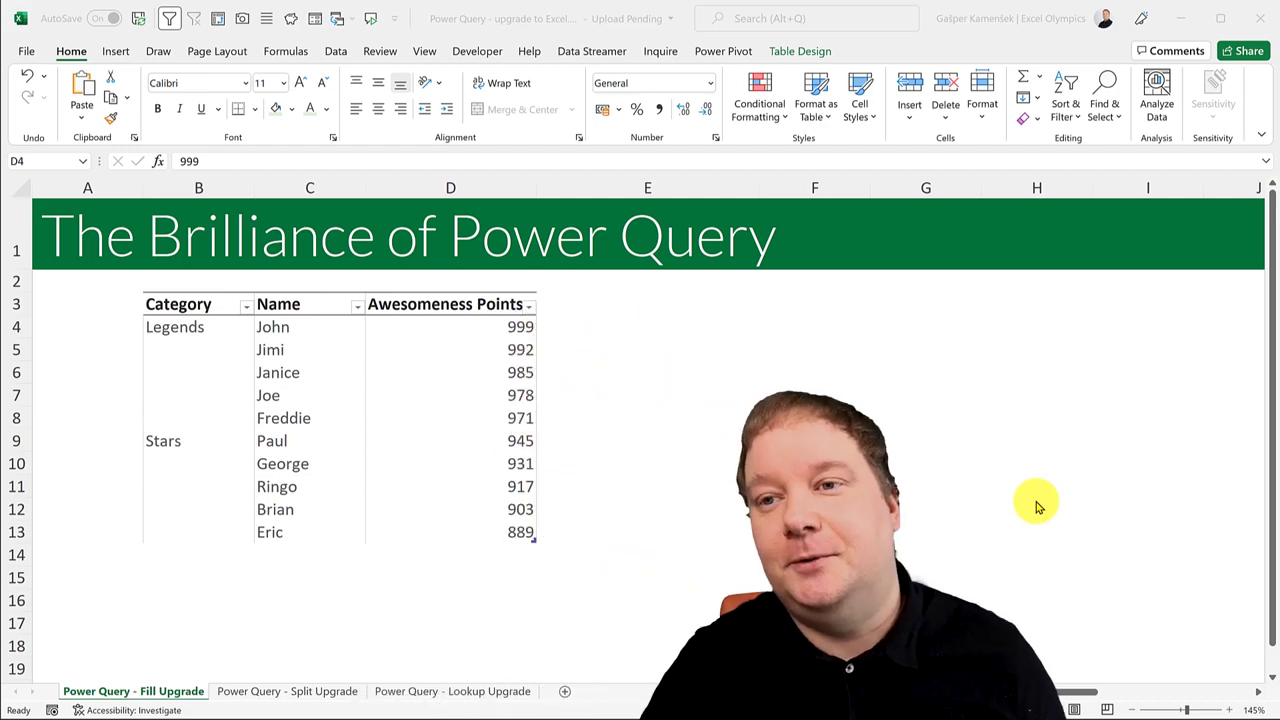
Step: Try to fill the Category column down across B4:B13 in one go, and undo it
{"action": "left_click", "coordinate": [486, 377]}
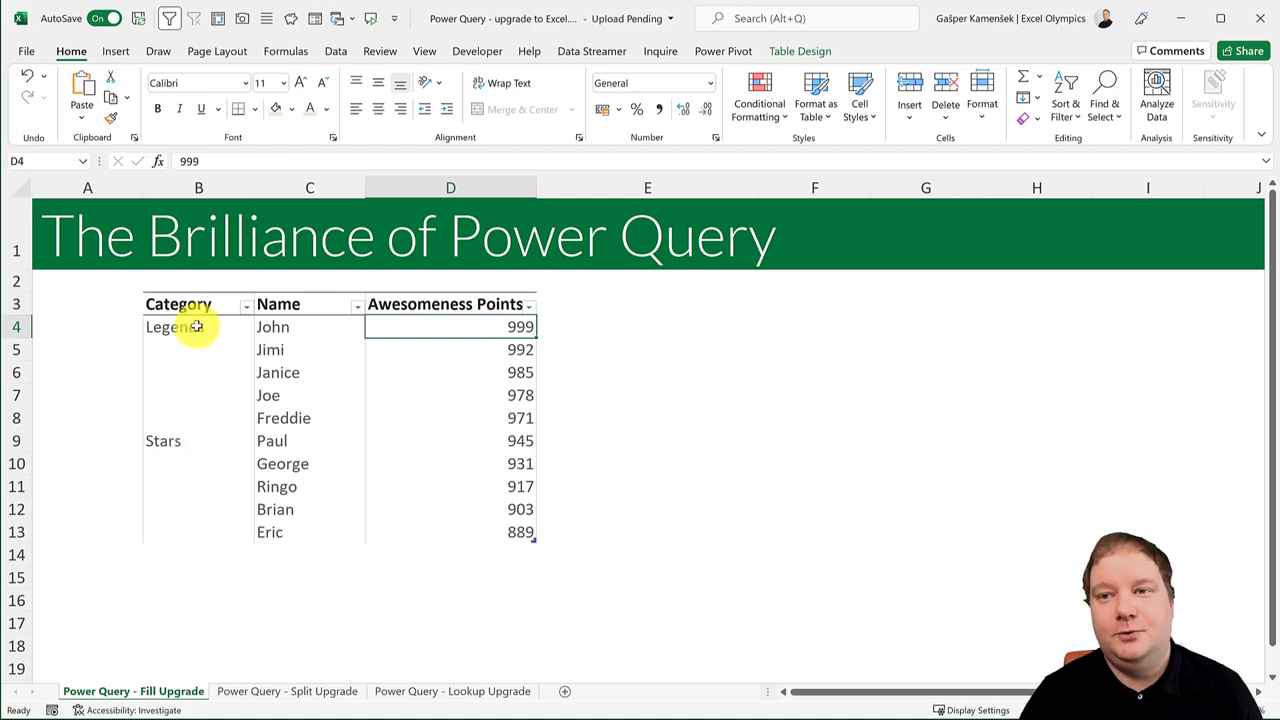
{"action": "left_click_drag", "start_coordinate": [197, 327], "coordinate": [206, 536]}
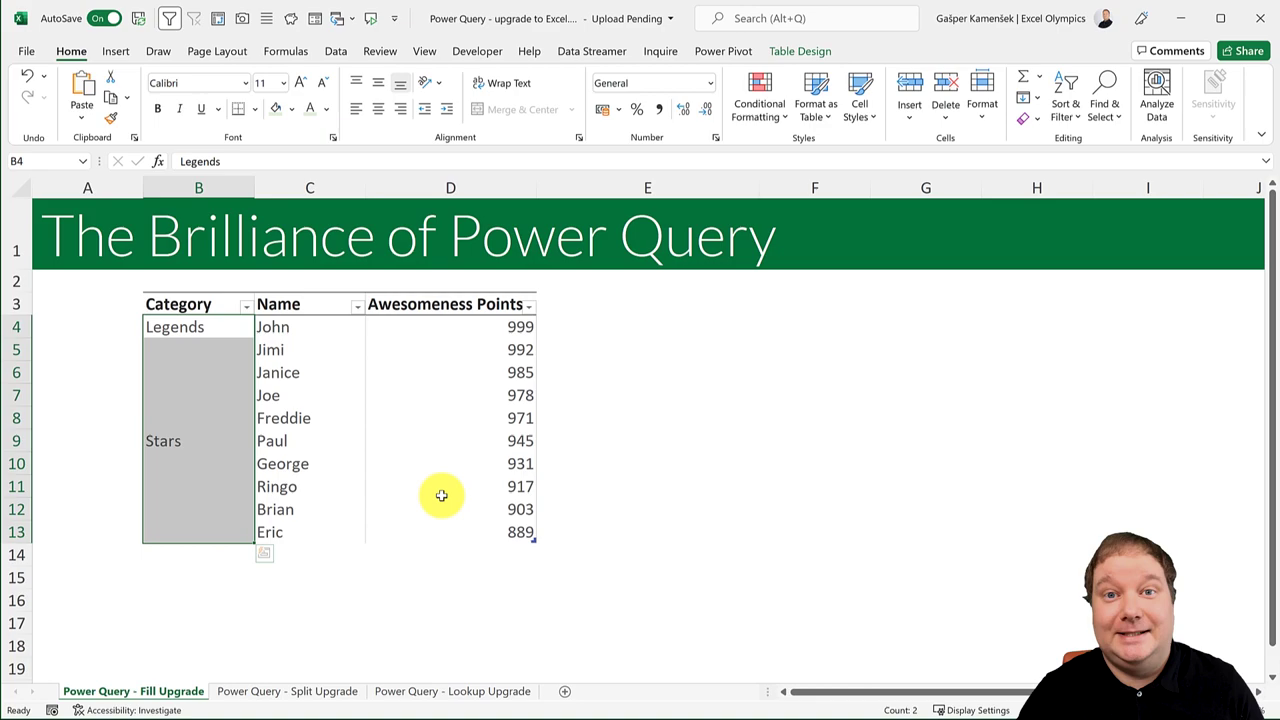
{"action": "left_click", "coordinate": [230, 325]}
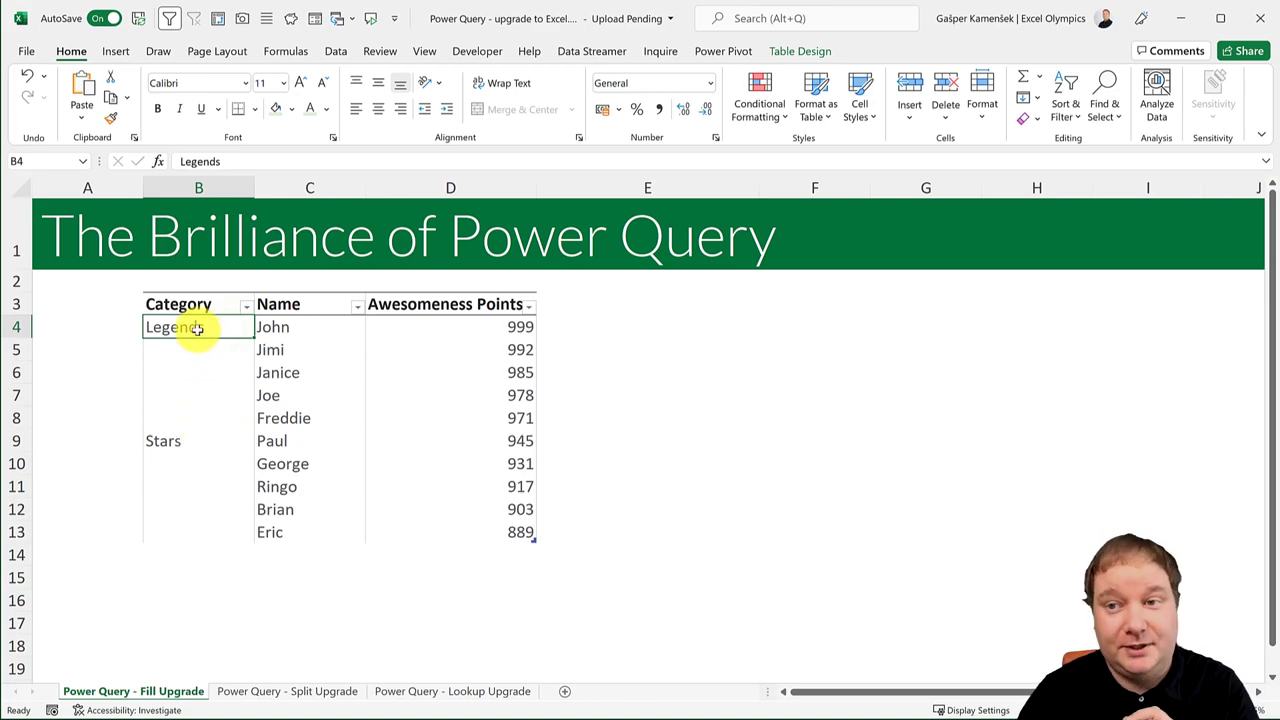
{"action": "left_click_drag", "start_coordinate": [197, 329], "coordinate": [193, 536]}
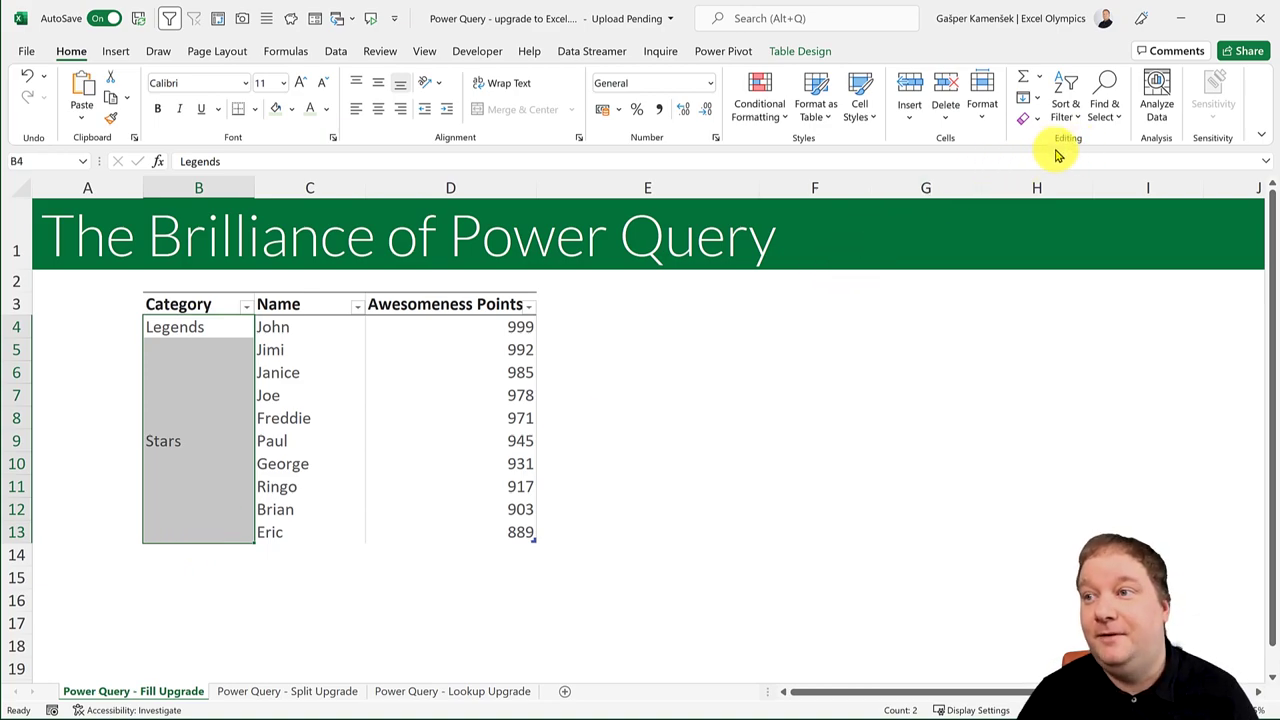
{"action": "left_click", "coordinate": [1033, 100]}
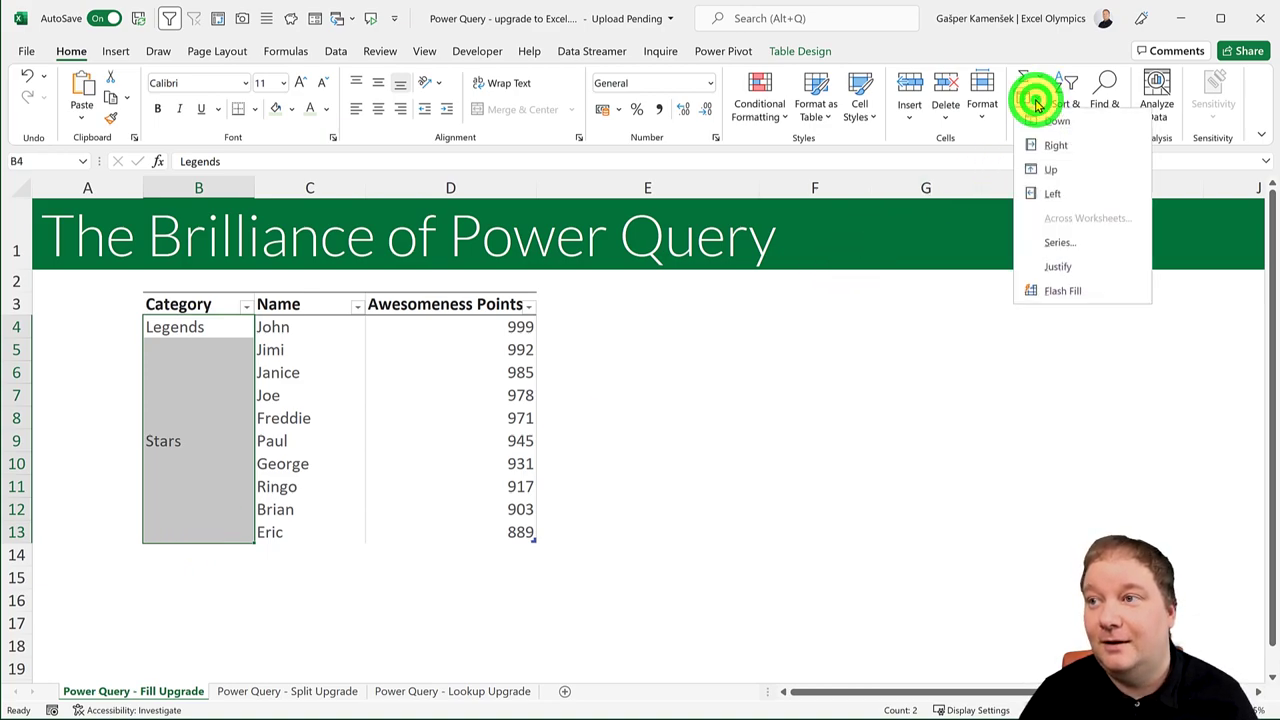
{"action": "left_click", "coordinate": [1089, 128]}
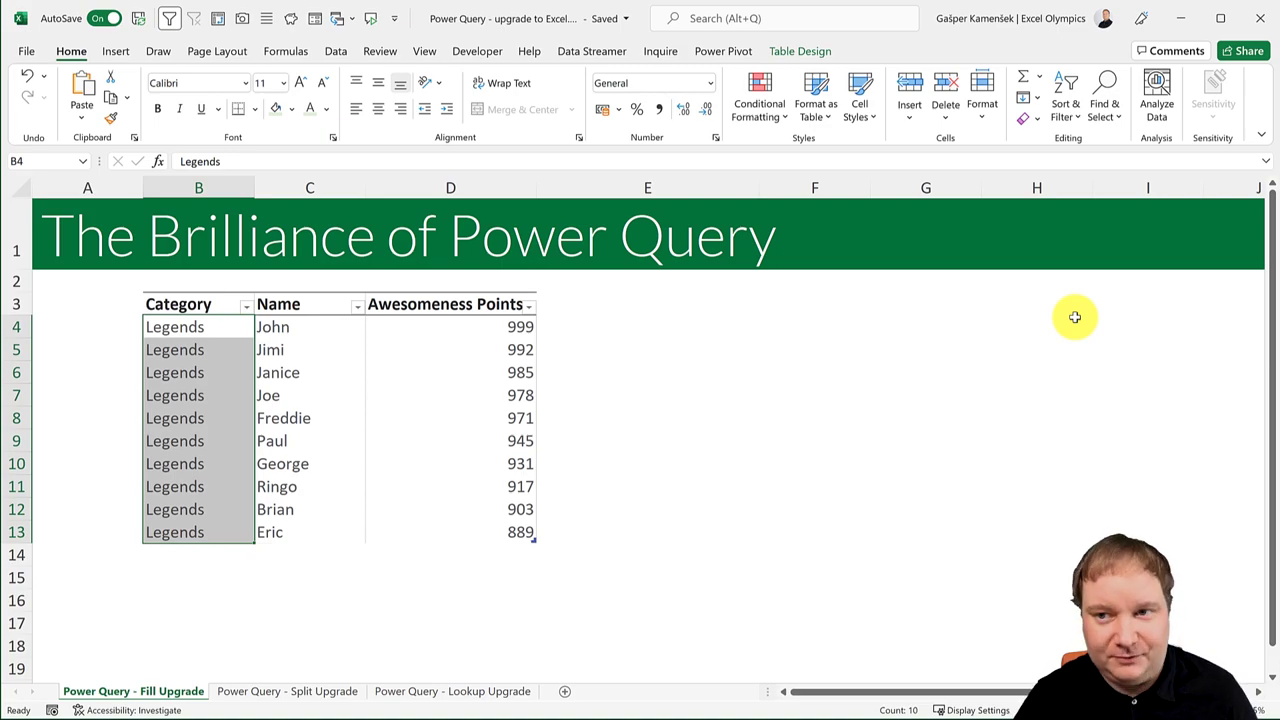
{"action": "key", "text": "ctrl+z"}
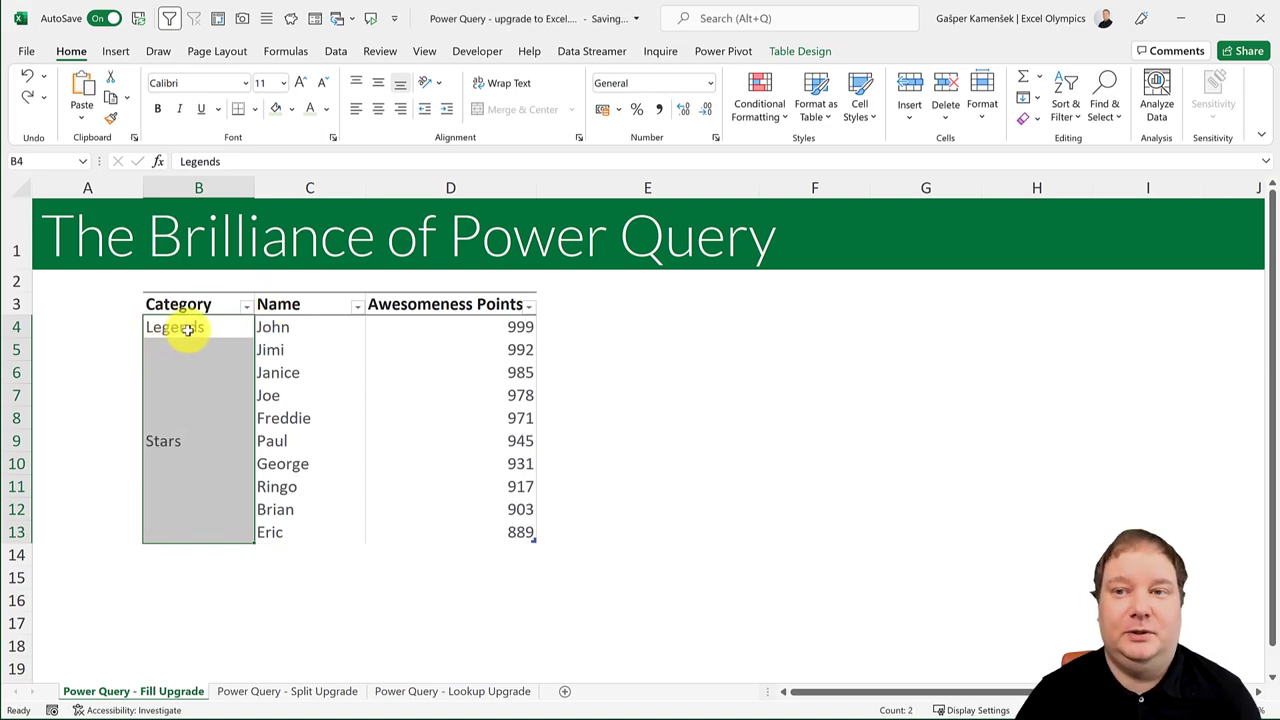
Step: Try filling Legends down only through B4:B8, select the Stars block B9:B13, and undo the fill
{"action": "left_click_drag", "start_coordinate": [187, 329], "coordinate": [183, 425]}
{"action": "left_click", "coordinate": [1024, 97]}
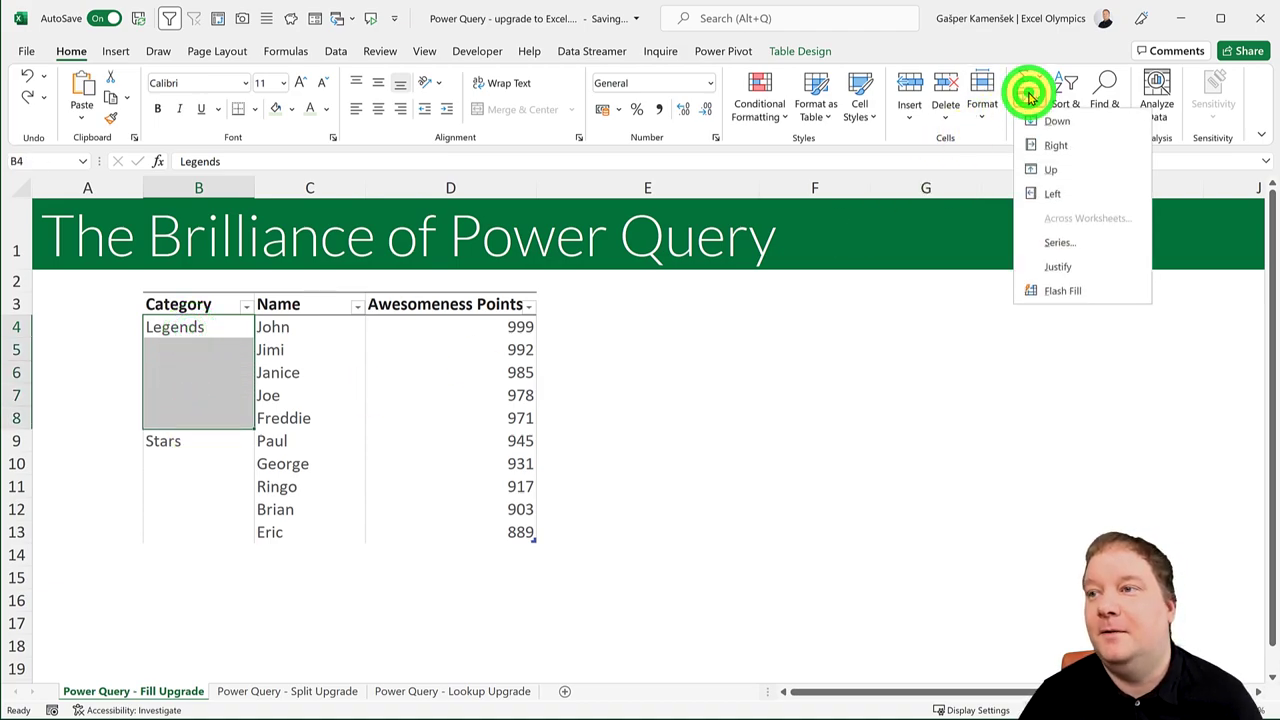
{"action": "left_click", "coordinate": [1054, 122]}
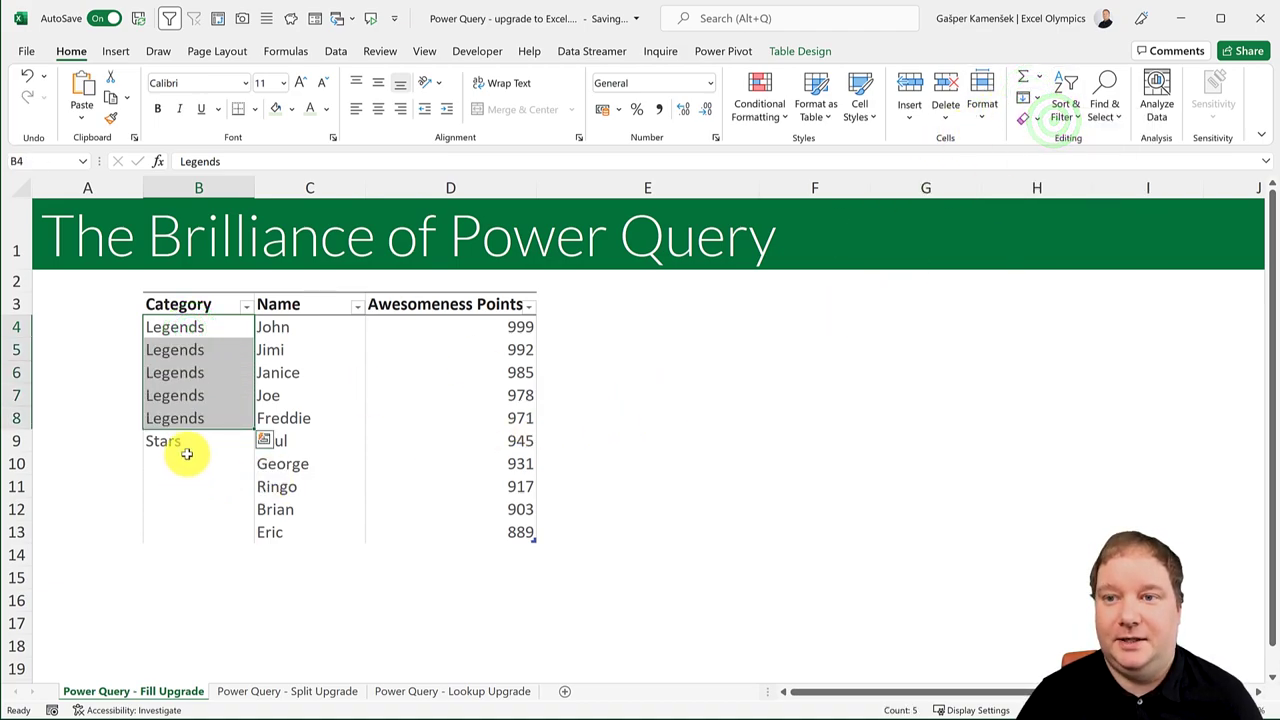
{"action": "left_click_drag", "start_coordinate": [185, 443], "coordinate": [195, 530]}
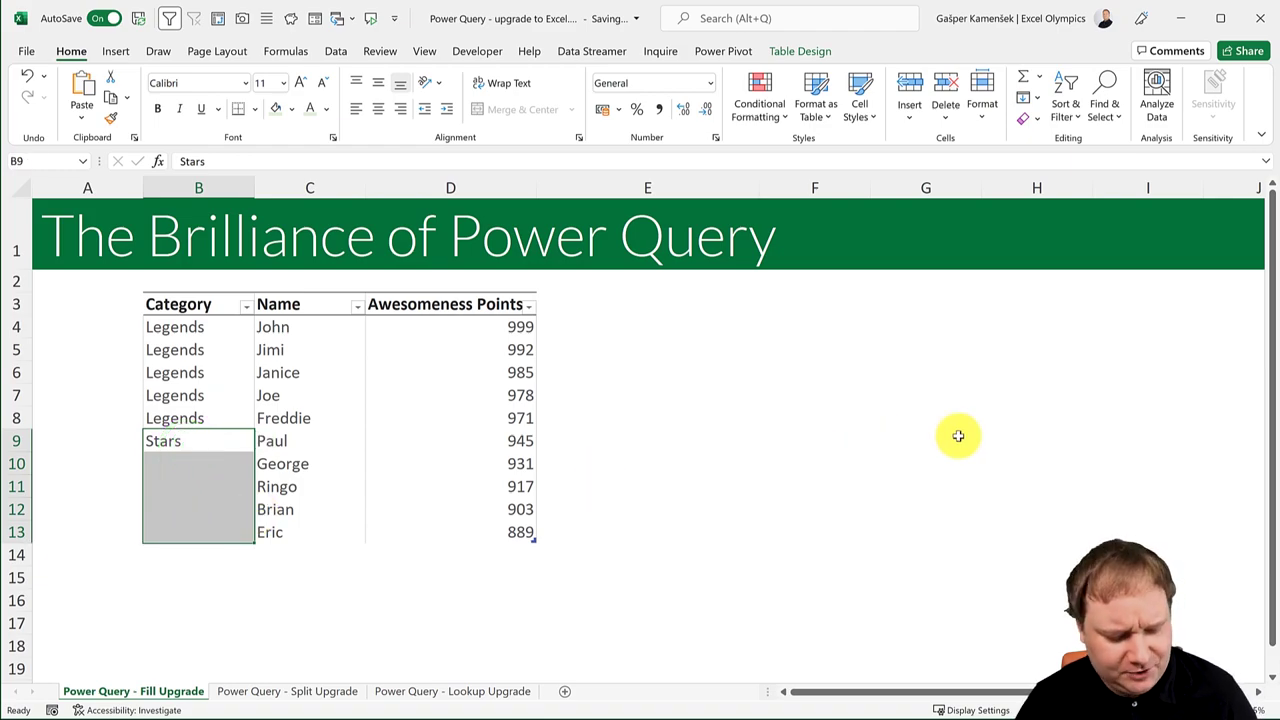
{"action": "key", "text": "ctrl+z"}
Step: Rename the Category, Name and Awesomeness Points table as FillDEMO
{"action": "left_click", "coordinate": [279, 364]}
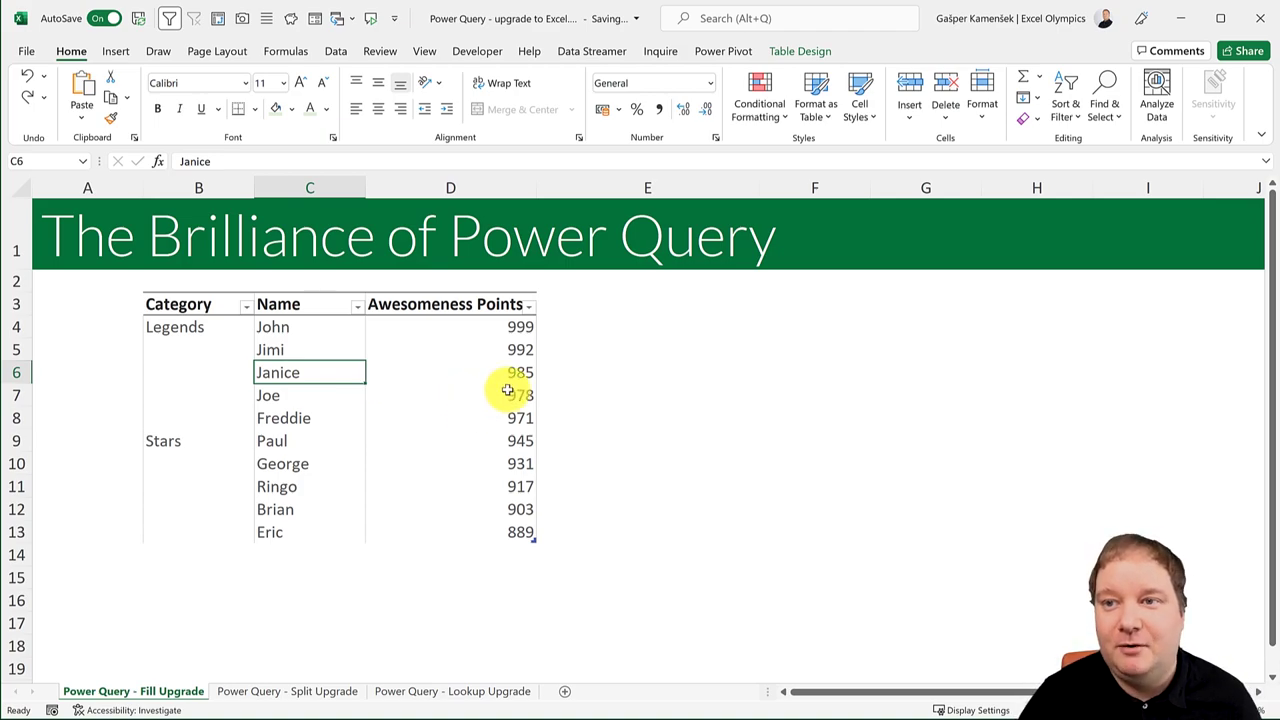
{"action": "left_click", "coordinate": [309, 349]}
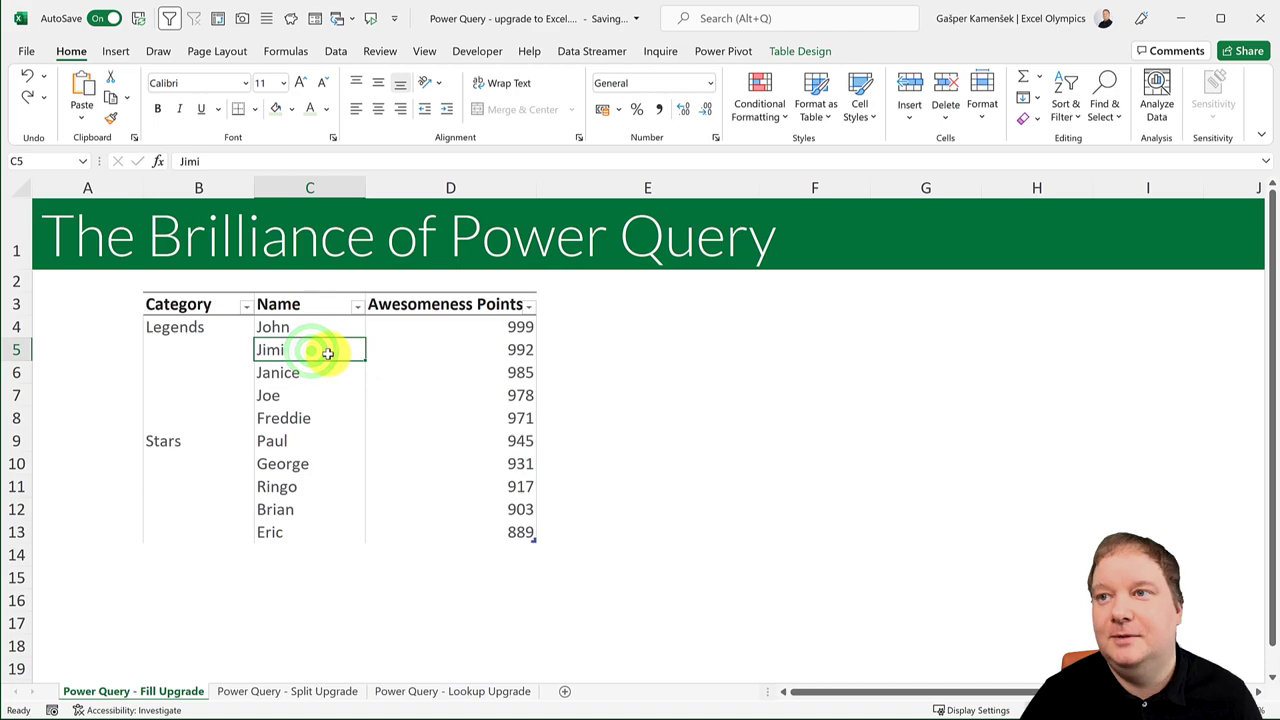
{"action": "left_click", "coordinate": [803, 48]}
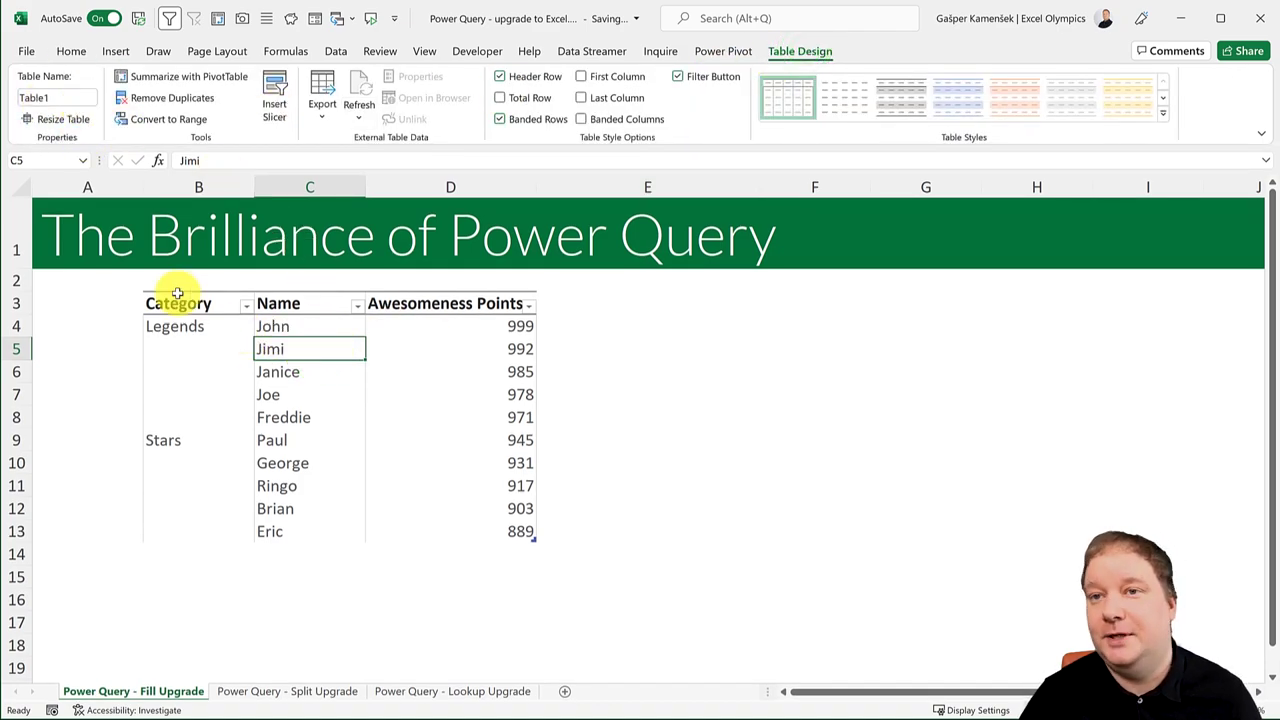
{"action": "left_click", "coordinate": [60, 98]}
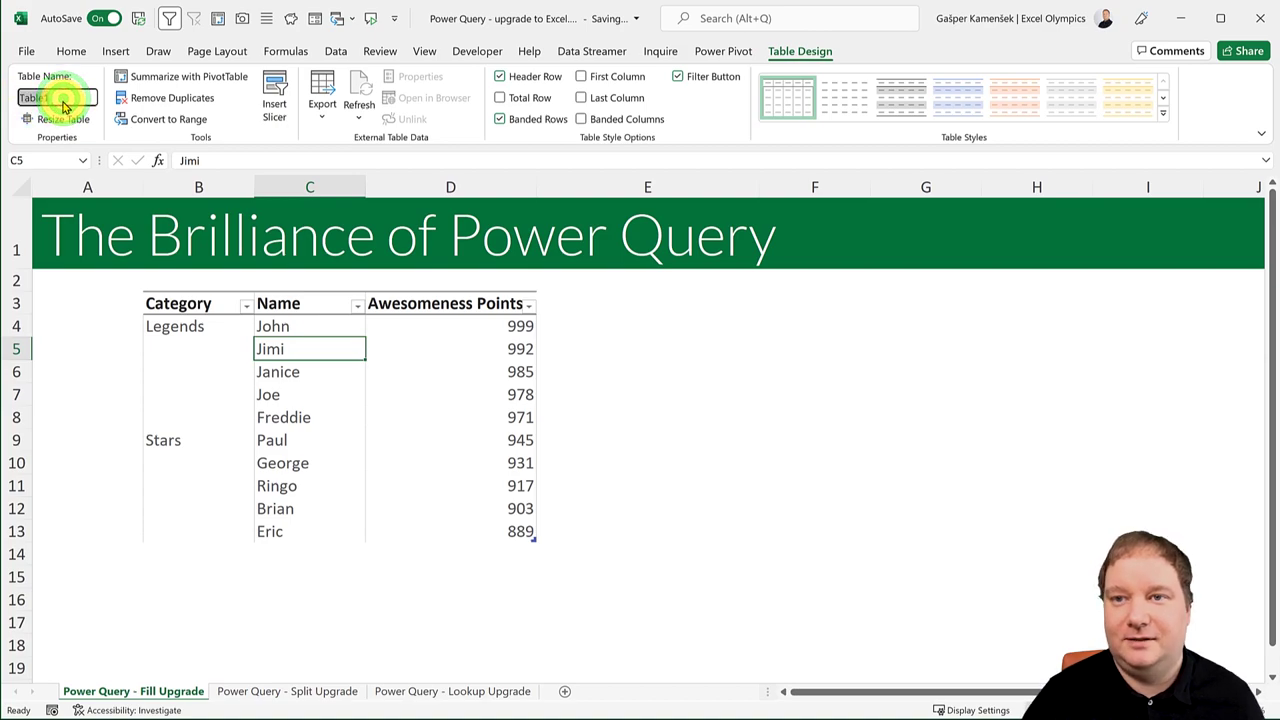
{"action": "type", "text": "FillD"}
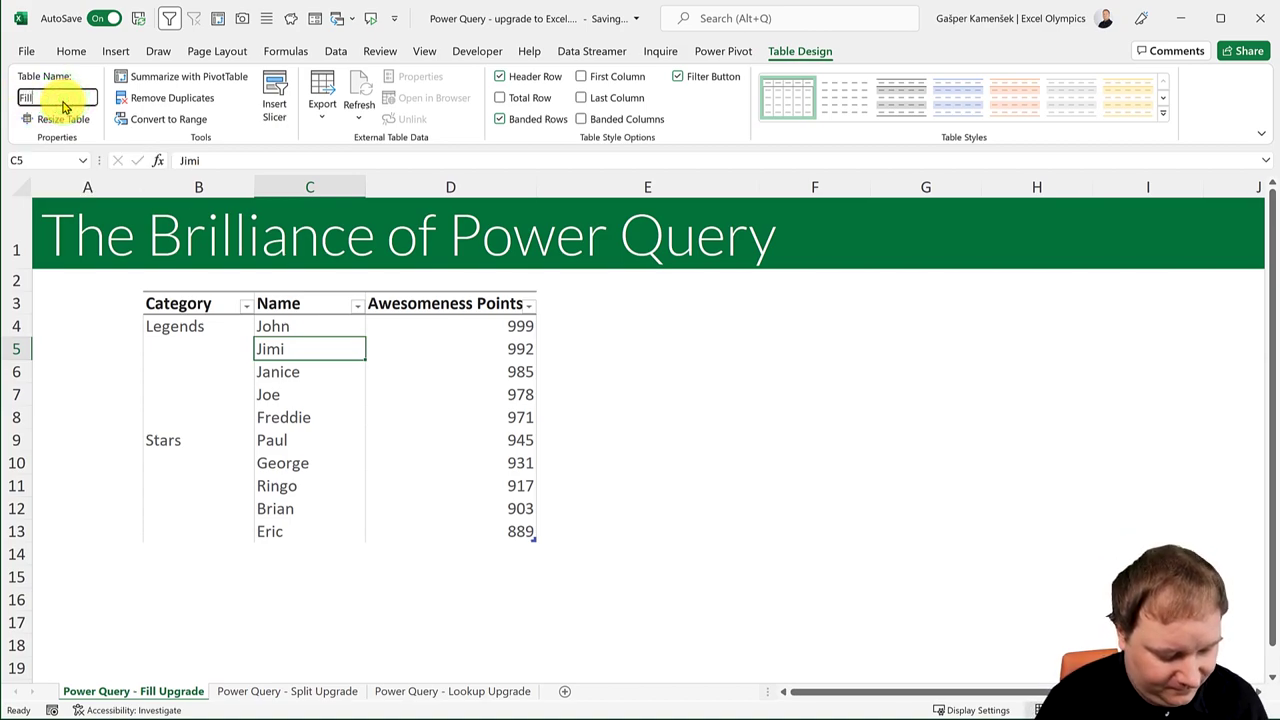
{"action": "type", "text": "EMO"}
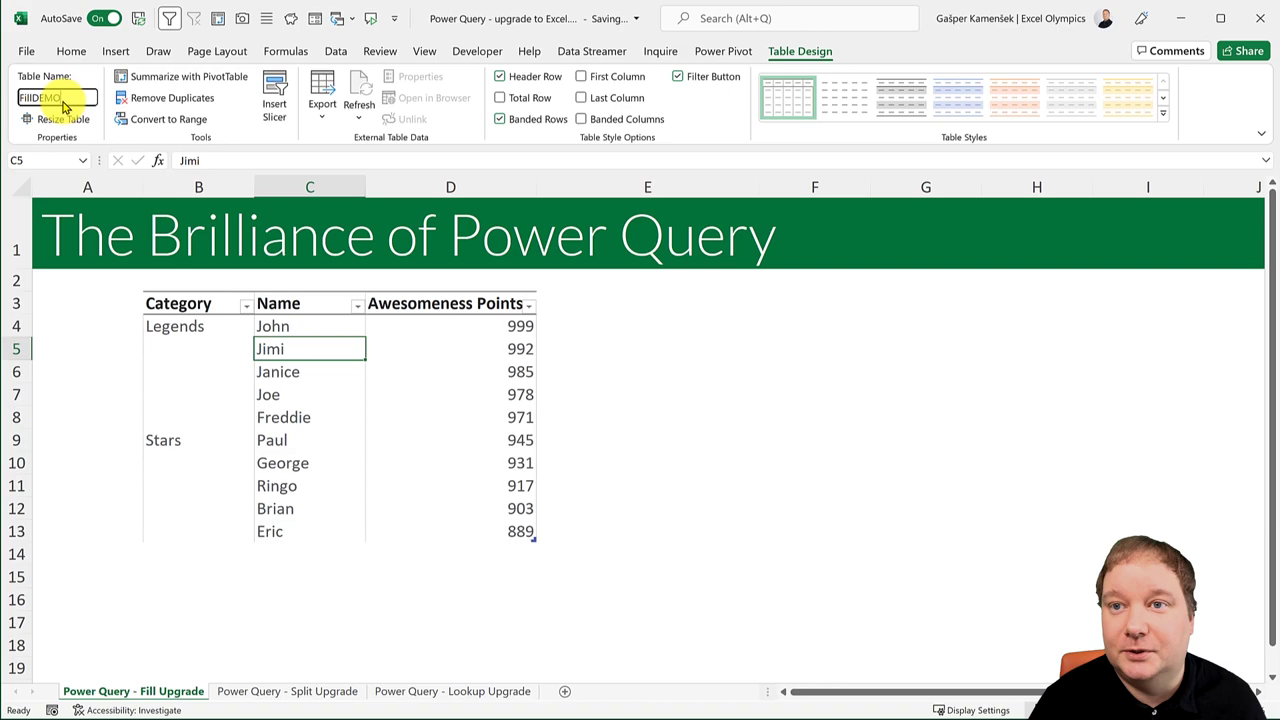
{"action": "left_click", "coordinate": [335, 393]}
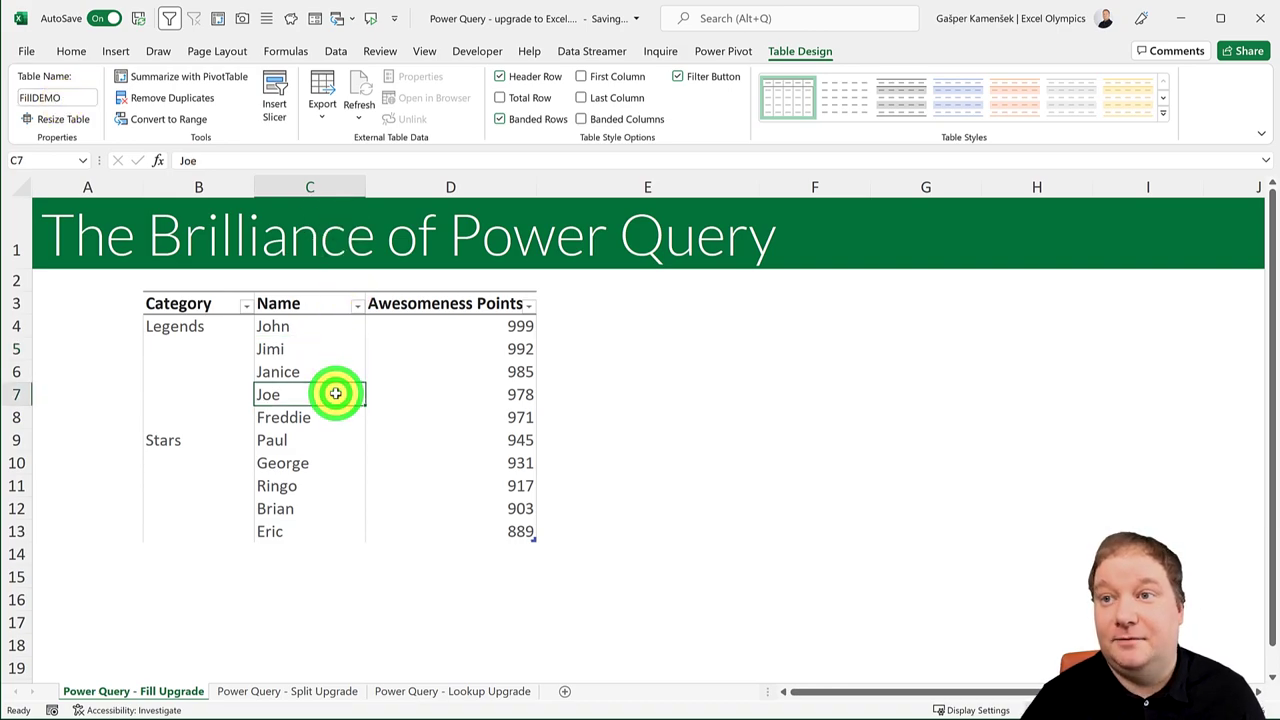
Step: Load the FillDEMO table into the Power Query Editor and fill the Category column down
{"action": "left_click", "coordinate": [335, 52]}
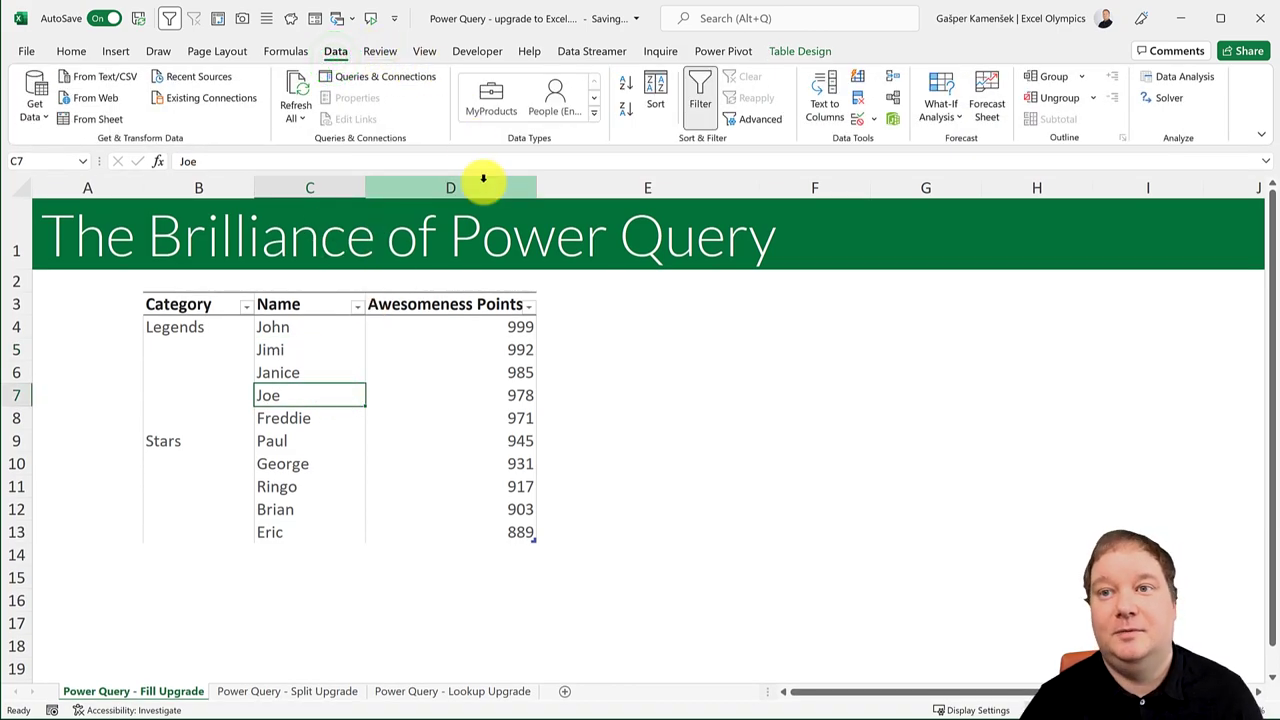
{"action": "left_click", "coordinate": [84, 118]}
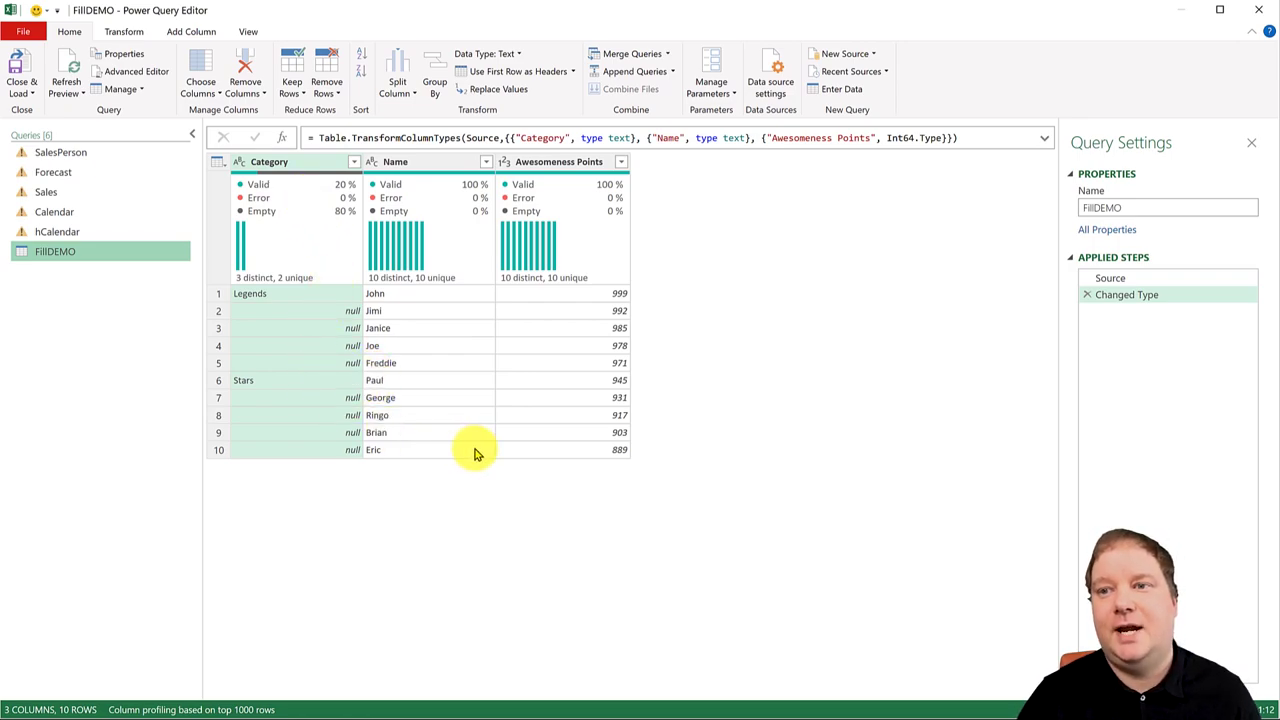
{"action": "left_click", "coordinate": [294, 163]}
{"action": "left_click", "coordinate": [135, 36]}
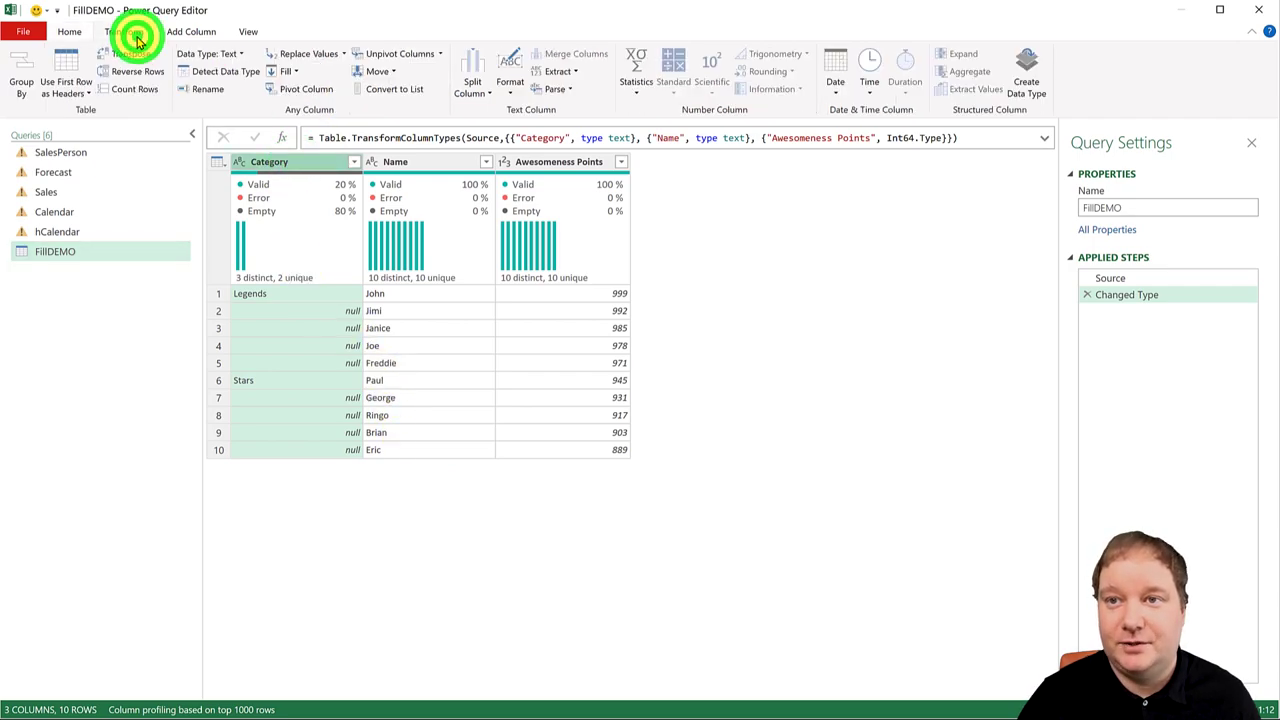
{"action": "left_click", "coordinate": [290, 71]}
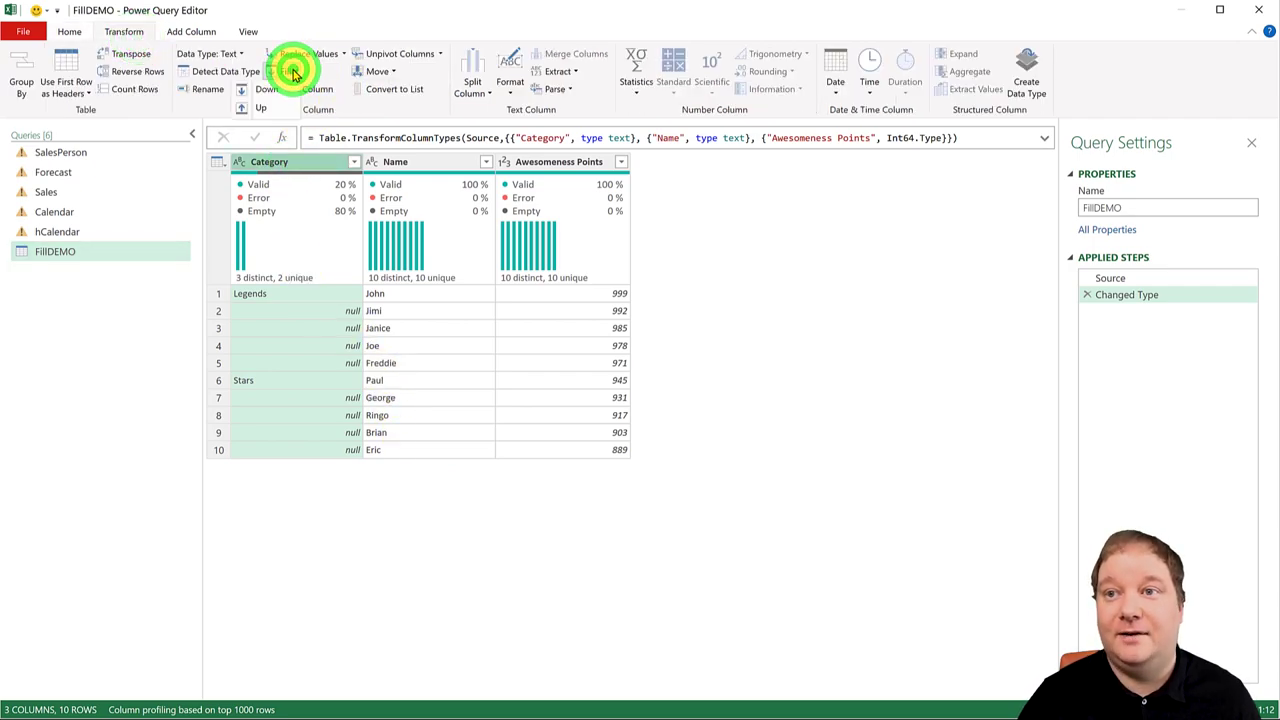
{"action": "left_click", "coordinate": [282, 88]}
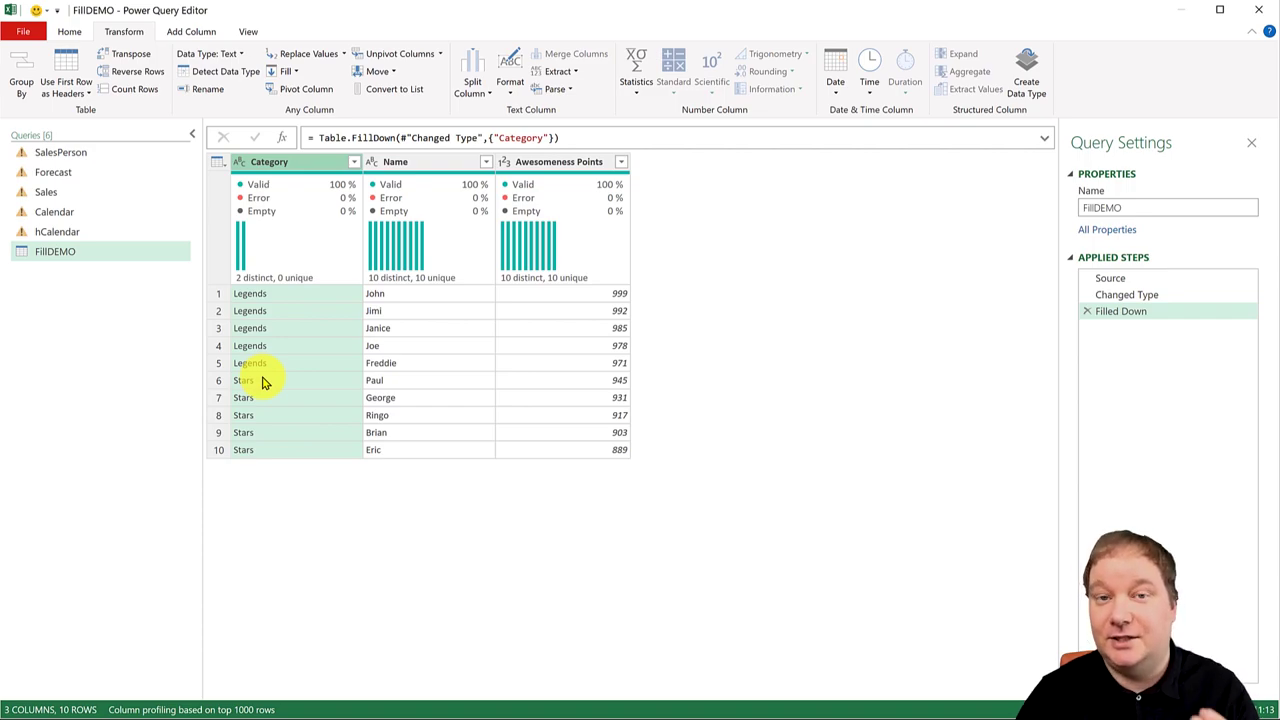
Step: Close the query editor, load the FillDEMO query as a connection only, and hide the queries list
{"action": "left_click", "coordinate": [70, 31]}
{"action": "left_click", "coordinate": [23, 88]}
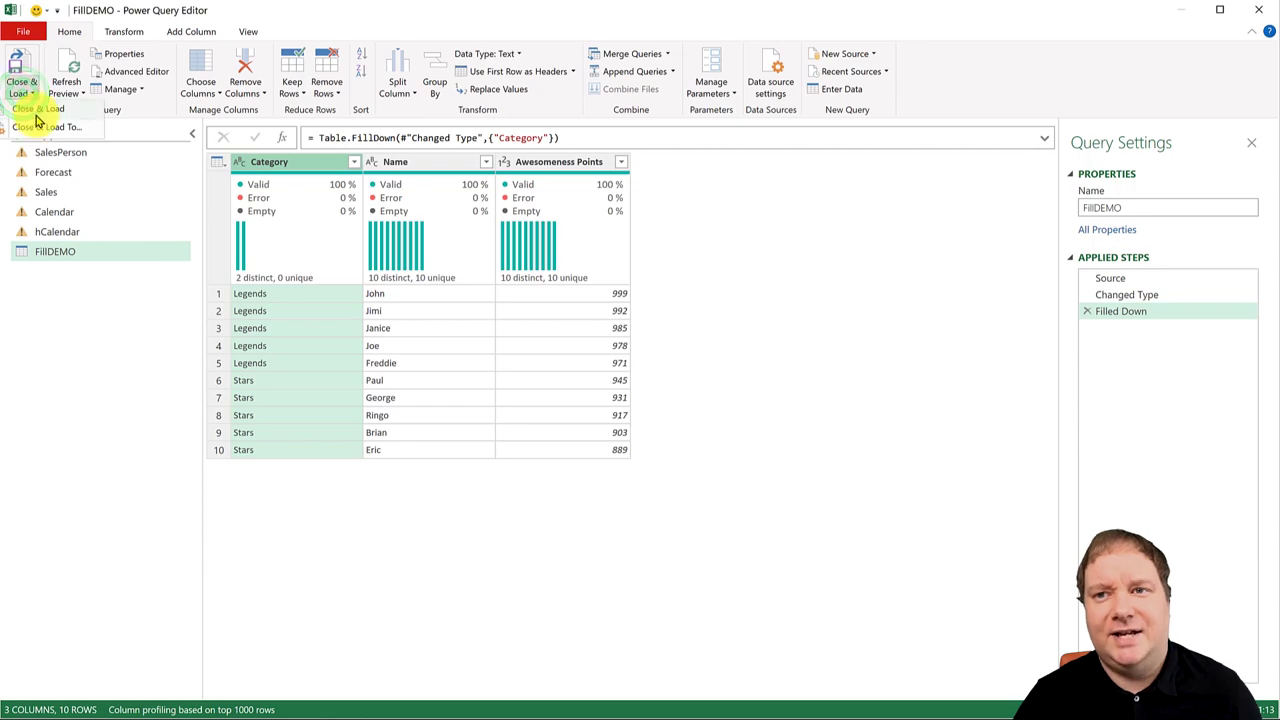
{"action": "left_click", "coordinate": [42, 130]}
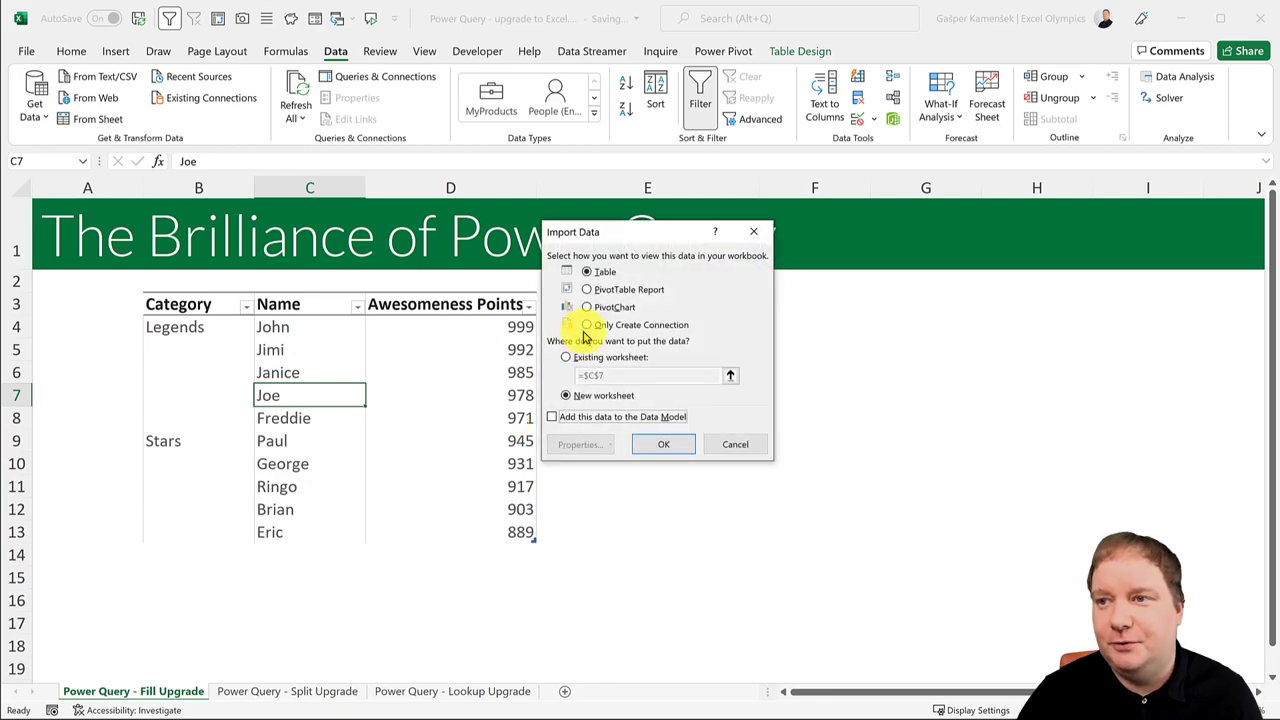
{"action": "left_click", "coordinate": [588, 327]}
{"action": "left_click", "coordinate": [651, 441]}
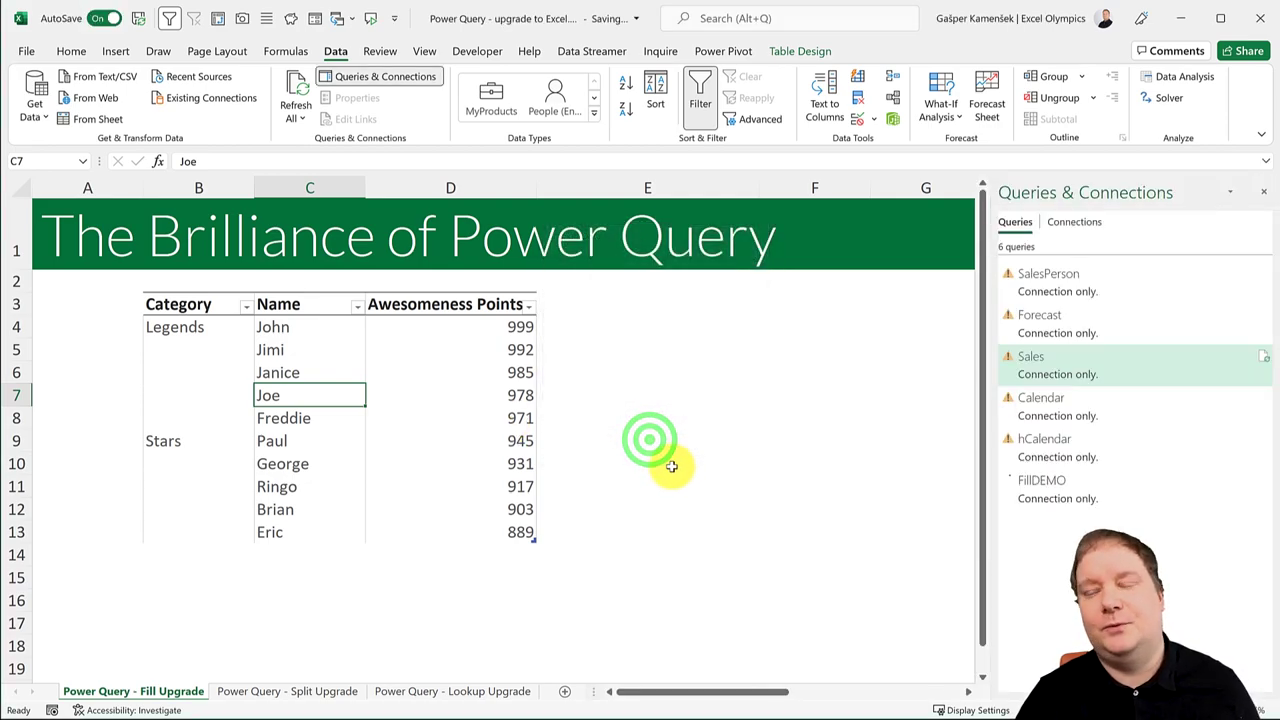
{"action": "left_click", "coordinate": [1264, 193]}
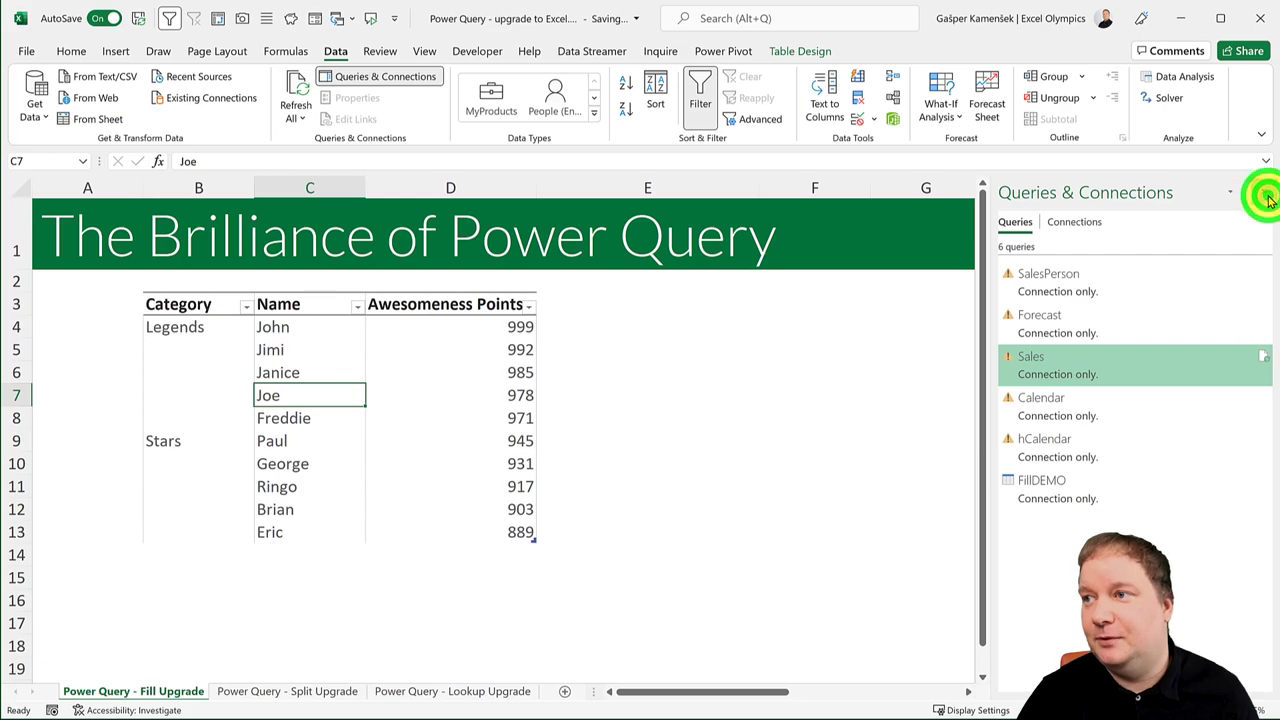
Step: Enter the heading Date in F3 with 23.01.2022 in F4, and fill the dates down to F15 by days
{"action": "left_click", "coordinate": [720, 306]}
{"action": "left_click", "coordinate": [779, 296]}
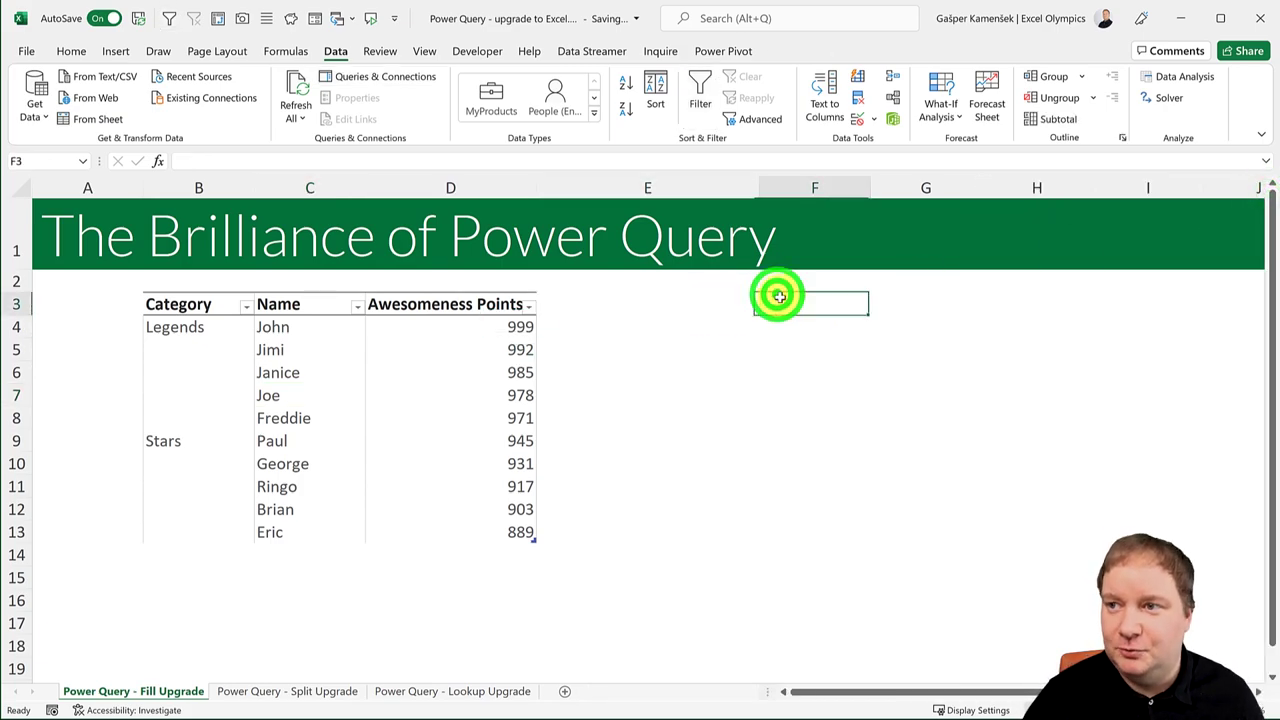
{"action": "type", "text": "Date"}
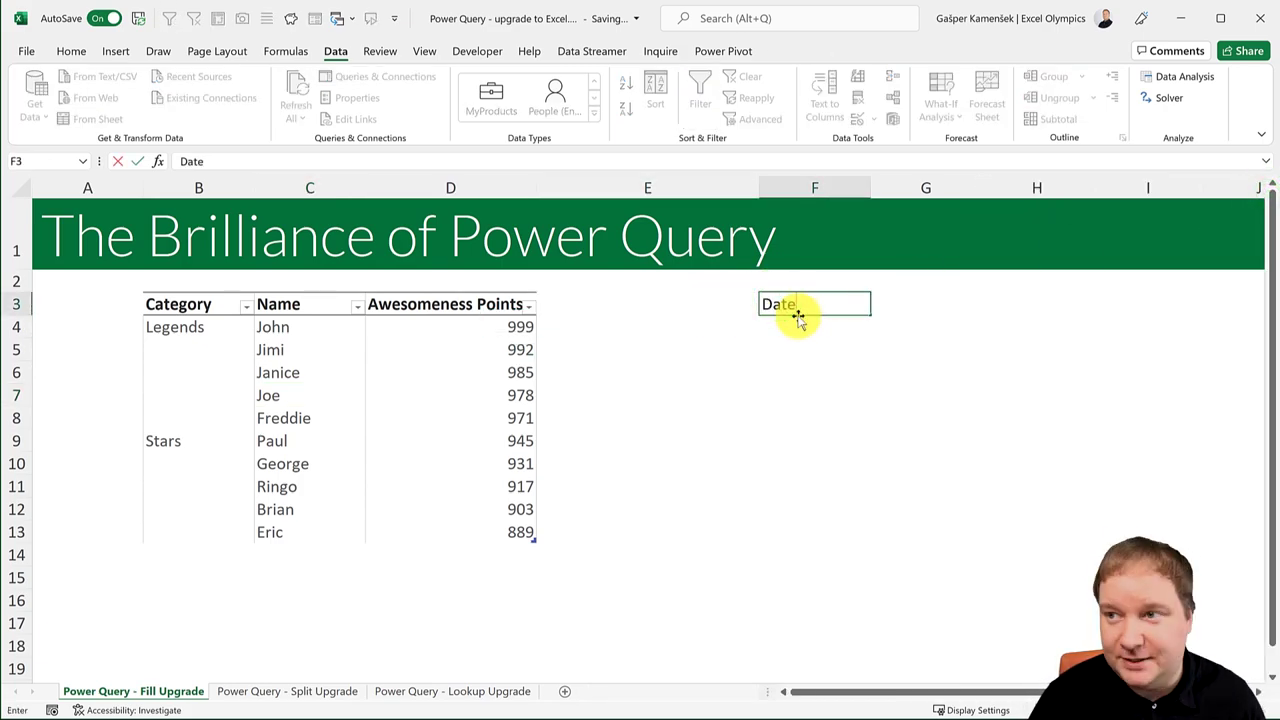
{"action": "key", "text": "Return"}
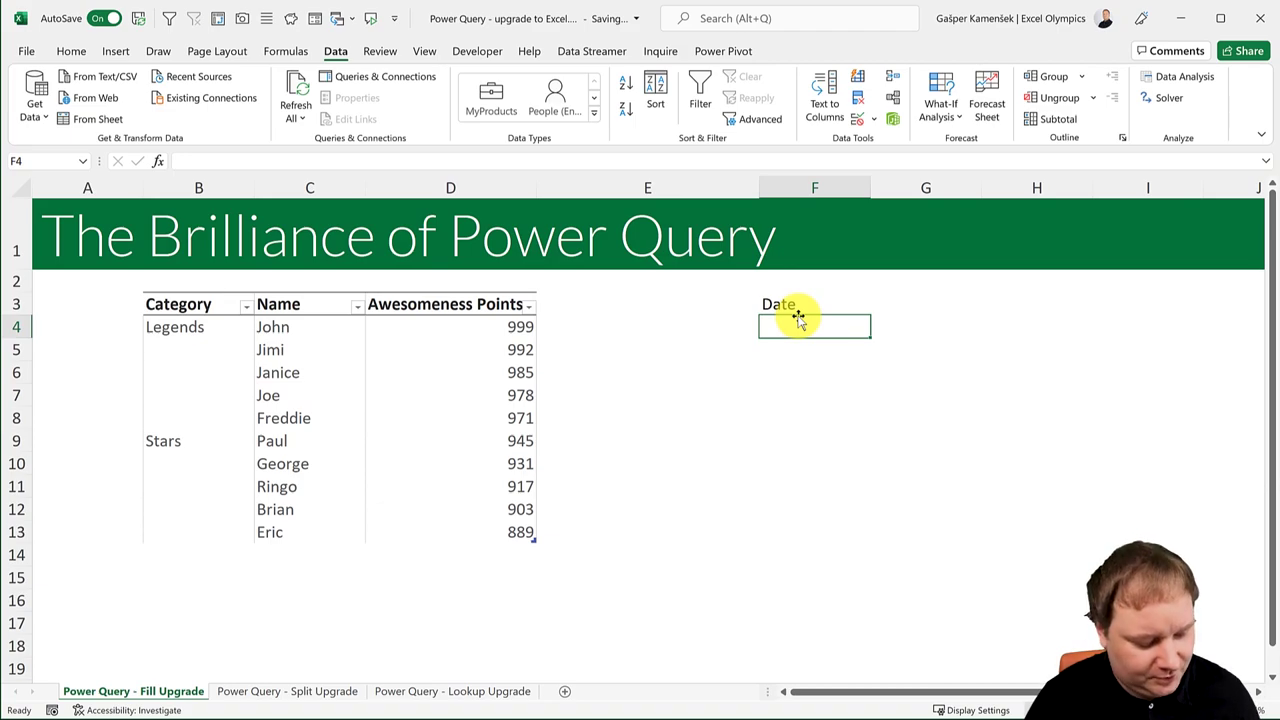
{"action": "key", "text": "ctrl+Return"}
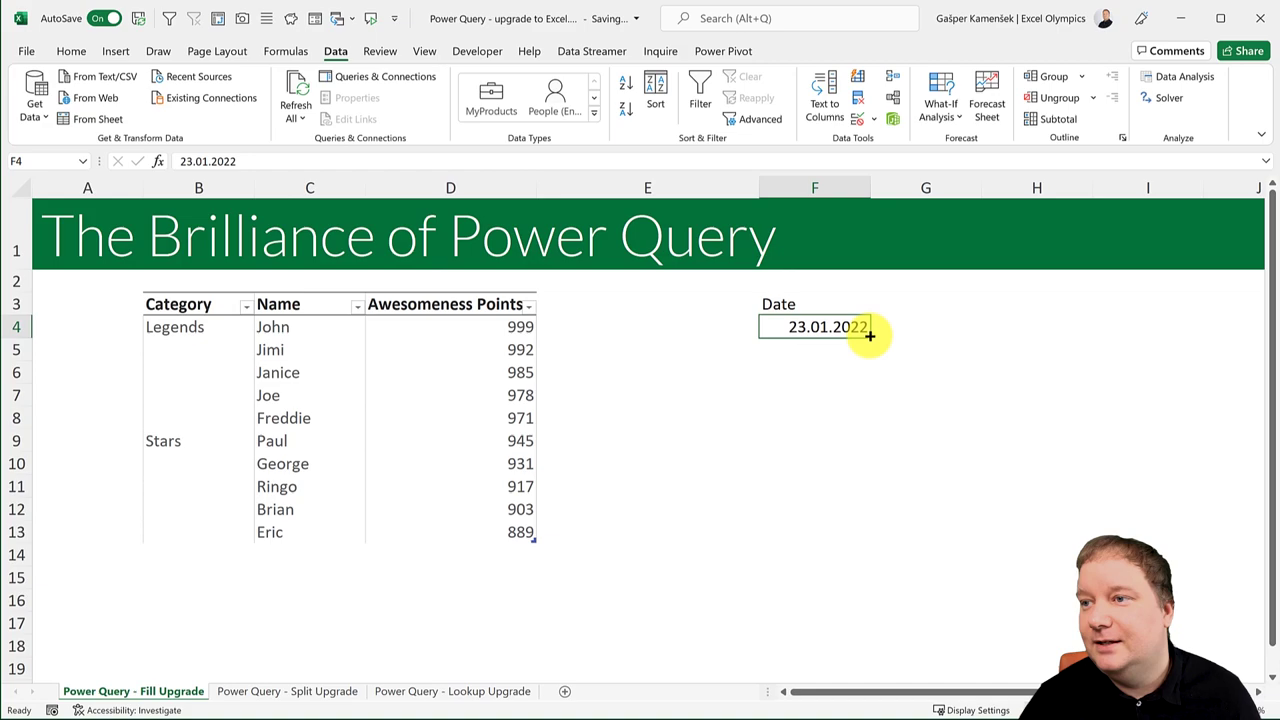
{"action": "left_click_drag", "start_coordinate": [869, 335], "coordinate": [860, 592]}
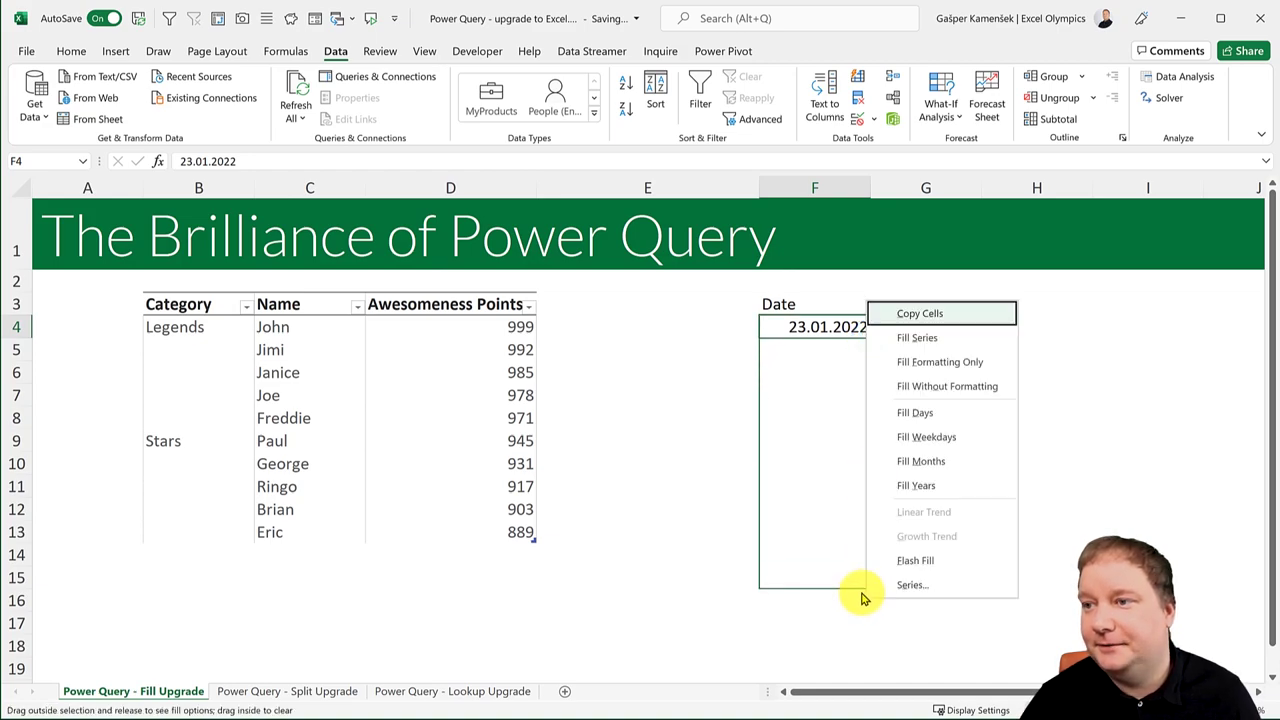
{"action": "left_click", "coordinate": [935, 413]}
Step: Copy the date 24.01.2022 from F5 to H4 and 30.01.2022 from F11 to H5
{"action": "left_click", "coordinate": [854, 349]}
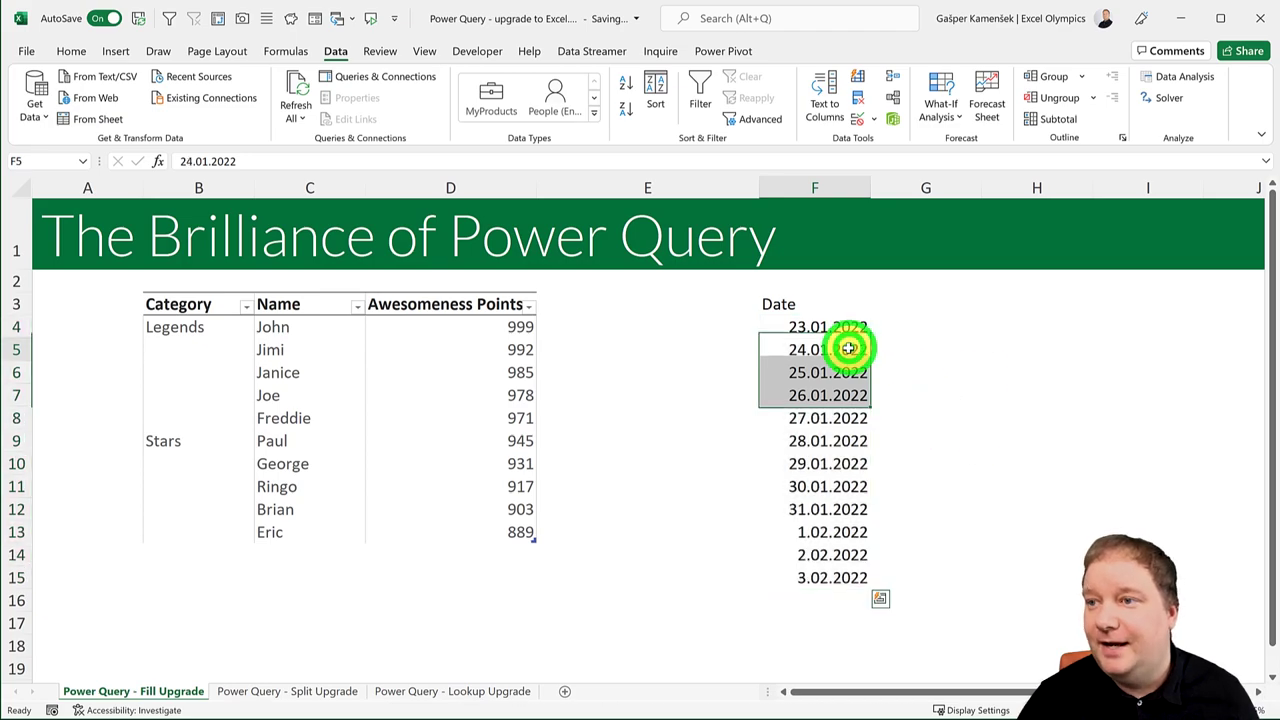
{"action": "left_click_drag", "start_coordinate": [851, 356], "coordinate": [1060, 330]}
{"action": "left_click", "coordinate": [829, 489]}
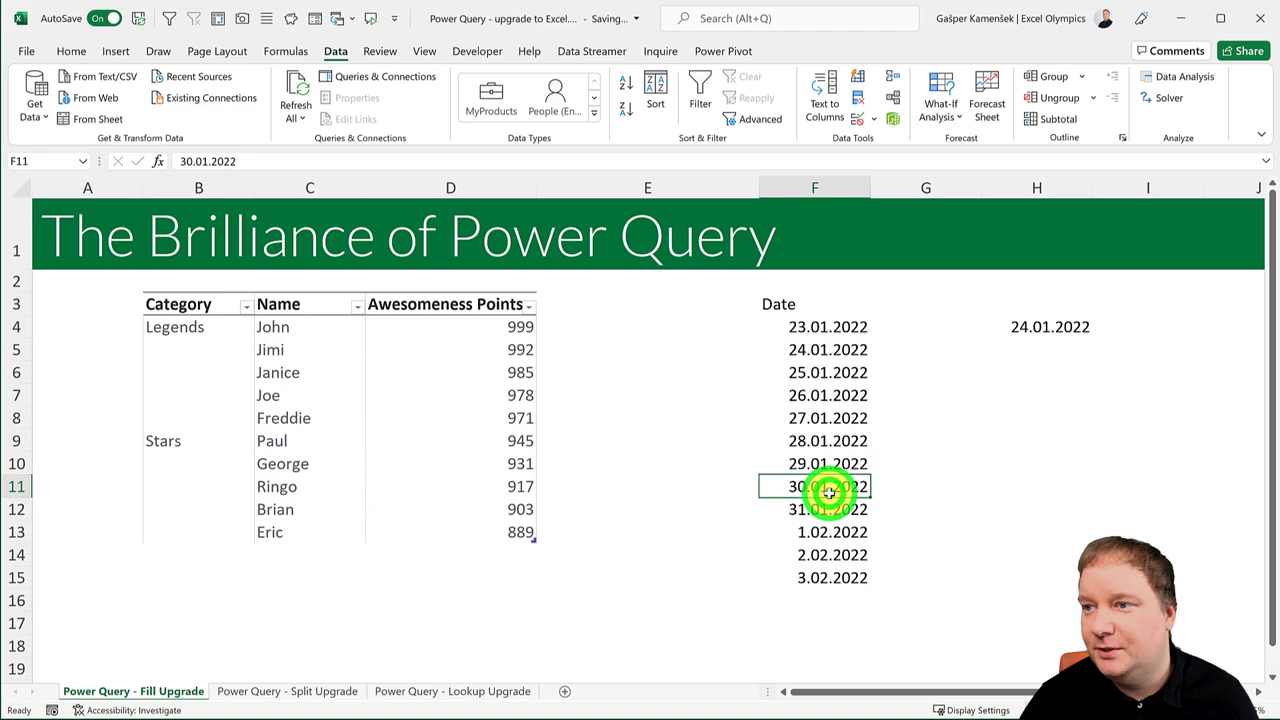
{"action": "left_click_drag", "start_coordinate": [838, 497], "coordinate": [1068, 345]}
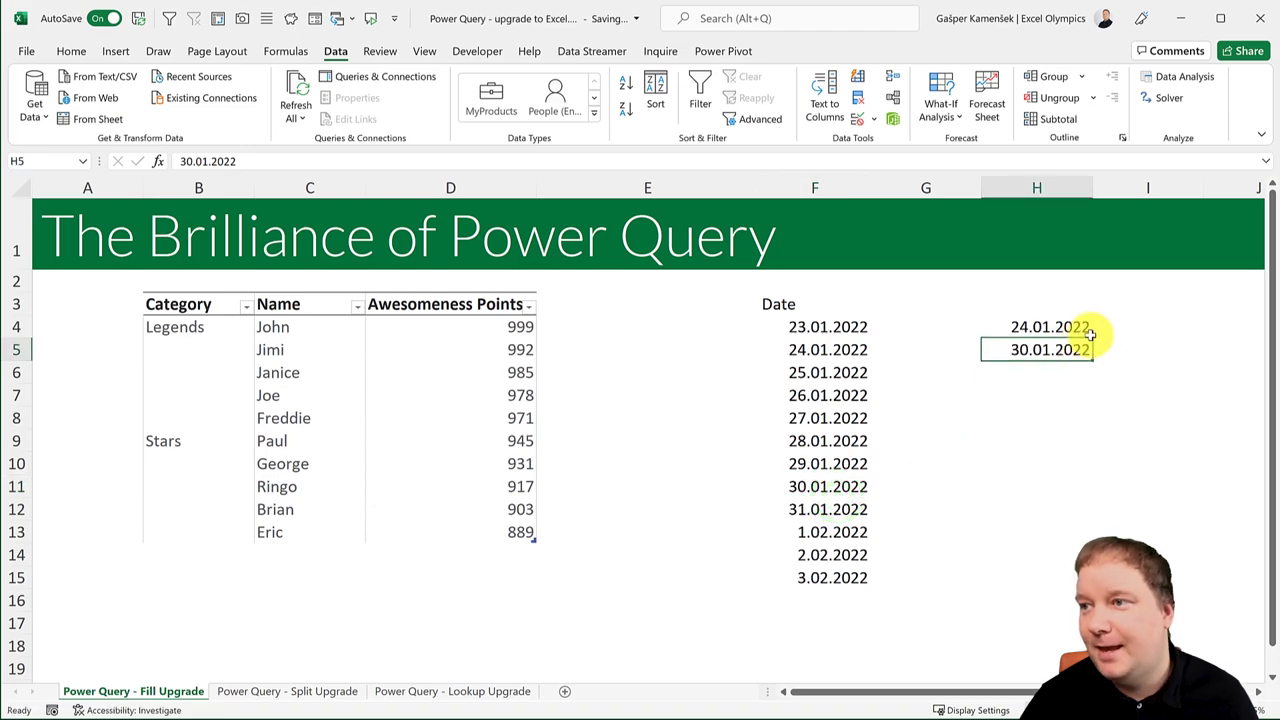
Step: Enter the values 120 in I4 and 180 in I5 beside the two copied dates
{"action": "left_click", "coordinate": [1117, 328]}
{"action": "type", "text": "120"}
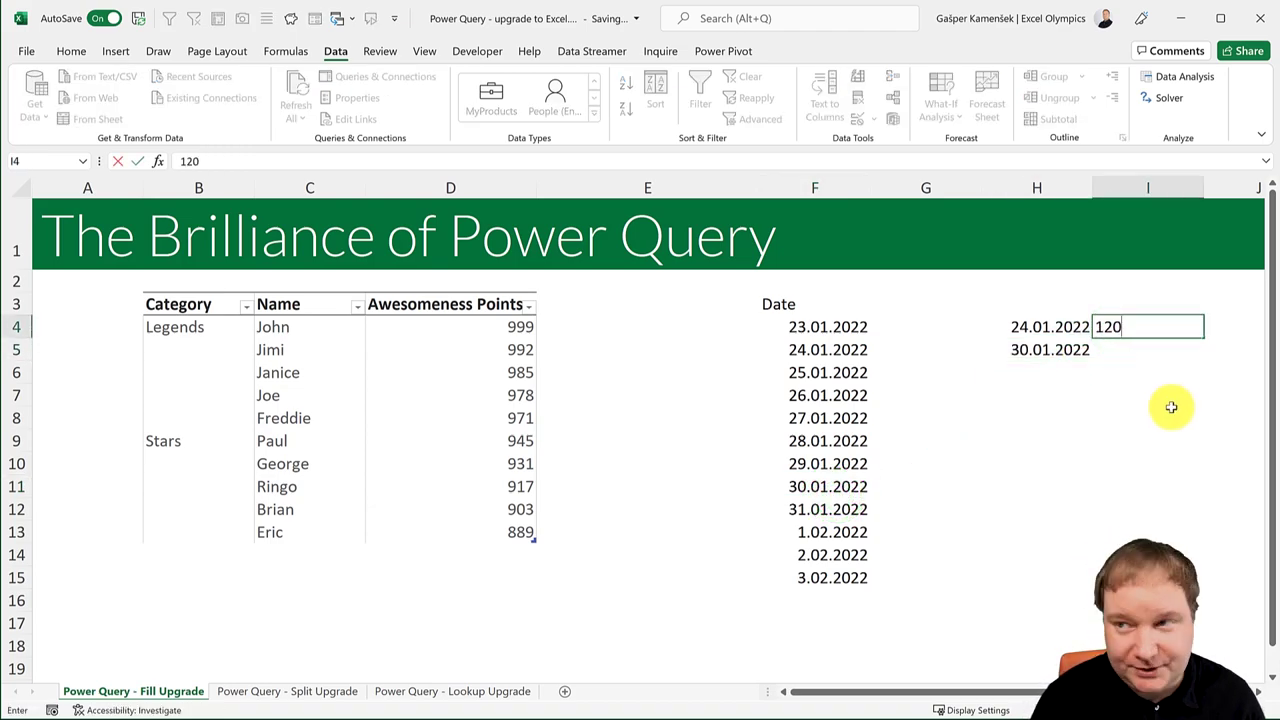
{"action": "key", "text": "Return"}
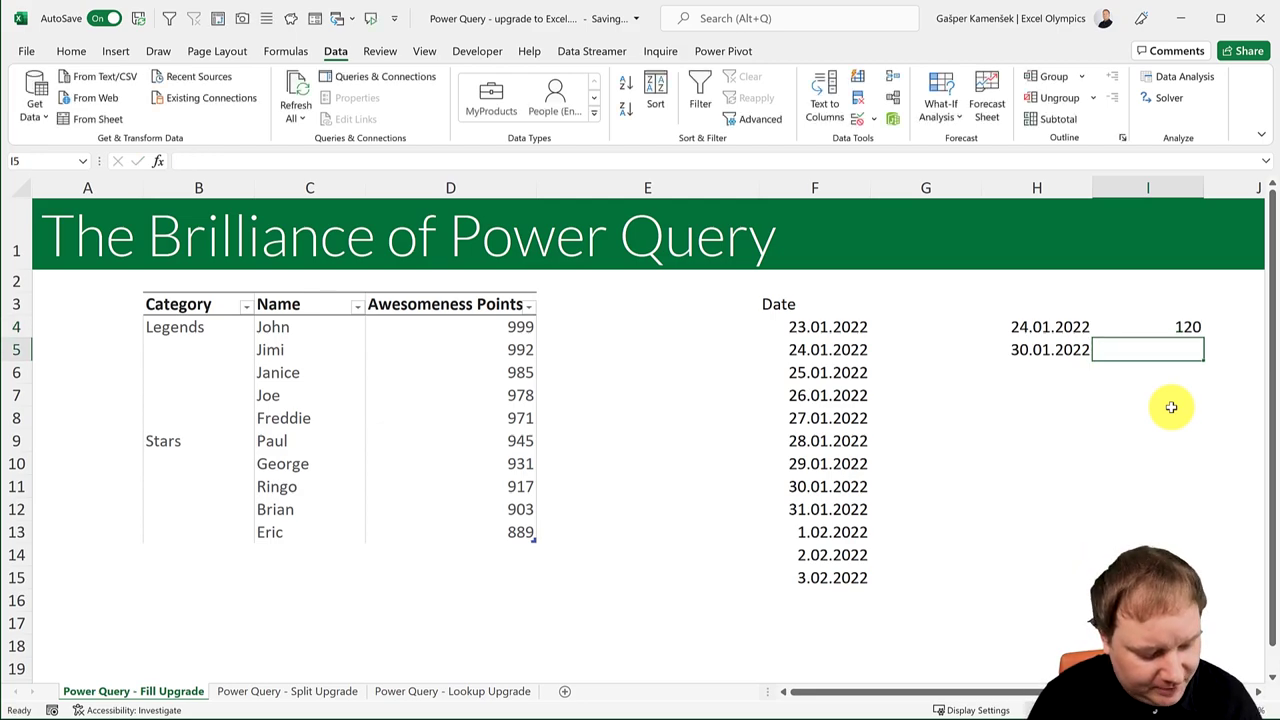
{"action": "type", "text": "180"}
{"action": "key", "text": "Return"}
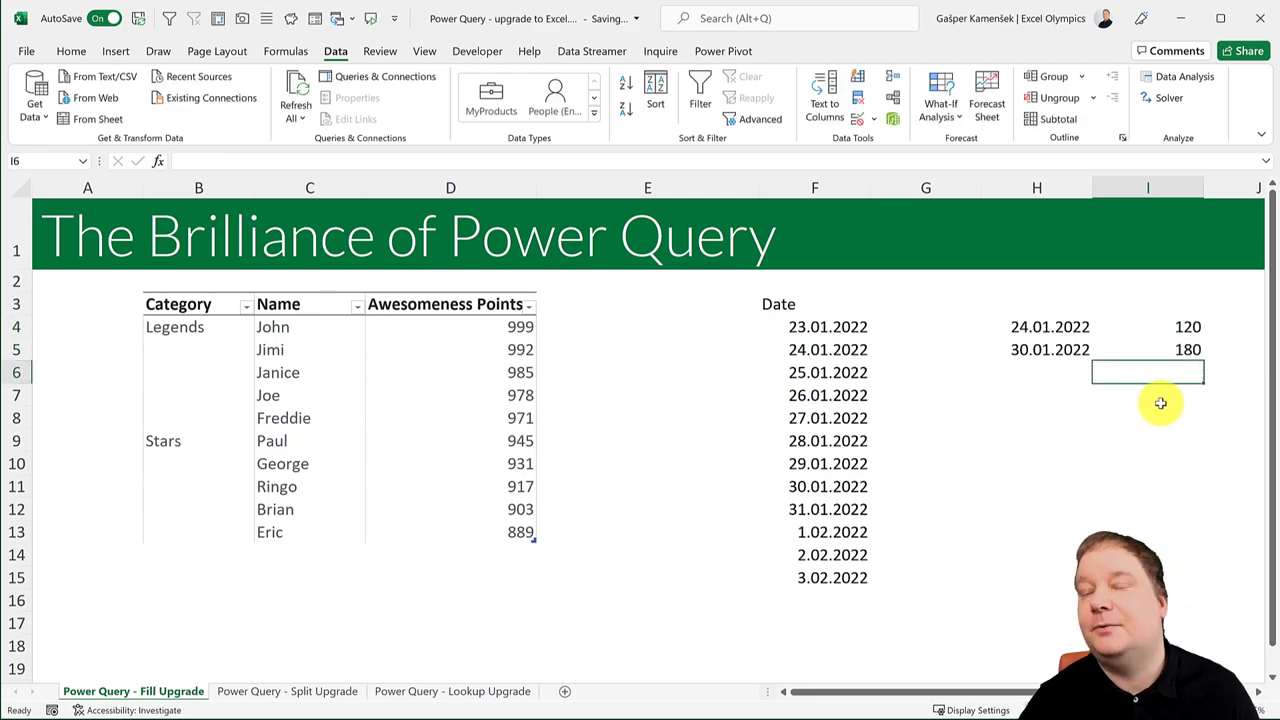
Step: Add the headings Date in H3 and Price in I3 above the short list
{"action": "left_click", "coordinate": [1047, 300]}
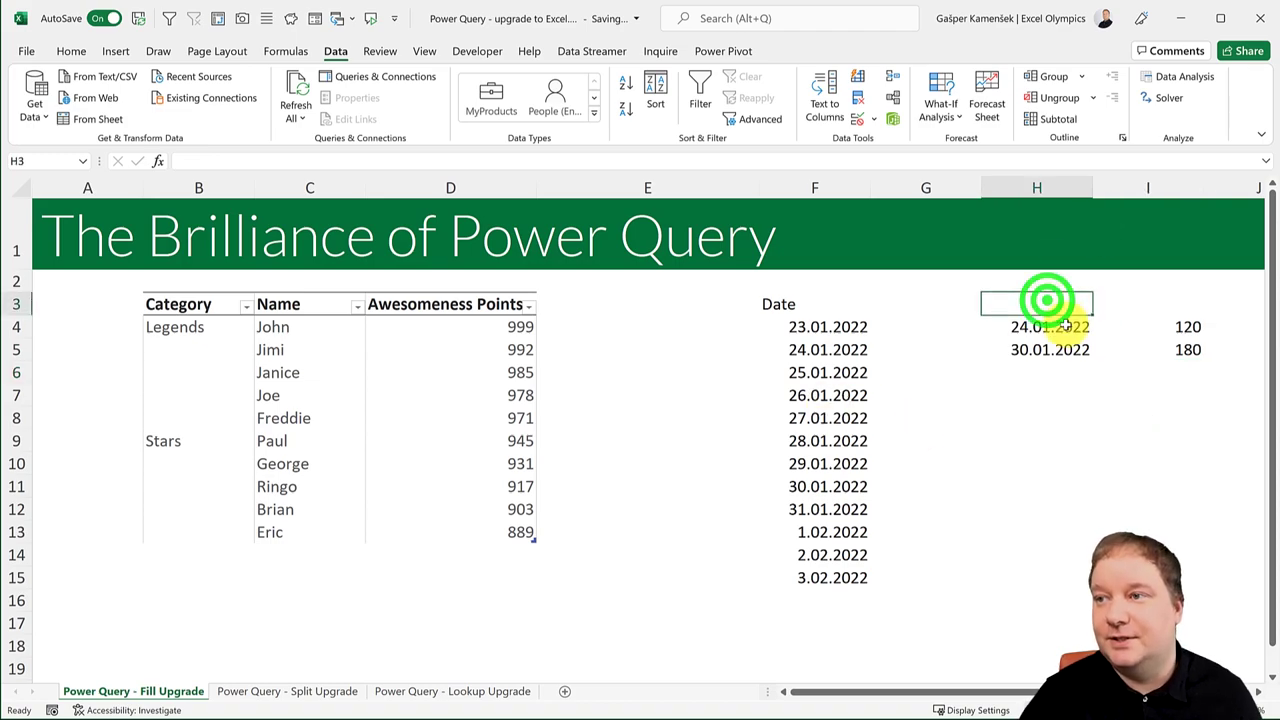
{"action": "type", "text": "Date"}
{"action": "key", "text": "Tab"}
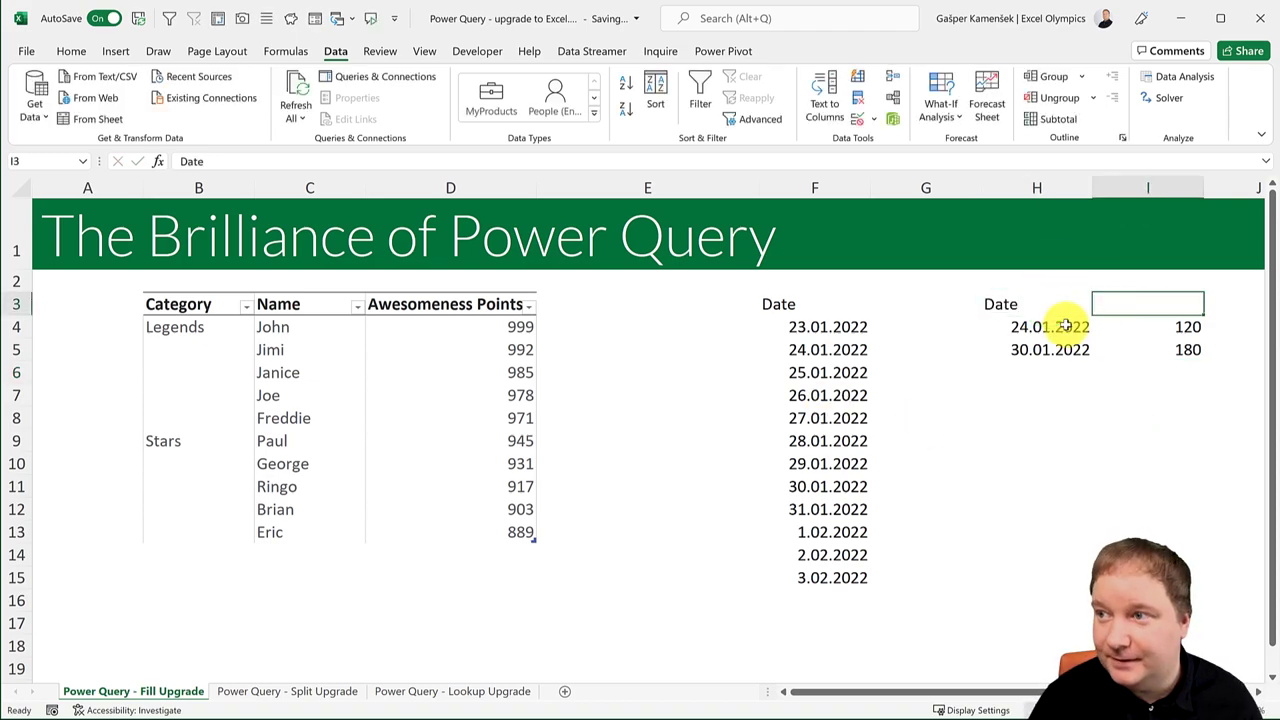
{"action": "type", "text": "Price"}
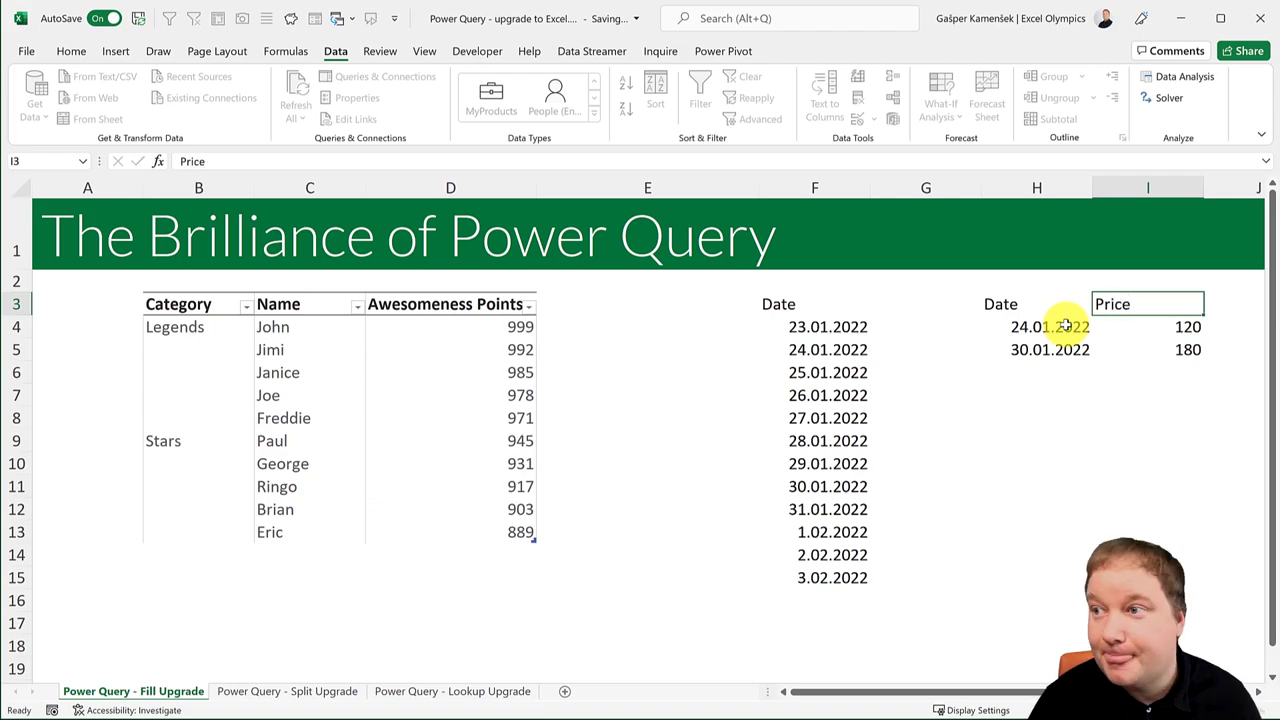
{"action": "left_click", "coordinate": [1065, 326]}
Step: Convert the date list in column F and the Date and Price list in columns H and I into two Excel tables
{"action": "left_click", "coordinate": [818, 432]}
{"action": "key", "text": "ctrl+t"}
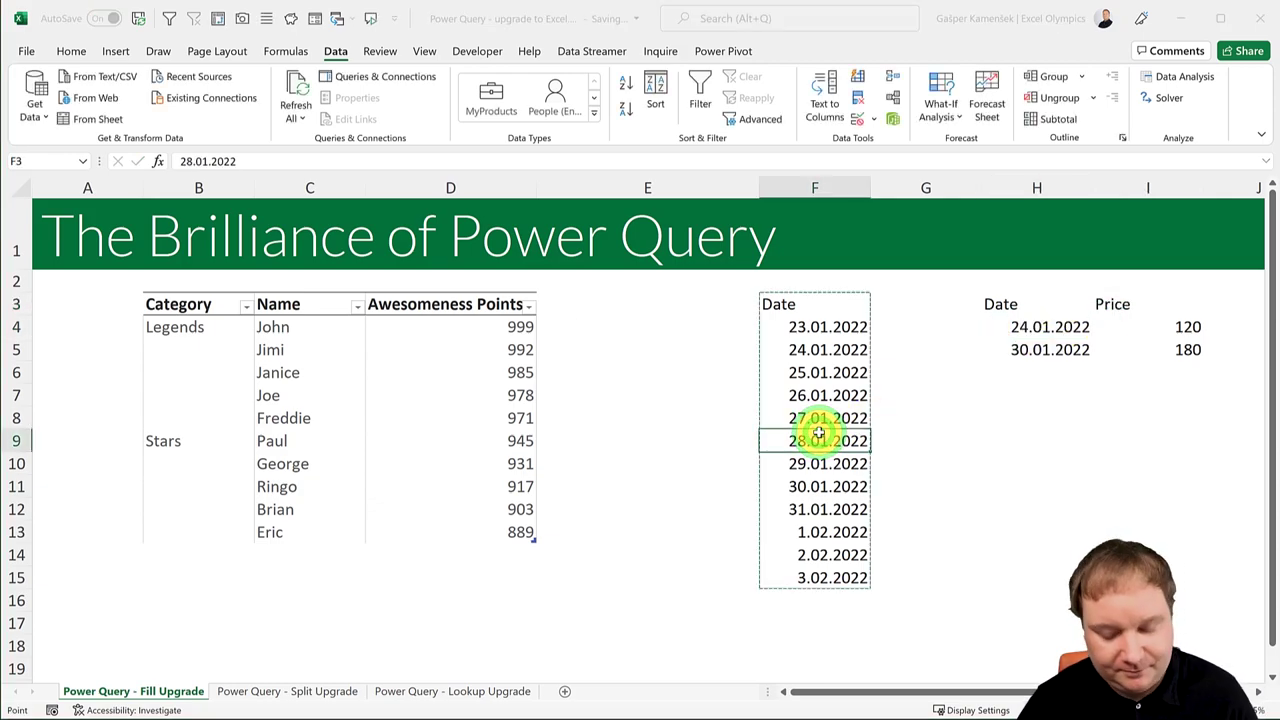
{"action": "key", "text": "Return"}
{"action": "left_click", "coordinate": [1040, 327]}
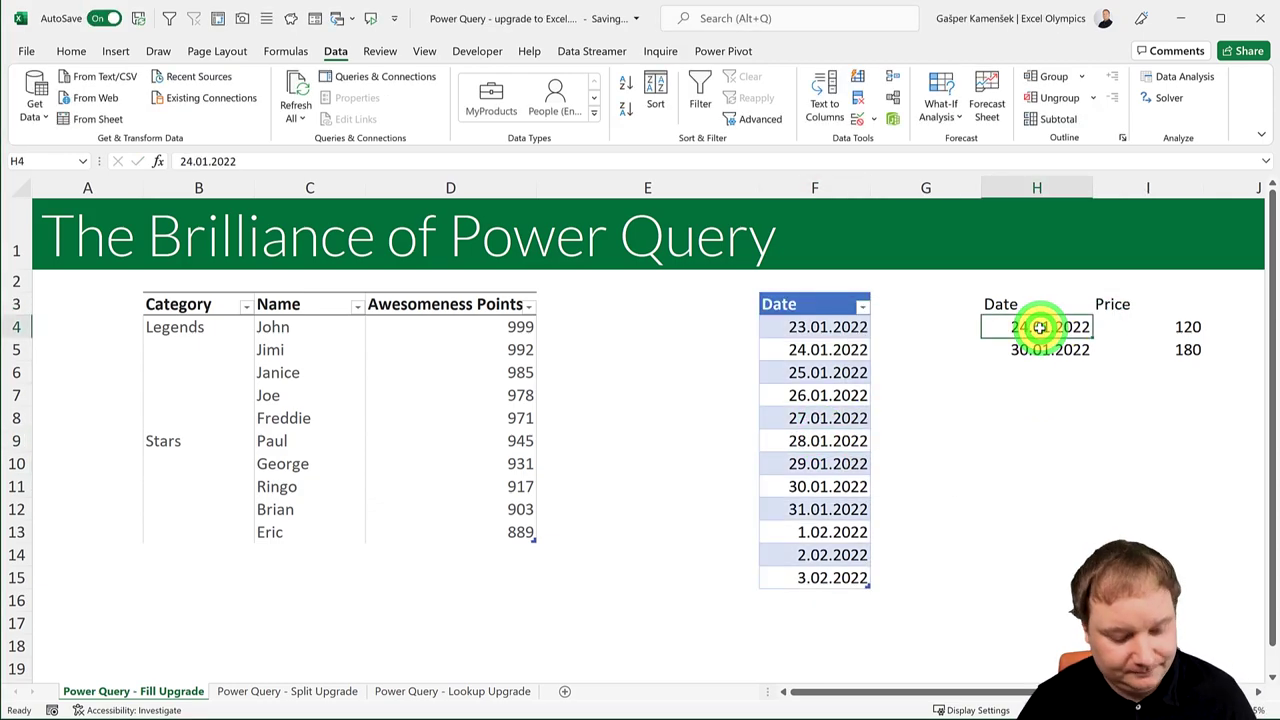
{"action": "key", "text": "ctrl+t"}
{"action": "key", "text": "Return"}
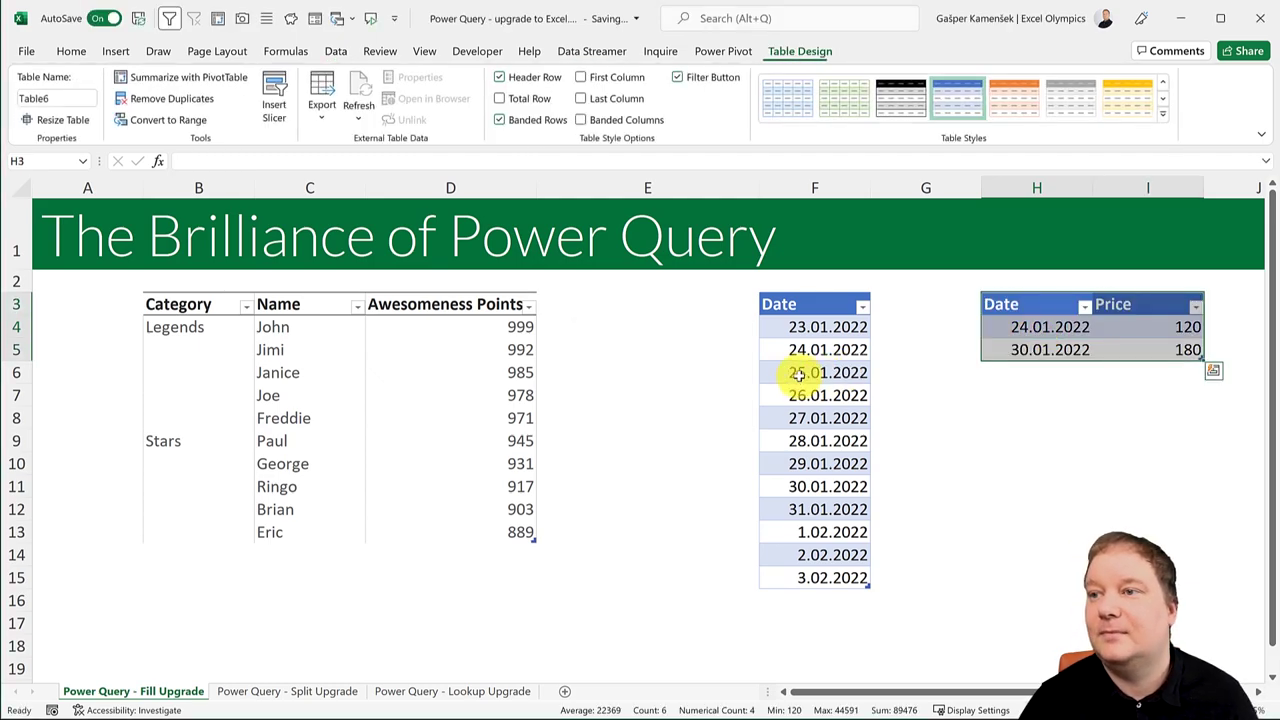
Step: Name the date list table Dates and the Date and Price table Prices
{"action": "left_click", "coordinate": [808, 349]}
{"action": "left_click", "coordinate": [61, 98]}
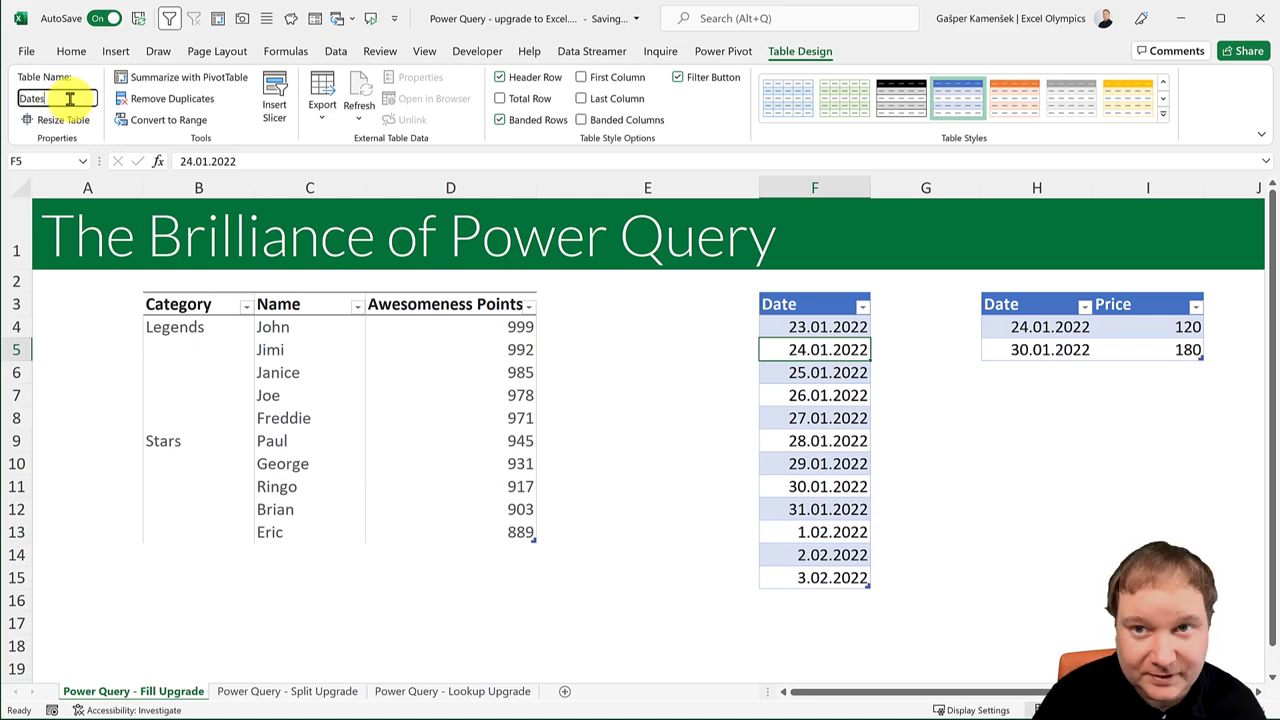
{"action": "left_click", "coordinate": [1066, 330]}
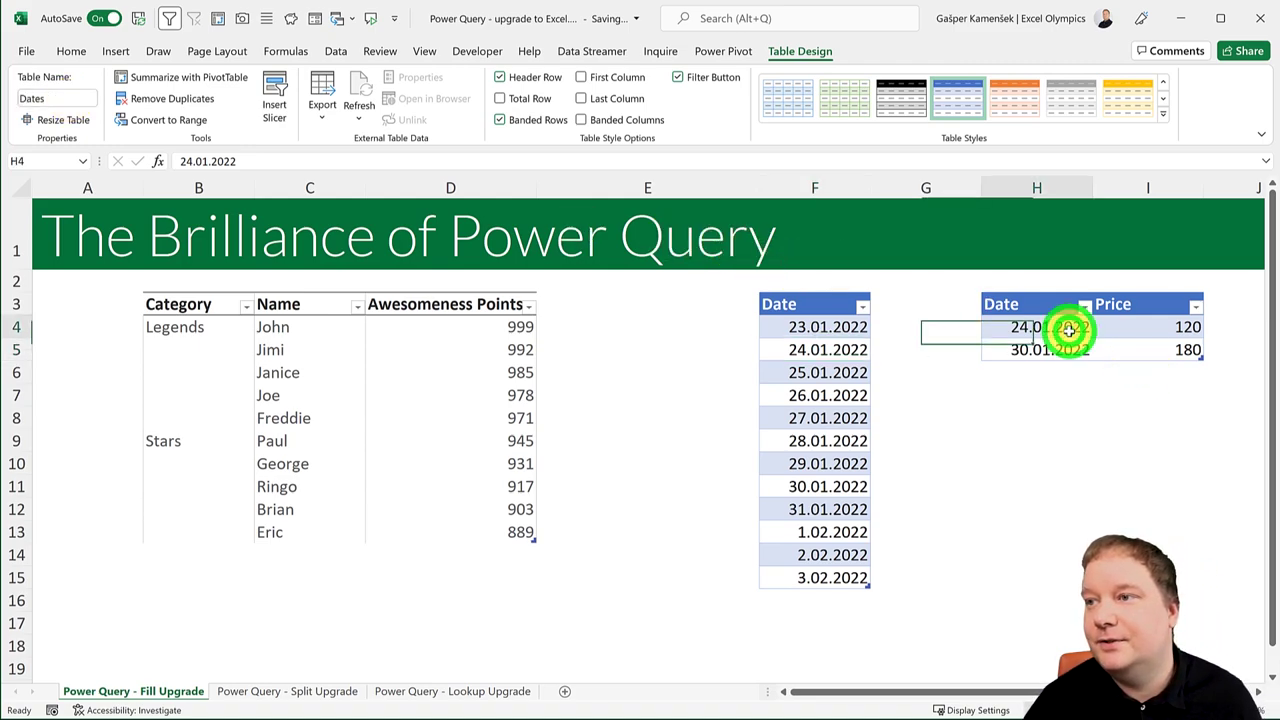
{"action": "left_click", "coordinate": [73, 102]}
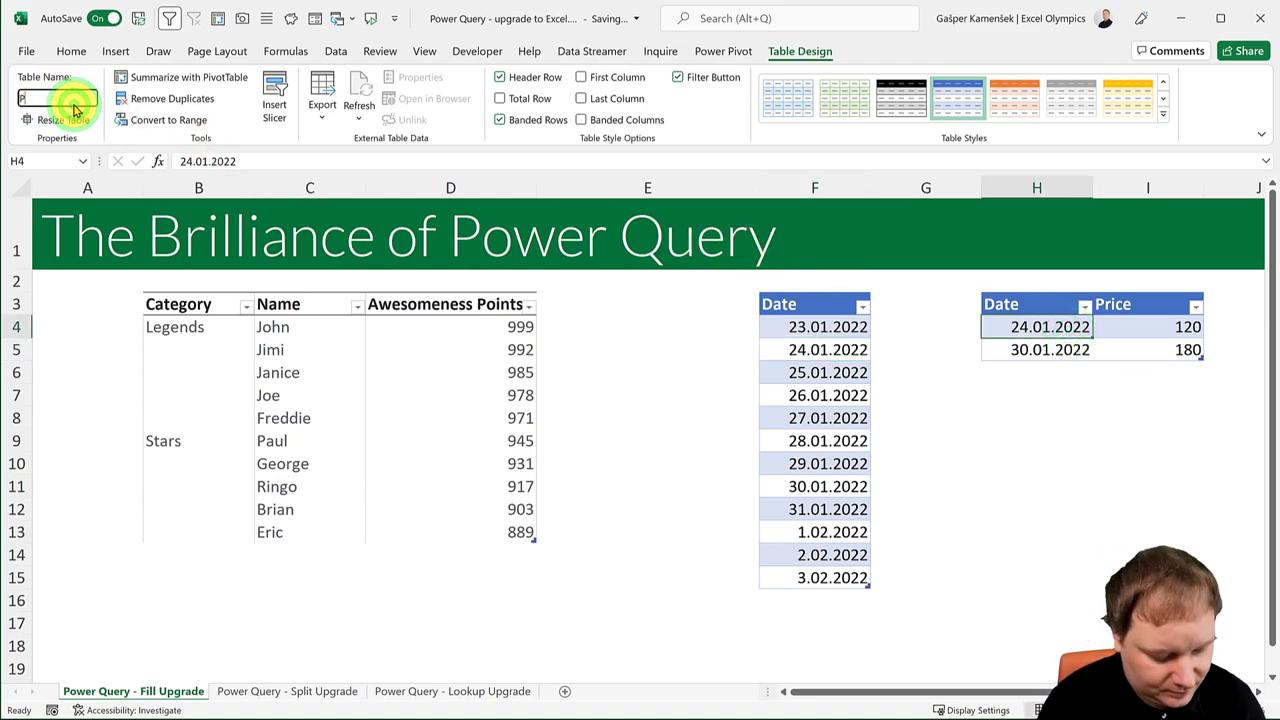
{"action": "type", "text": "Prices"}
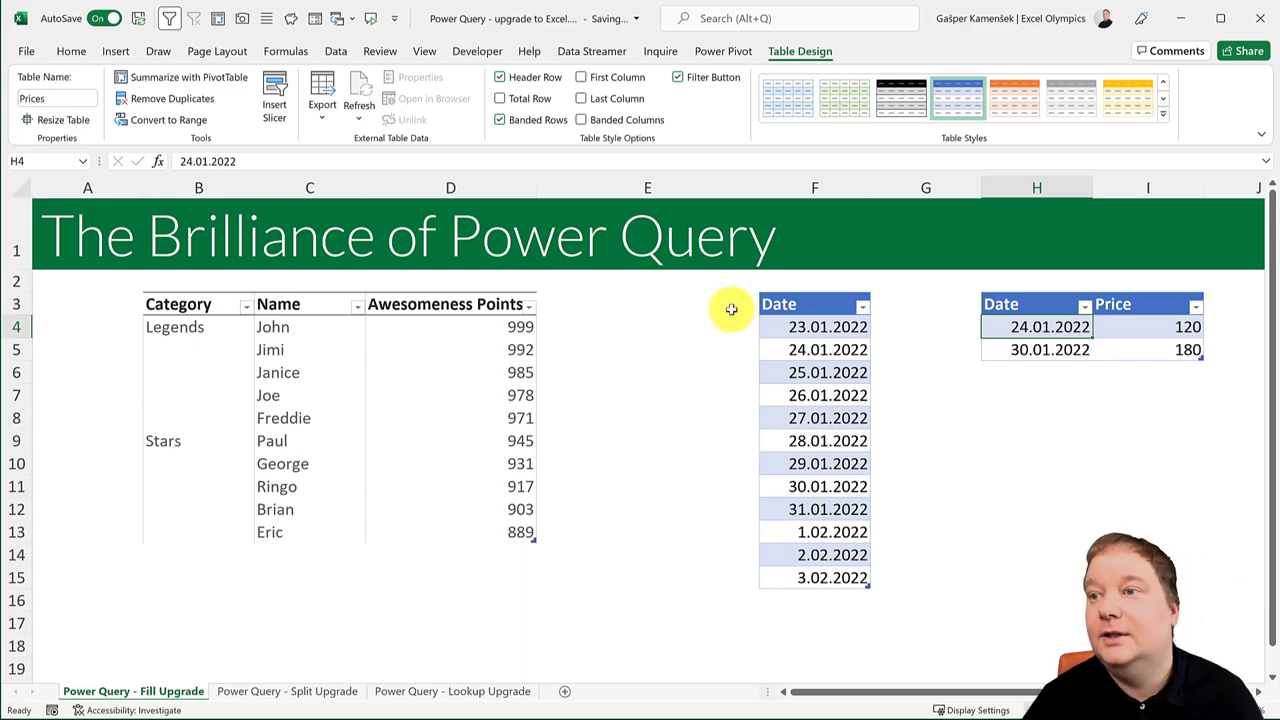
Step: Load the Dates table into the Power Query Editor
{"action": "left_click", "coordinate": [816, 396]}
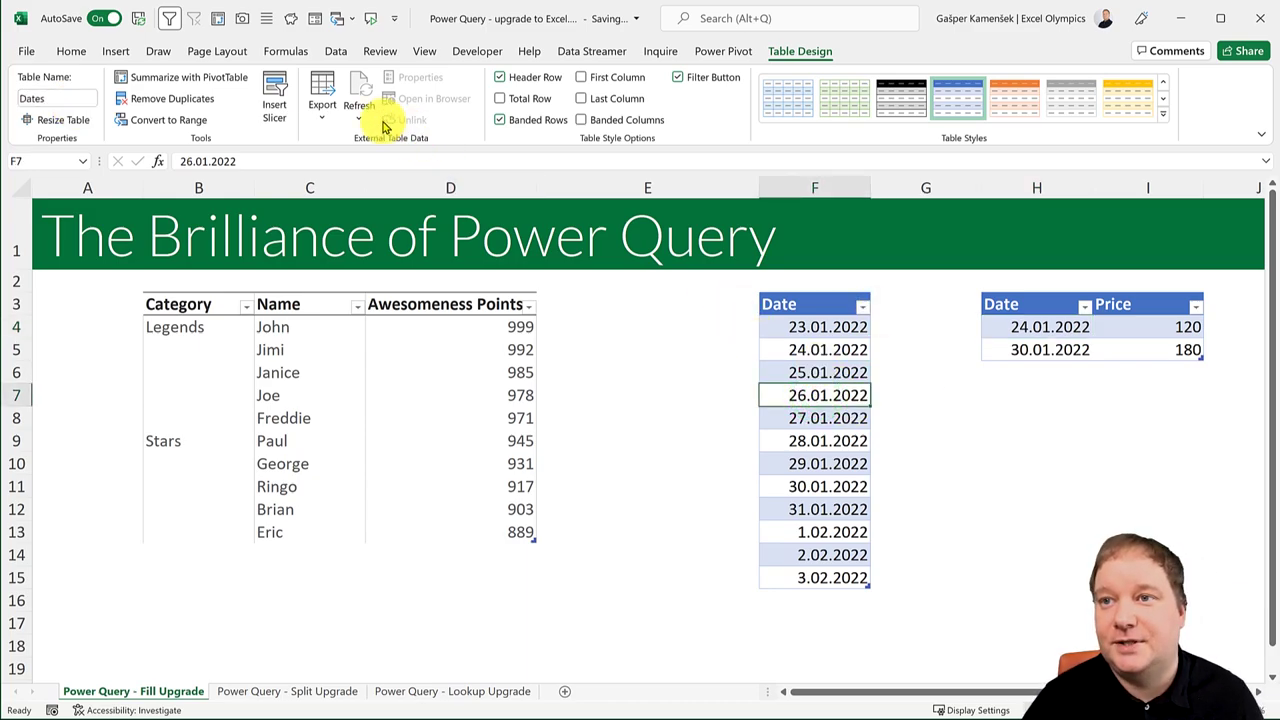
{"action": "left_click", "coordinate": [333, 51]}
{"action": "left_click", "coordinate": [88, 120]}
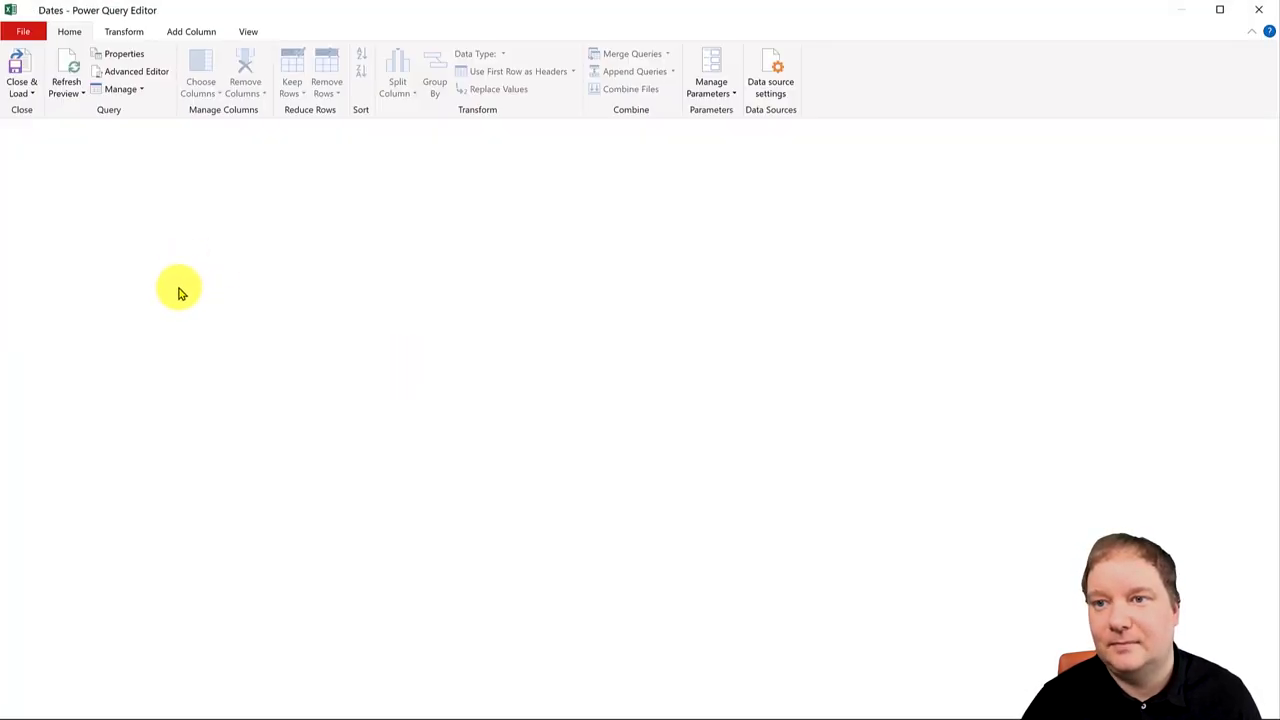
Step: Duplicate the Dates query and repoint the copy to the Prices table by reducing its source formula to = Excel.CurrentWorkbook()
{"action": "right_click", "coordinate": [80, 271]}
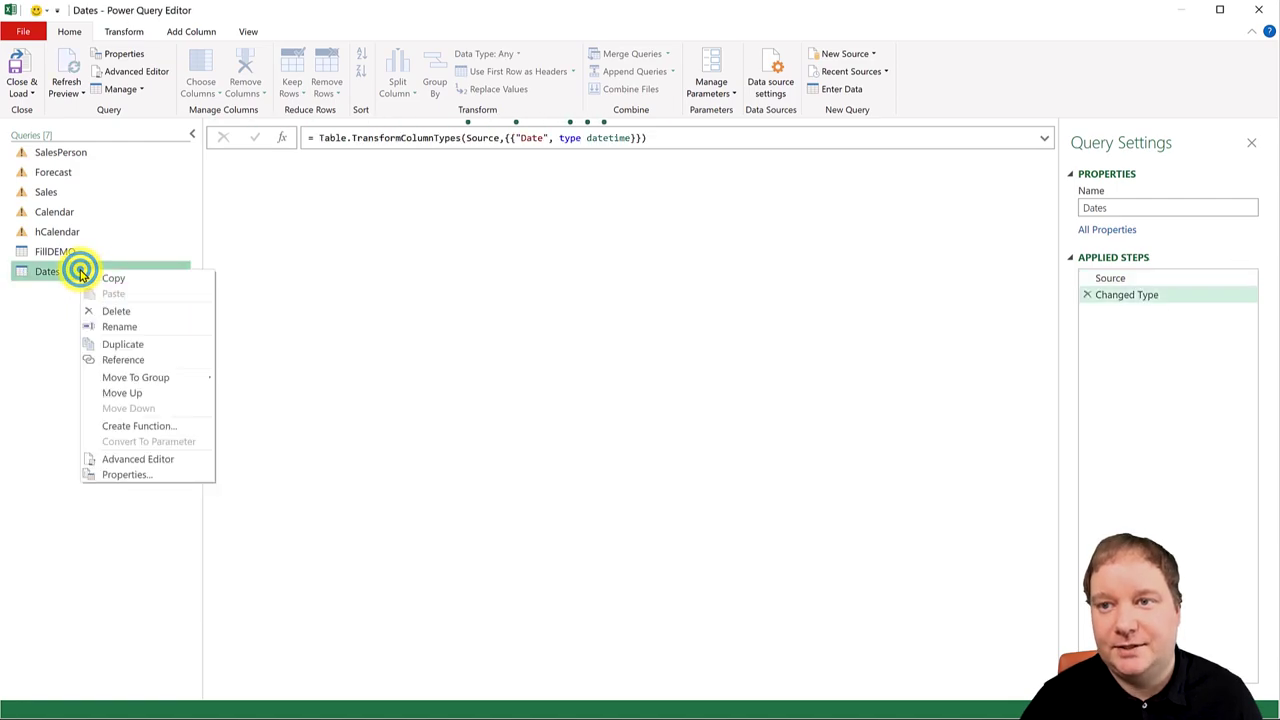
{"action": "left_click", "coordinate": [122, 334]}
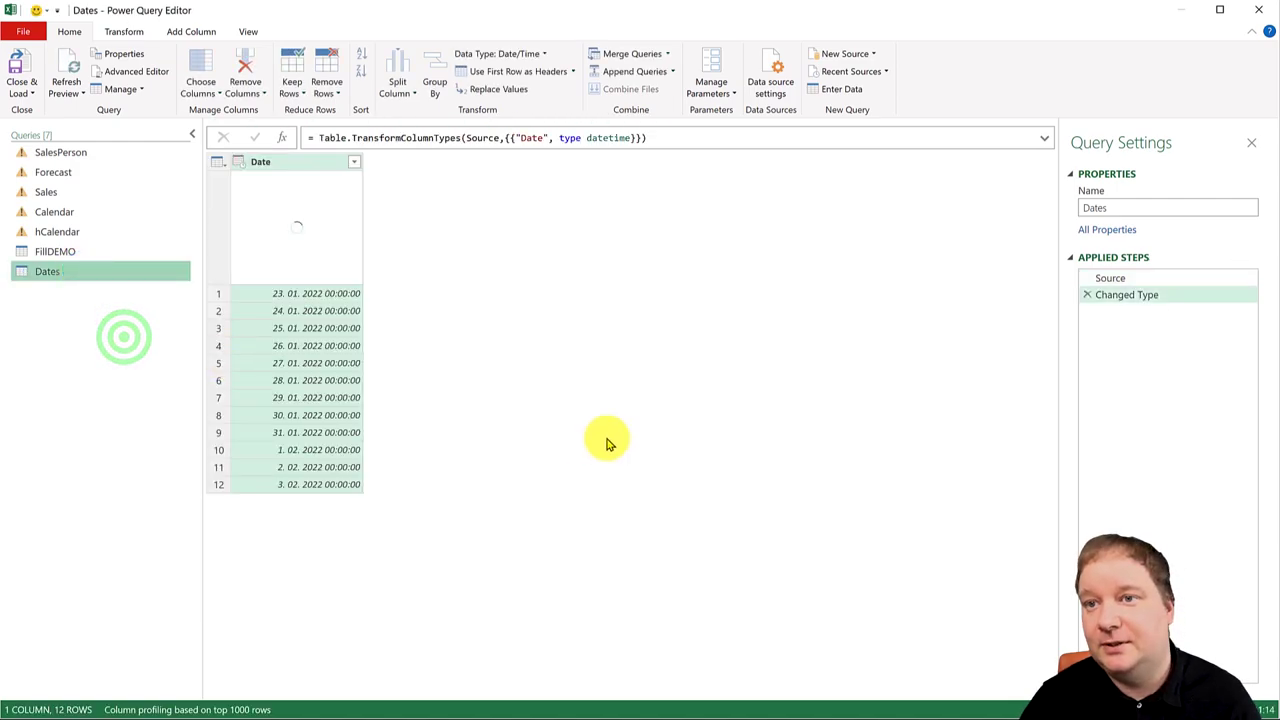
{"action": "left_click", "coordinate": [1084, 298]}
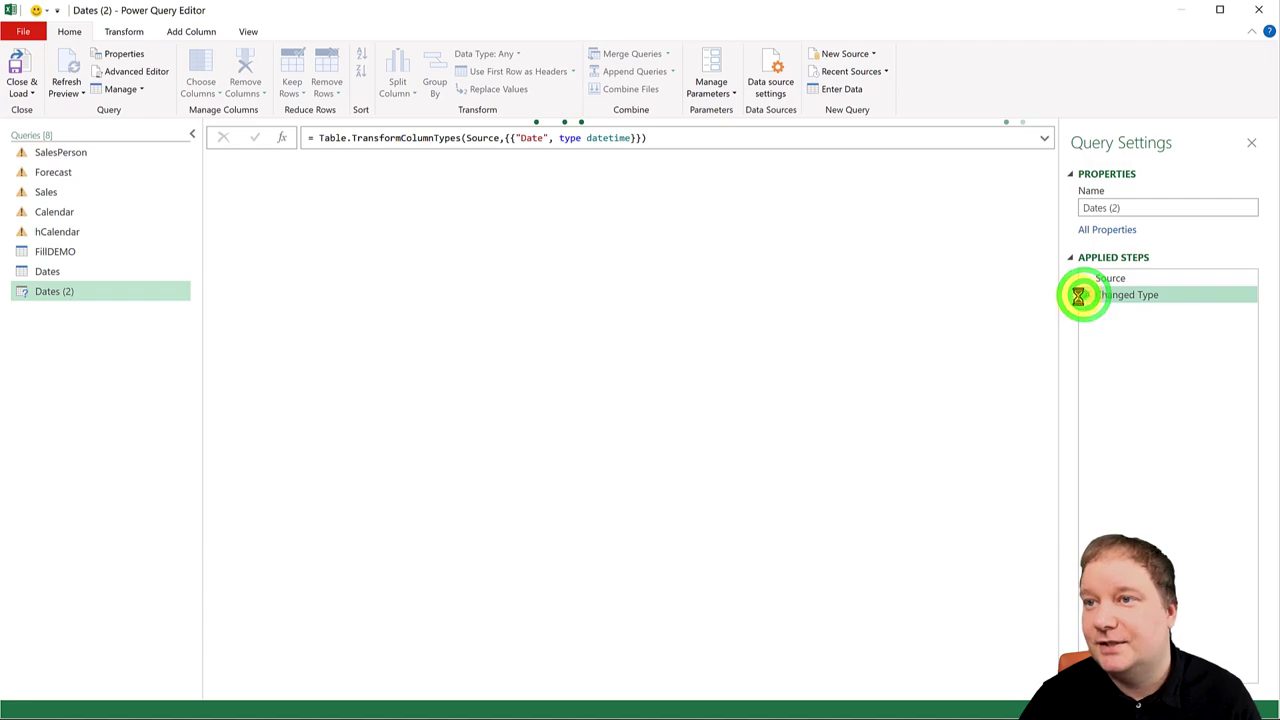
{"action": "left_click_drag", "start_coordinate": [606, 137], "coordinate": [446, 137]}
{"action": "key", "text": "BackSpace"}
{"action": "key", "text": "Return"}
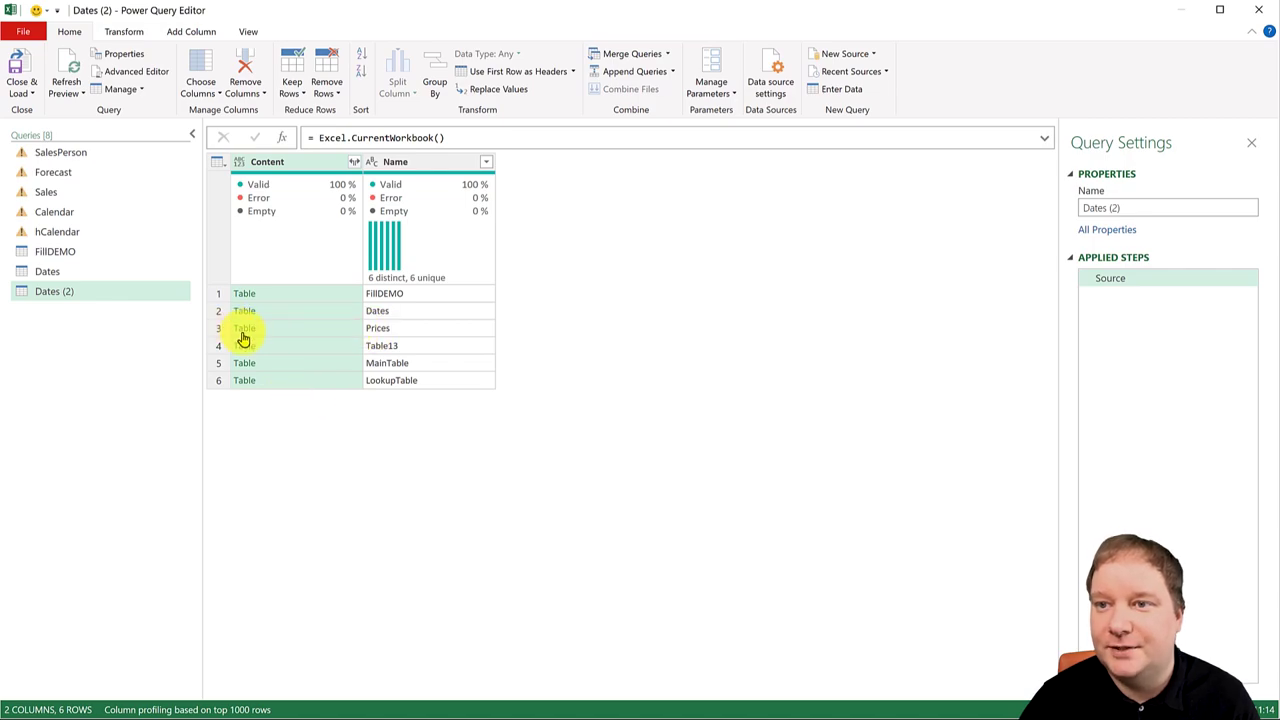
{"action": "left_click", "coordinate": [243, 330]}
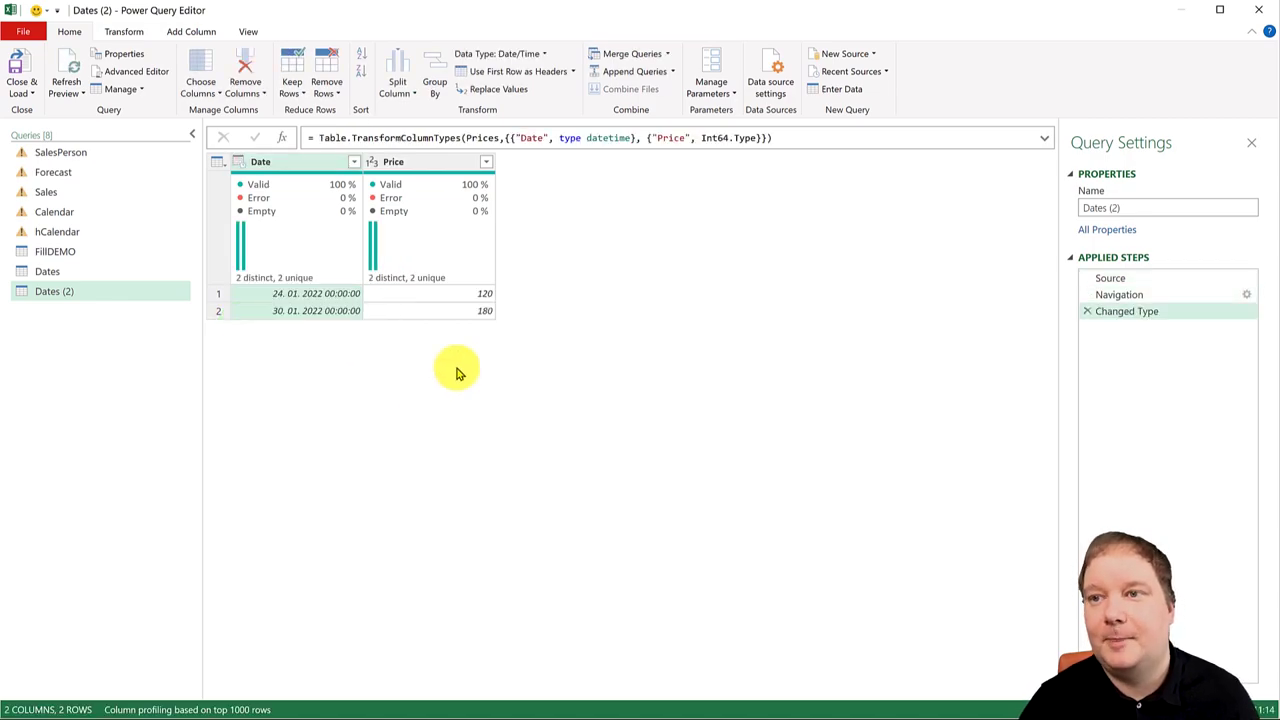
Step: Compare the Date columns of the Dates and Dates (2) queries, ending on the Dates query
{"action": "left_click", "coordinate": [95, 274]}
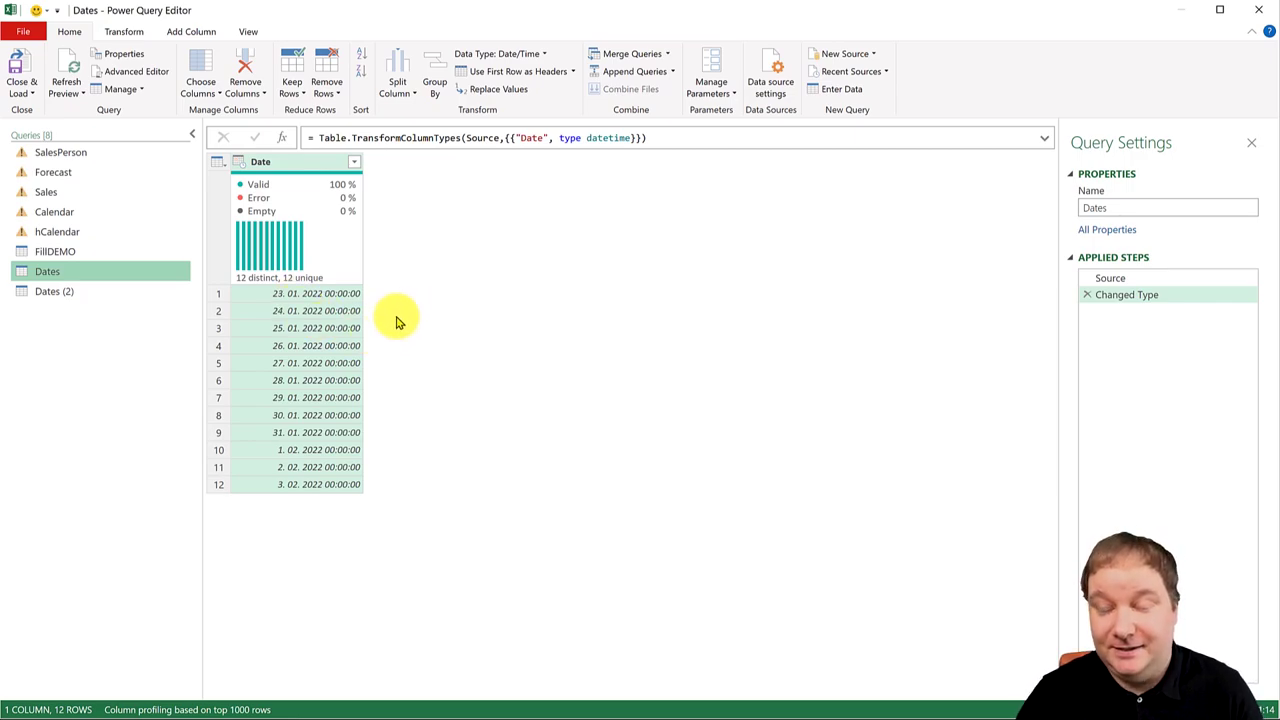
{"action": "left_click", "coordinate": [288, 165]}
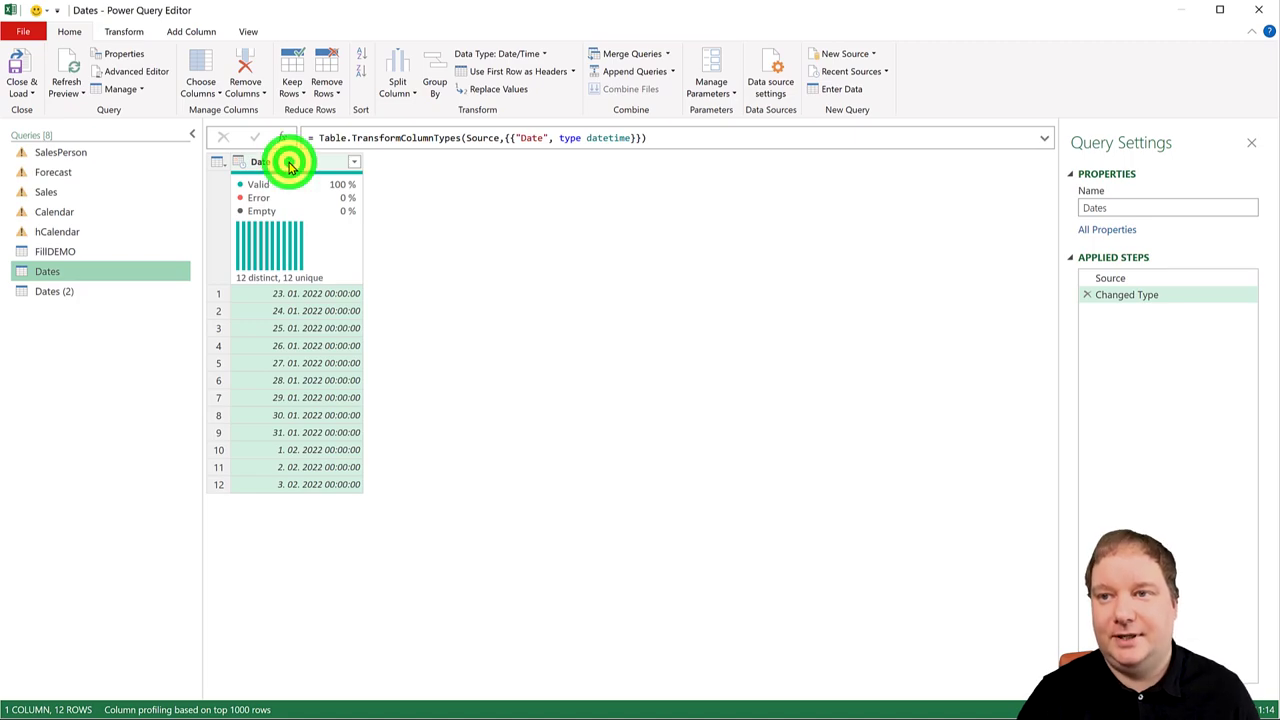
{"action": "left_click", "coordinate": [91, 293]}
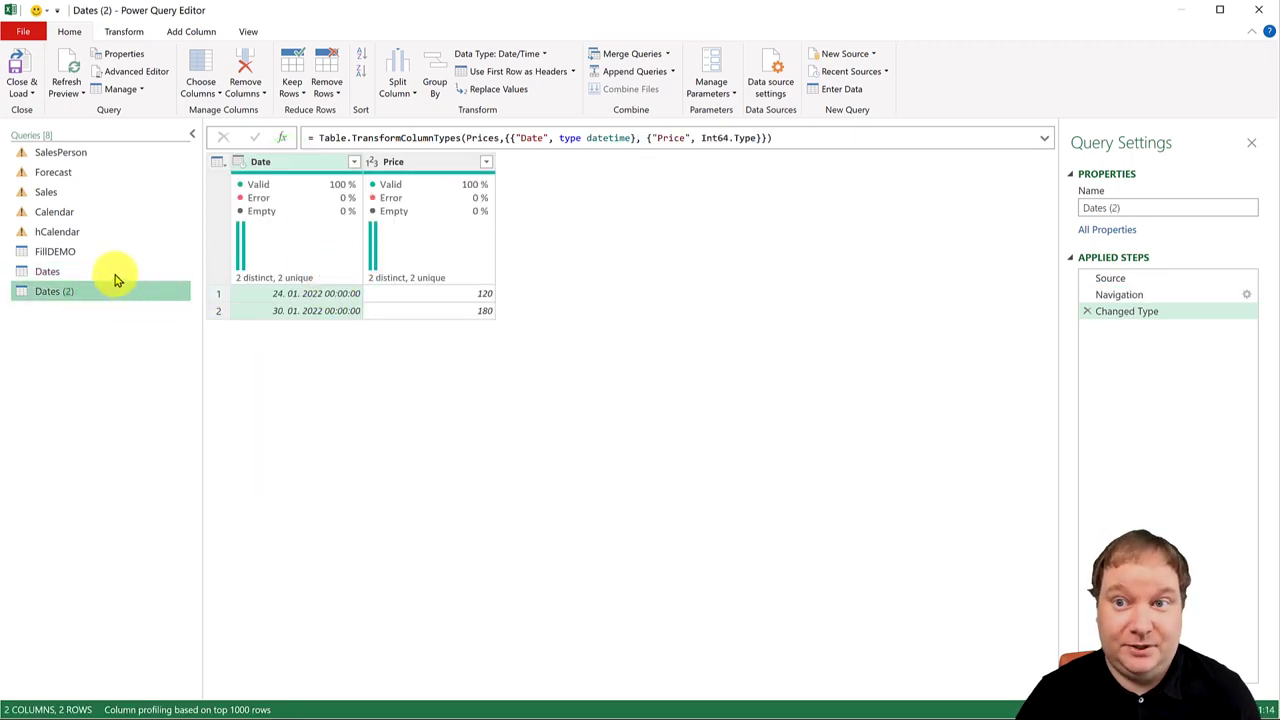
{"action": "left_click", "coordinate": [114, 272]}
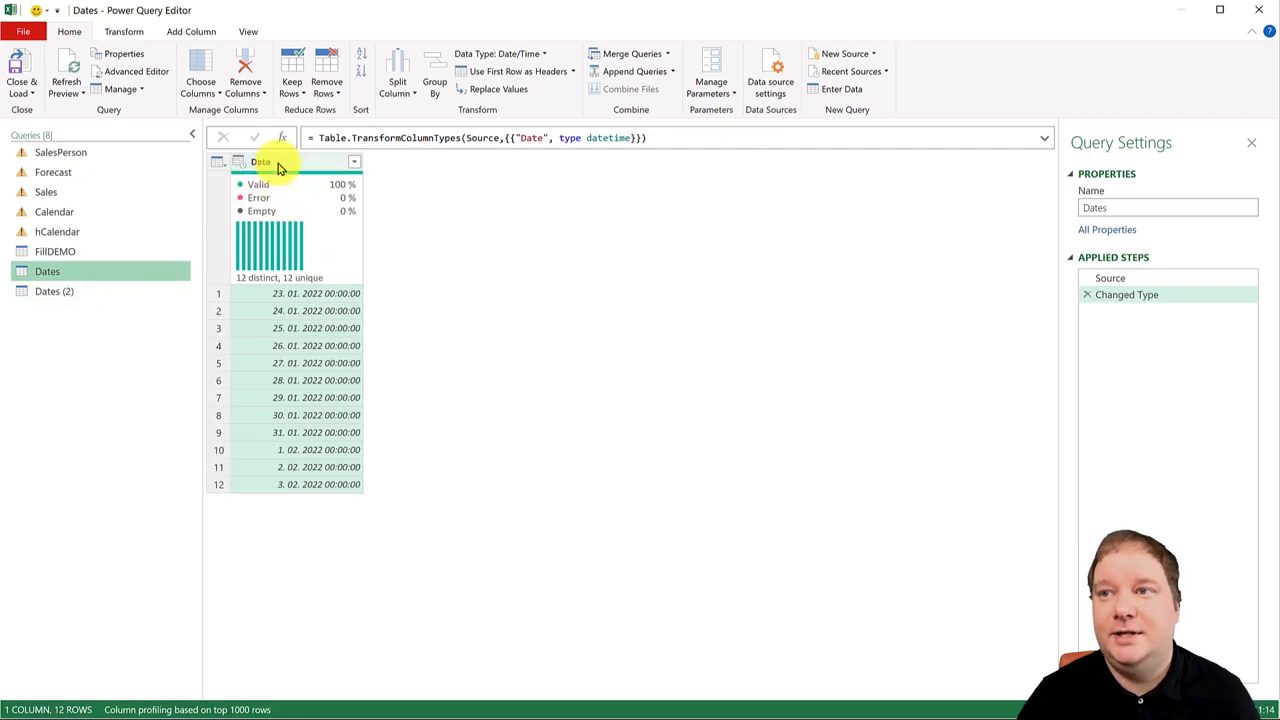
{"action": "left_click", "coordinate": [602, 51]}
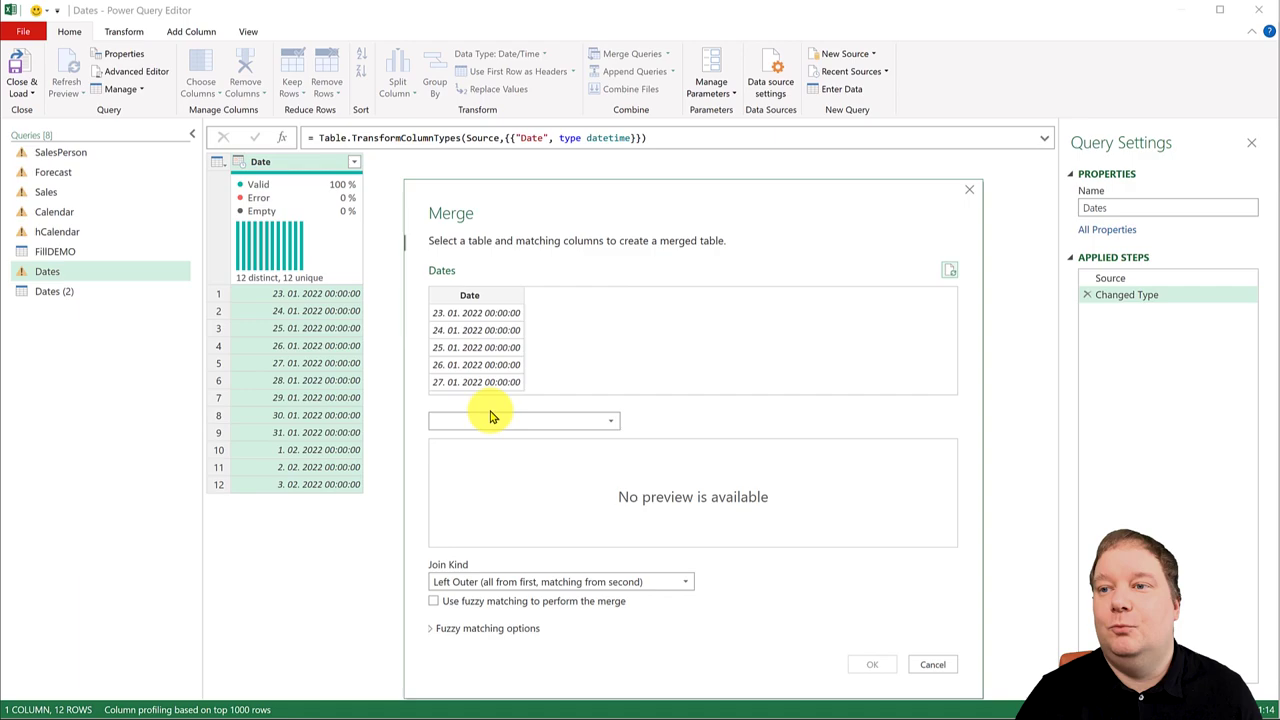
{"action": "left_click", "coordinate": [490, 418]}
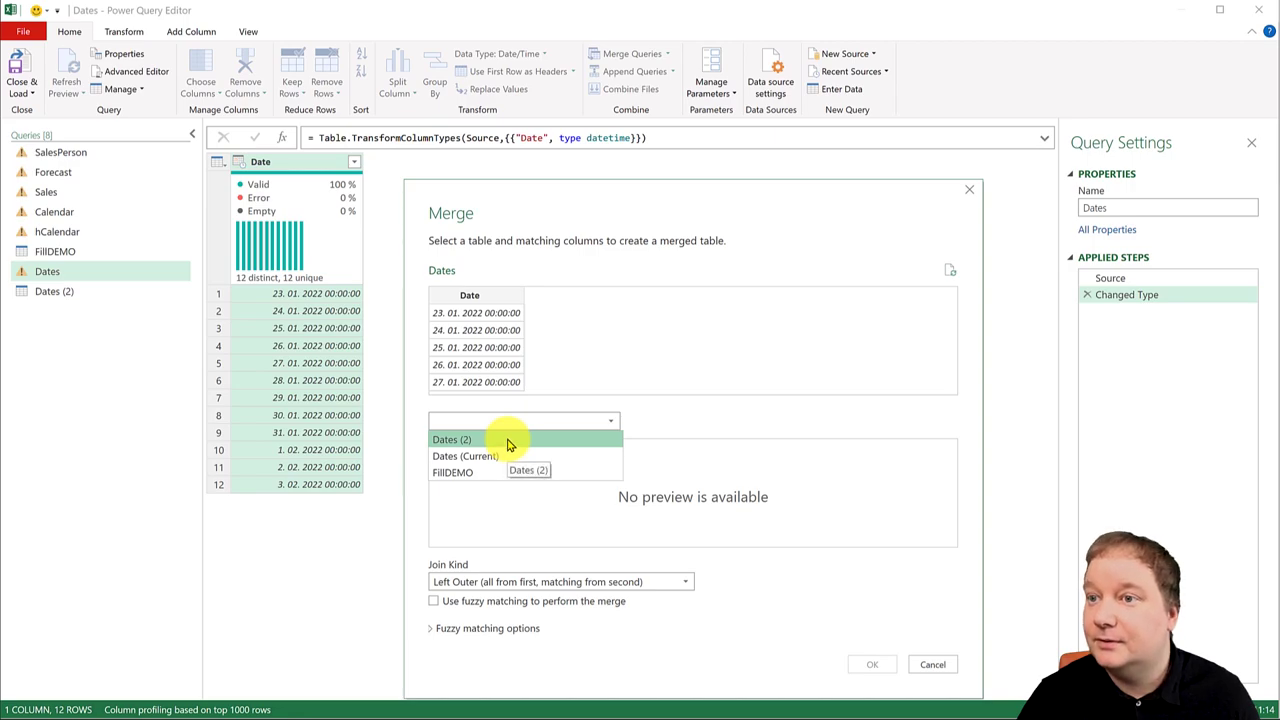
{"action": "left_click", "coordinate": [930, 665]}
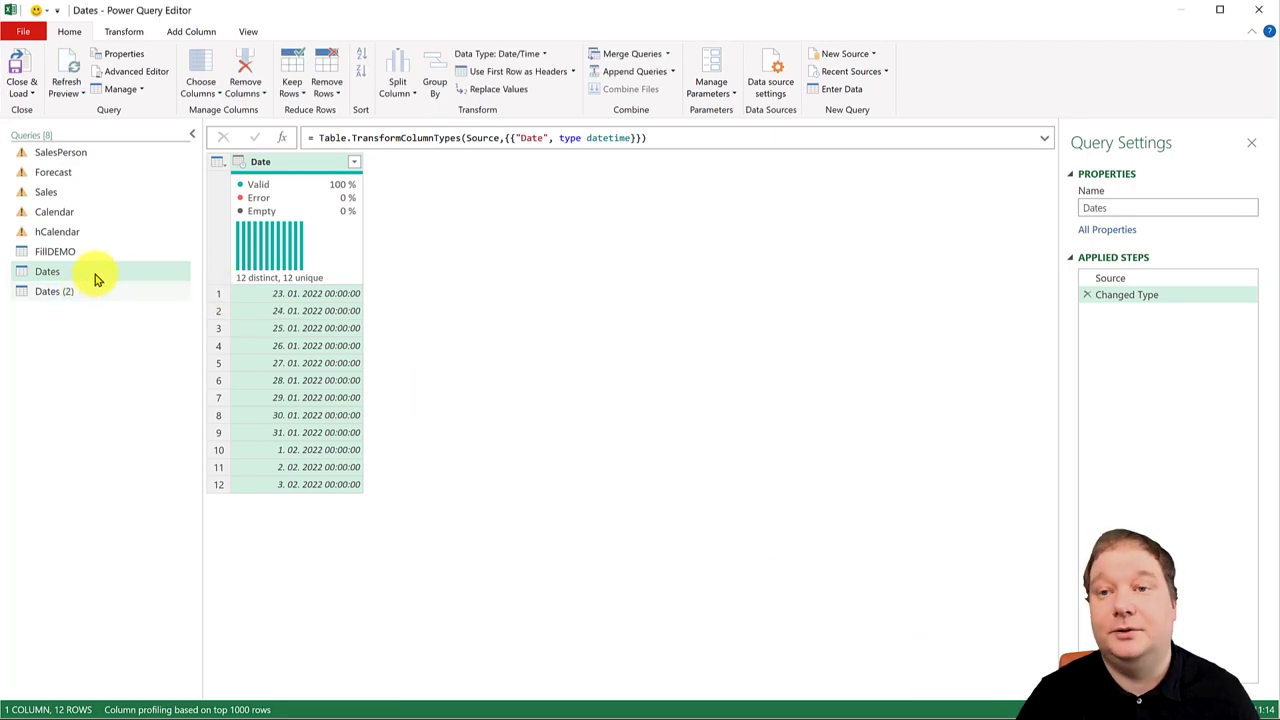
Step: Merge the Dates query with Dates (2), matching on their Date columns with a Left Outer join
{"action": "left_click", "coordinate": [622, 54]}
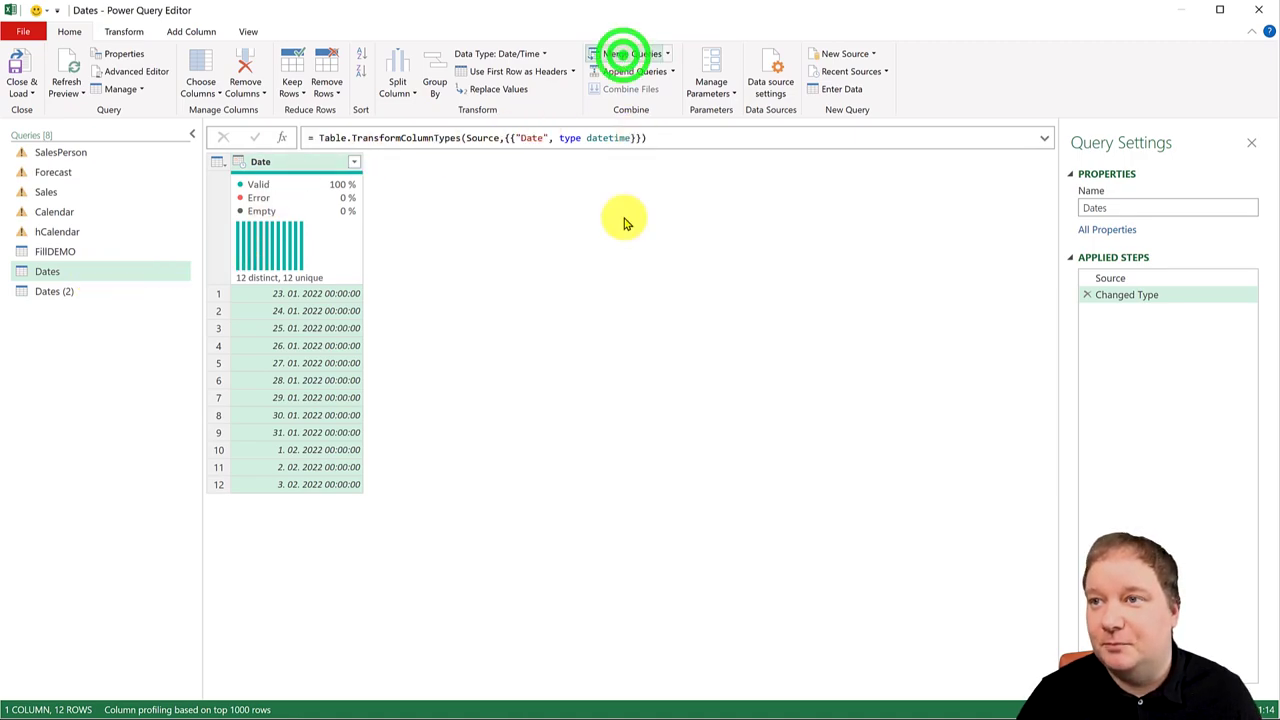
{"action": "left_click", "coordinate": [475, 421]}
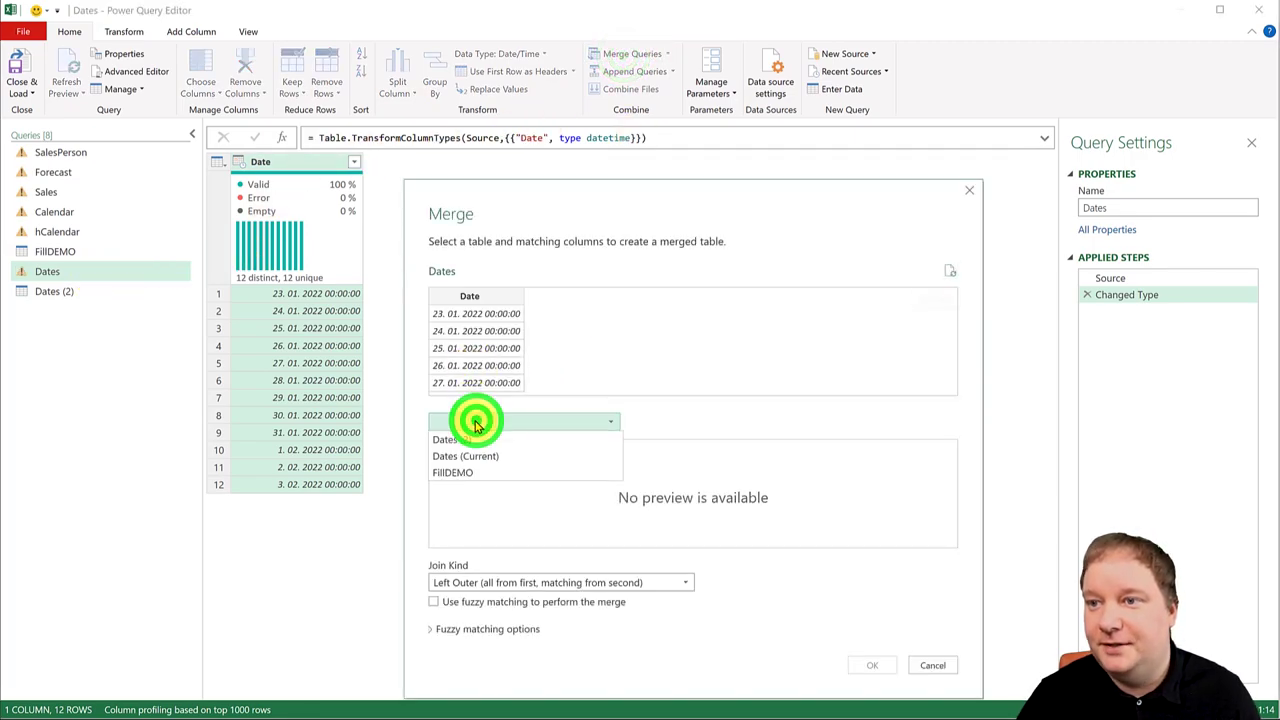
{"action": "left_click", "coordinate": [476, 439]}
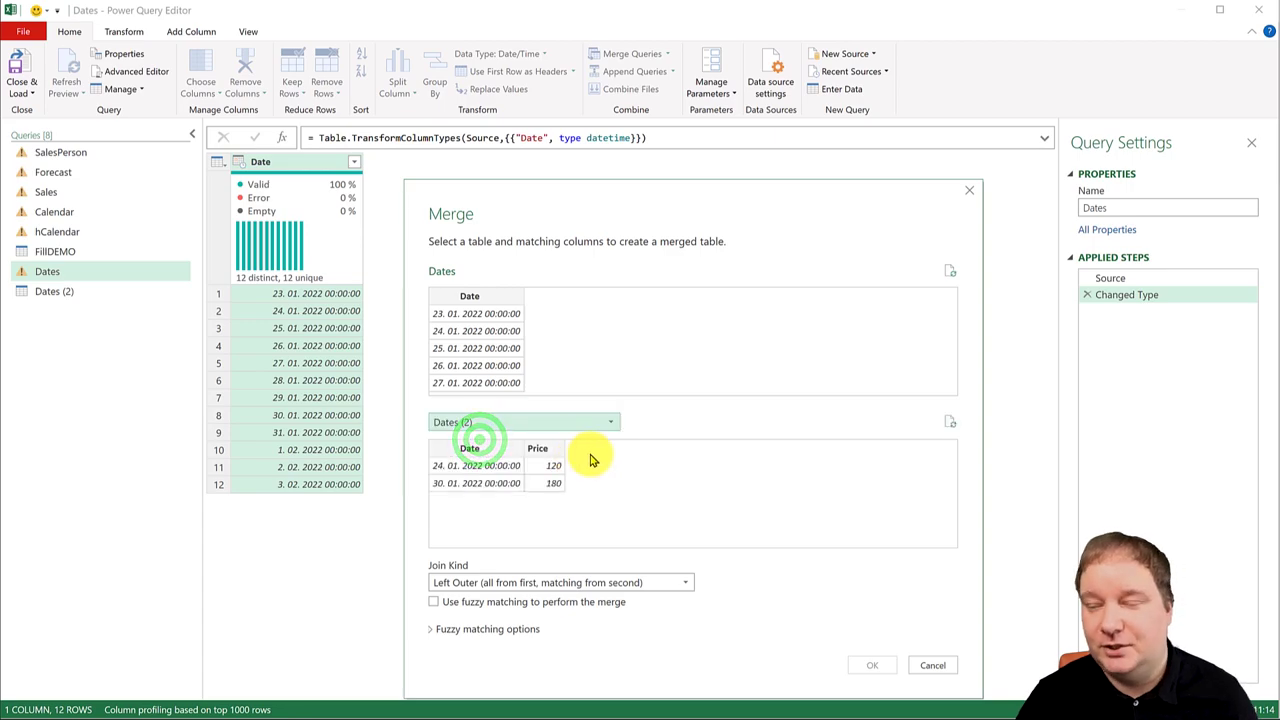
{"action": "left_click", "coordinate": [470, 297]}
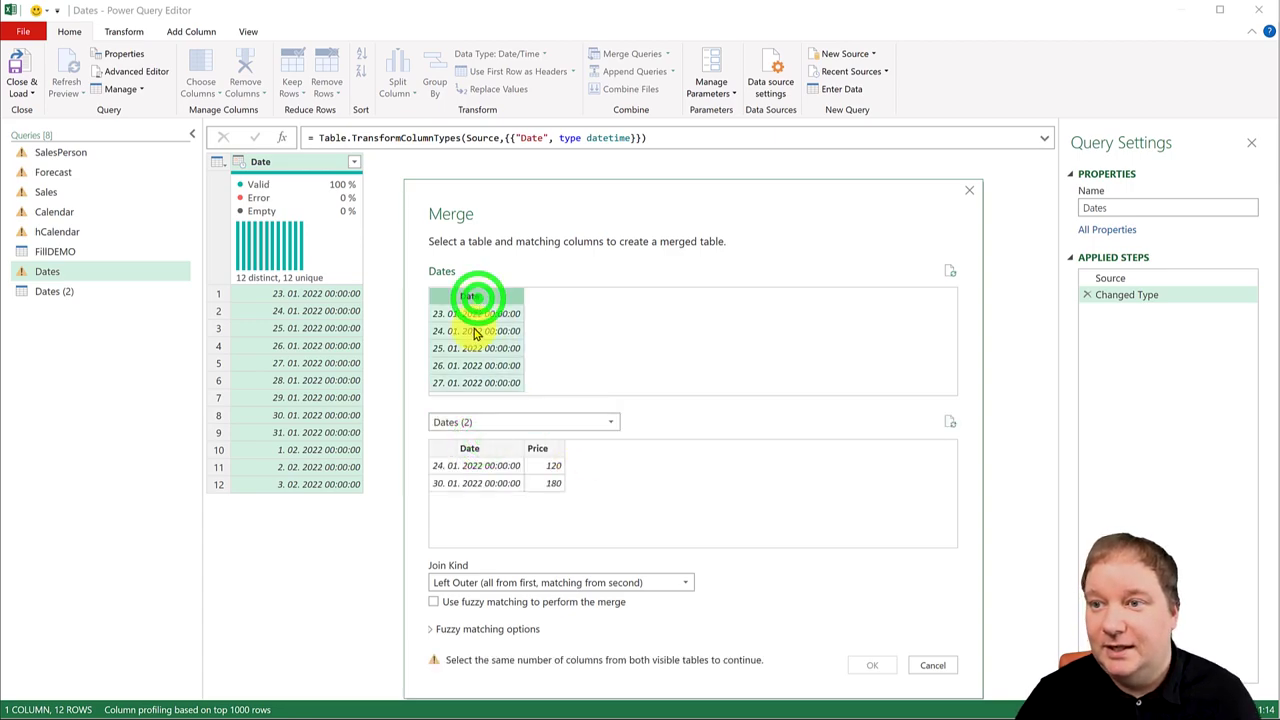
{"action": "left_click", "coordinate": [470, 449]}
{"action": "left_click", "coordinate": [866, 665]}
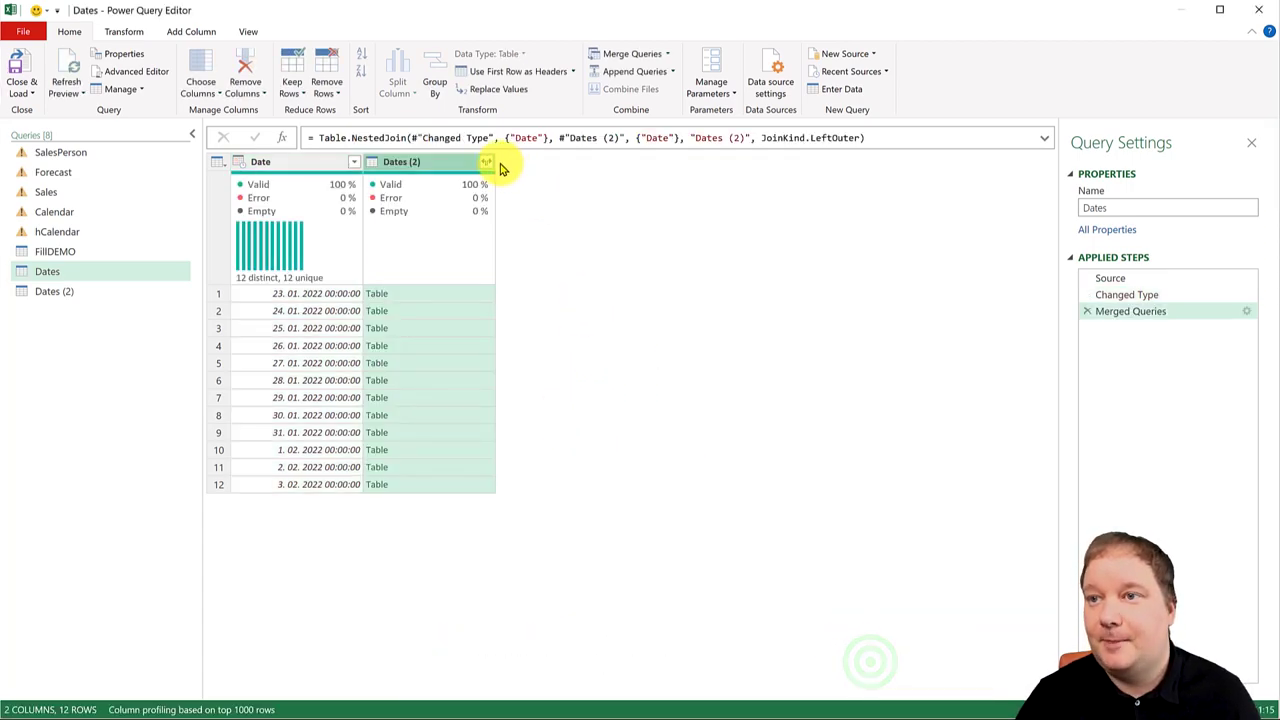
Step: Expand only the Price column from the merged Dates (2) column, without the original column name as prefix
{"action": "left_click", "coordinate": [485, 163]}
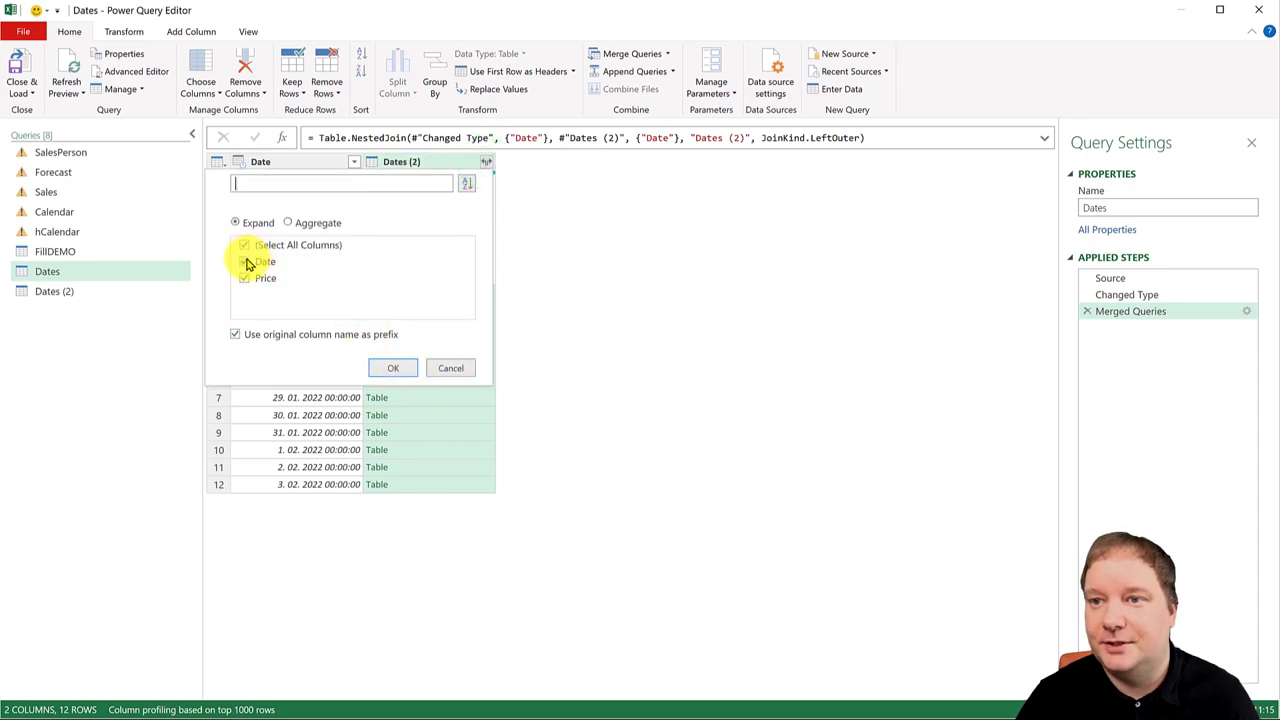
{"action": "left_click", "coordinate": [245, 261]}
{"action": "left_click", "coordinate": [237, 334]}
{"action": "left_click", "coordinate": [378, 366]}
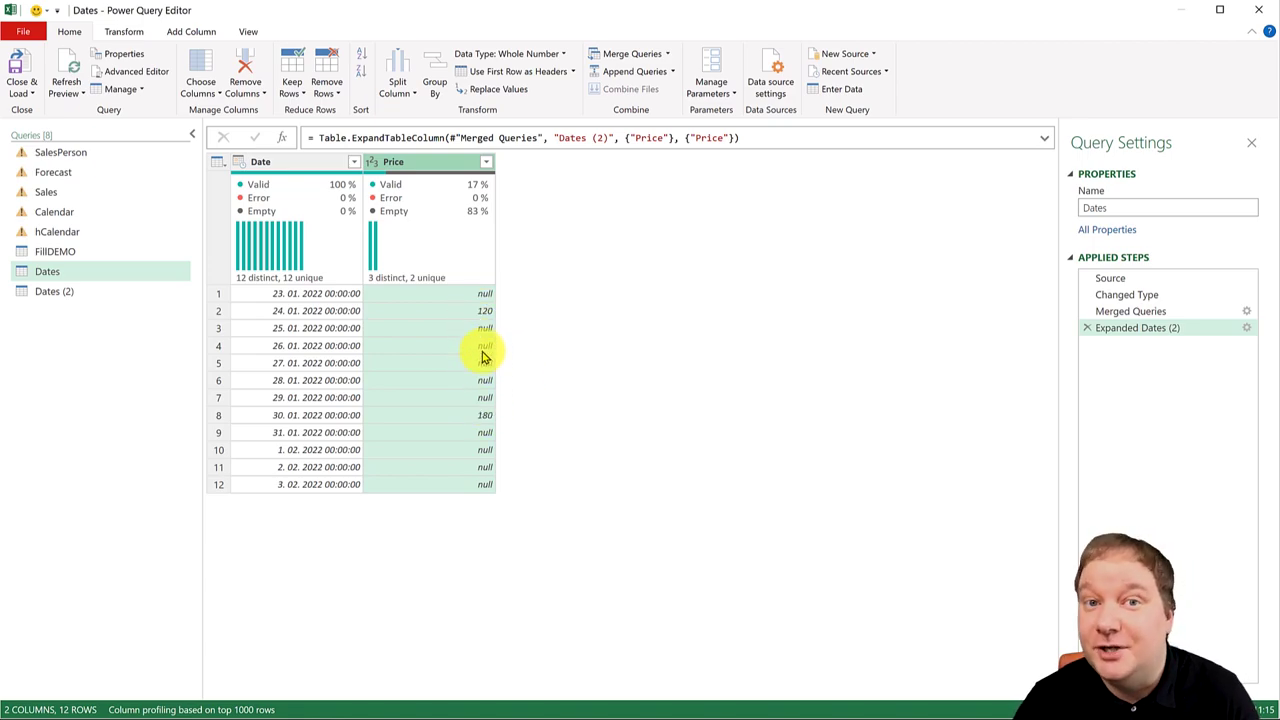
Step: Fill the Price column's empty values down and then up, so every date has a price
{"action": "left_click", "coordinate": [417, 160]}
{"action": "left_click", "coordinate": [126, 34]}
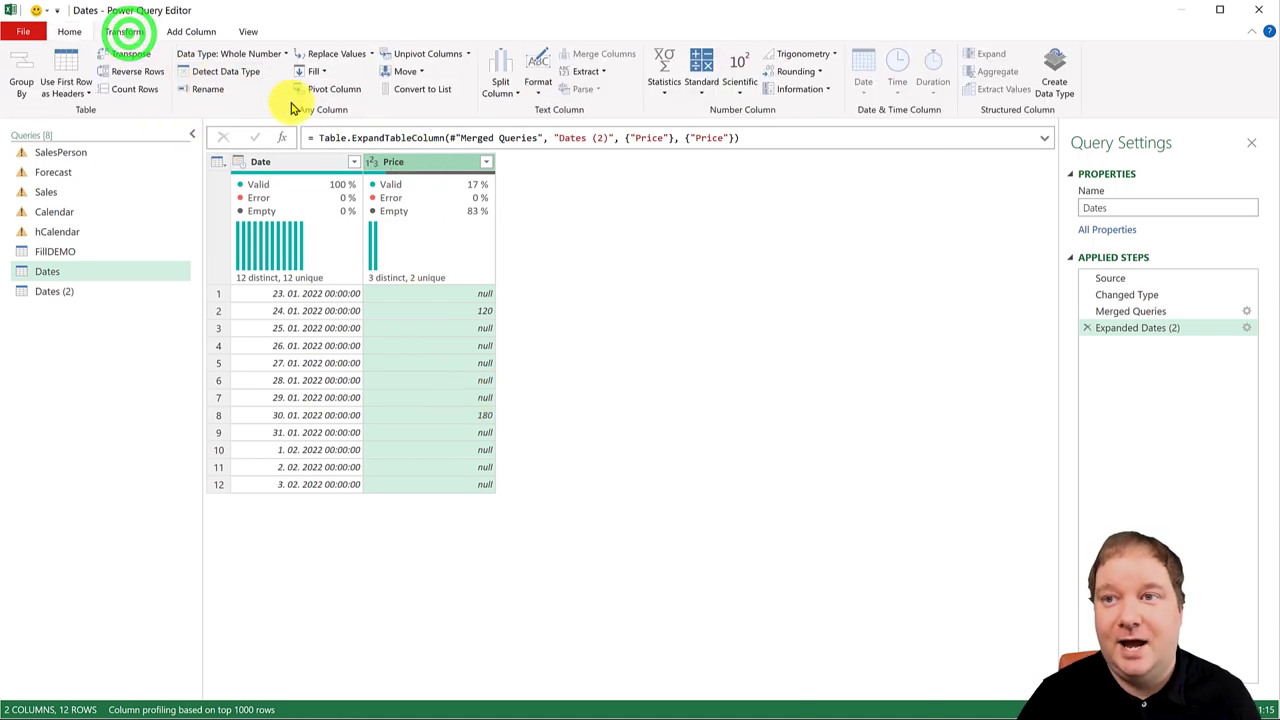
{"action": "left_click", "coordinate": [308, 70]}
{"action": "left_click", "coordinate": [306, 90]}
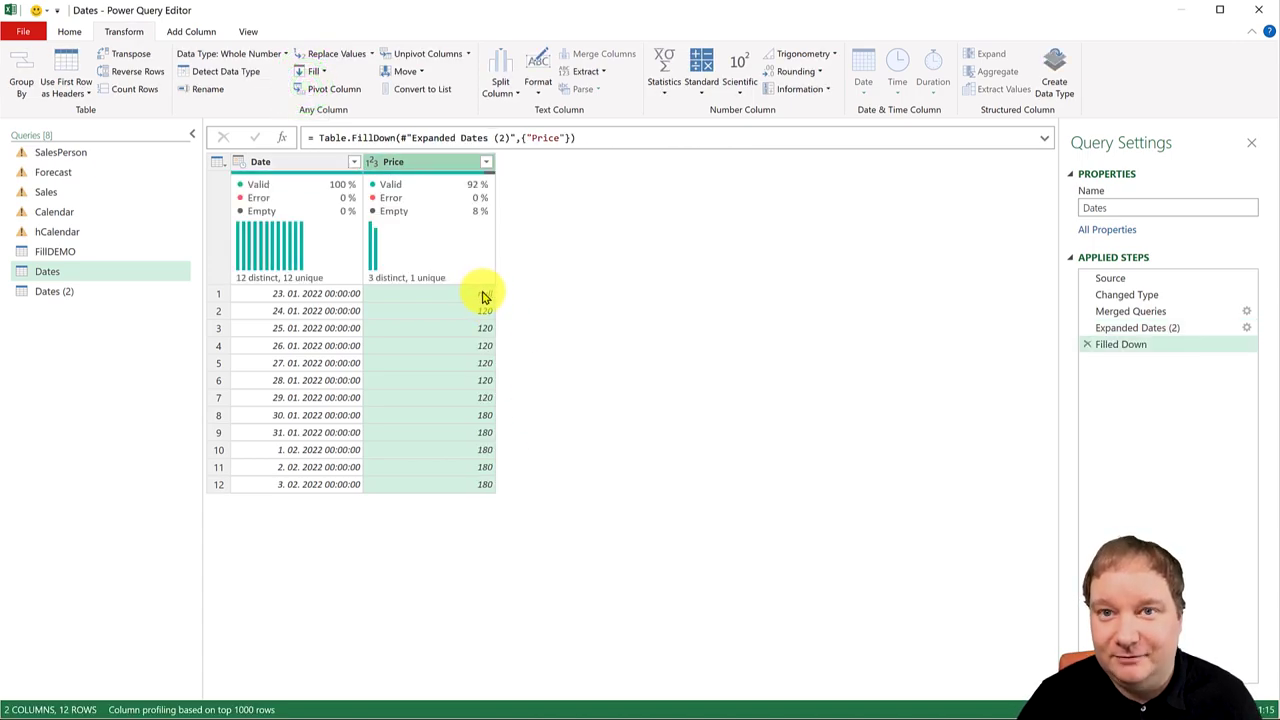
{"action": "left_click", "coordinate": [312, 70]}
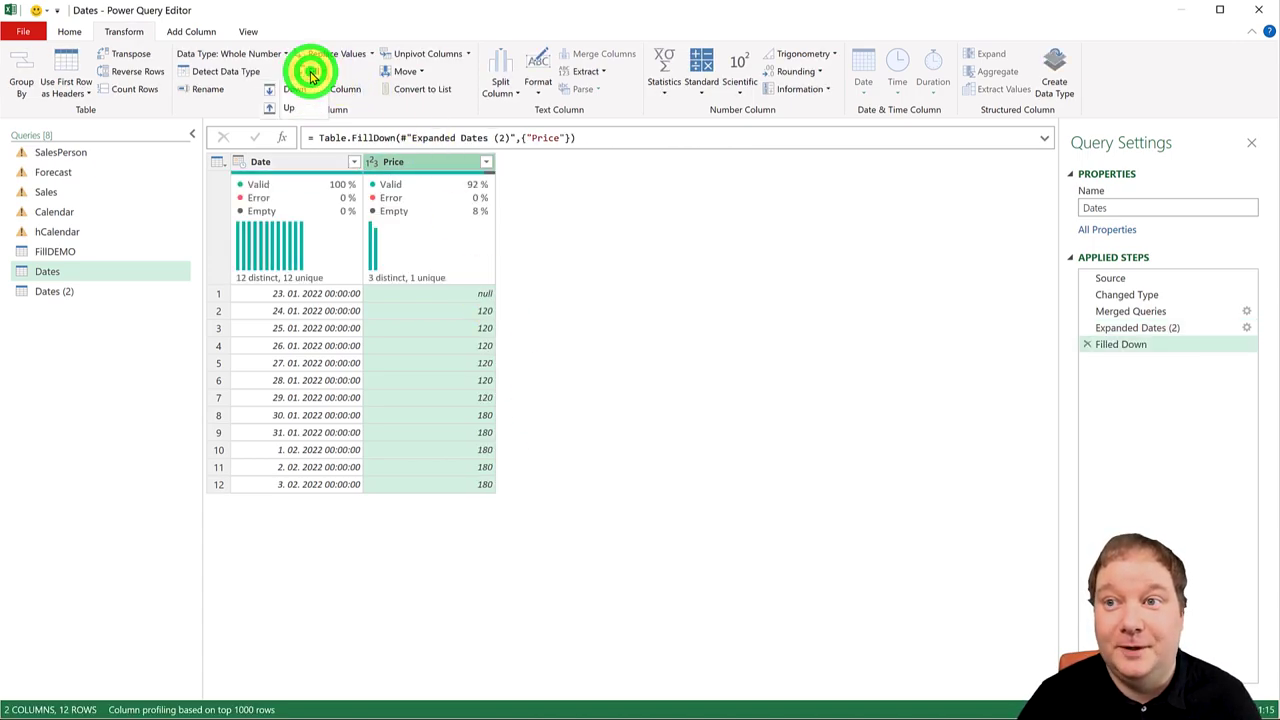
{"action": "left_click", "coordinate": [302, 109]}
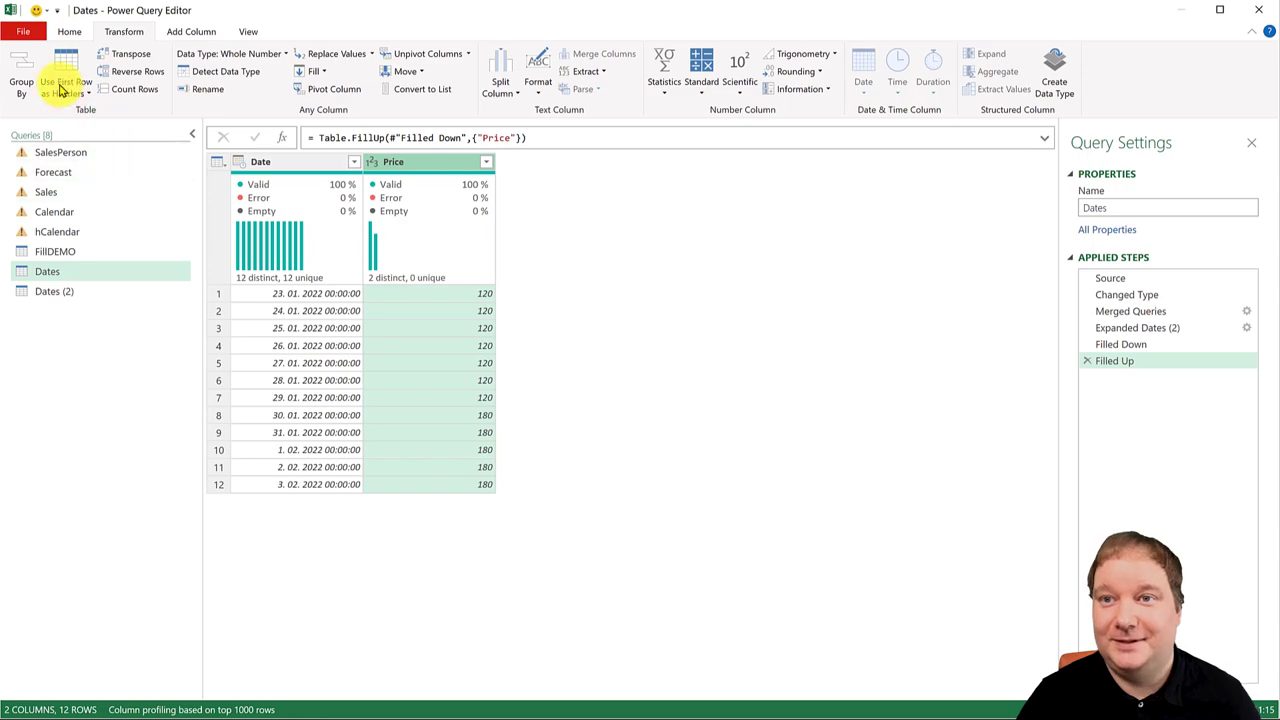
Step: Close and load the queries as Only Create Connection, and dismiss the Queries & Connections pane
{"action": "left_click", "coordinate": [68, 31]}
{"action": "left_click", "coordinate": [30, 86]}
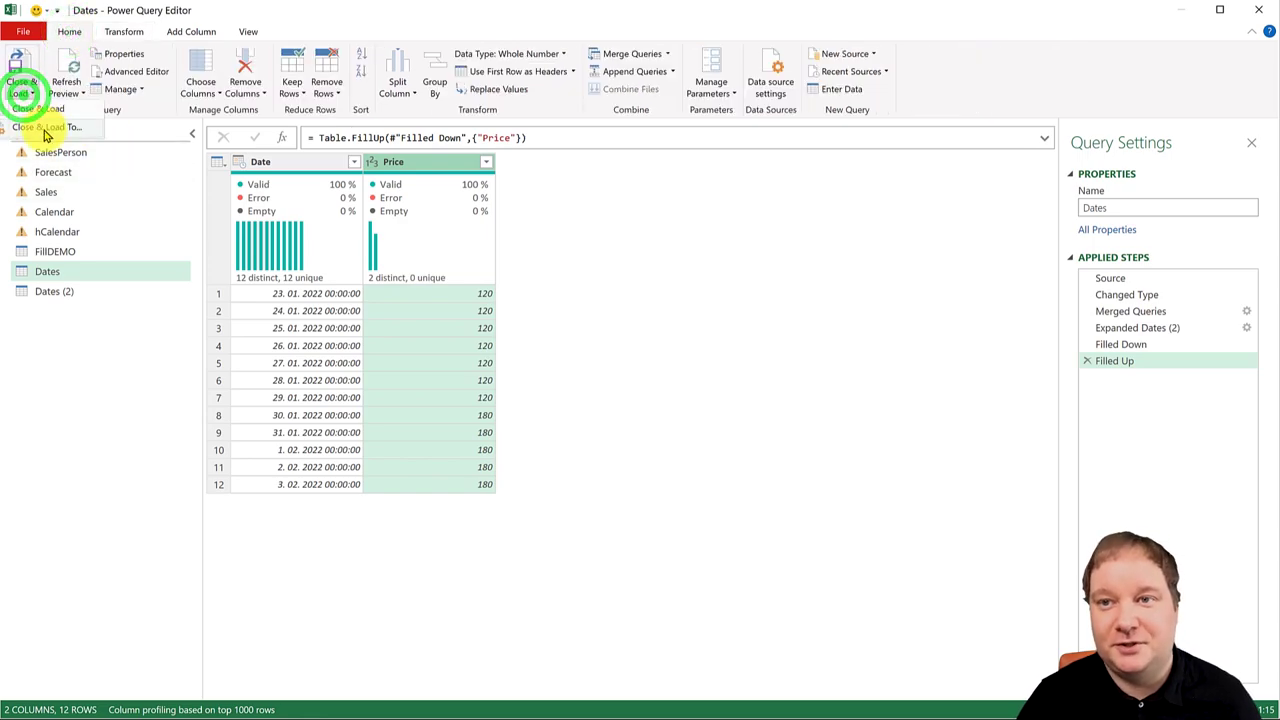
{"action": "left_click", "coordinate": [43, 127]}
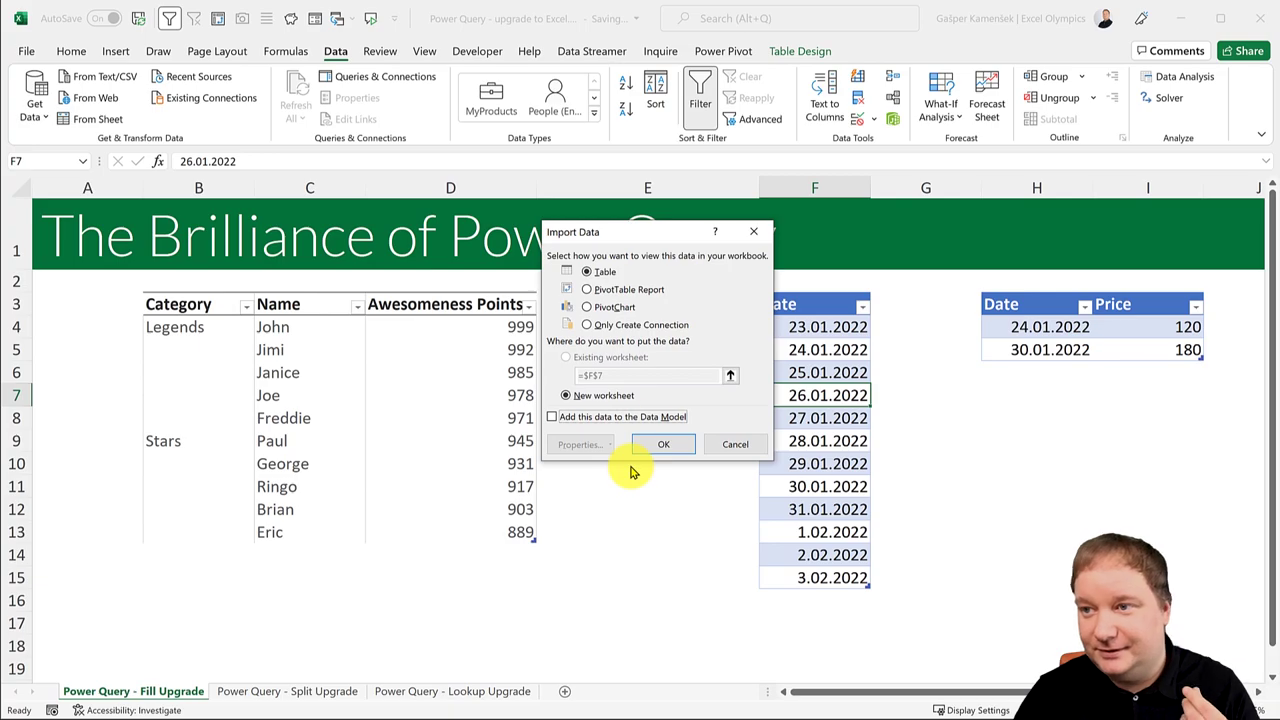
{"action": "left_click", "coordinate": [609, 328]}
{"action": "left_click", "coordinate": [655, 441]}
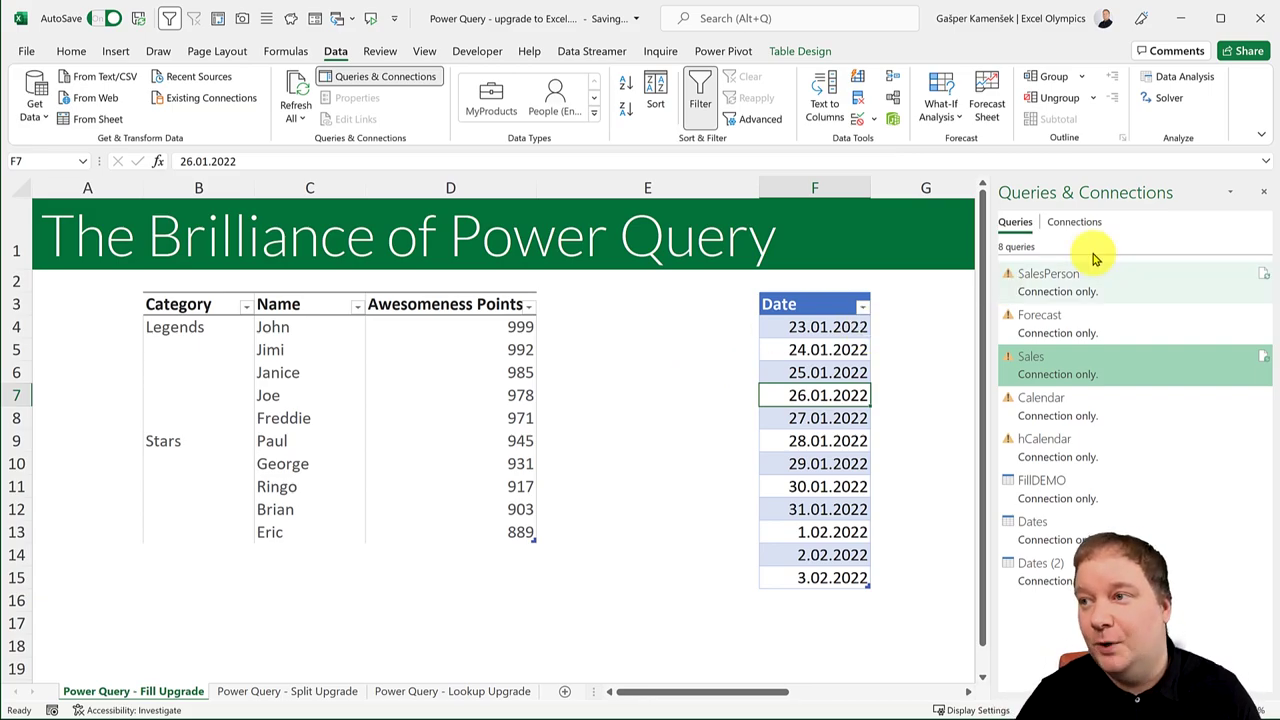
{"action": "left_click", "coordinate": [1263, 191]}
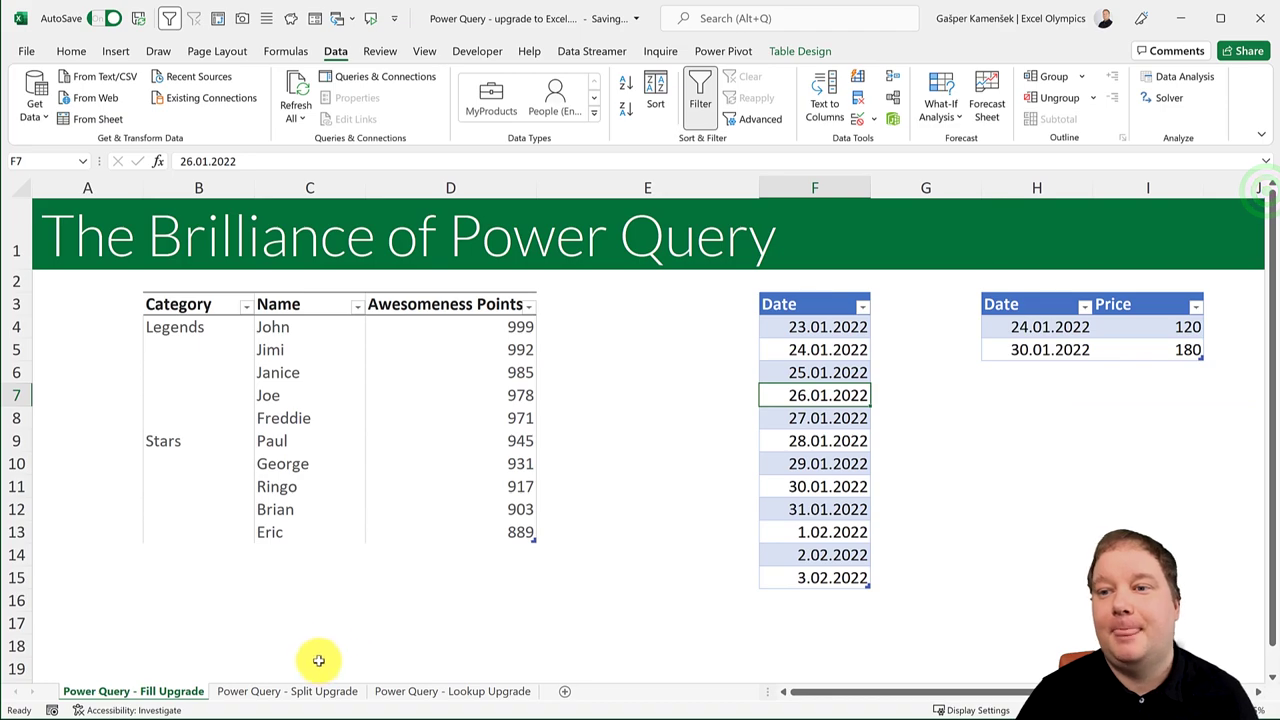
Step: Add a new worksheet after the Power Query - Split Upgrade sheet and enter "Jan Feb Mar Apr" in cell A1
{"action": "left_click", "coordinate": [300, 691]}
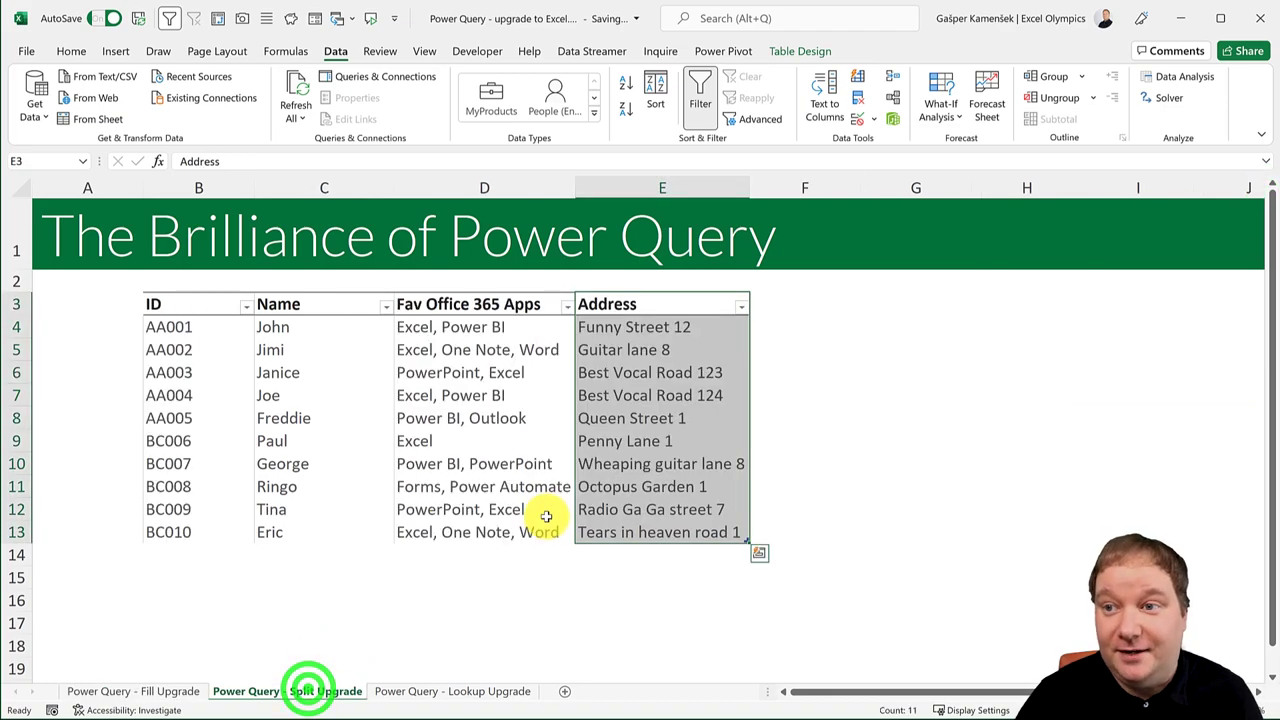
{"action": "left_click", "coordinate": [507, 363]}
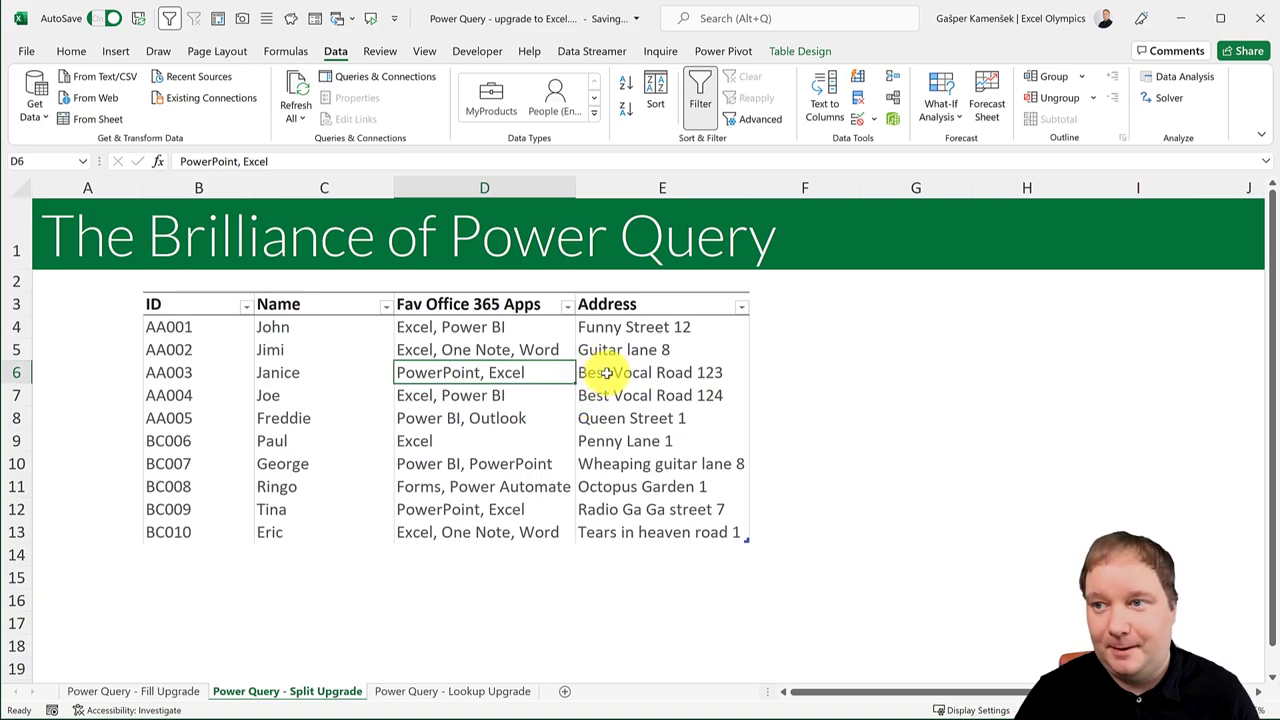
{"action": "left_click", "coordinate": [564, 691]}
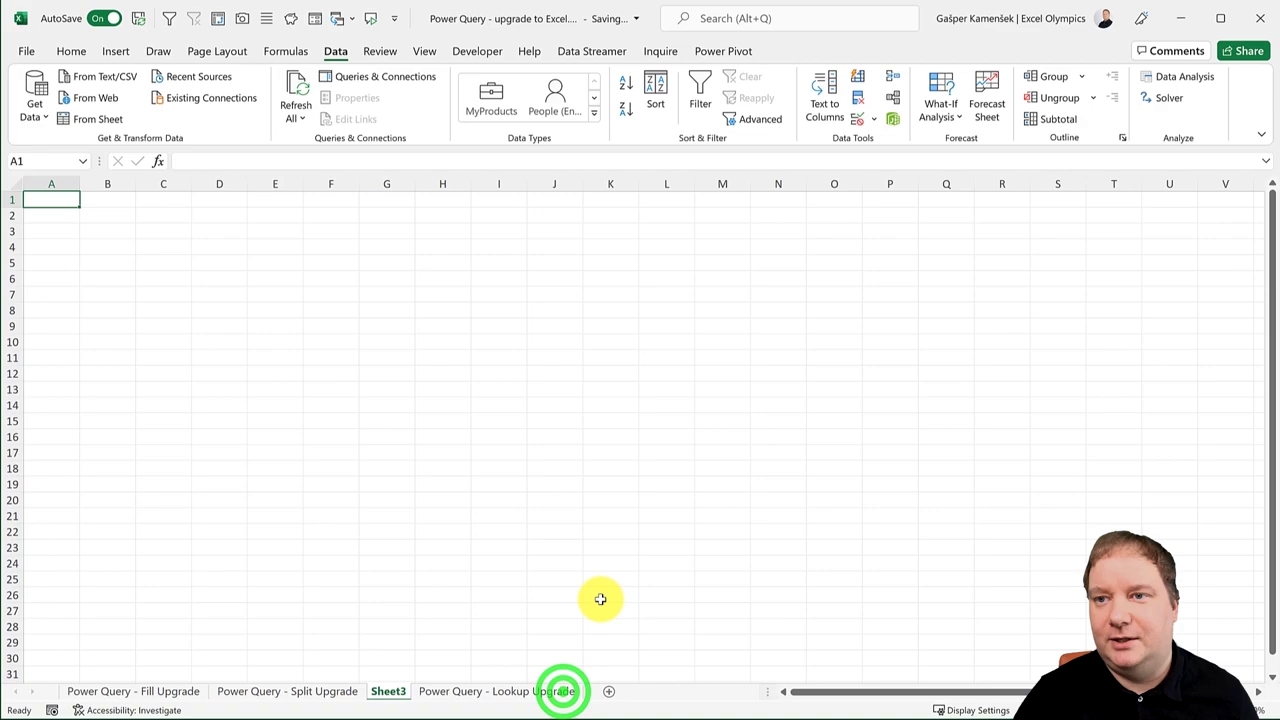
{"action": "scroll", "coordinate": [660, 555], "scroll_direction": "up", "scroll_amount": 1}
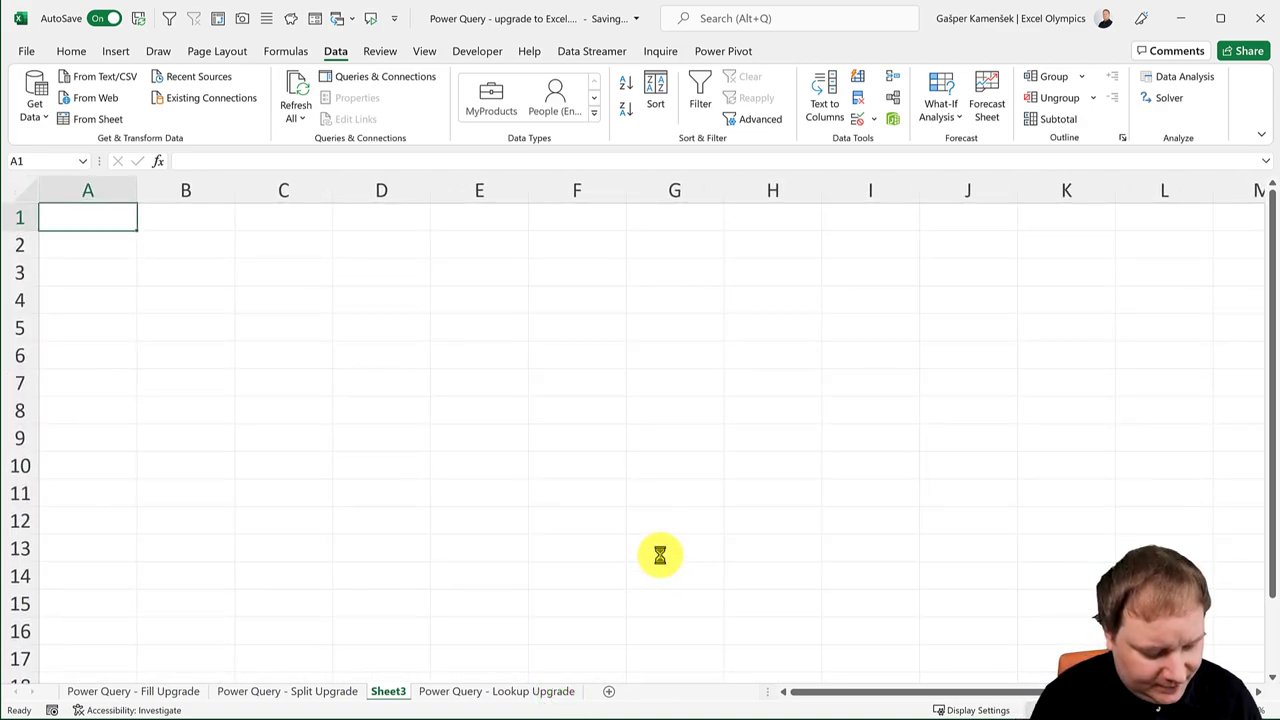
{"action": "type", "text": "Jan Feb Mar Apr"}
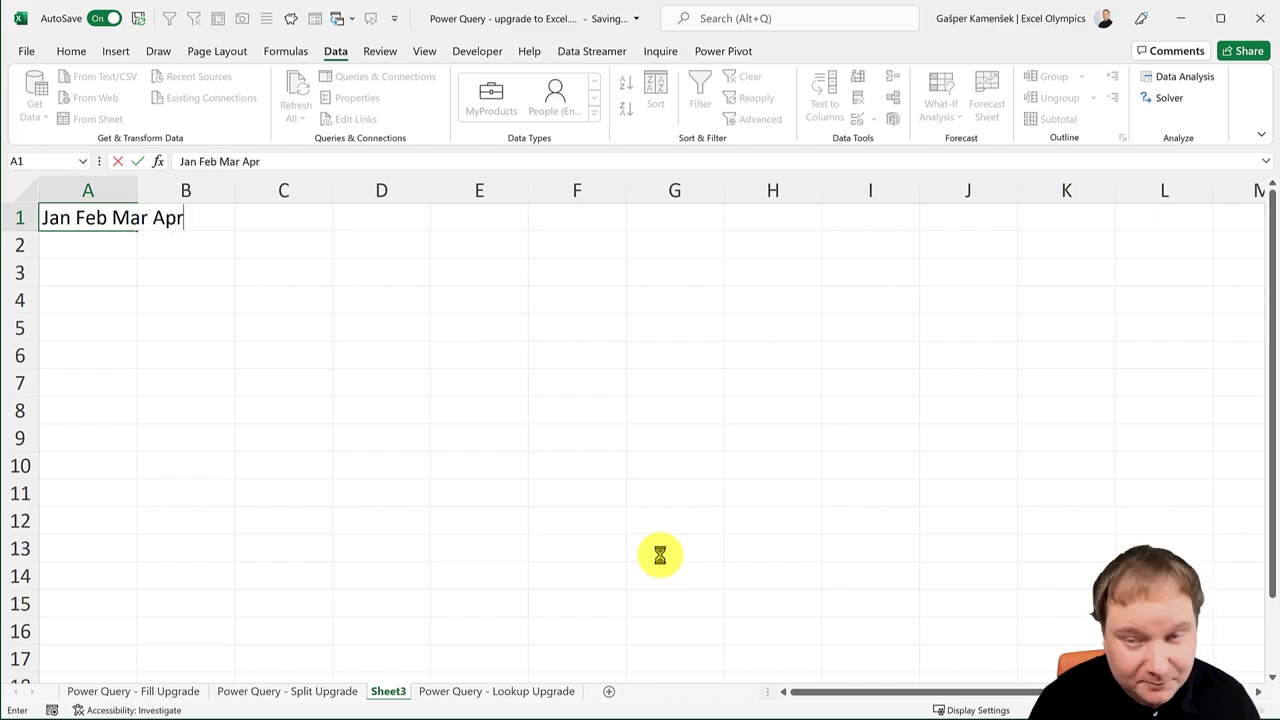
{"action": "key", "text": "Return"}
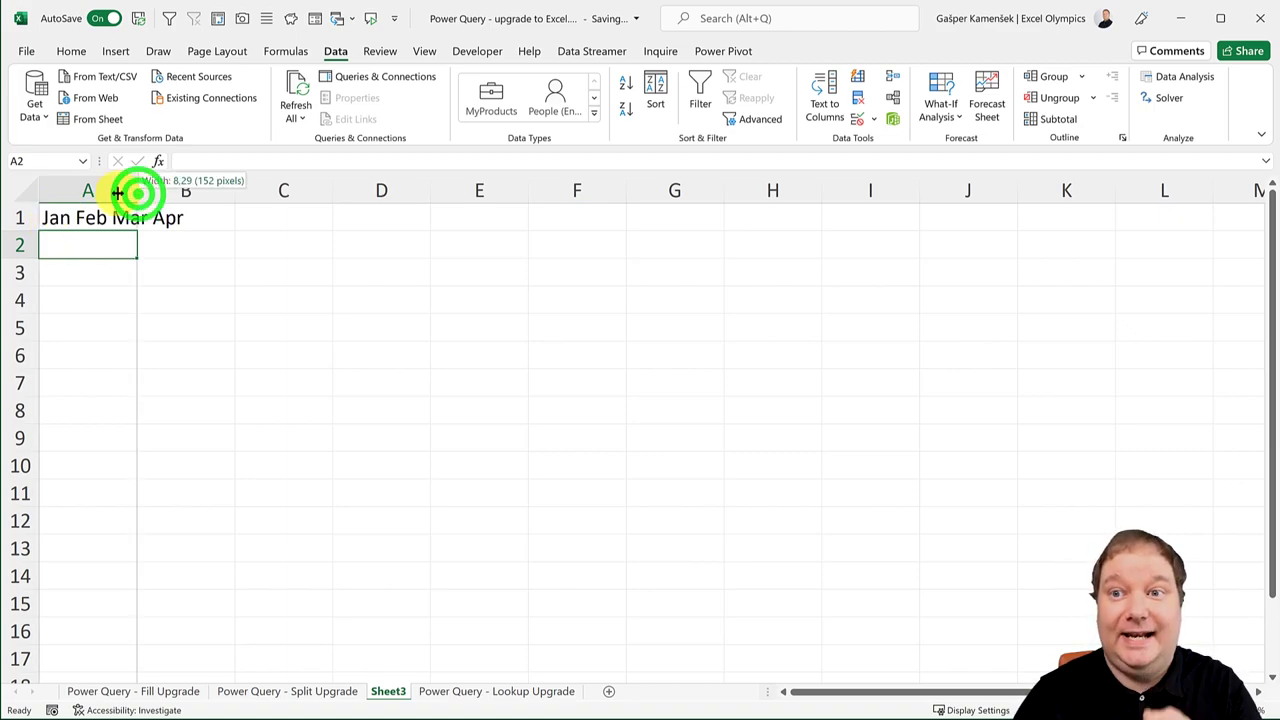
Step: Try splitting column A with Text to Columns, using Delimited with only Space as the delimiter, and undo the split
{"action": "left_click_drag", "start_coordinate": [118, 191], "coordinate": [146, 189]}
{"action": "left_click", "coordinate": [85, 191]}
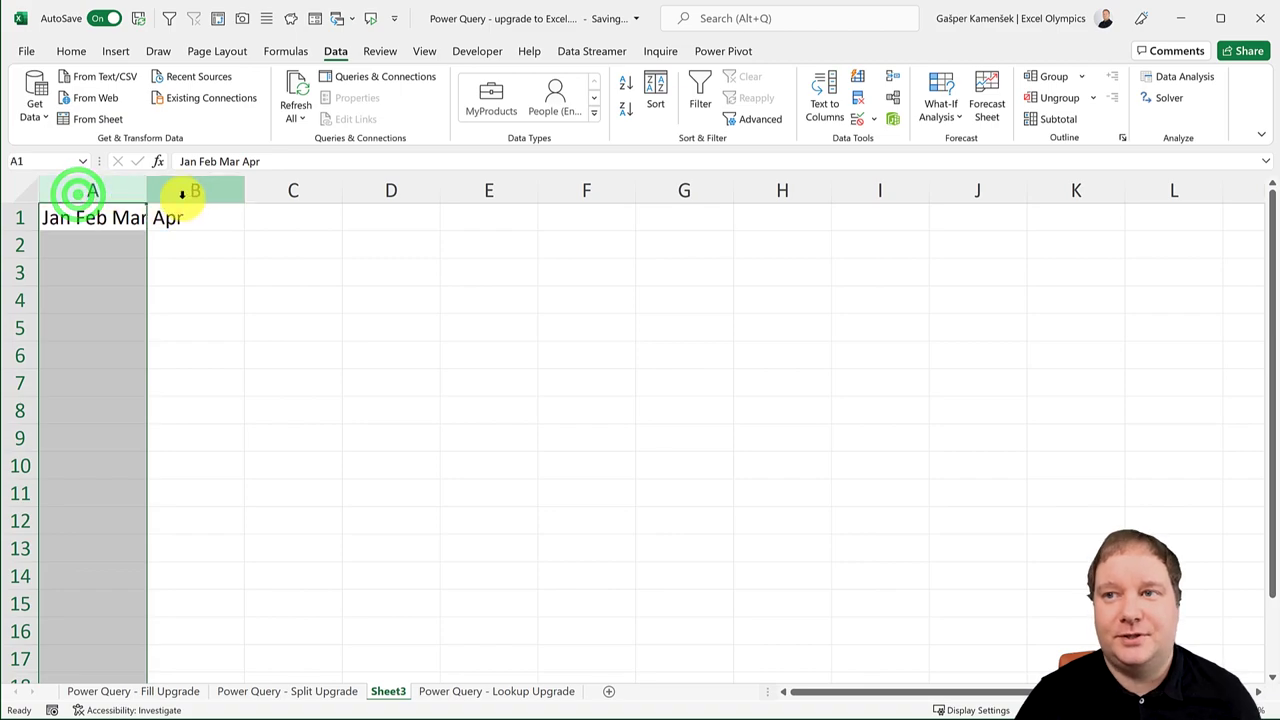
{"action": "left_click", "coordinate": [340, 54]}
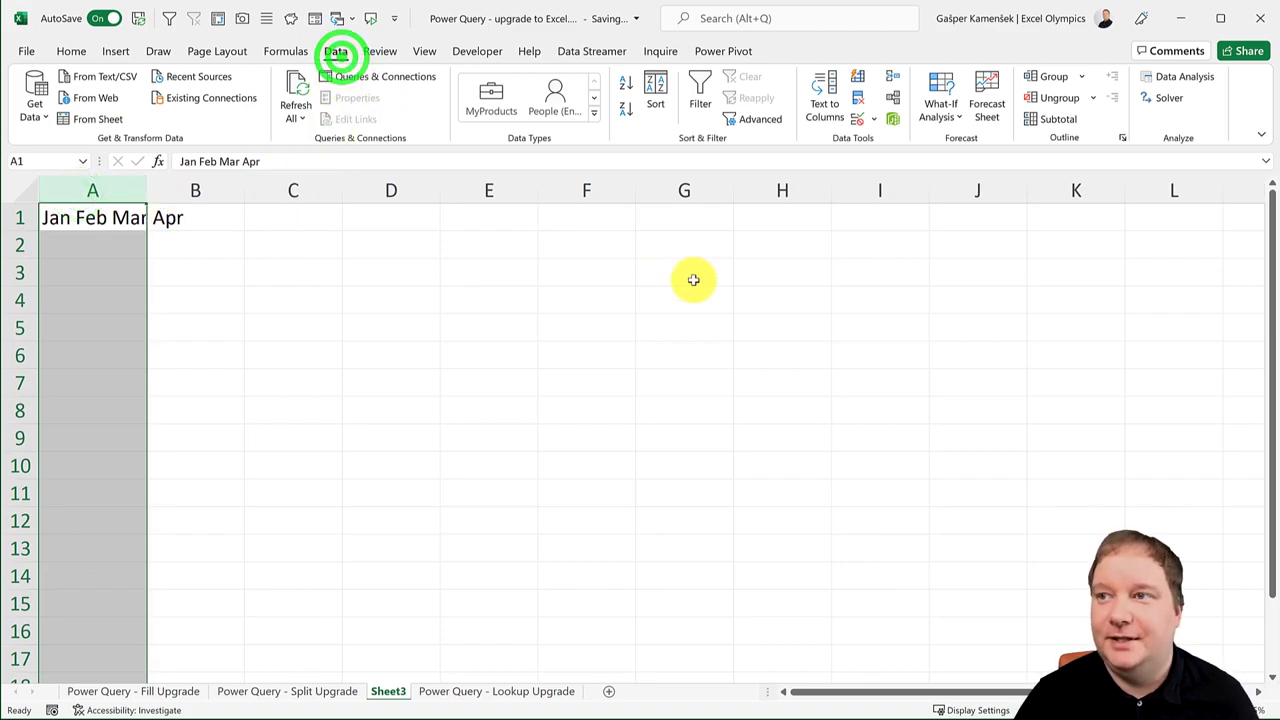
{"action": "left_click", "coordinate": [834, 104]}
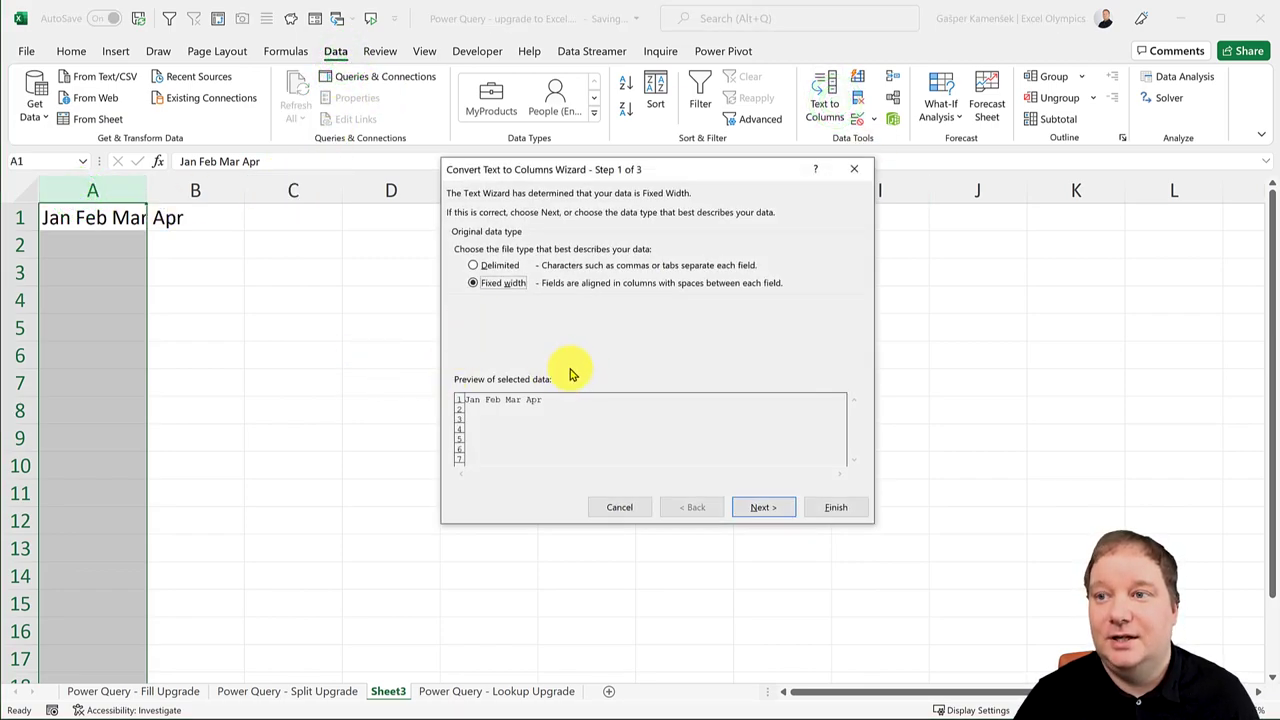
{"action": "left_click", "coordinate": [500, 265]}
{"action": "left_click", "coordinate": [760, 507]}
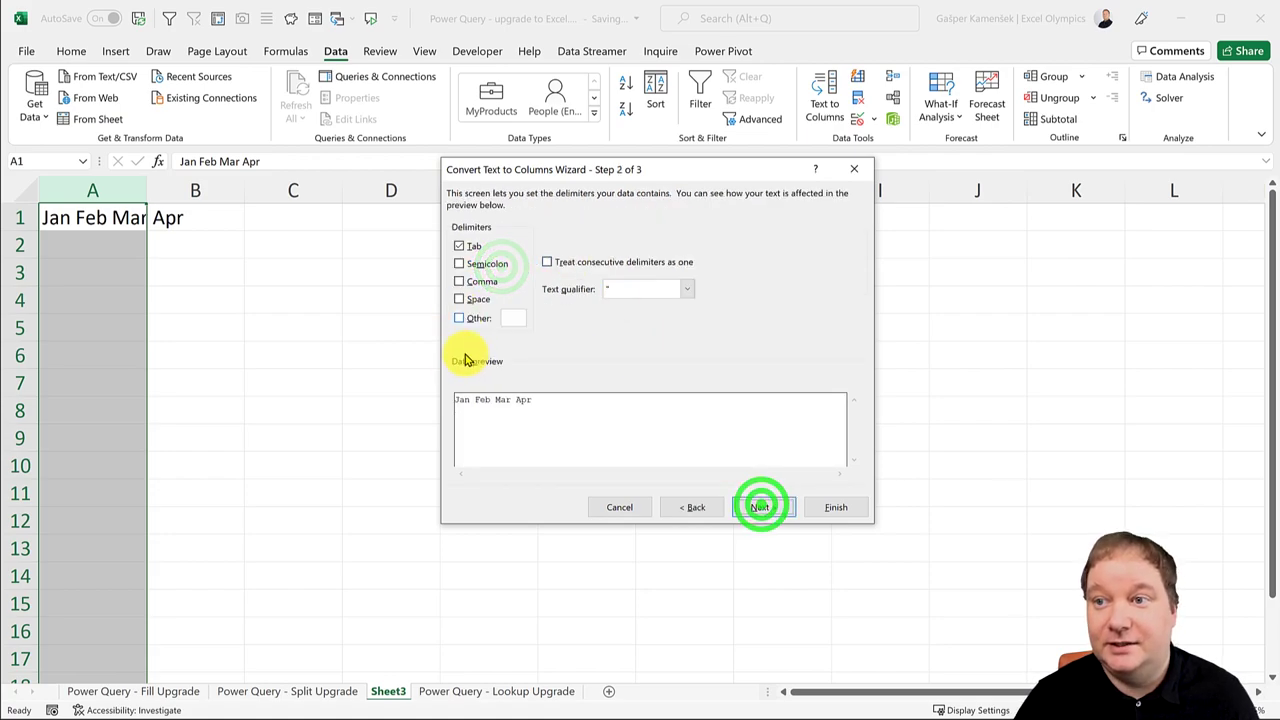
{"action": "left_click", "coordinate": [460, 299]}
{"action": "left_click", "coordinate": [455, 247]}
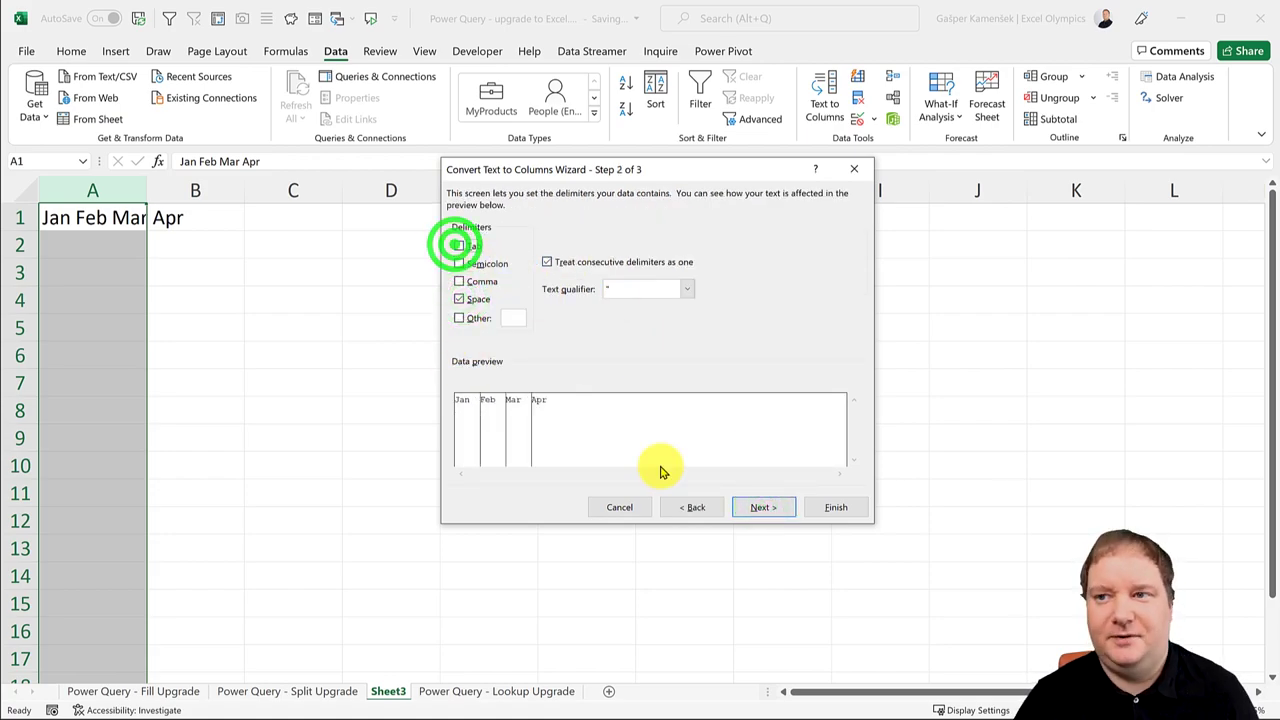
{"action": "left_click", "coordinate": [829, 506]}
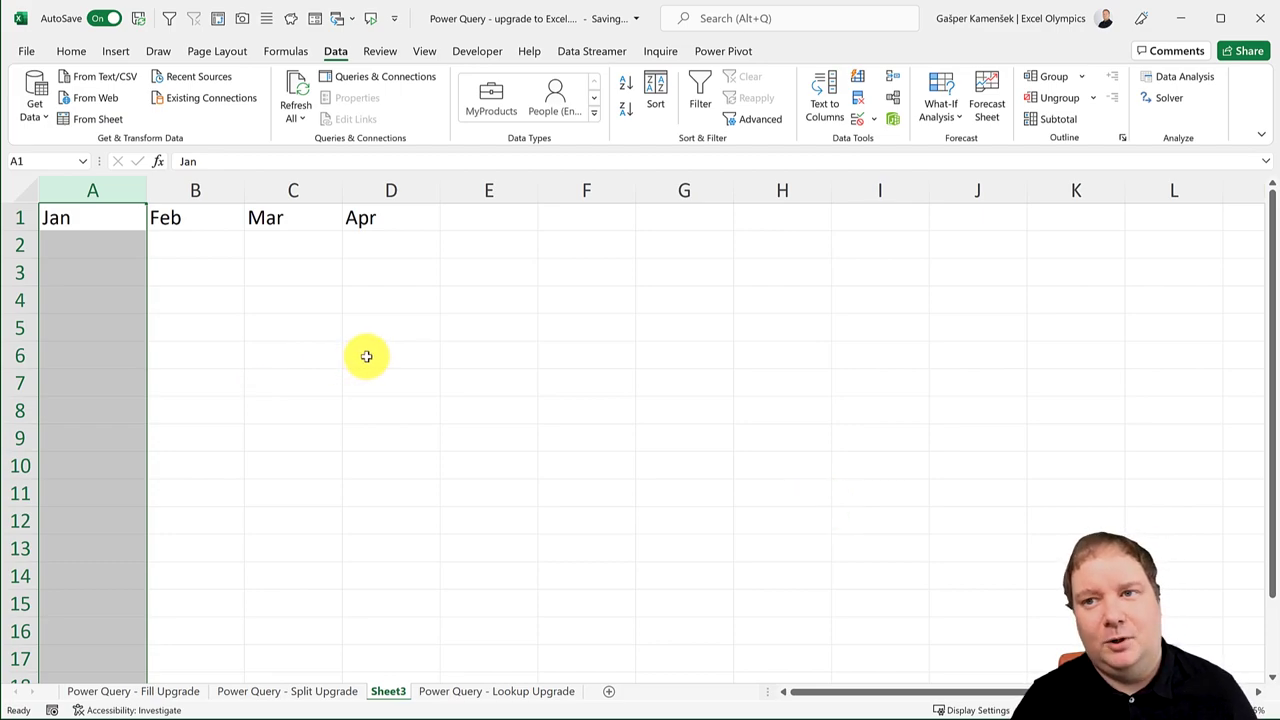
{"action": "key", "text": "ctrl+z"}
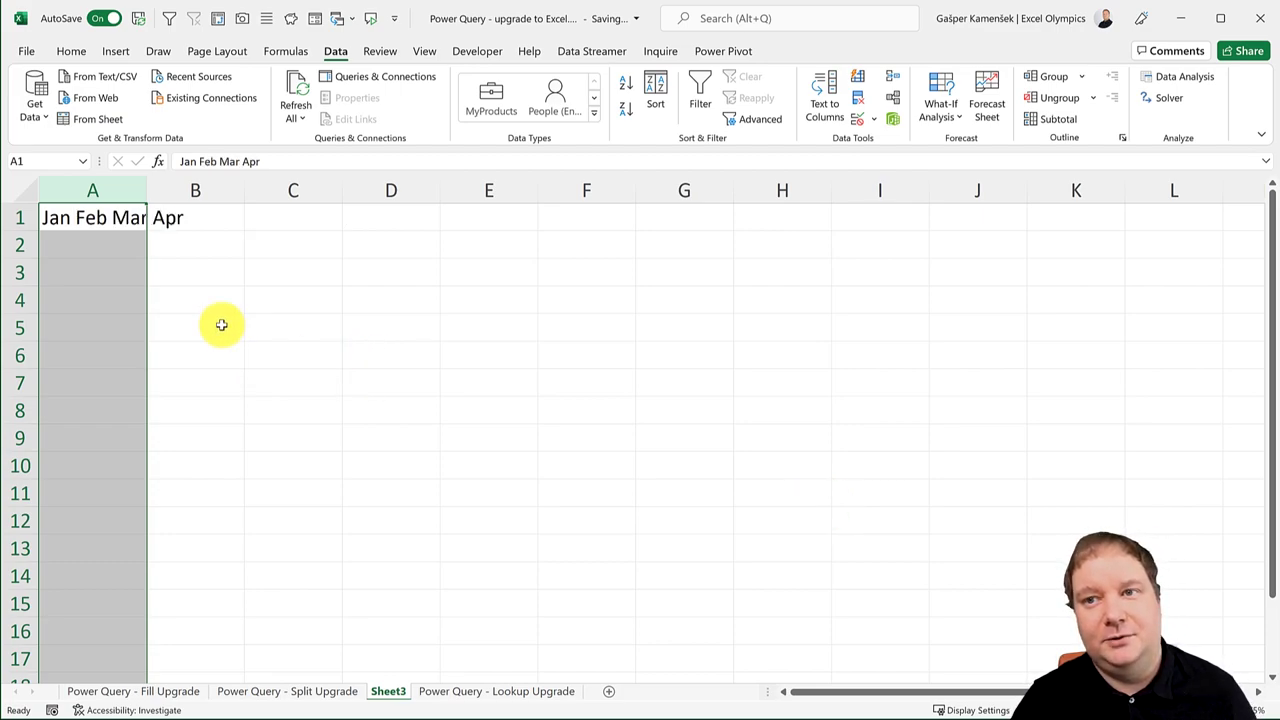
Step: Narrow column A to about one month name's width and apply Fill Justify to stack the months in separate rows
{"action": "left_click", "coordinate": [91, 192]}
{"action": "left_click_drag", "start_coordinate": [145, 190], "coordinate": [85, 190]}
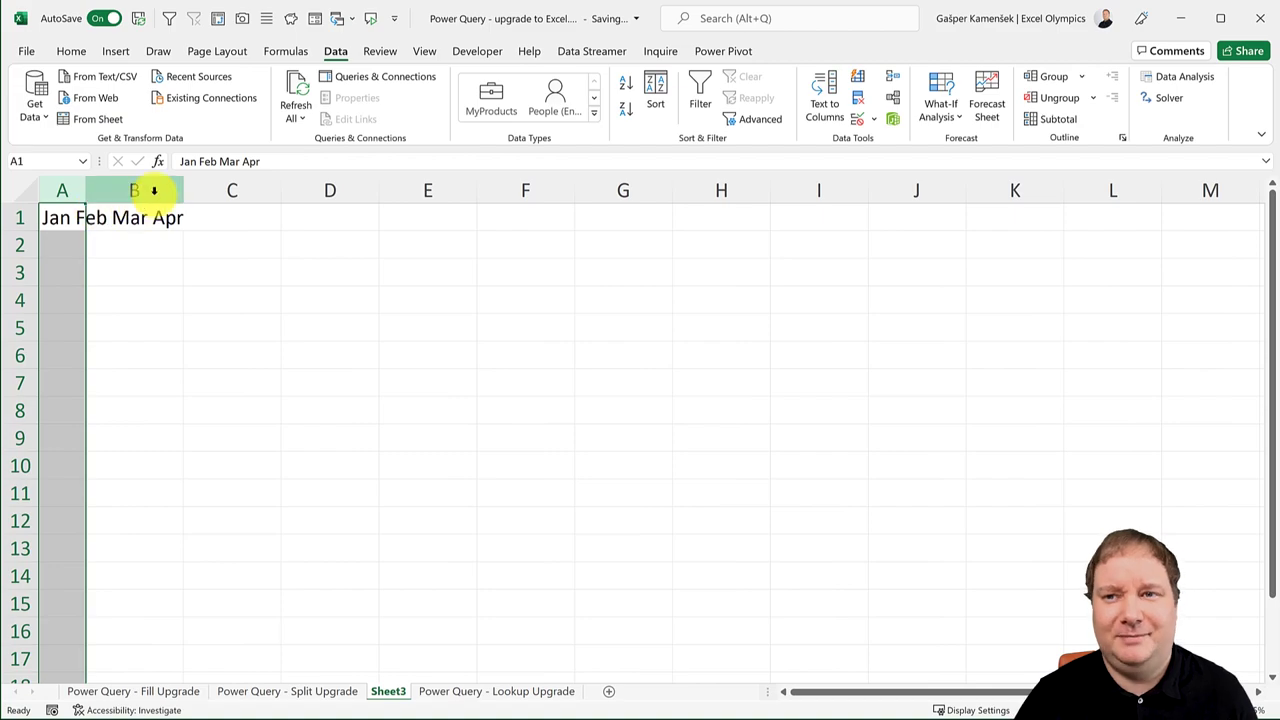
{"action": "left_click", "coordinate": [64, 190]}
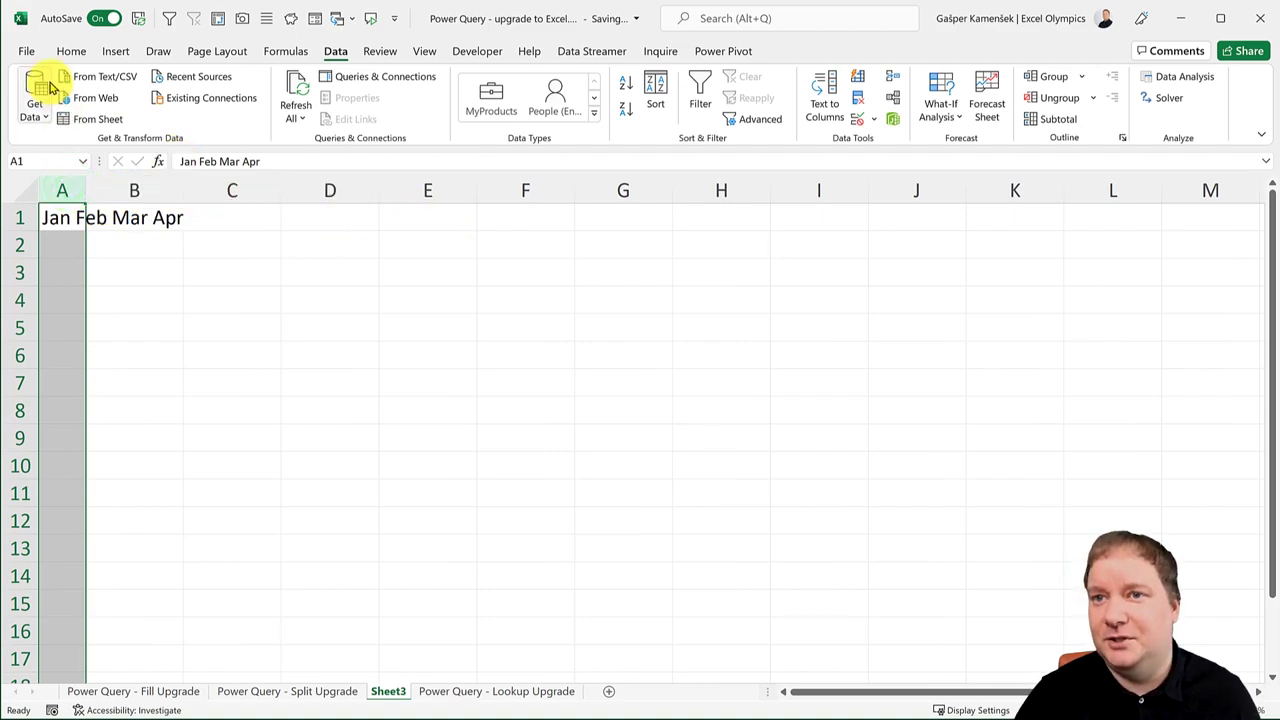
{"action": "left_click", "coordinate": [70, 50]}
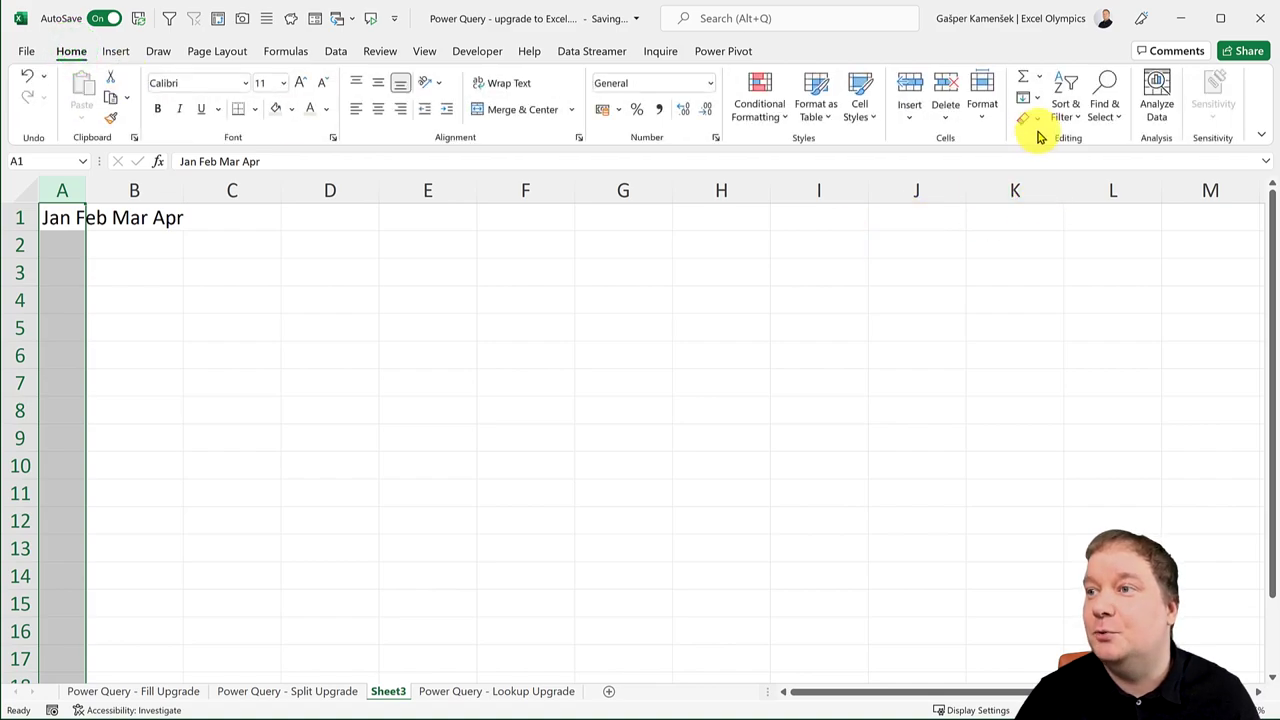
{"action": "left_click", "coordinate": [1040, 102]}
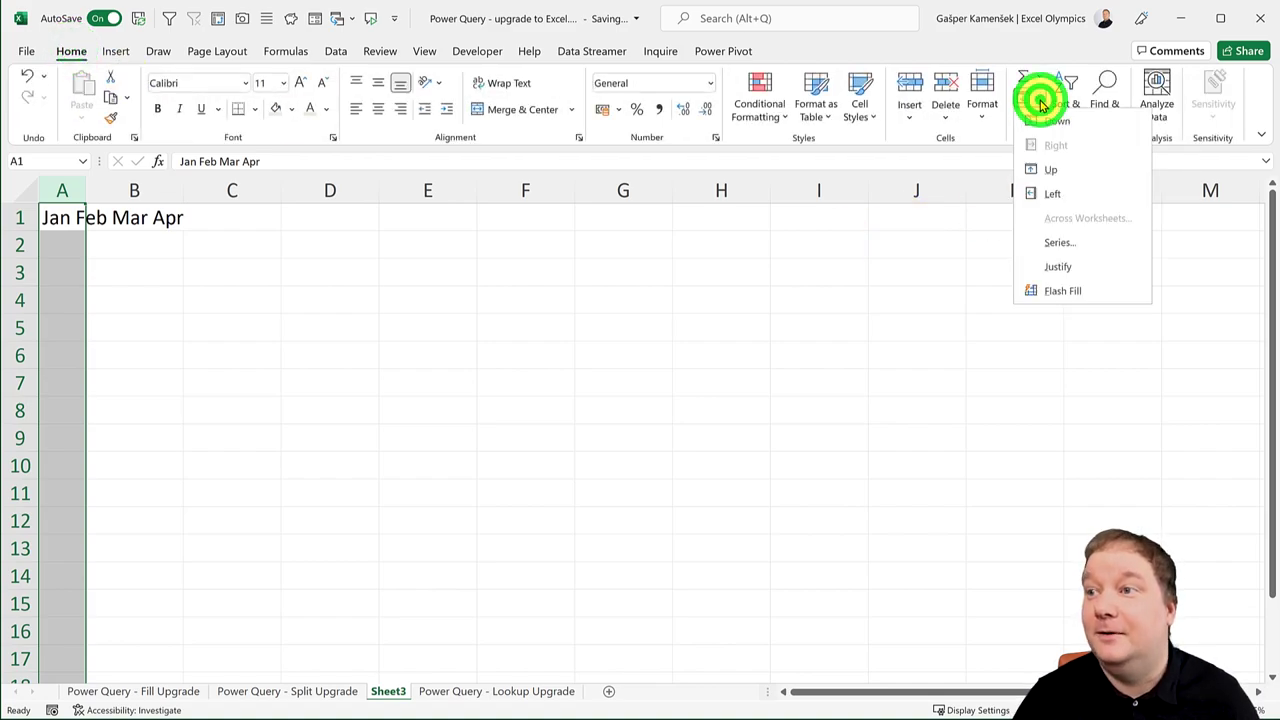
{"action": "left_click", "coordinate": [1058, 267]}
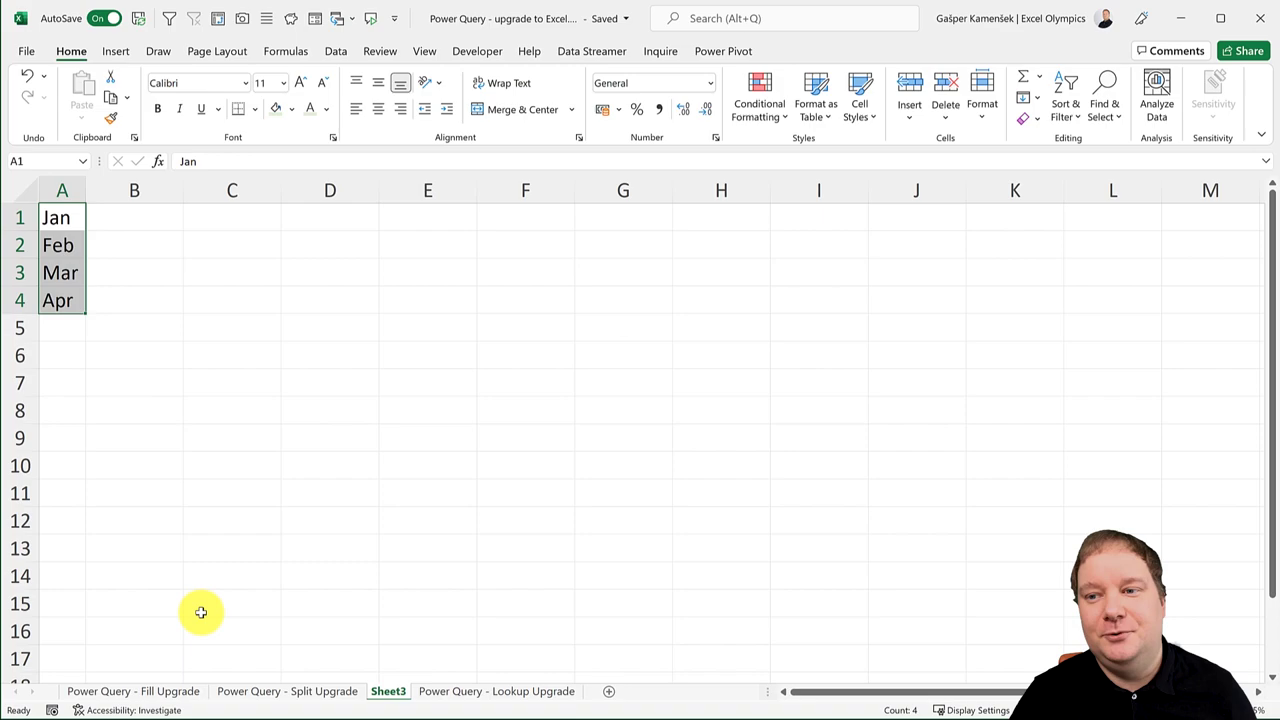
Step: Examine the Fav Office 365 Apps and Address columns on the Power Query - Split Upgrade sheet, ending with the Address values selected
{"action": "left_click", "coordinate": [251, 691]}
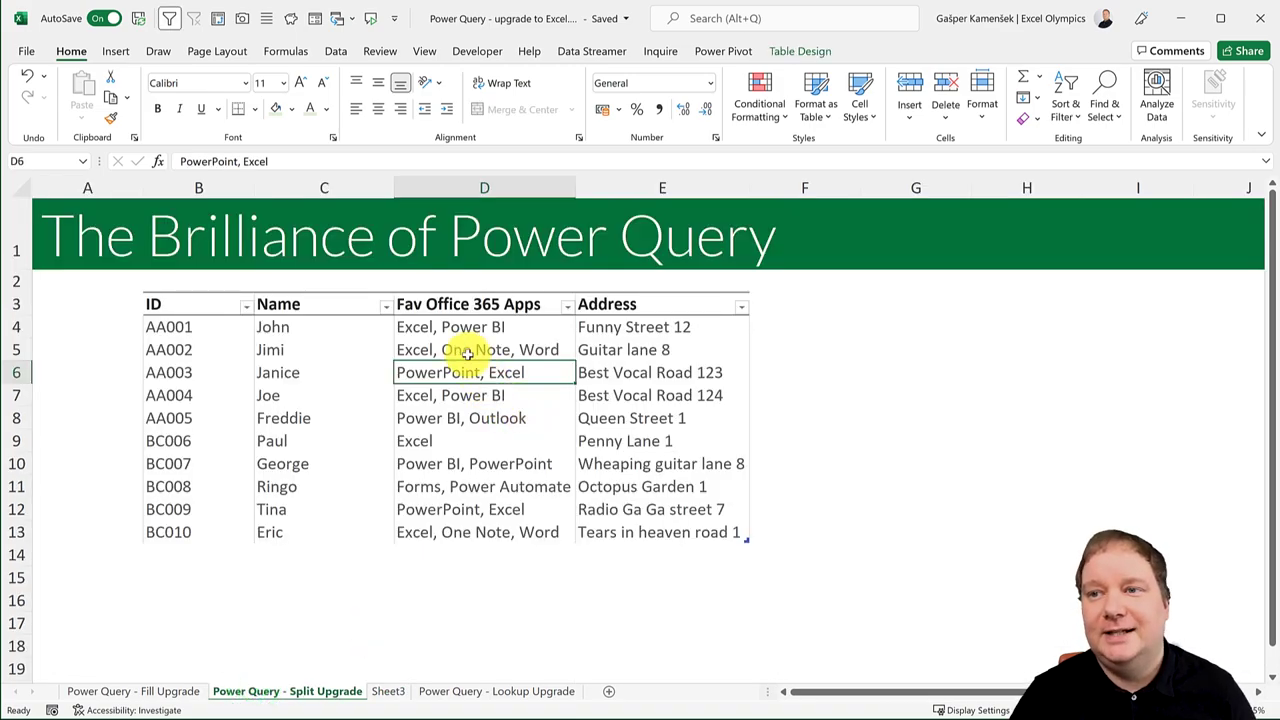
{"action": "left_click_drag", "start_coordinate": [464, 324], "coordinate": [462, 522]}
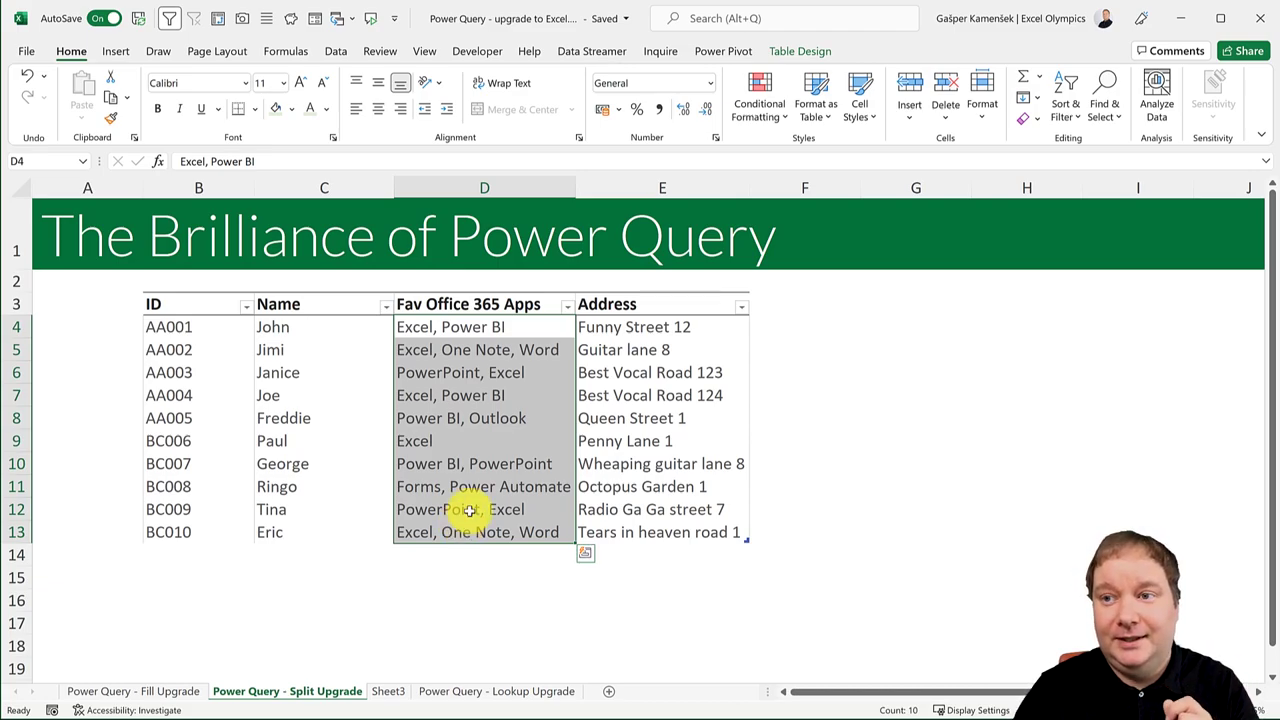
{"action": "left_click", "coordinate": [480, 298]}
{"action": "left_click", "coordinate": [473, 327]}
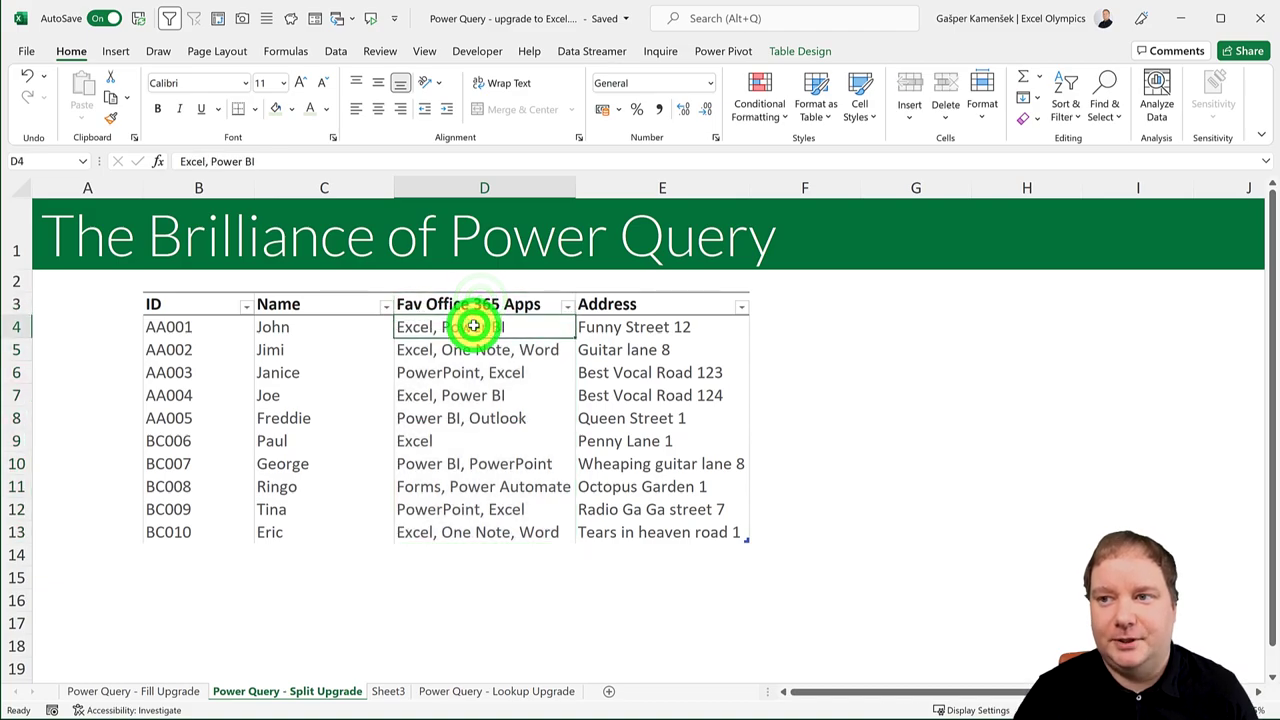
{"action": "left_click", "coordinate": [491, 351]}
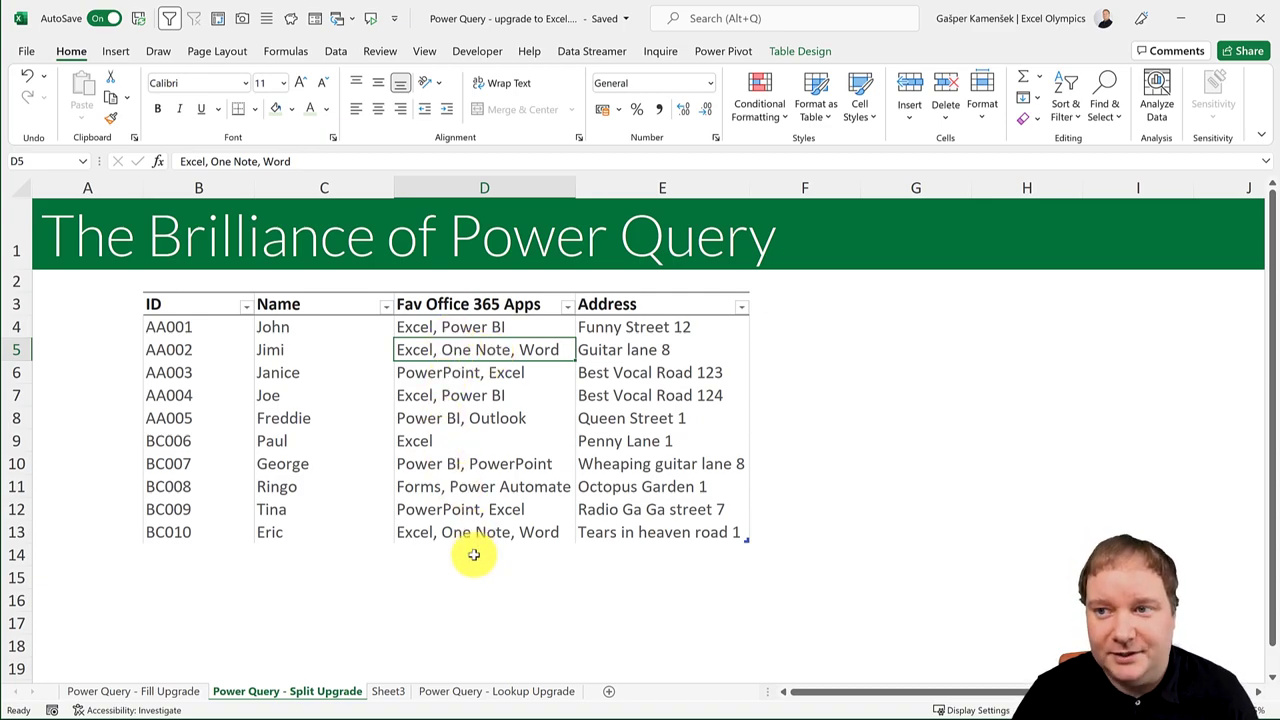
{"action": "left_click", "coordinate": [173, 326]}
{"action": "left_click_drag", "start_coordinate": [248, 328], "coordinate": [320, 328]}
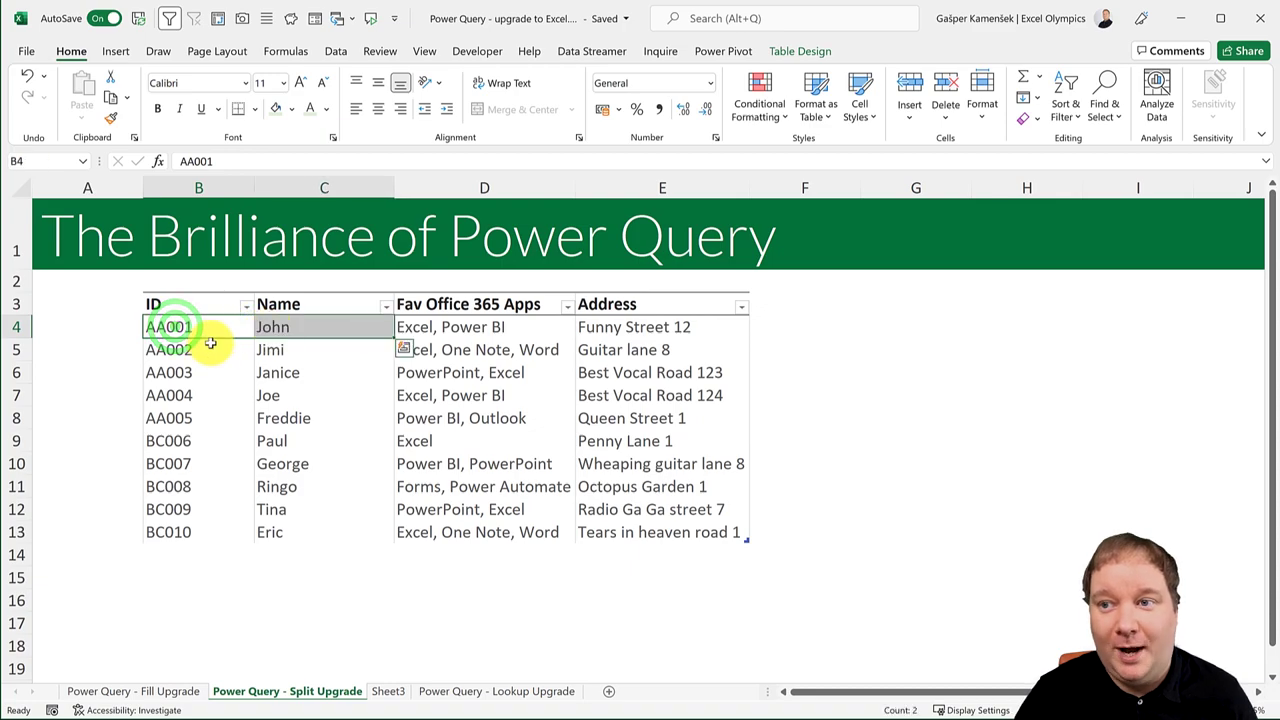
{"action": "left_click", "coordinate": [422, 325]}
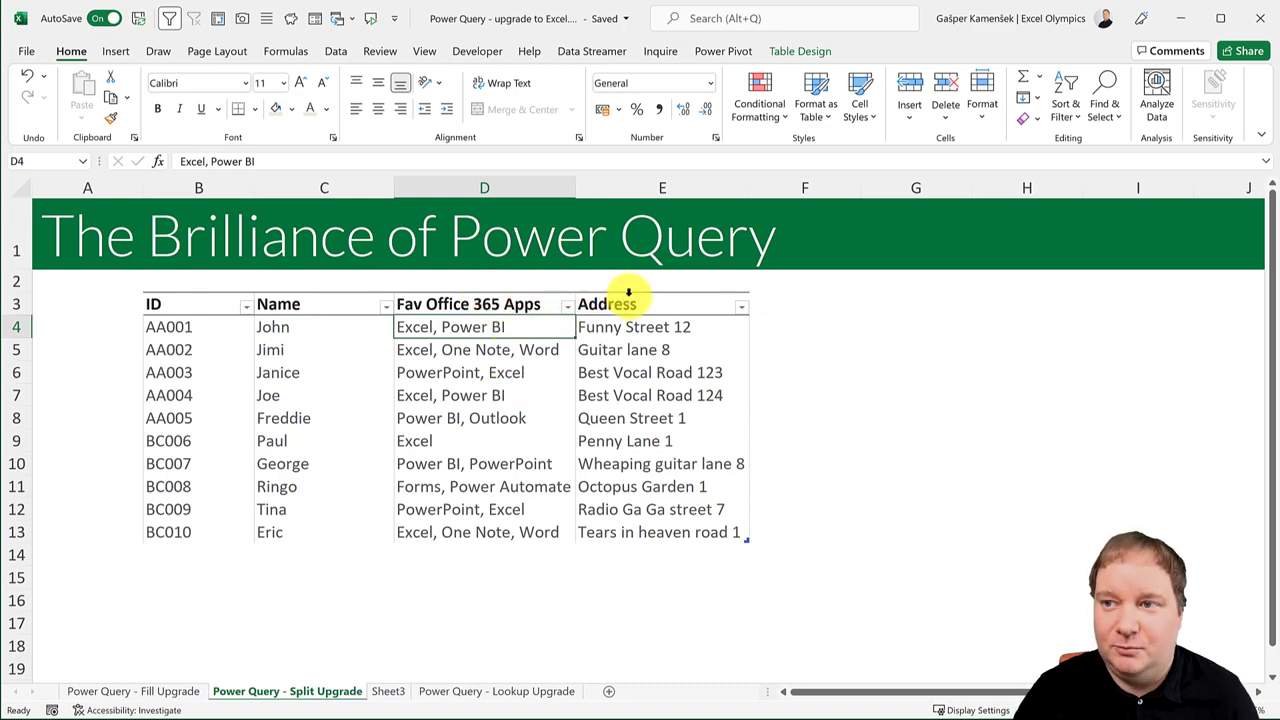
{"action": "left_click", "coordinate": [466, 297]}
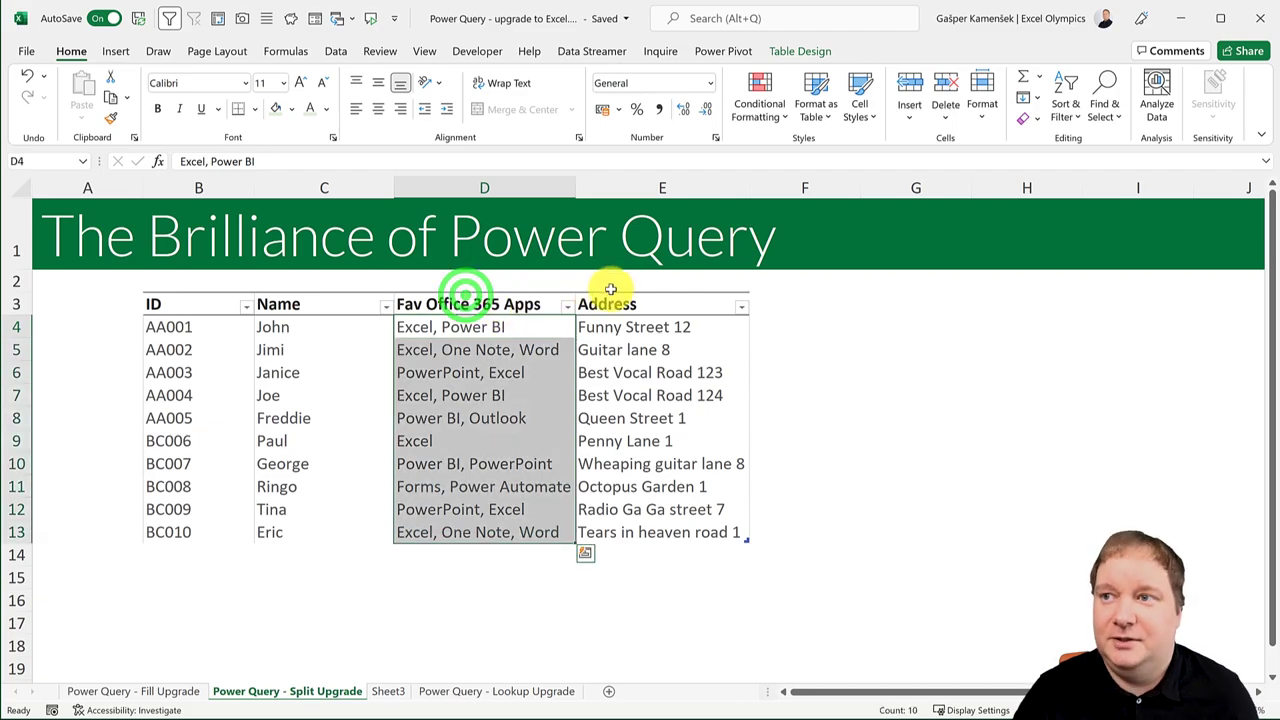
{"action": "left_click", "coordinate": [350, 53]}
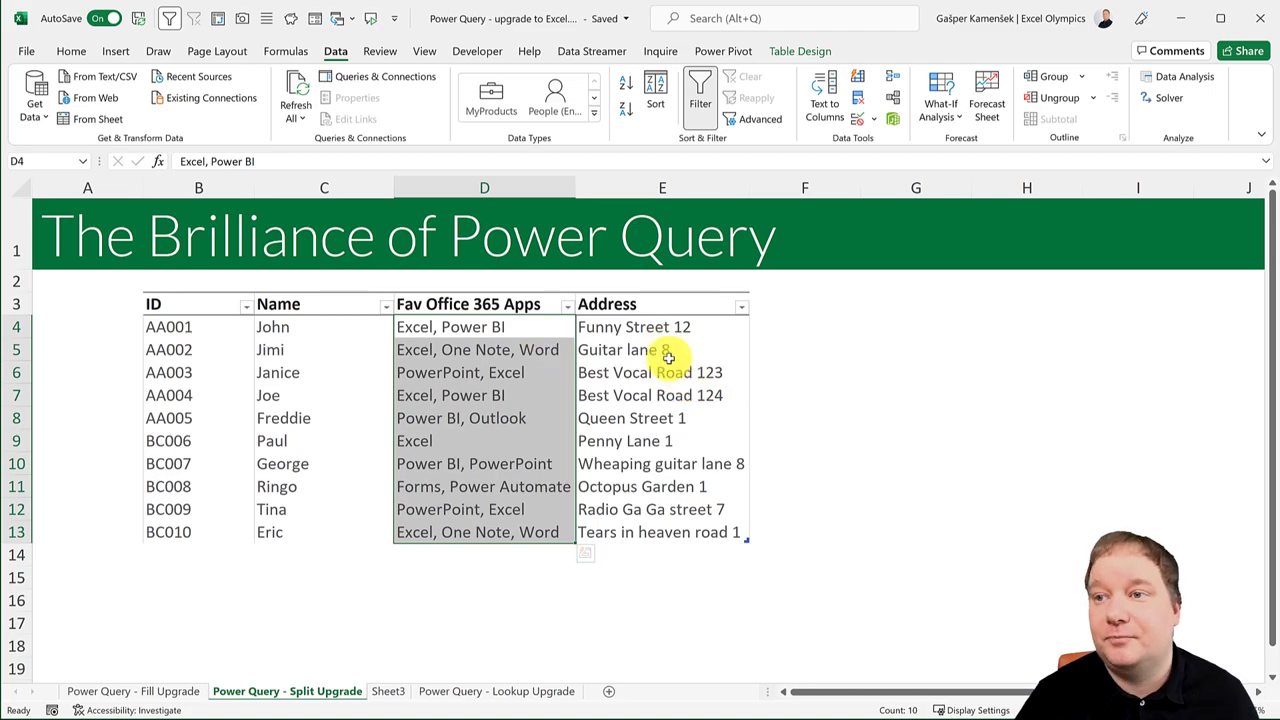
{"action": "left_click_drag", "start_coordinate": [646, 325], "coordinate": [664, 531]}
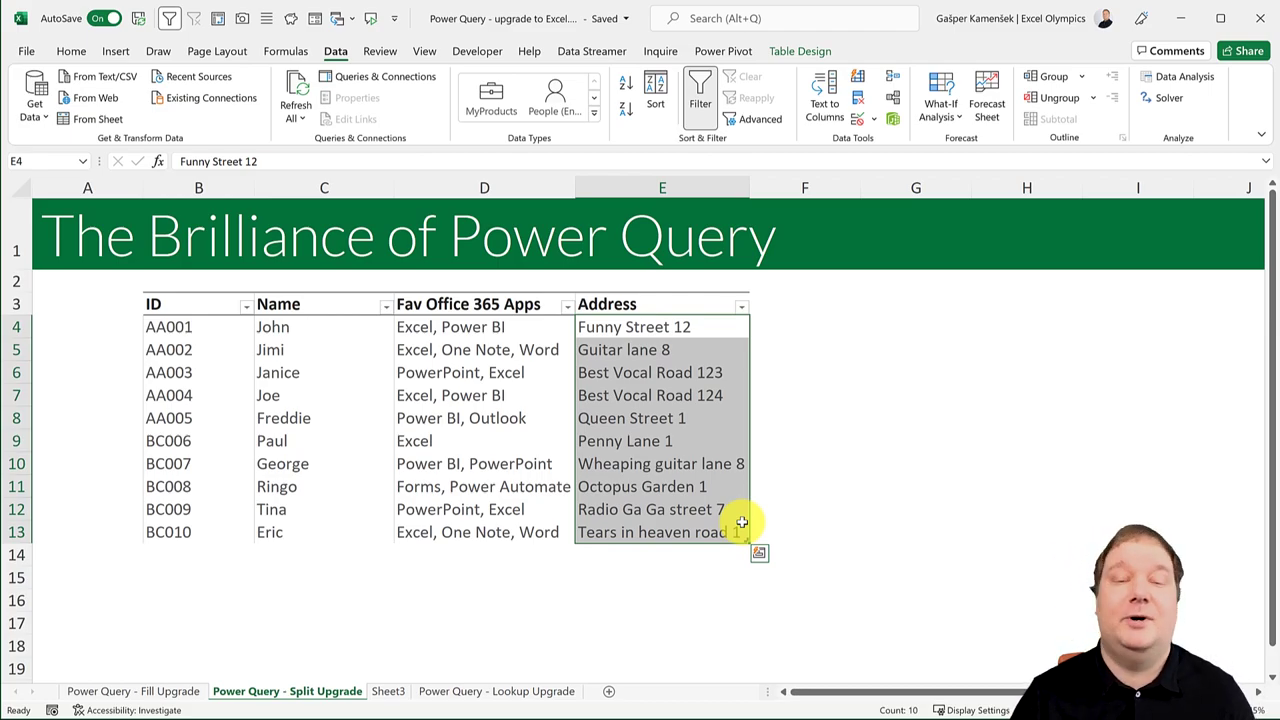
Step: Copy the Address column with its header to cell A1 of a new worksheet and widen column A to fit the addresses
{"action": "left_click", "coordinate": [780, 328]}
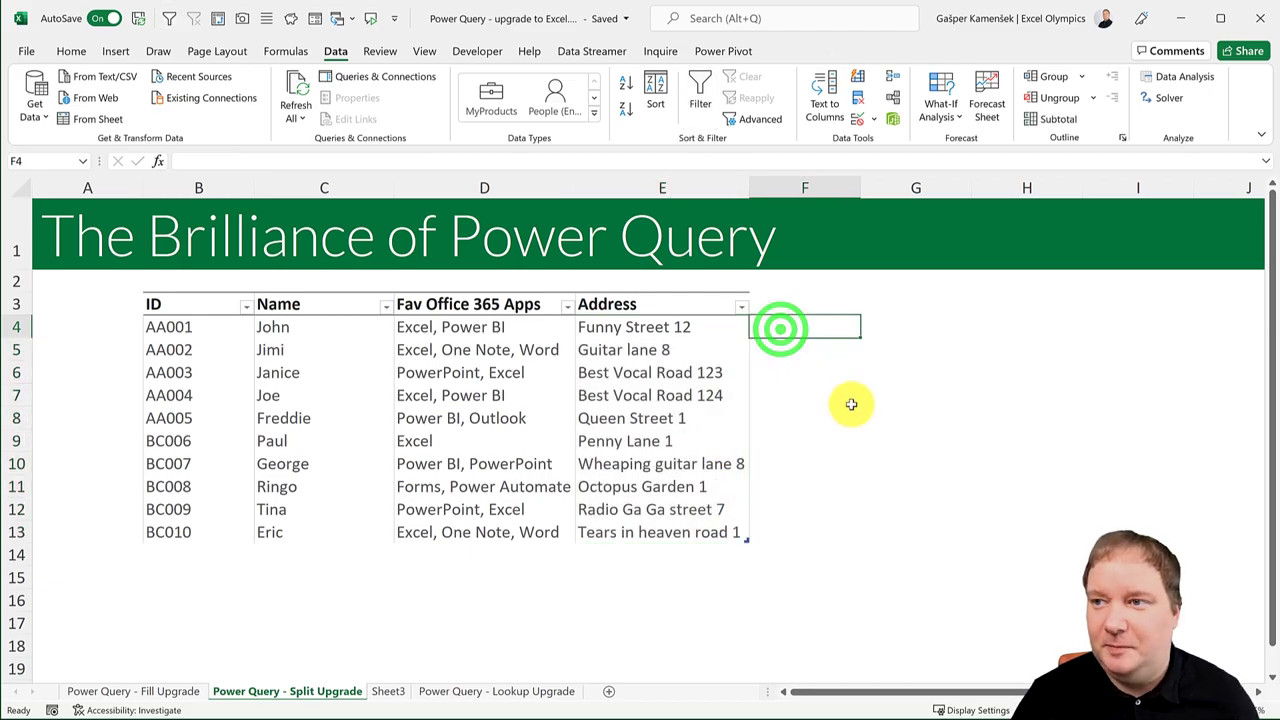
{"action": "left_click", "coordinate": [653, 292]}
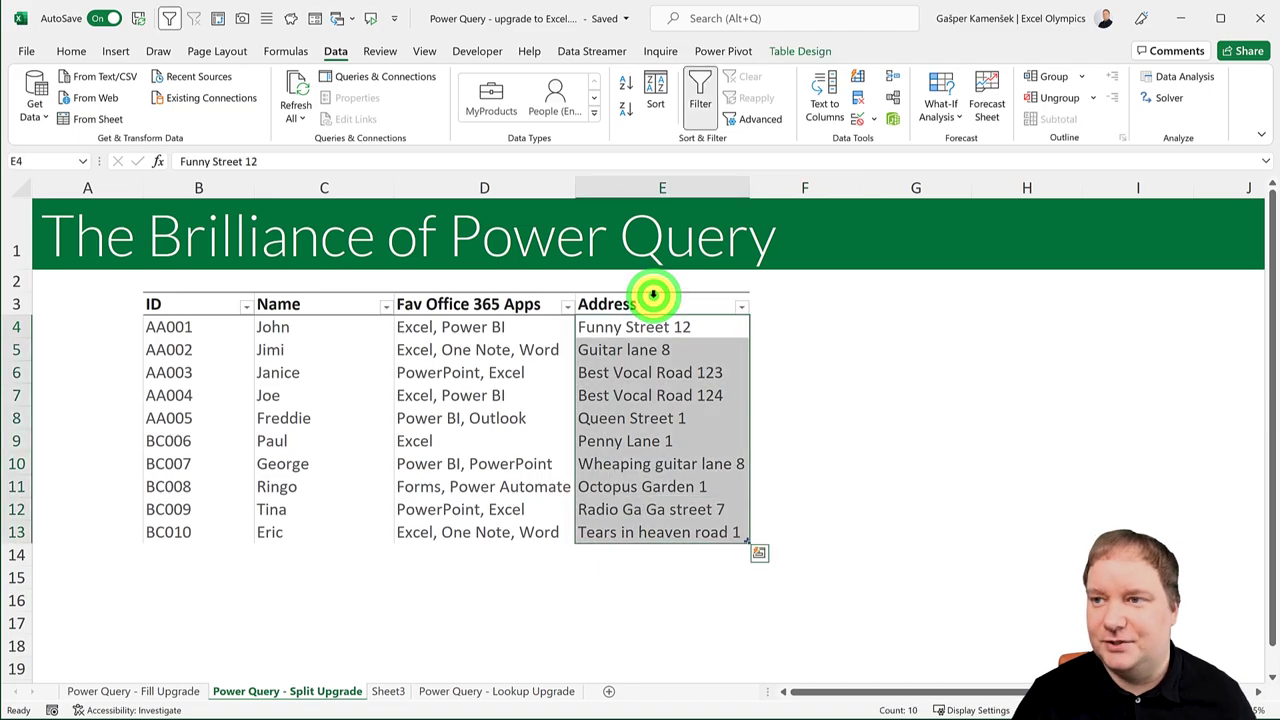
{"action": "left_click", "coordinate": [653, 294]}
{"action": "key", "text": "ctrl+c"}
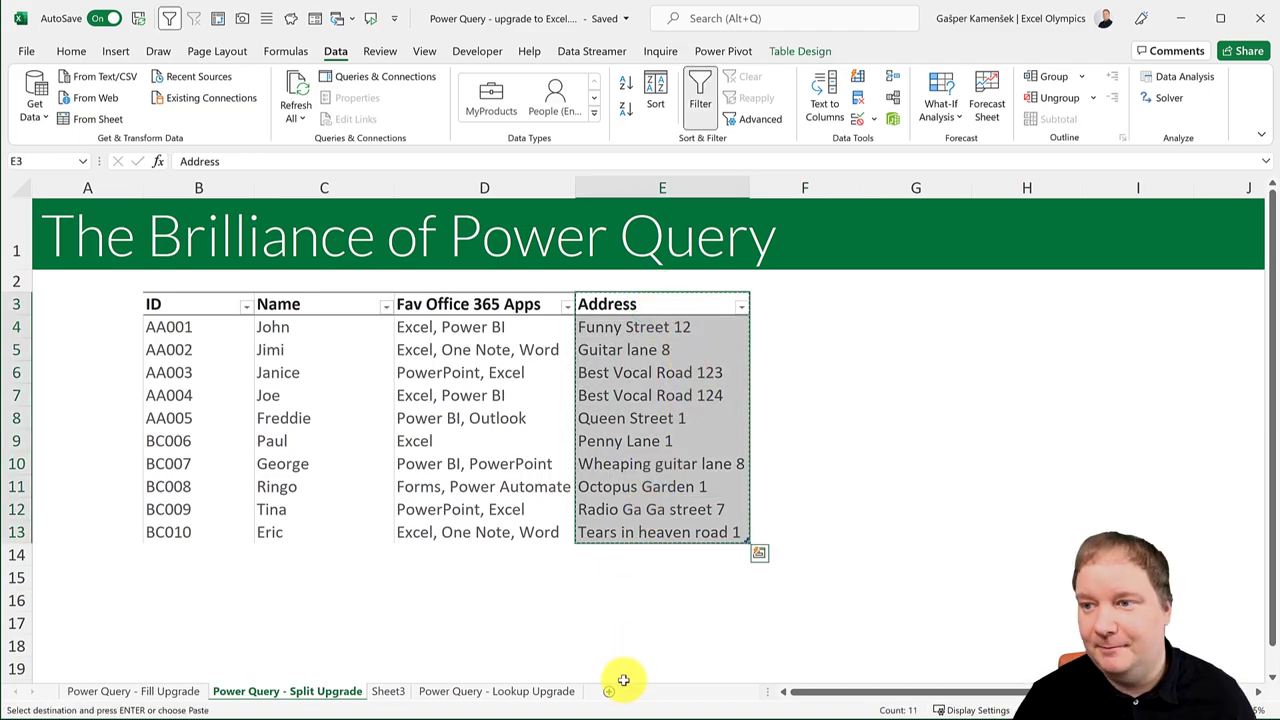
{"action": "left_click", "coordinate": [609, 691]}
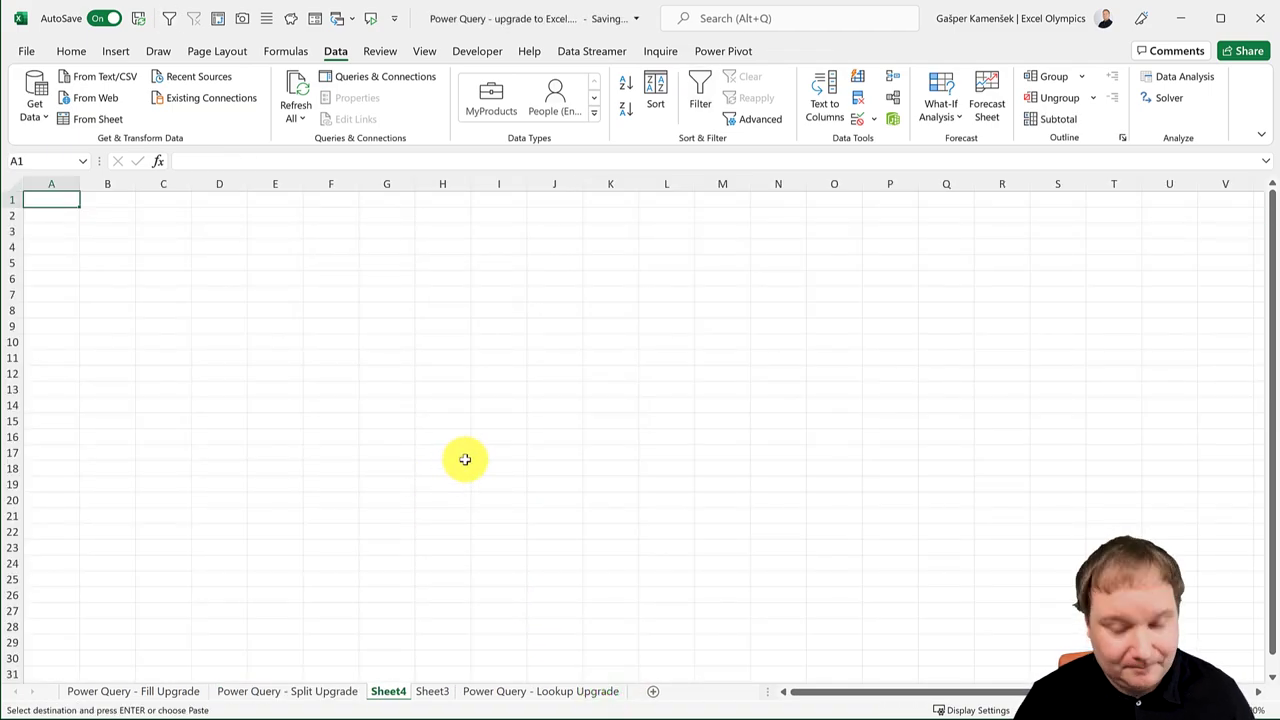
{"action": "key", "text": "ctrl+v"}
{"action": "scroll", "coordinate": [126, 318], "scroll_direction": "up", "scroll_amount": 3}
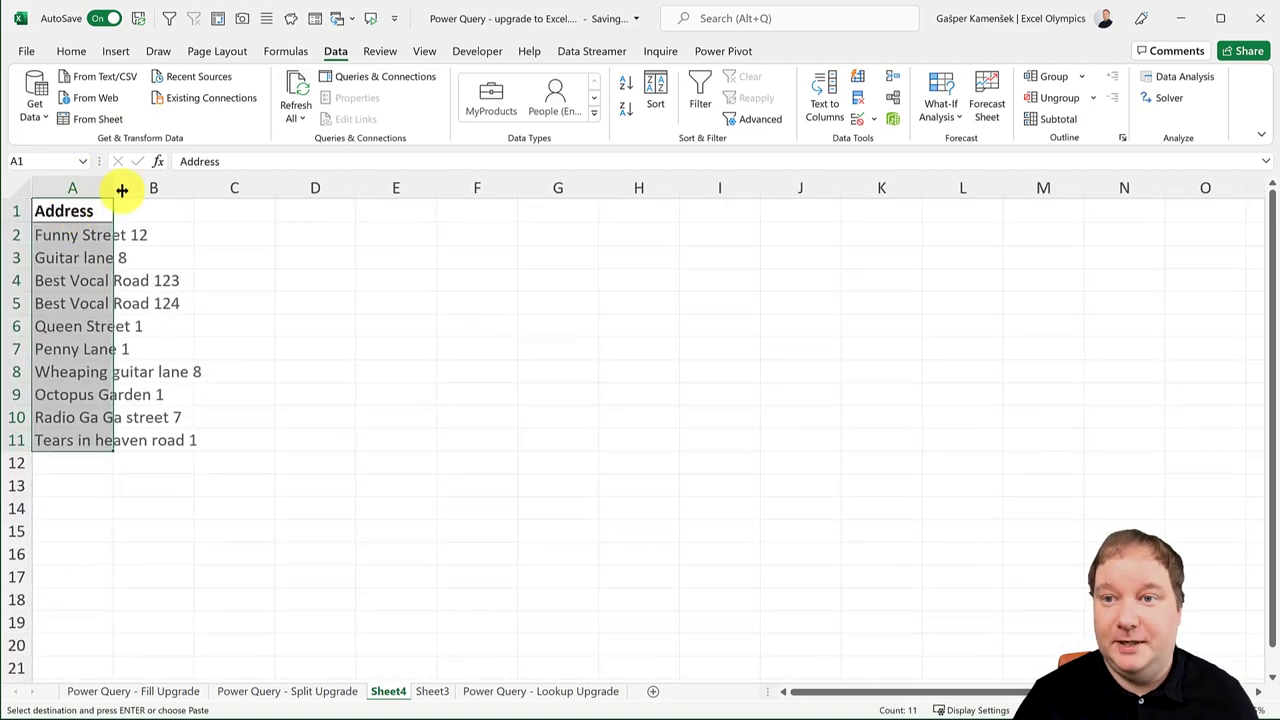
{"action": "left_click_drag", "start_coordinate": [113, 189], "coordinate": [208, 190]}
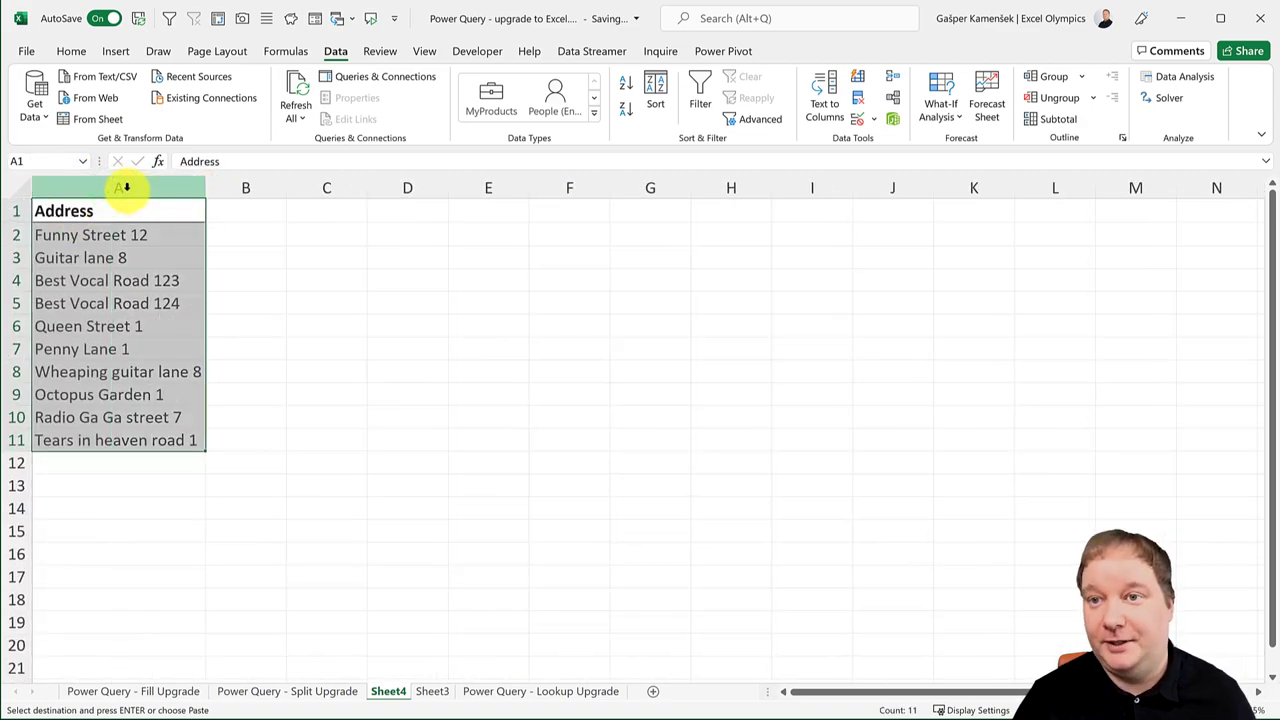
Step: Split the copied addresses with Text to Columns, using Delimited with Space as the delimiter
{"action": "left_click", "coordinate": [825, 103]}
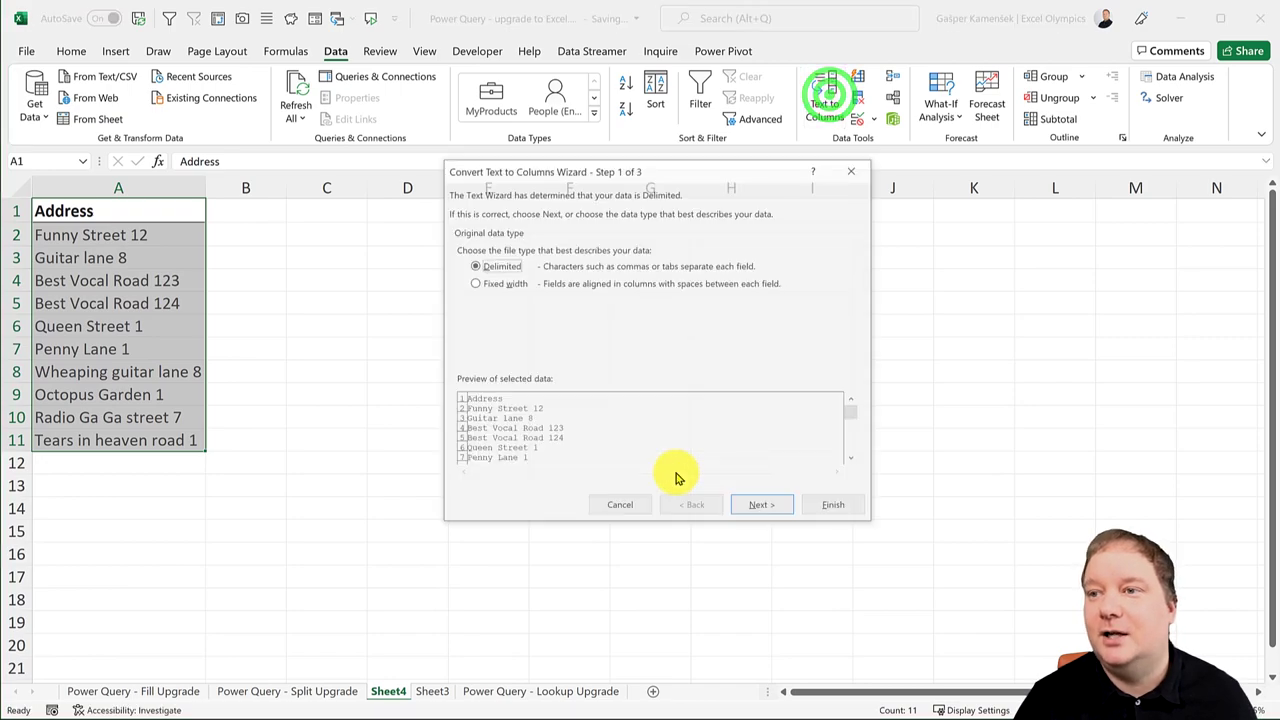
{"action": "left_click", "coordinate": [752, 508]}
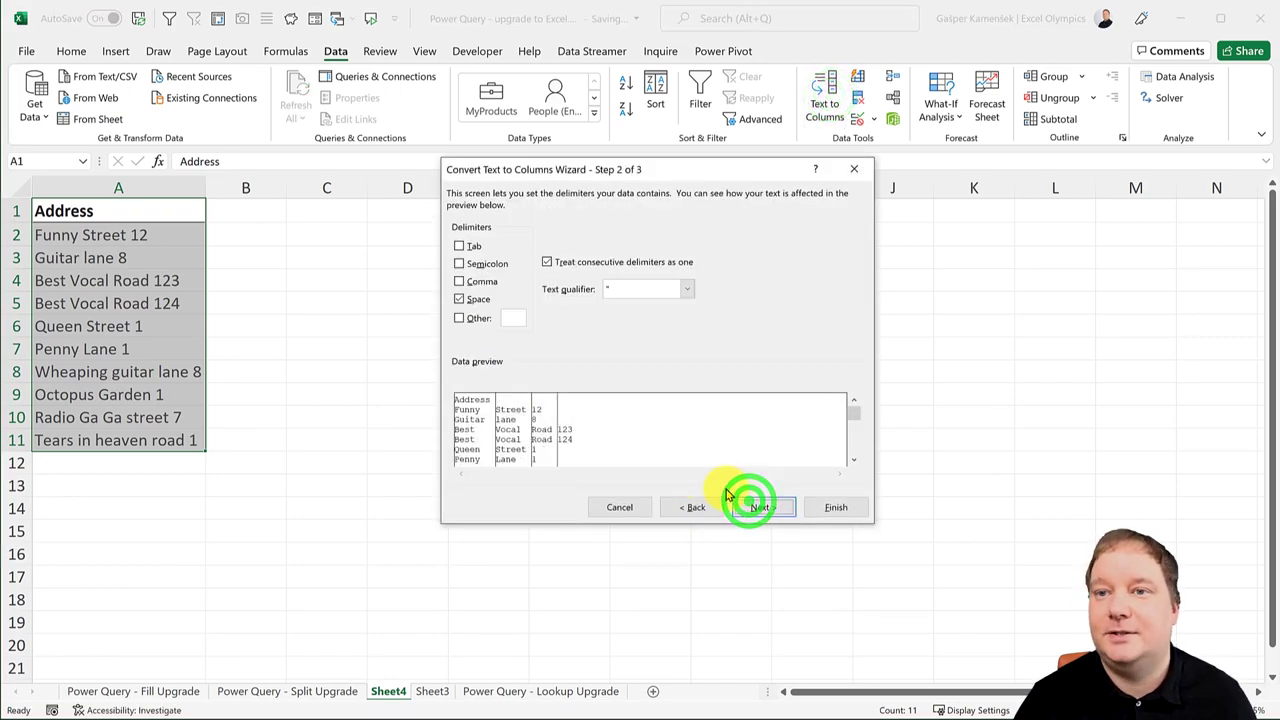
{"action": "left_click", "coordinate": [834, 508]}
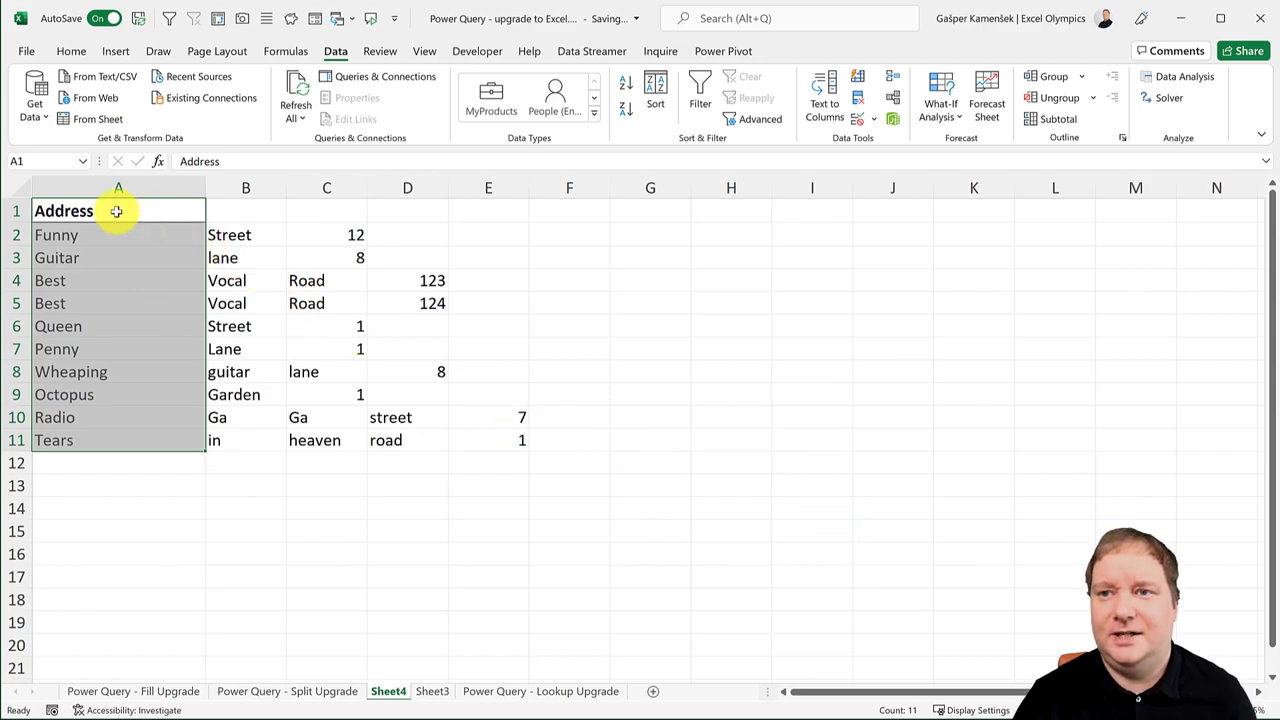
Step: Delete the text constants in A1:E11, chosen through Go To Special with only Text enabled, shifting cells left, and select the remaining numbers
{"action": "left_click_drag", "start_coordinate": [118, 210], "coordinate": [483, 440]}
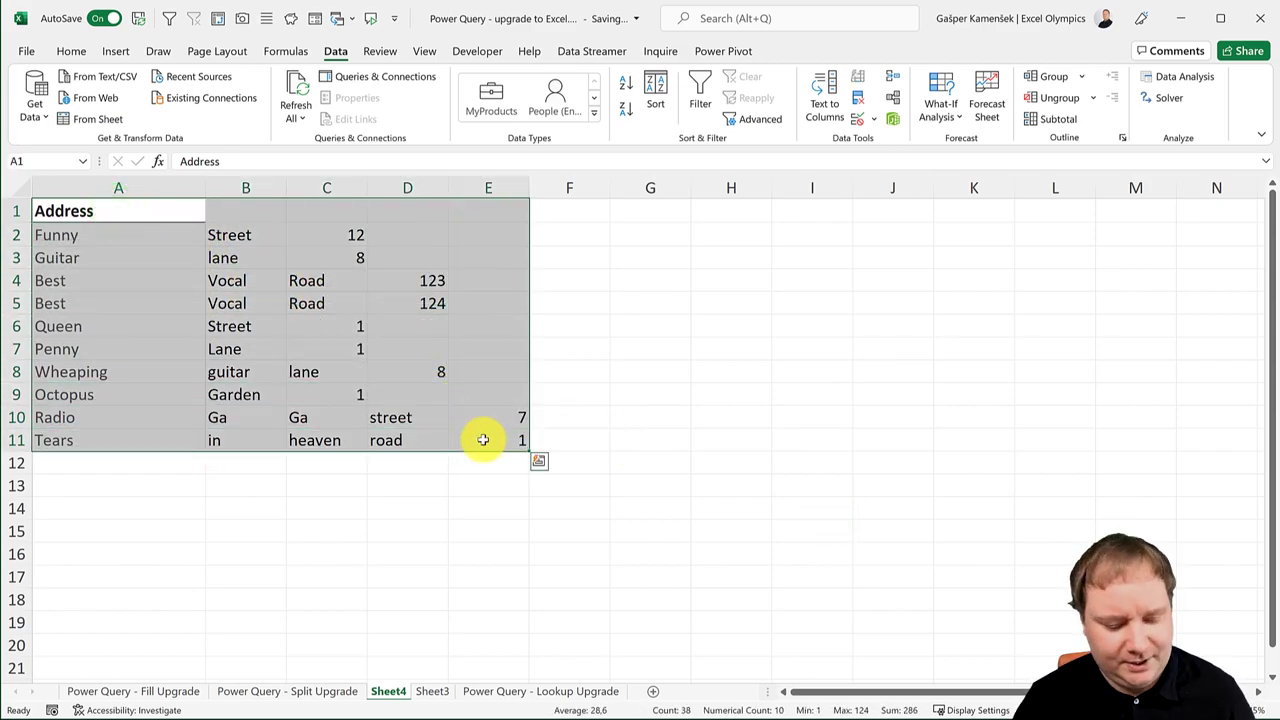
{"action": "key", "text": "F5"}
{"action": "left_click", "coordinate": [571, 443]}
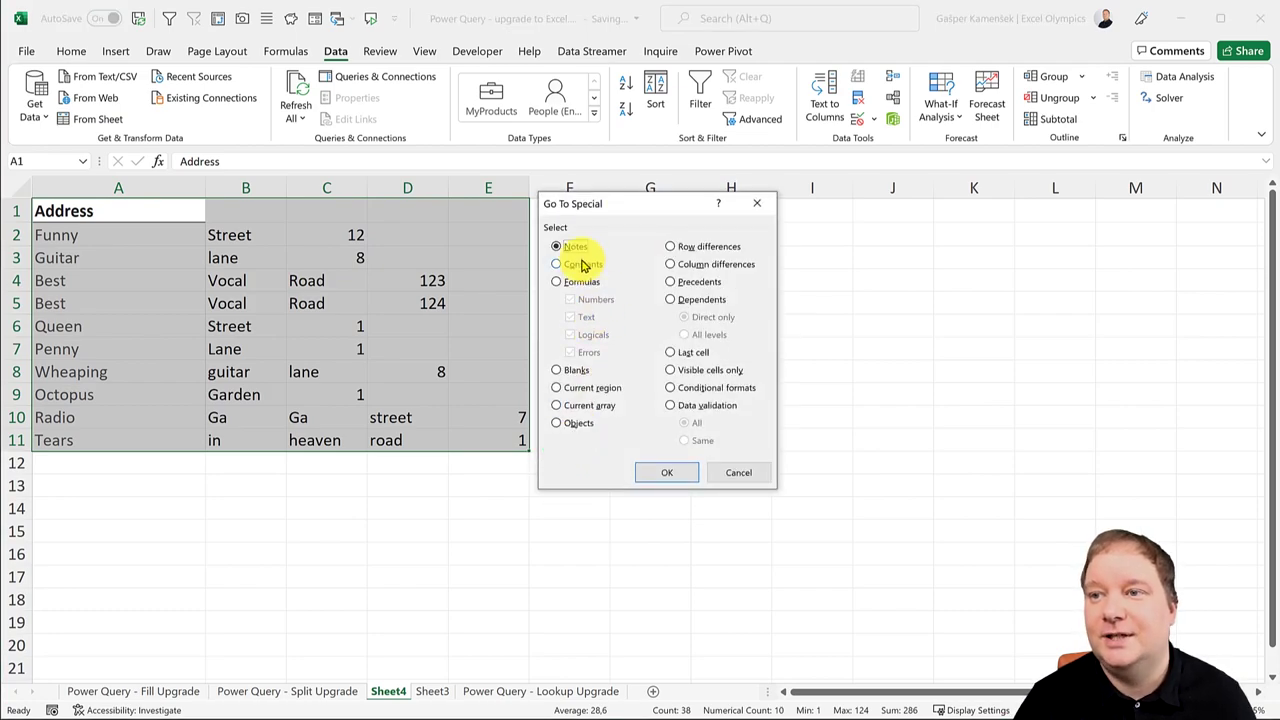
{"action": "left_click", "coordinate": [583, 263]}
{"action": "left_click", "coordinate": [595, 299]}
{"action": "left_click", "coordinate": [586, 334]}
{"action": "left_click", "coordinate": [585, 352]}
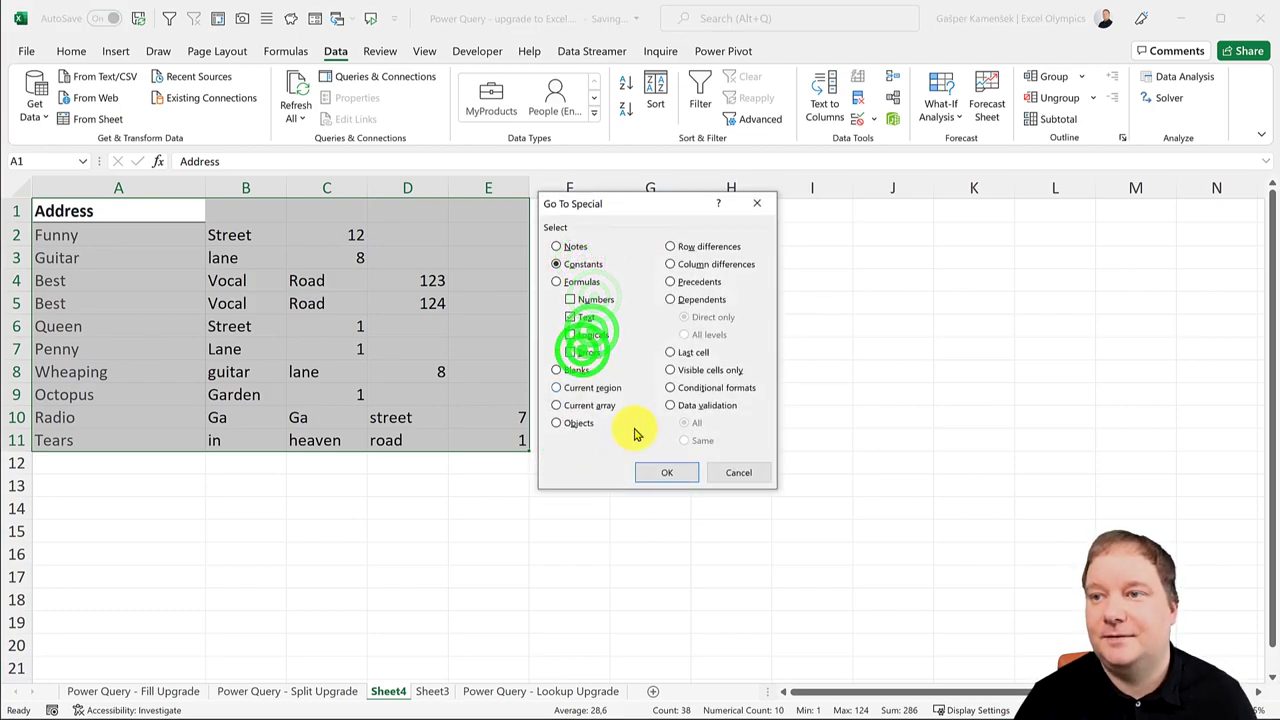
{"action": "left_click", "coordinate": [660, 472]}
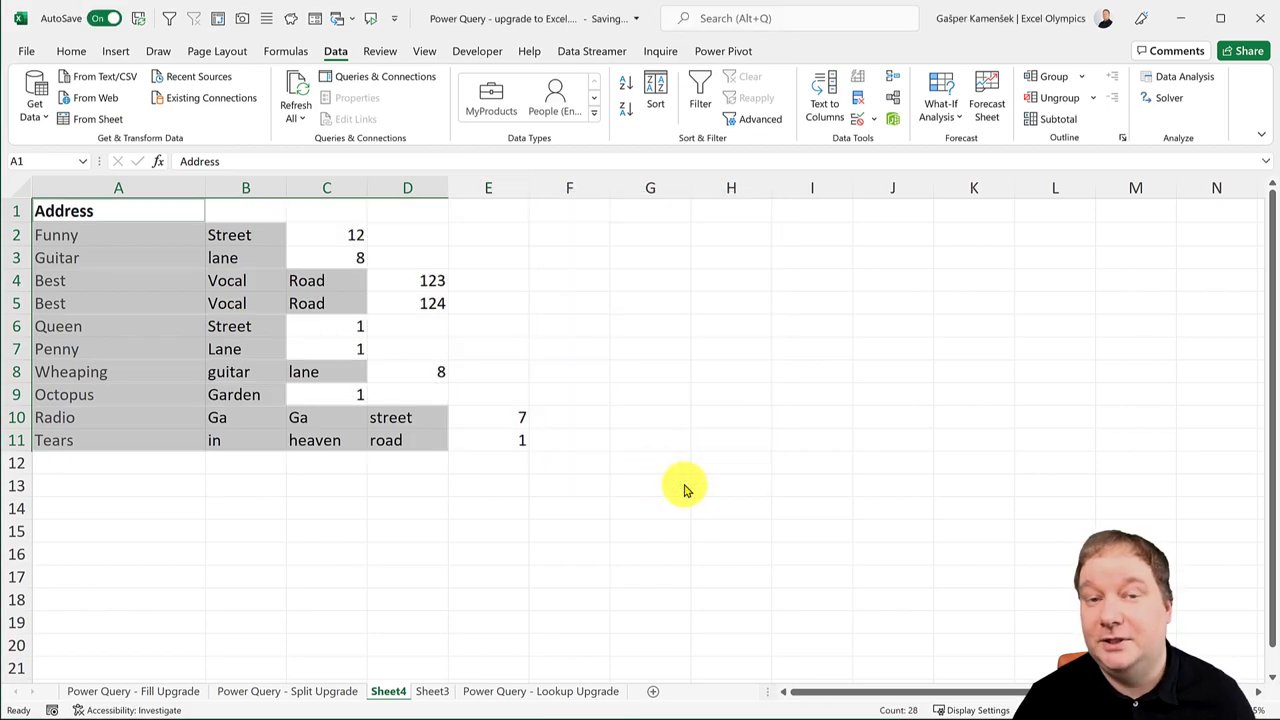
{"action": "key", "text": "ctrl+minus"}
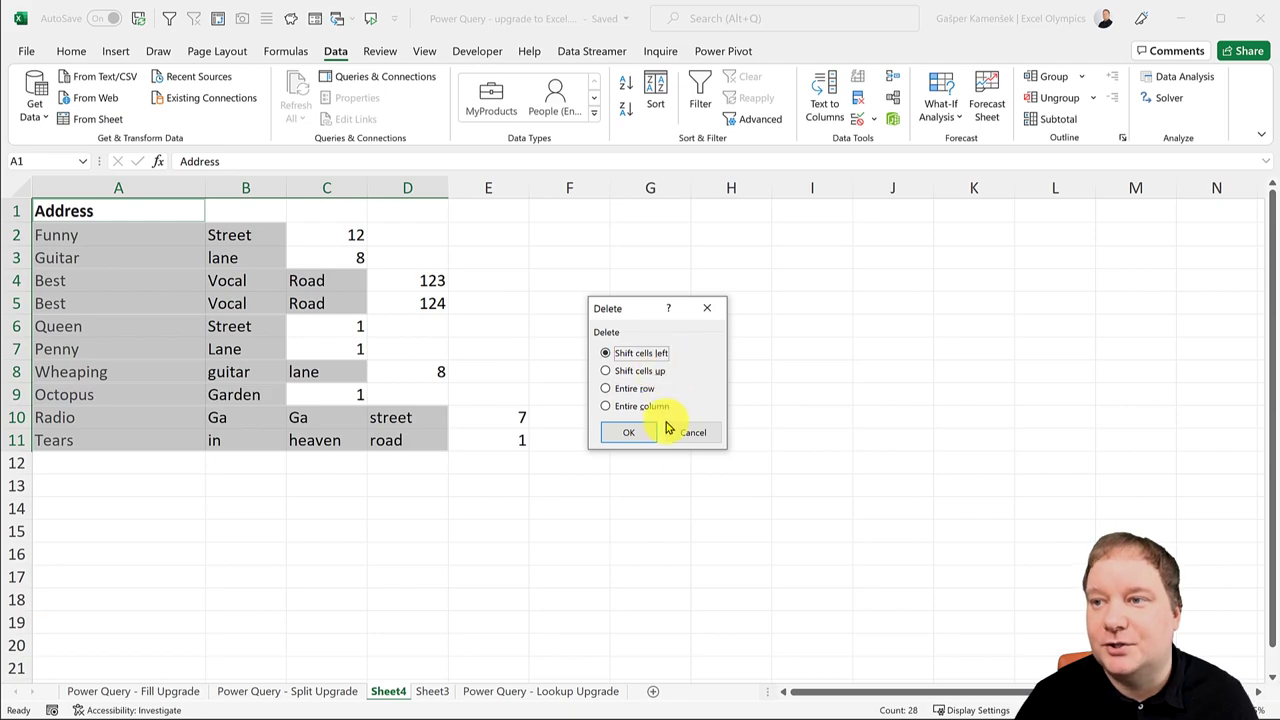
{"action": "left_click", "coordinate": [648, 432]}
{"action": "left_click_drag", "start_coordinate": [177, 236], "coordinate": [183, 436]}
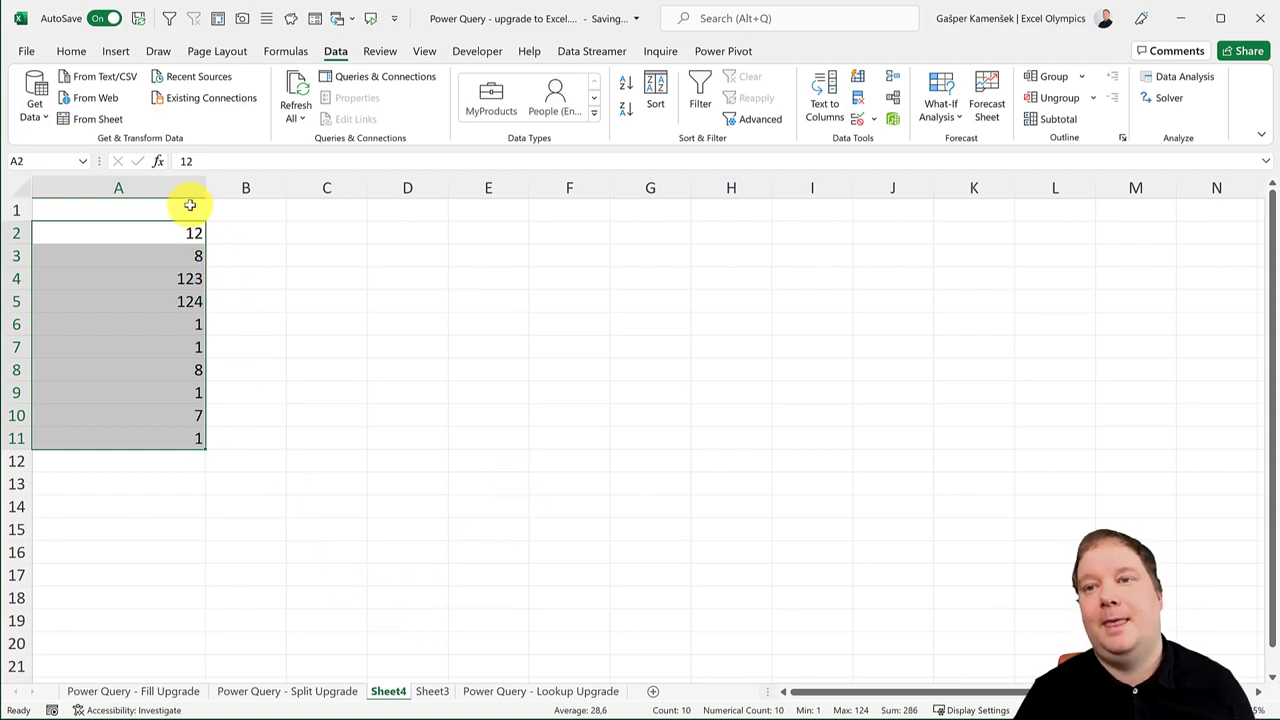
Step: On the Power Query - Split Upgrade sheet, enter '12 in F4 and '8 in F5, accepting the Flash Fill suggestions for the remaining addresses
{"action": "left_click", "coordinate": [295, 690]}
{"action": "left_click", "coordinate": [790, 325]}
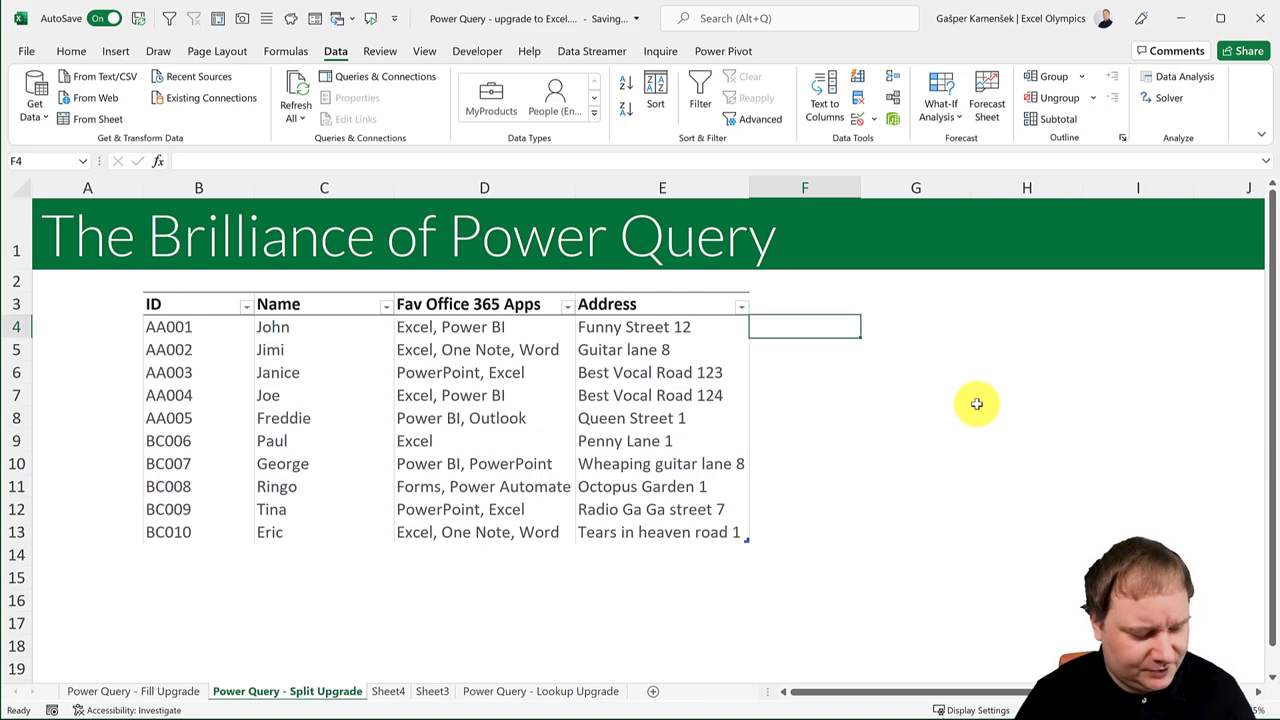
{"action": "type", "text": "12"}
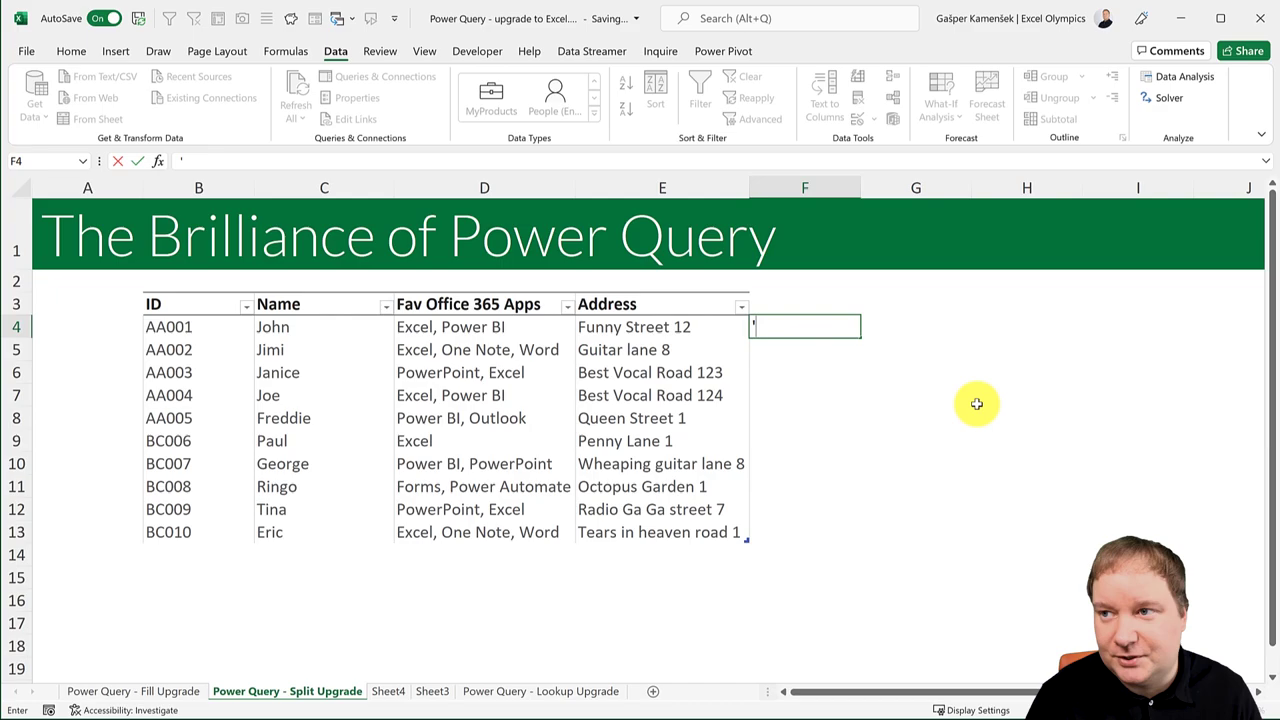
{"action": "key", "text": "Return"}
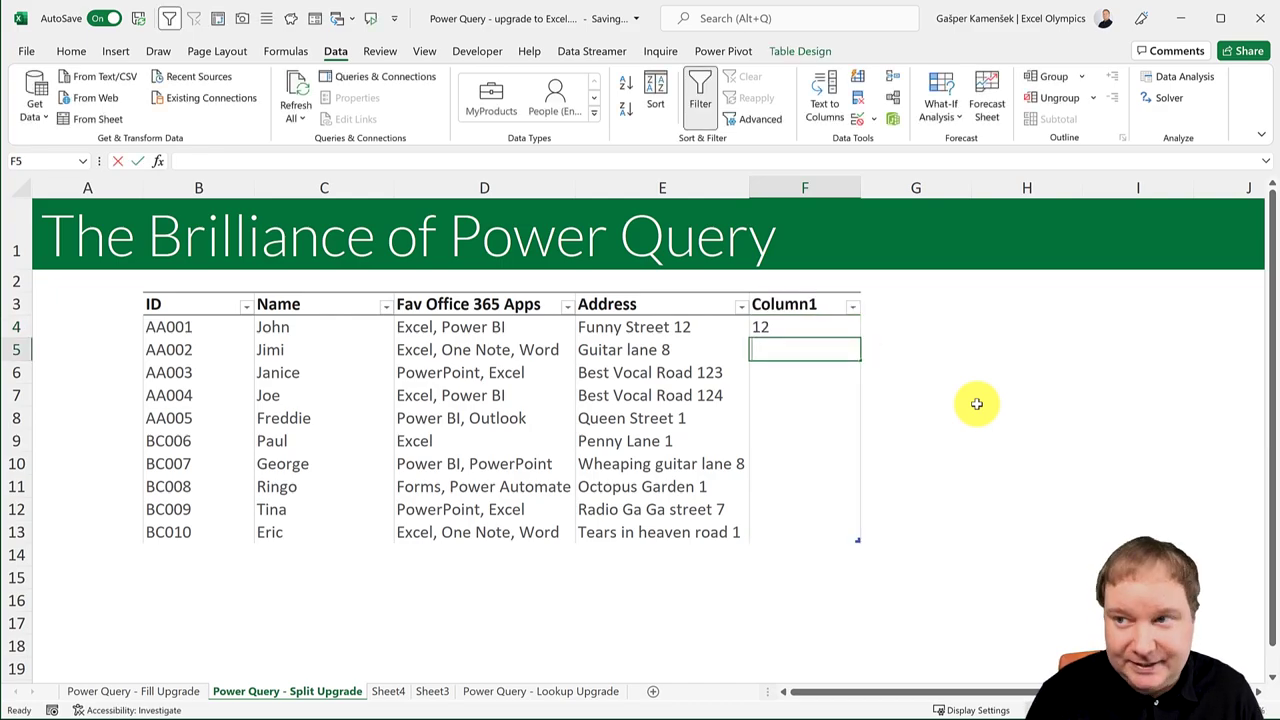
{"action": "type", "text": "'8"}
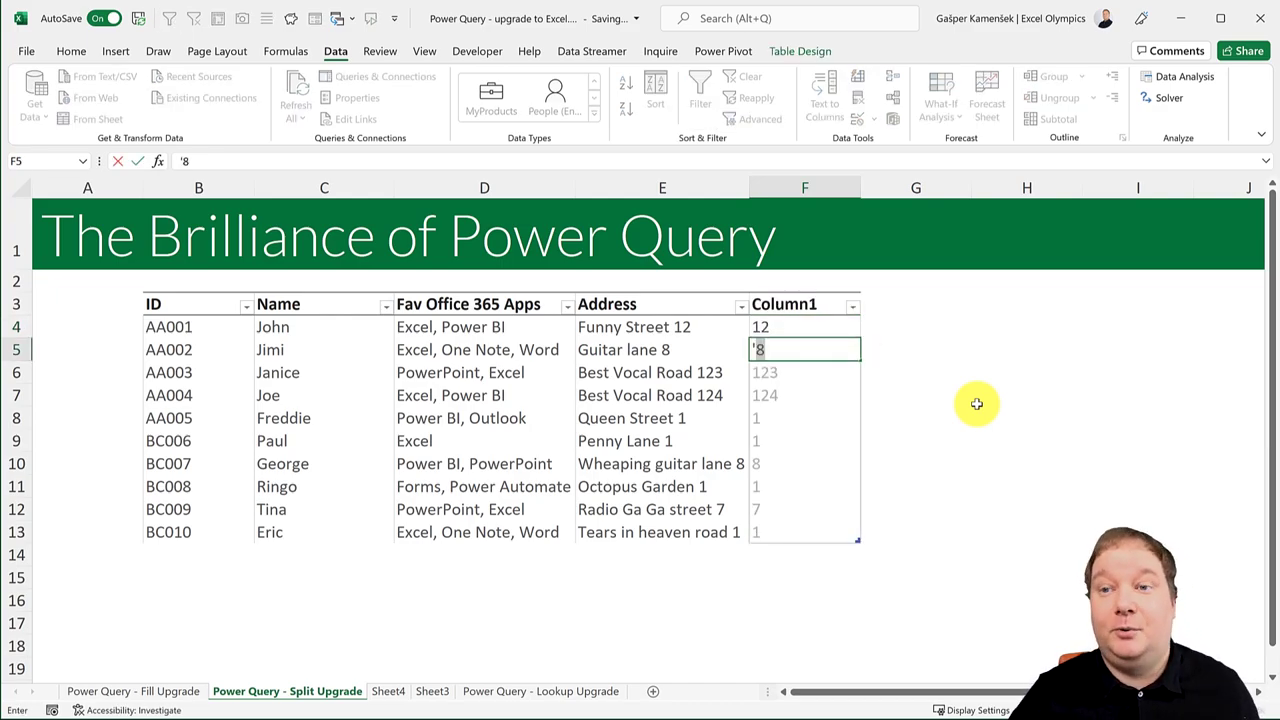
{"action": "key", "text": "Return"}
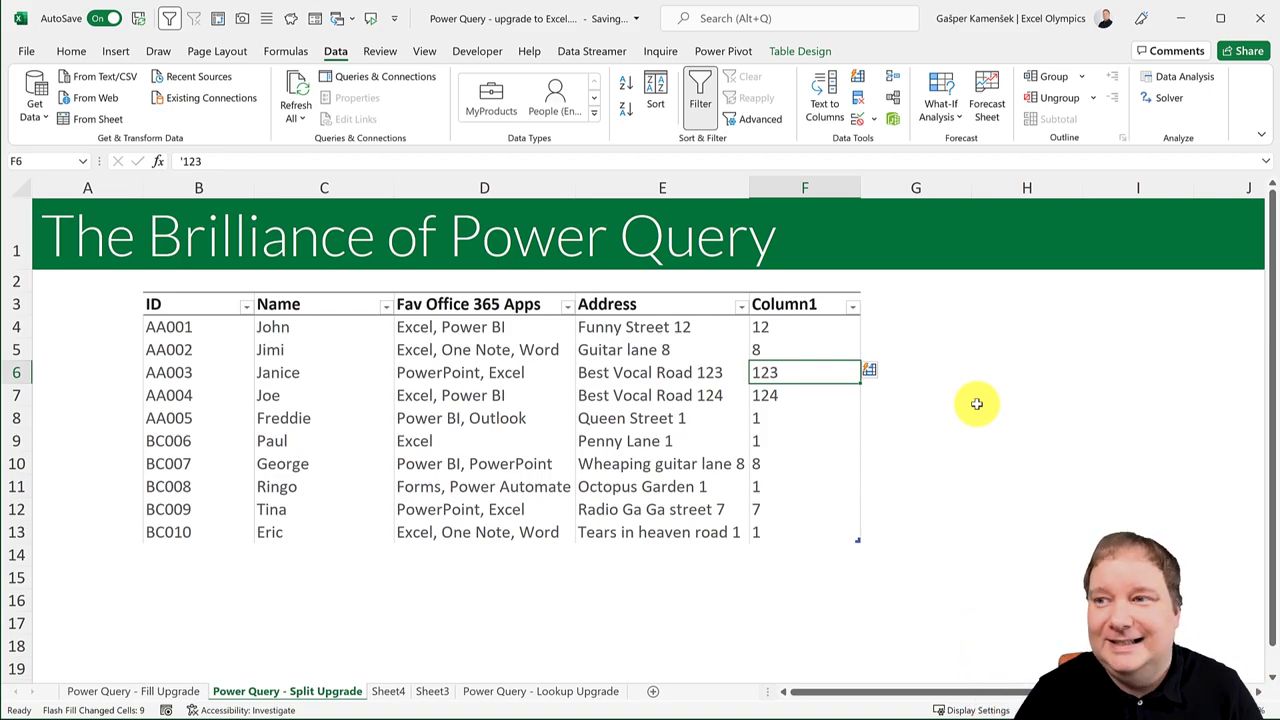
{"action": "left_click_drag", "start_coordinate": [804, 326], "coordinate": [800, 533]}
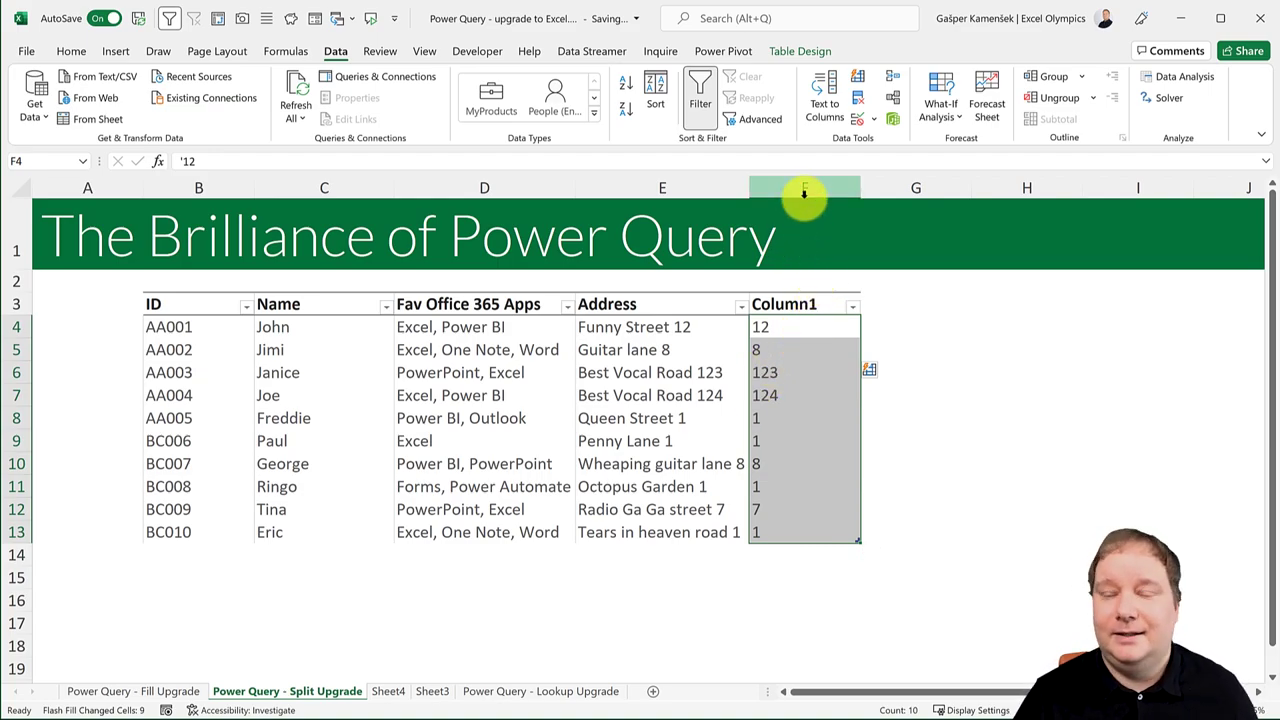
Step: Undo the Flash Fill and the table's added column, and clear cell F4
{"action": "key", "text": "ctrl+z"}
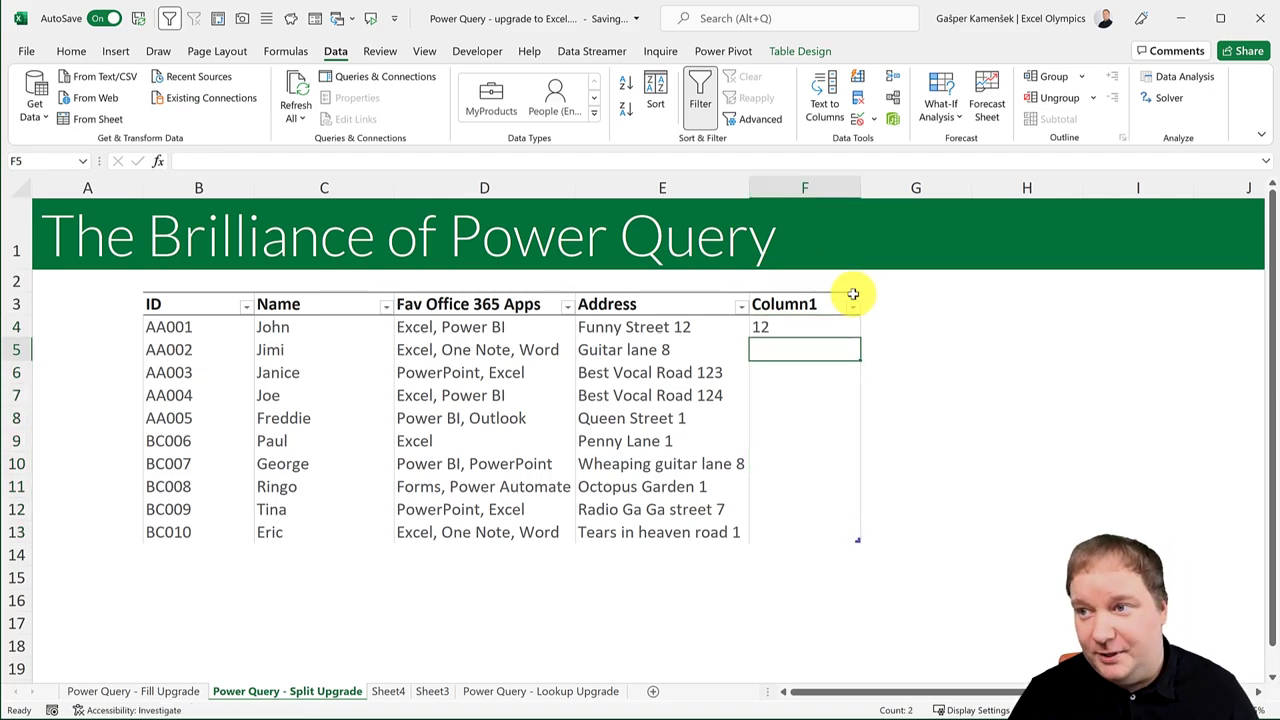
{"action": "key", "text": "ctrl+z"}
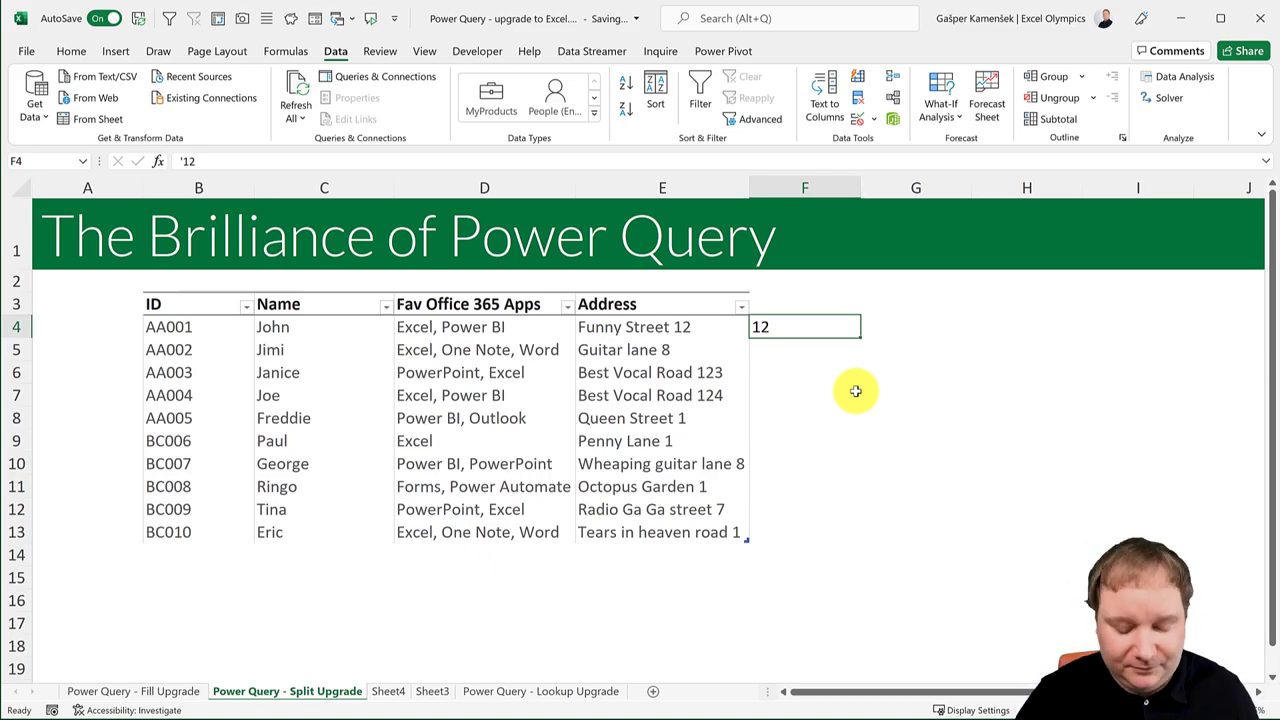
{"action": "left_click", "coordinate": [926, 331]}
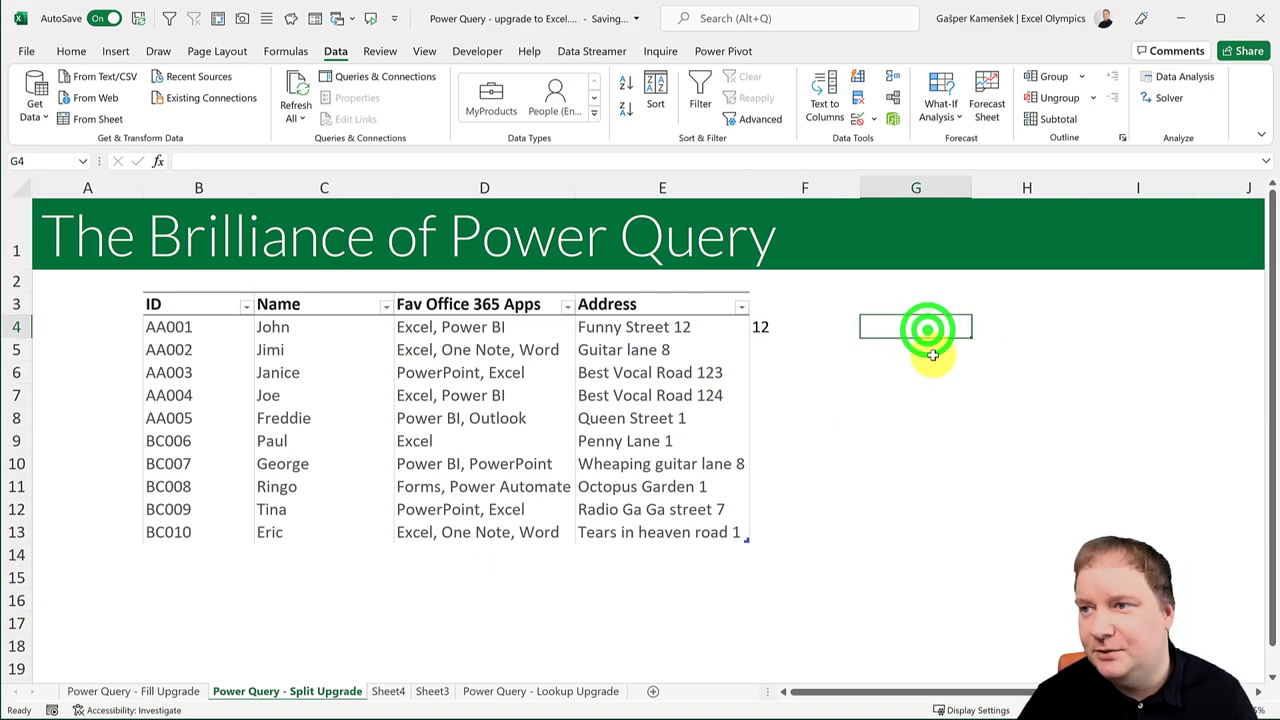
{"action": "left_click", "coordinate": [817, 331]}
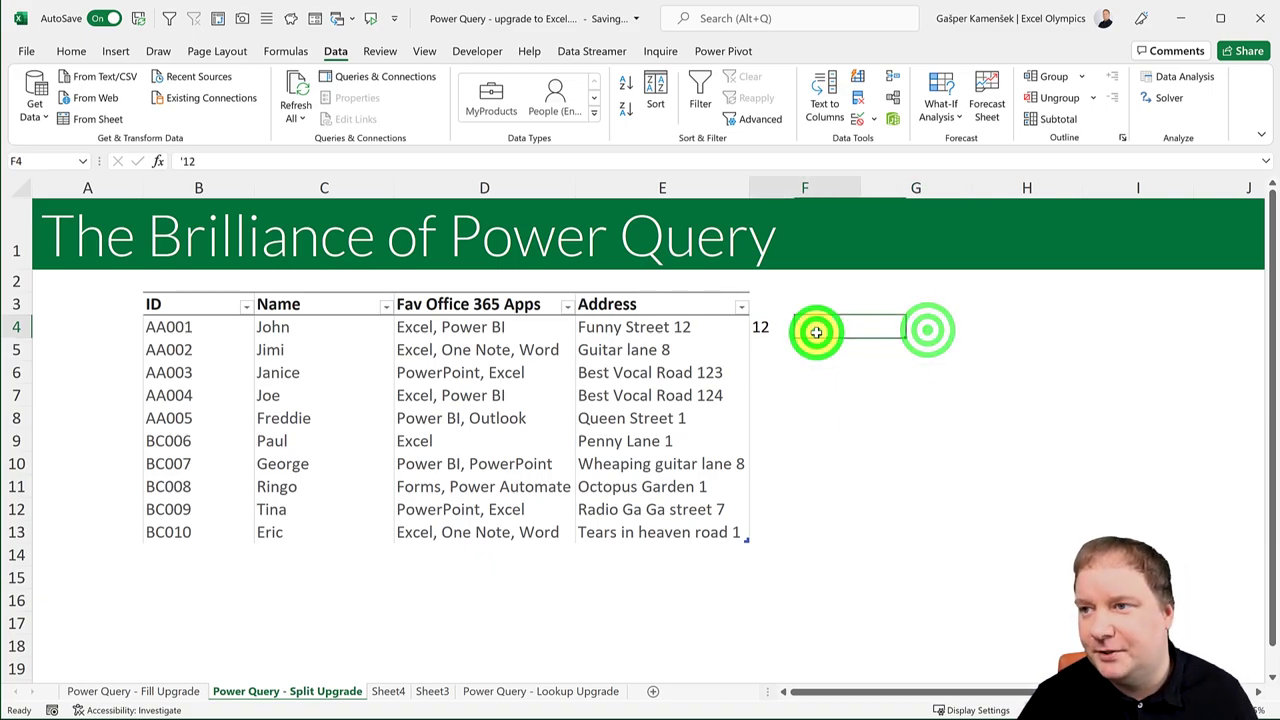
{"action": "key", "text": "Delete"}
{"action": "left_click", "coordinate": [924, 320]}
{"action": "type", "text": "="}
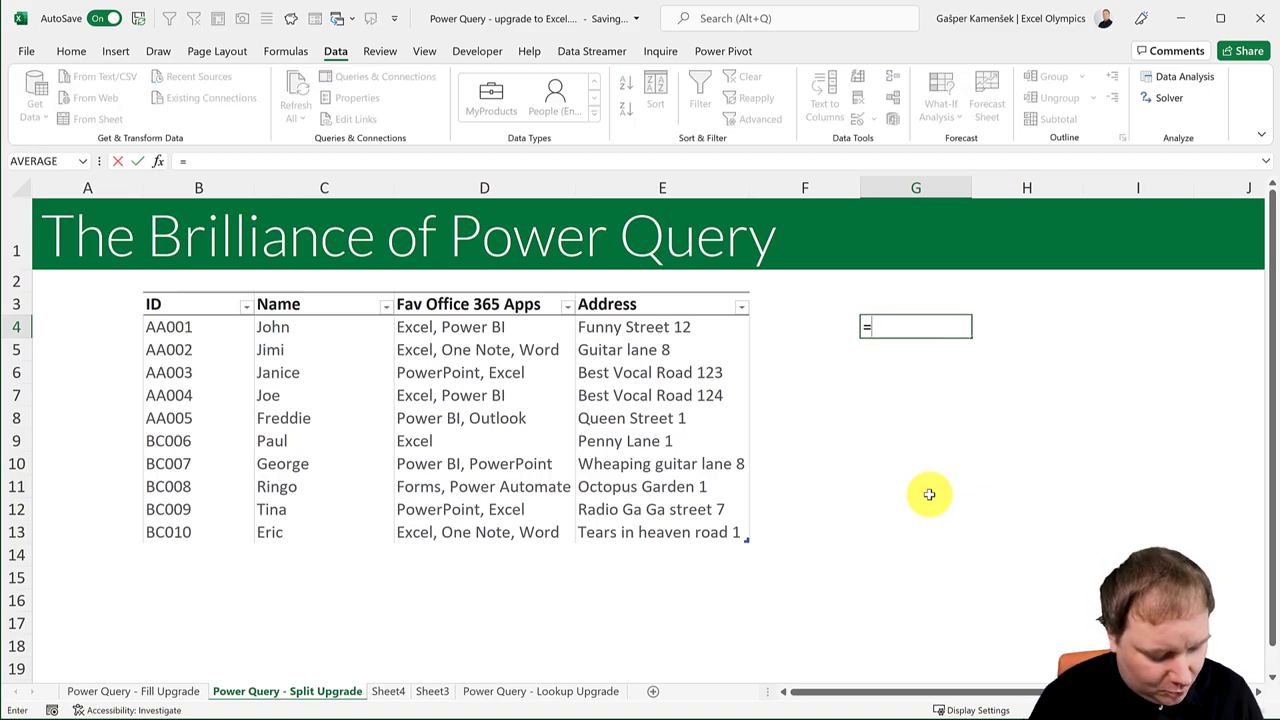
{"action": "type", "text": "MID("}
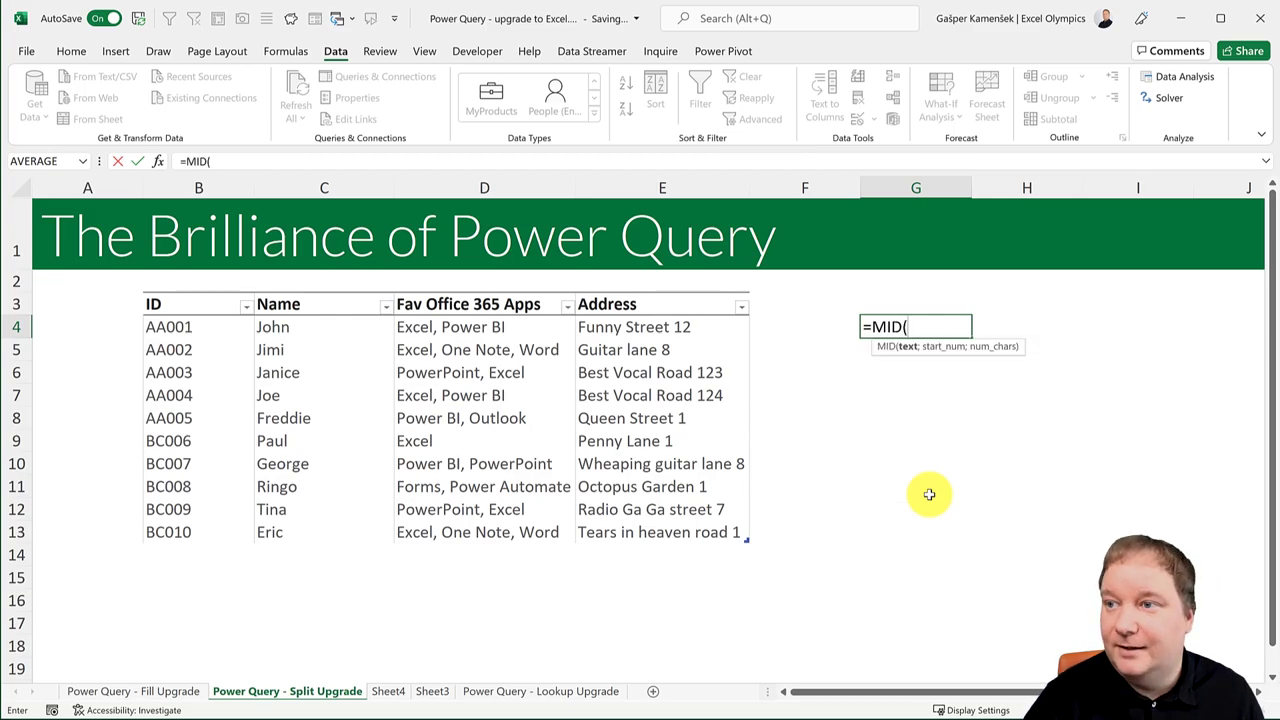
{"action": "key", "text": "Left"}
{"action": "key", "text": "Left"}
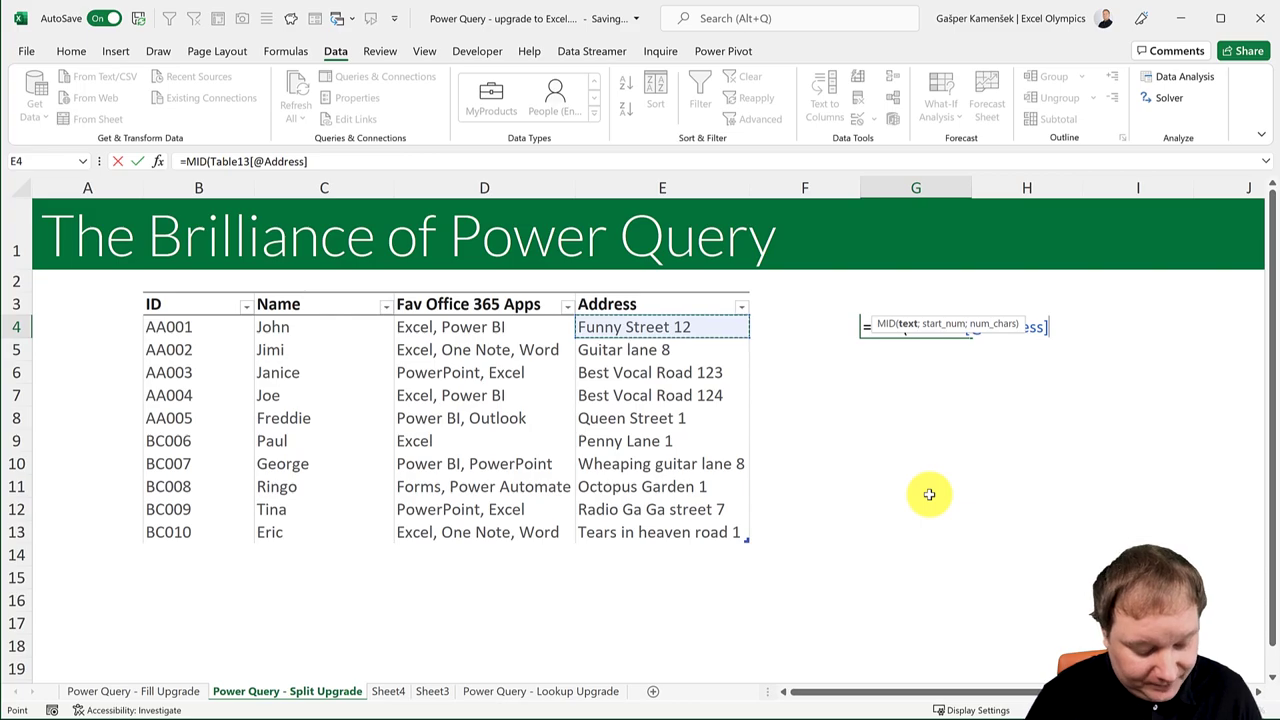
{"action": "type", "text": ";"}
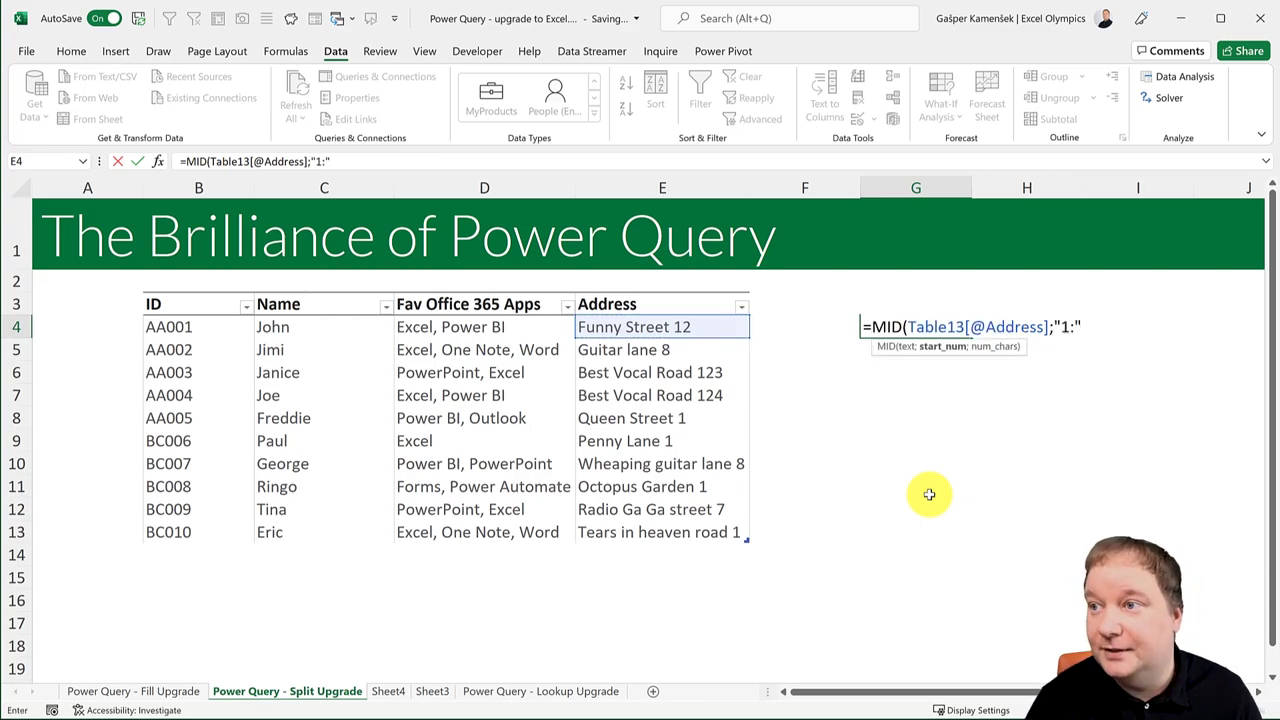
{"action": "type", "text": "\"1:\""}
{"action": "key", "text": "Return"}
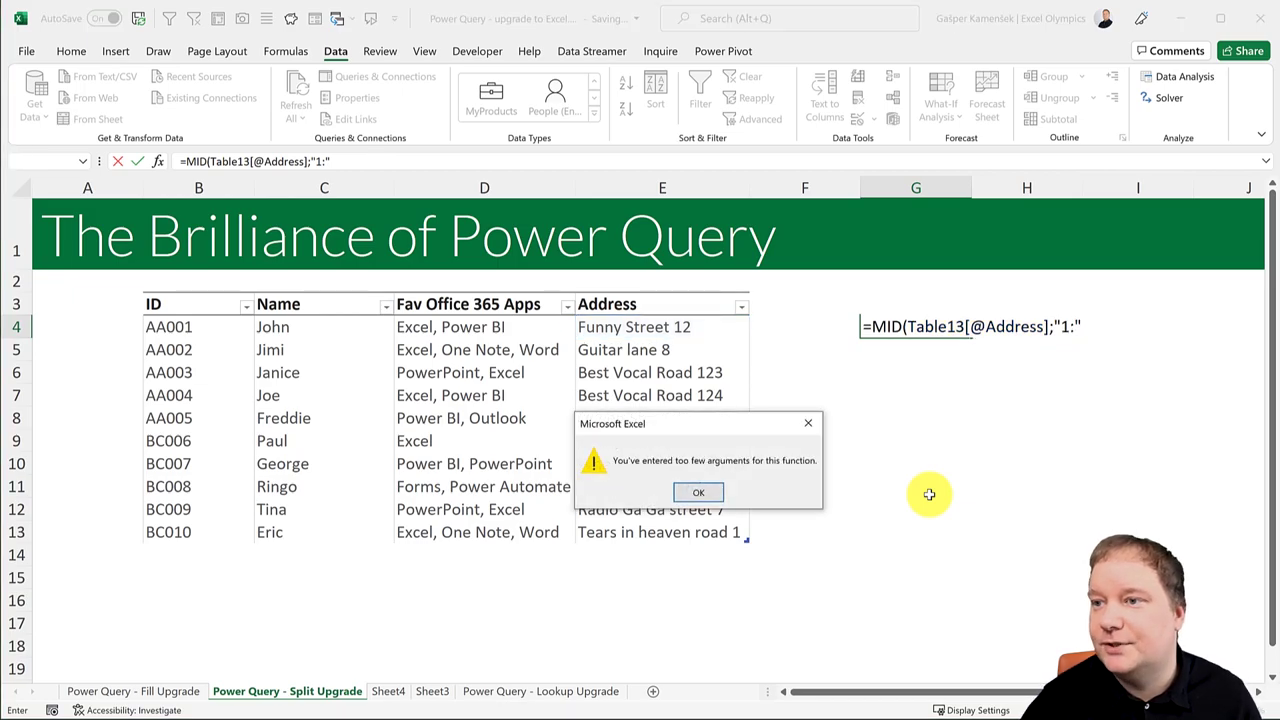
{"action": "left_click", "coordinate": [705, 492]}
{"action": "left_click", "coordinate": [1082, 325]}
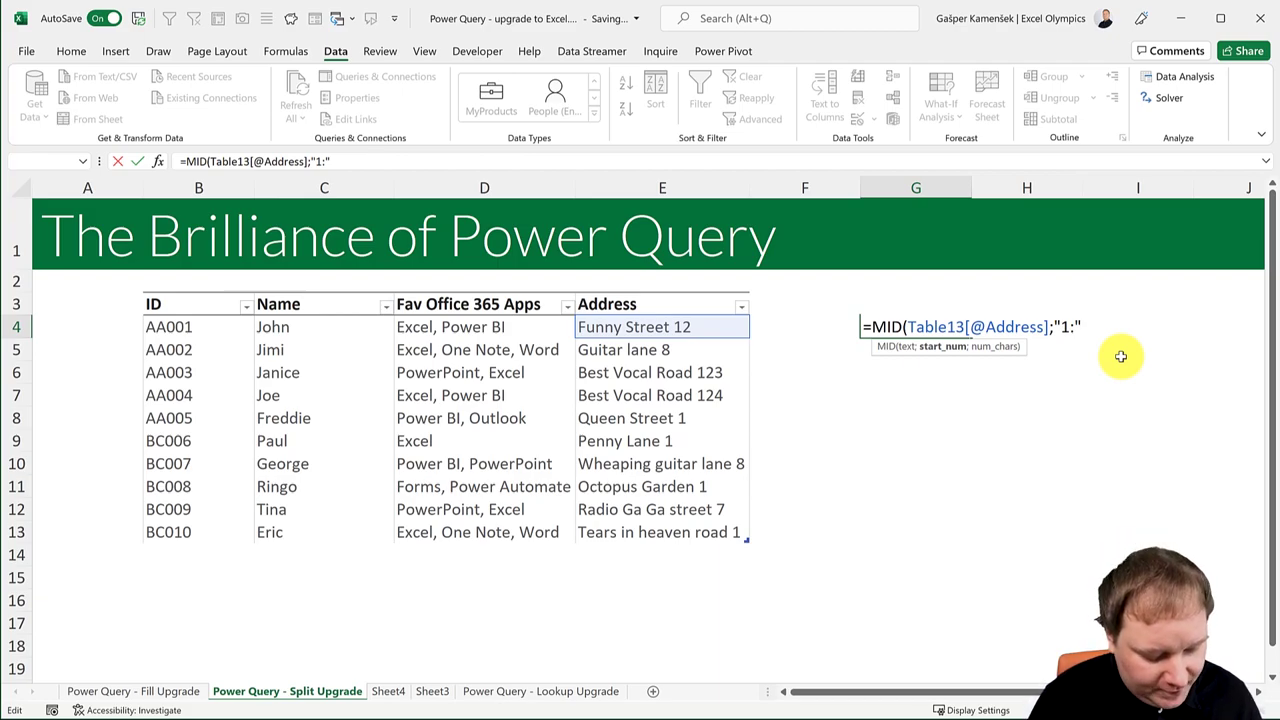
{"action": "type", "text": "LEN("}
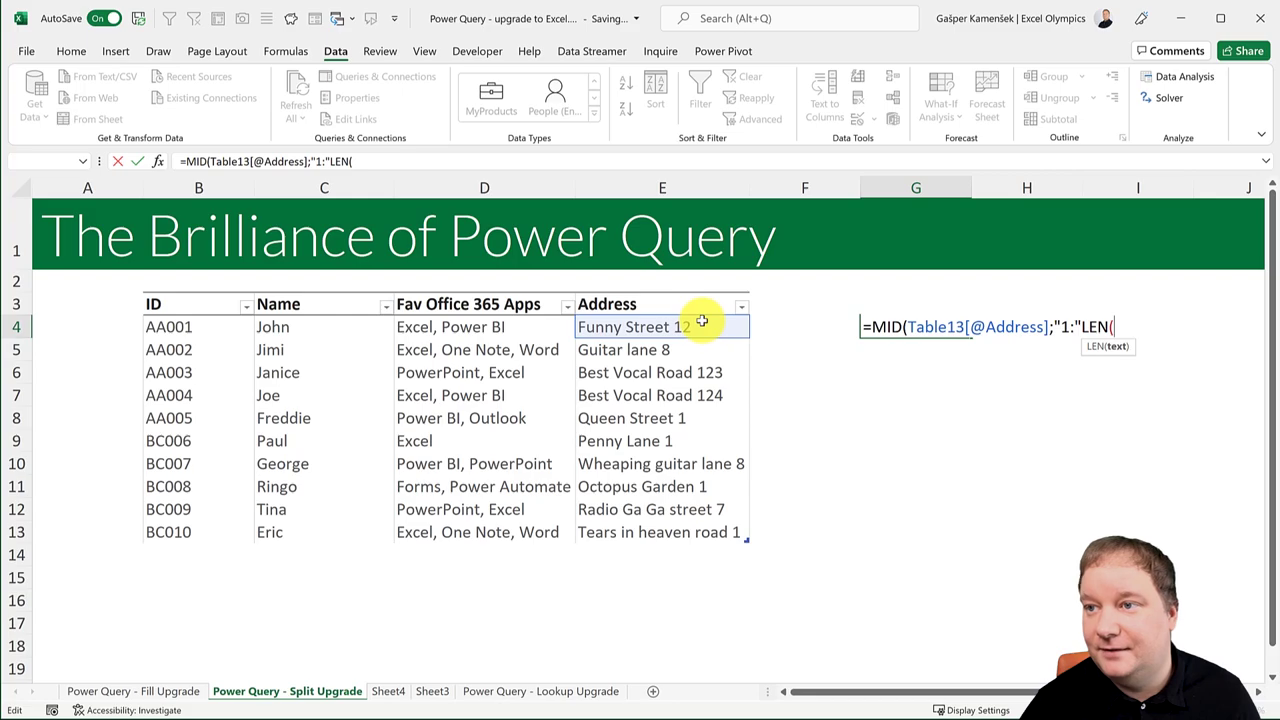
{"action": "left_click", "coordinate": [702, 321]}
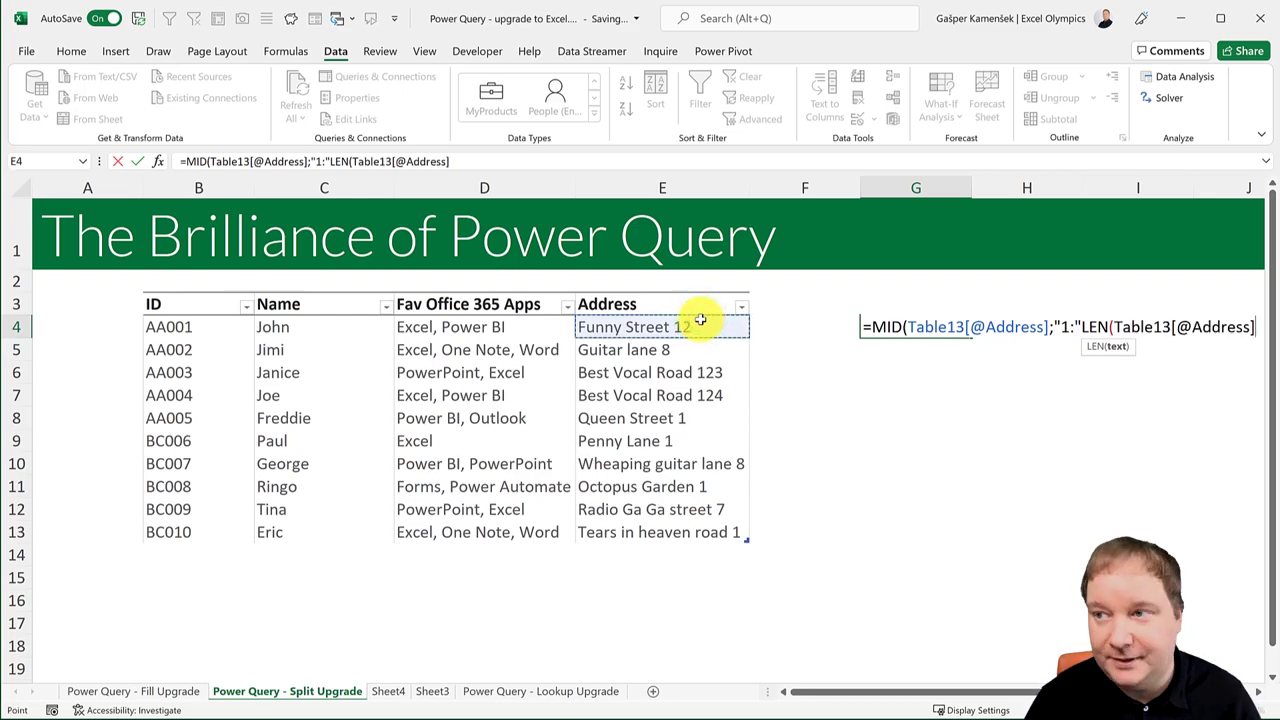
{"action": "type", "text": ")"}
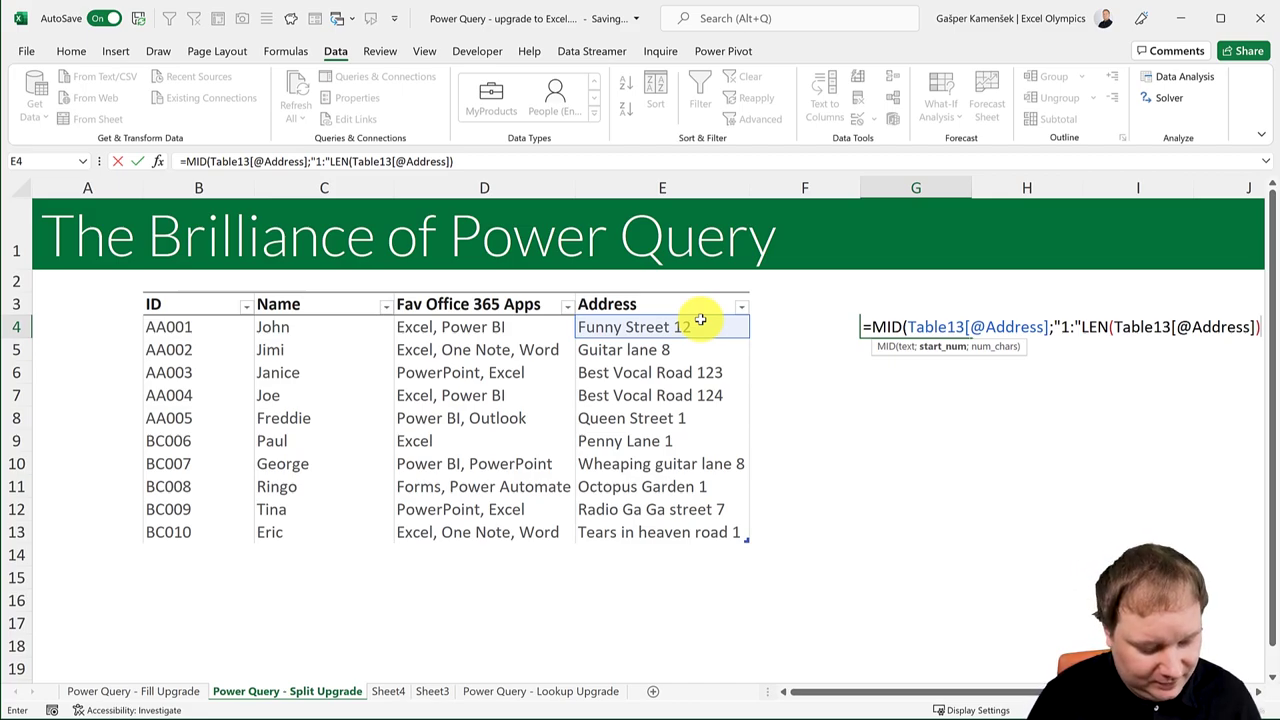
{"action": "type", "text": ";1"}
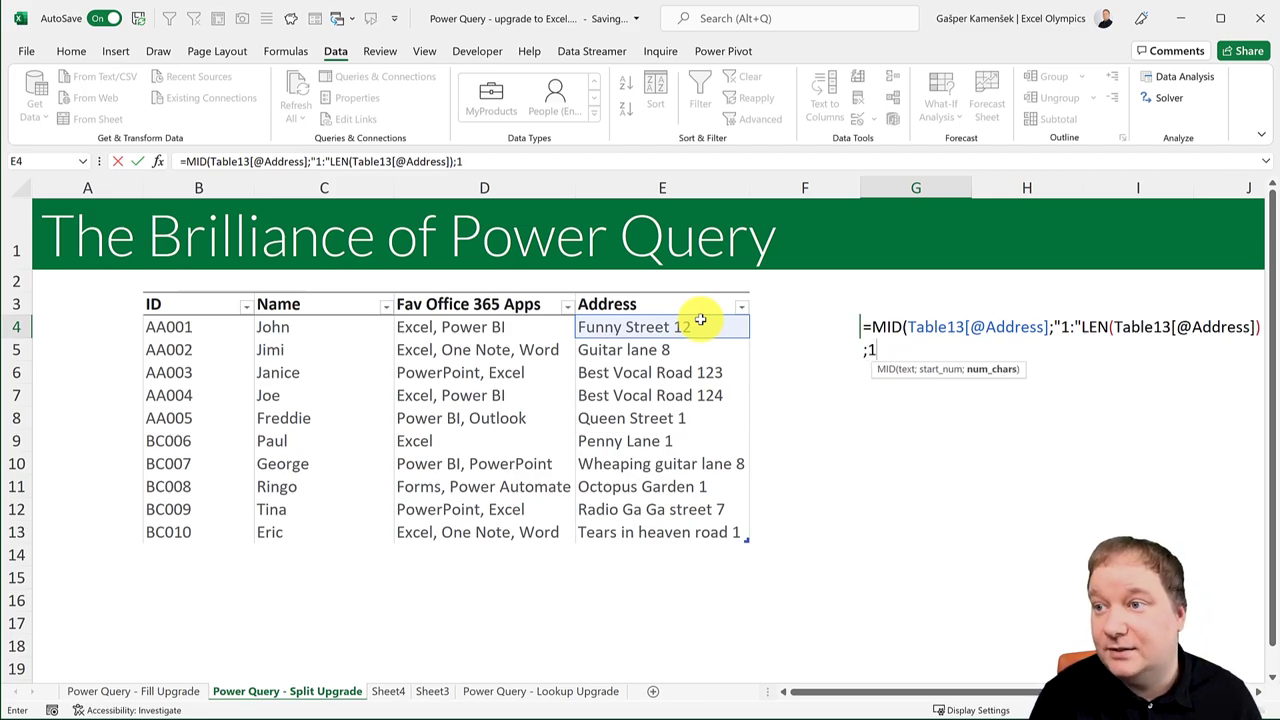
{"action": "type", "text": ")"}
Step: Wrap the "1:" and LEN part of the G4 formula in ROW(INDIRECT(...)) and try to enter the formula
{"action": "left_click", "coordinate": [1058, 326]}
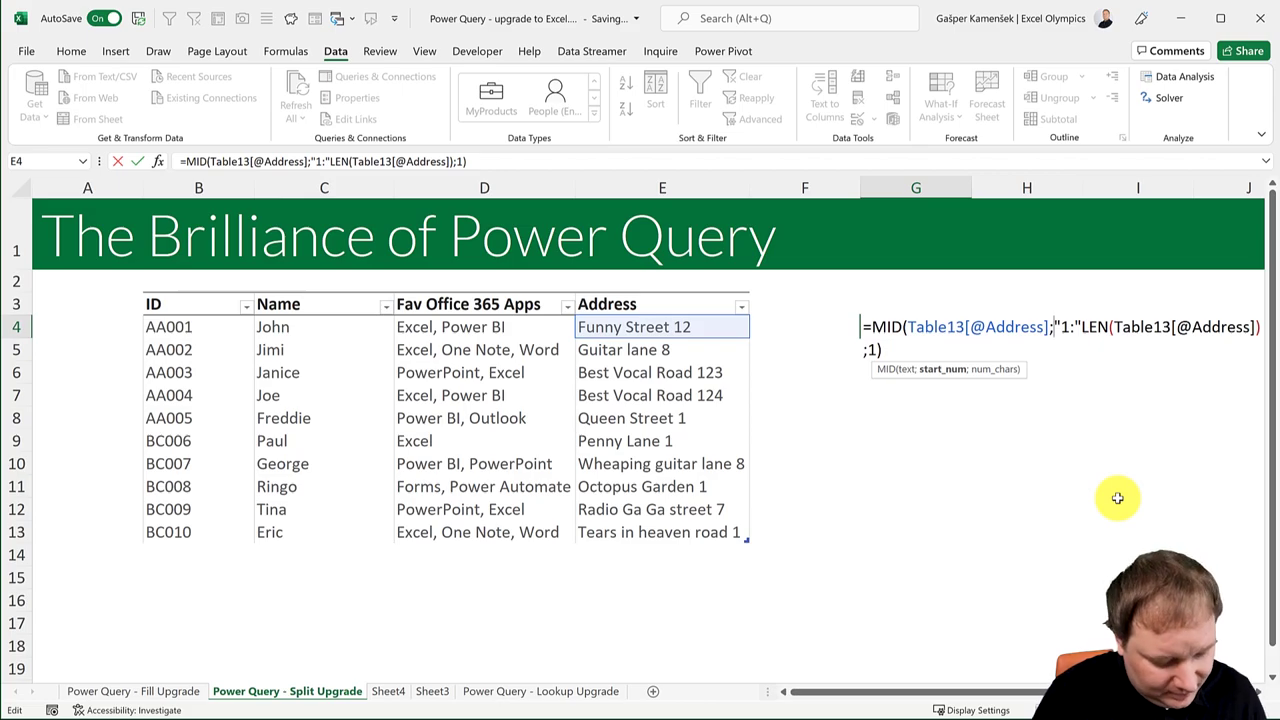
{"action": "type", "text": "ROW(I"}
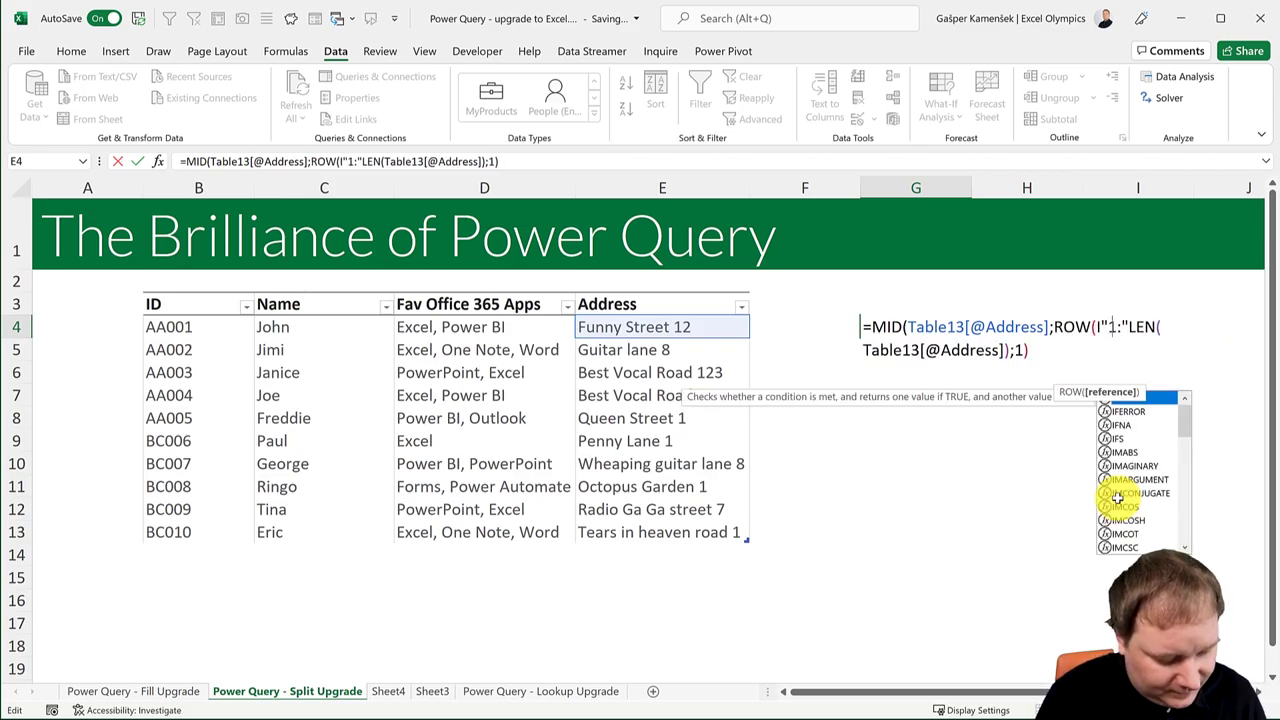
{"action": "type", "text": "NDIRECT("}
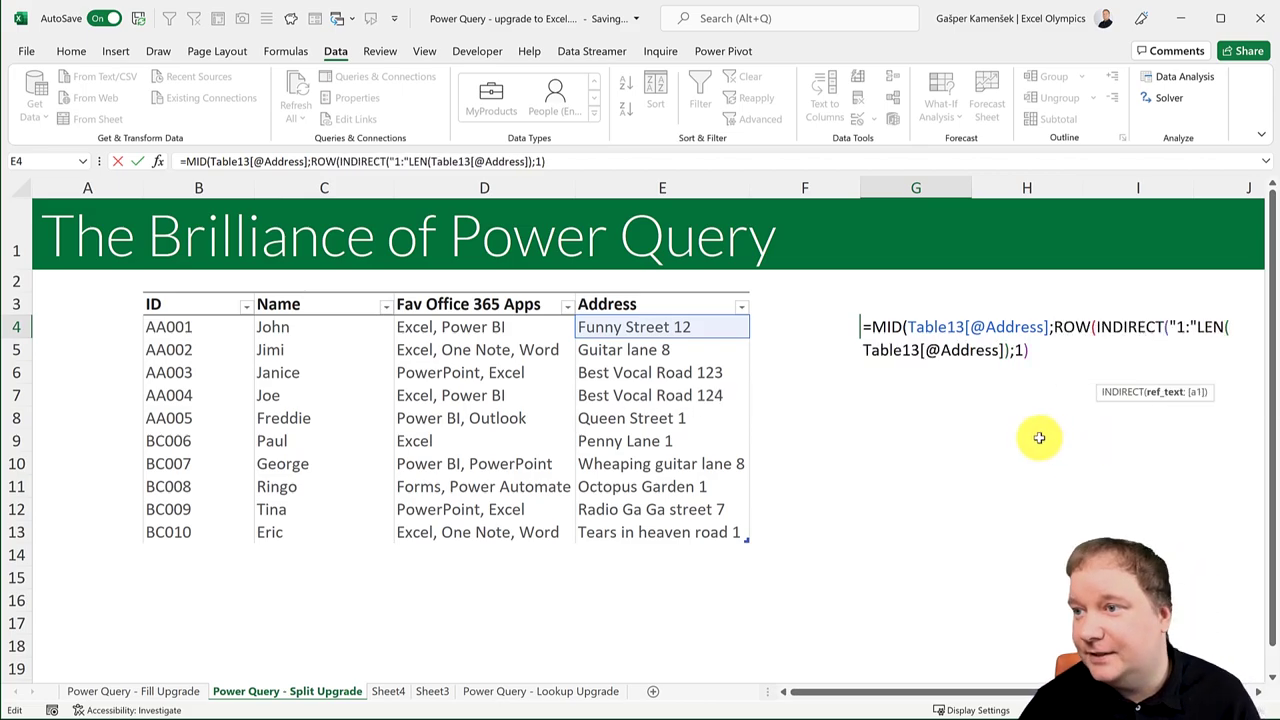
{"action": "left_click", "coordinate": [1007, 350]}
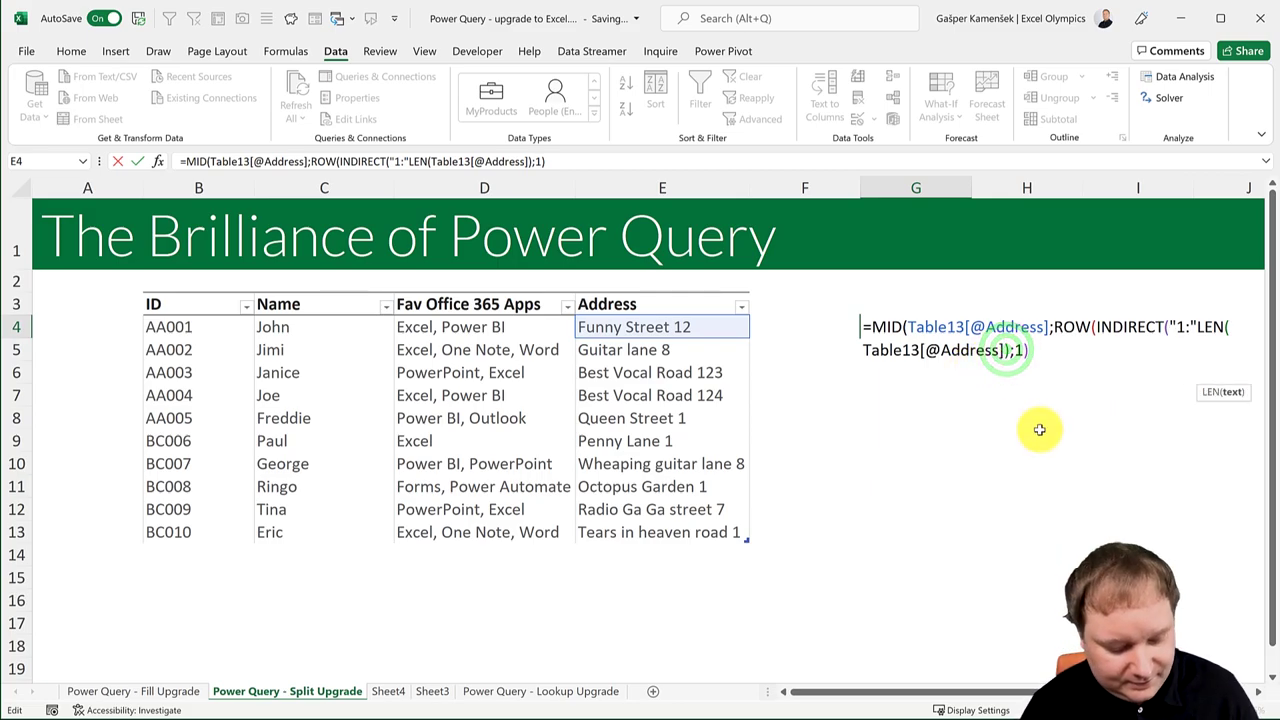
{"action": "type", "text": "))"}
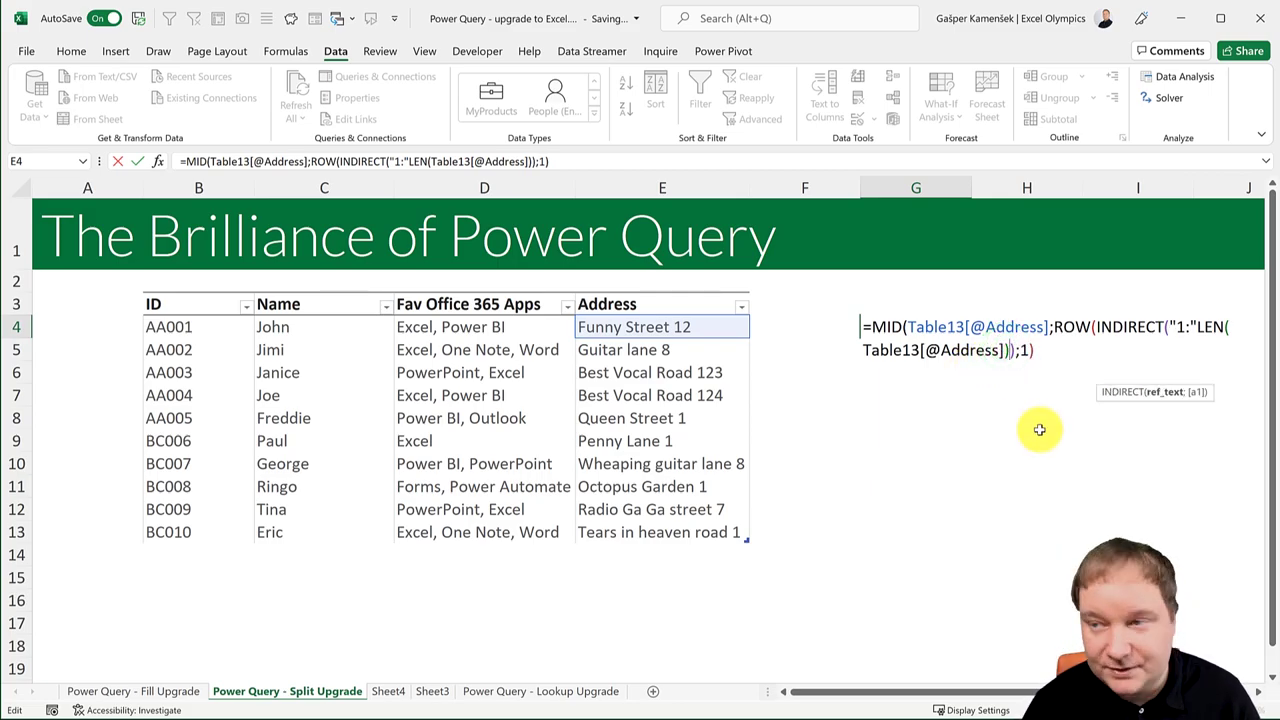
{"action": "left_click", "coordinate": [1054, 347]}
{"action": "key", "text": "Return"}
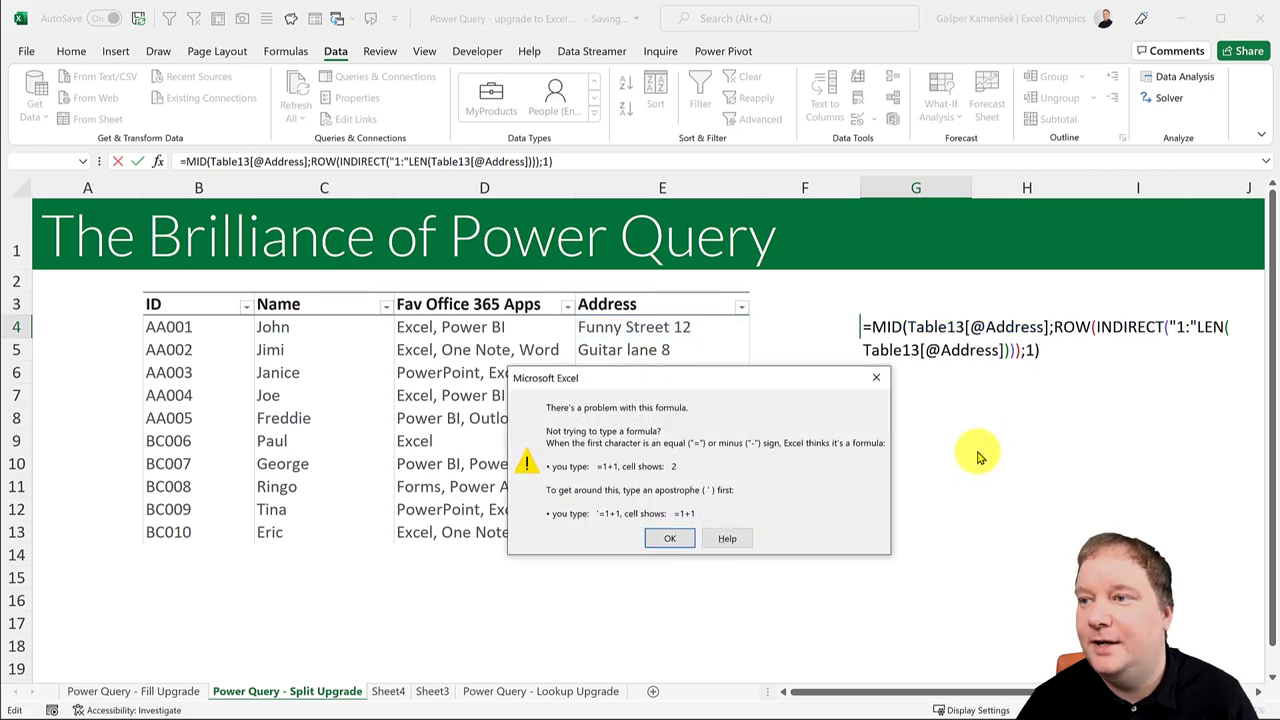
{"action": "key", "text": "Return"}
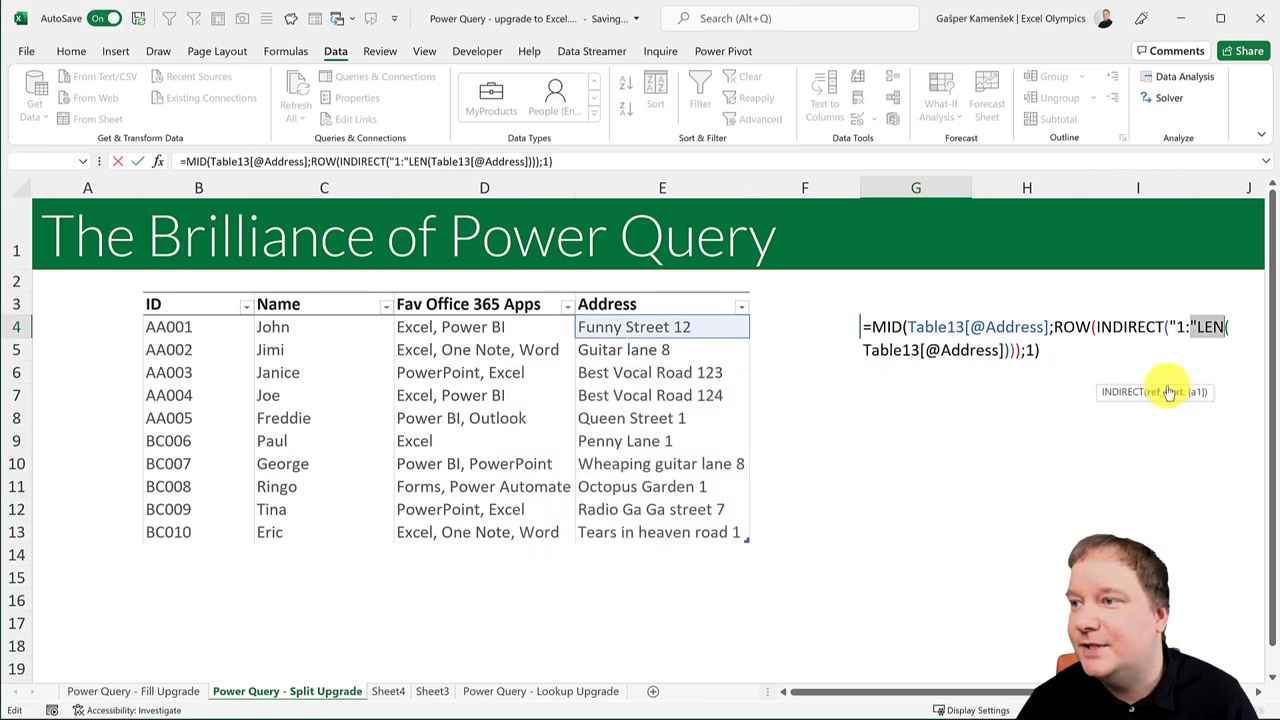
{"action": "left_click", "coordinate": [1197, 327]}
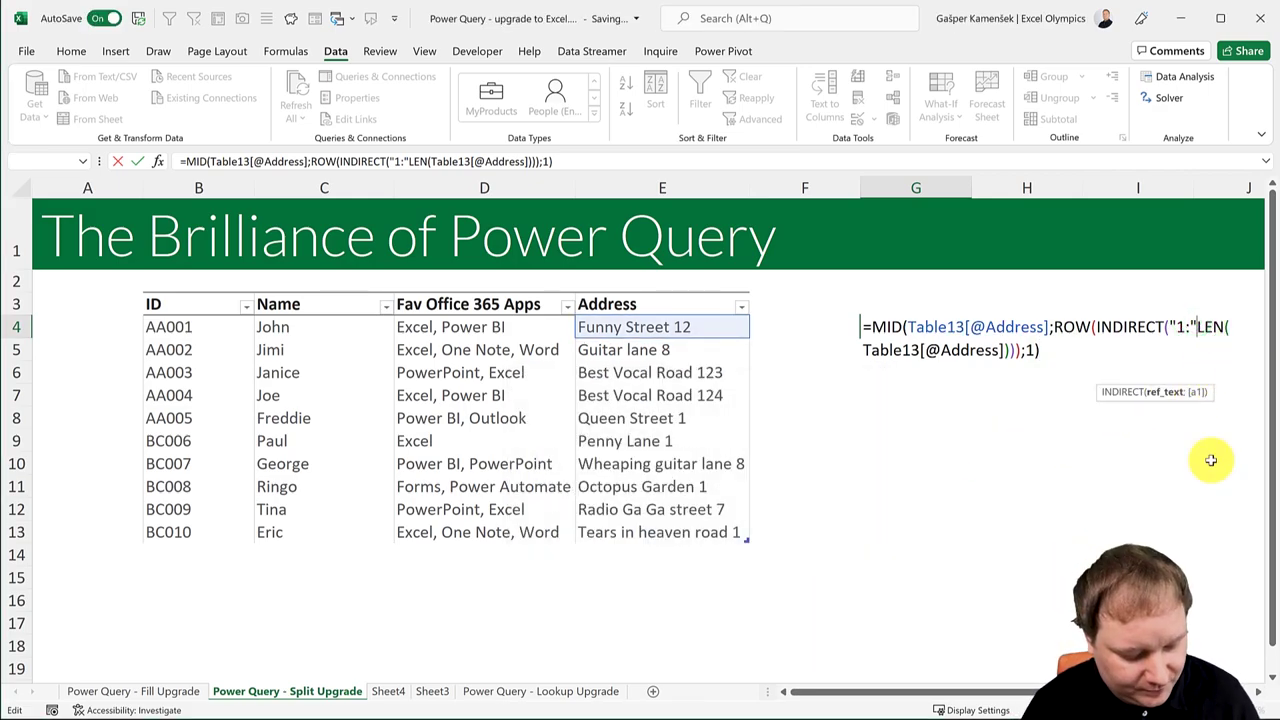
{"action": "type", "text": "&"}
{"action": "key", "text": "Return"}
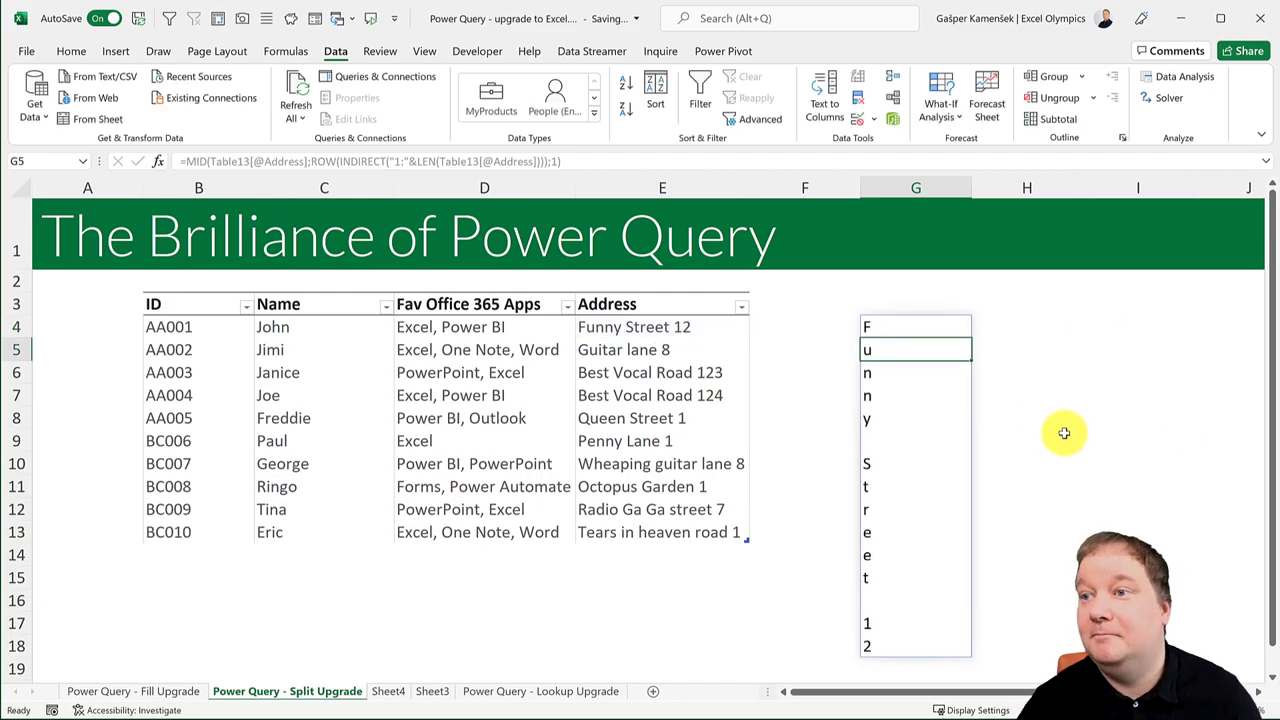
{"action": "left_click", "coordinate": [640, 327]}
{"action": "left_click", "coordinate": [891, 326]}
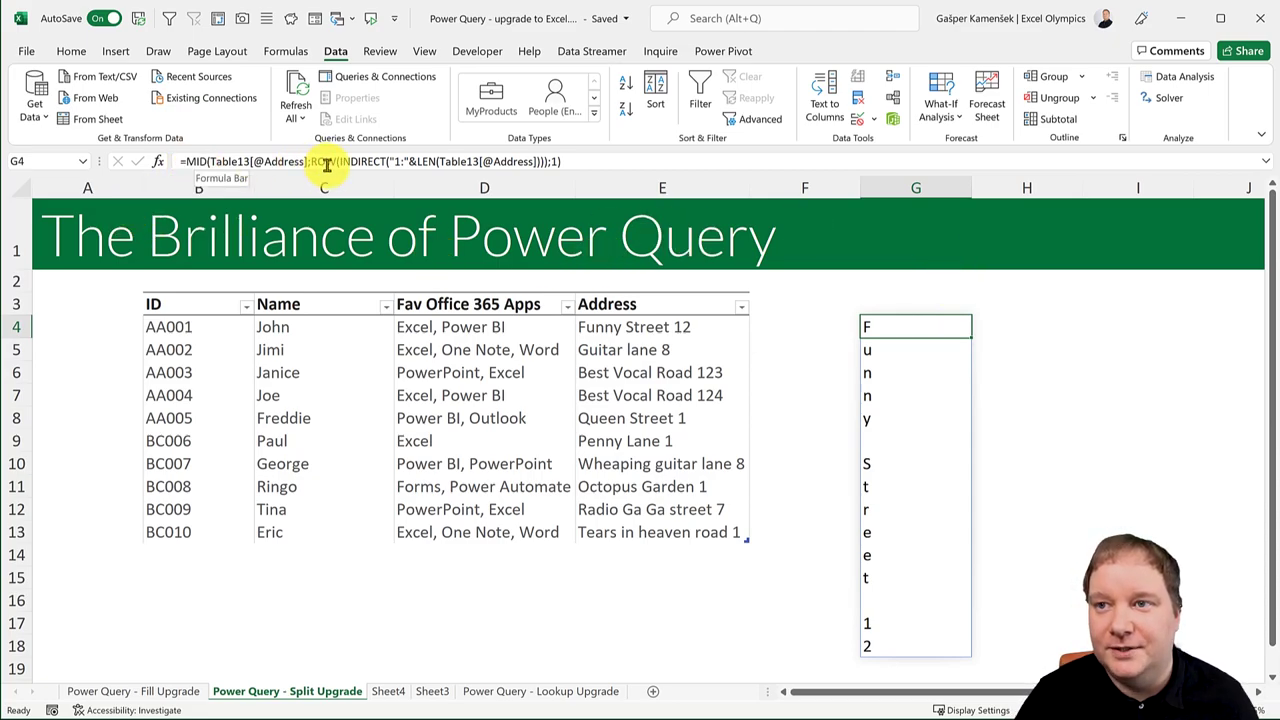
{"action": "left_click_drag", "start_coordinate": [313, 161], "coordinate": [550, 161]}
{"action": "key", "text": "ctrl+c"}
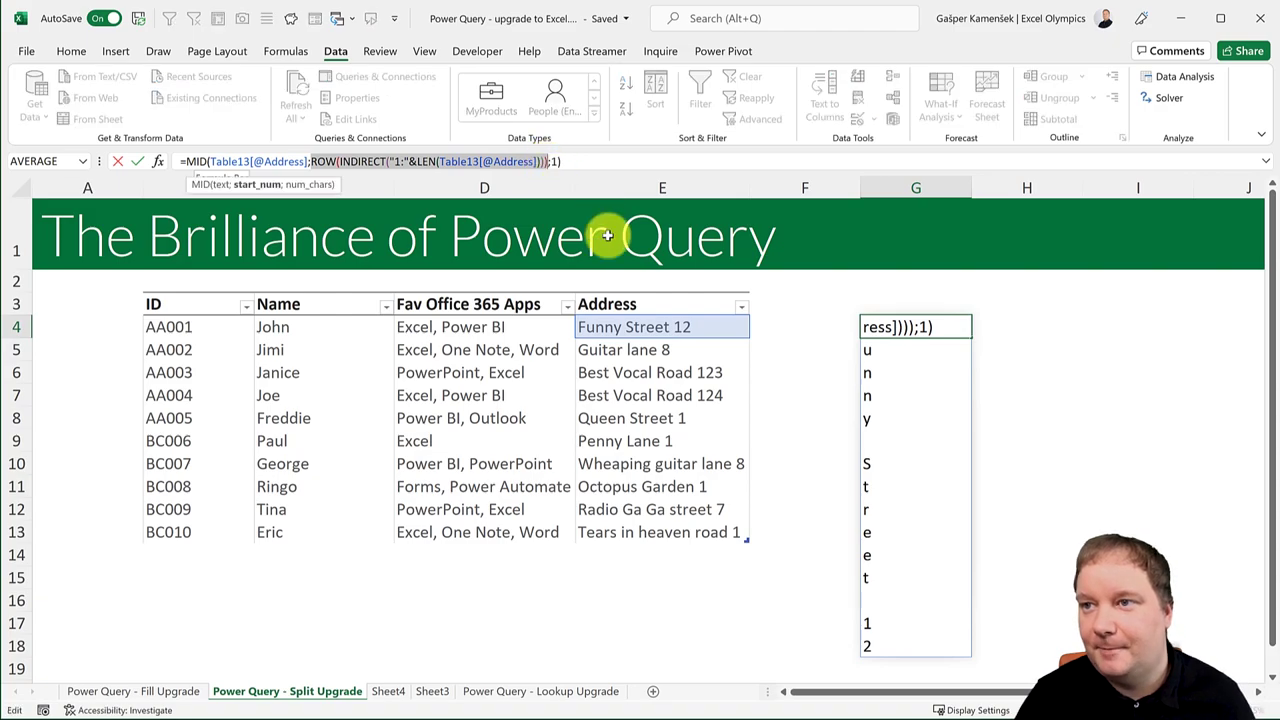
{"action": "key", "text": "Escape"}
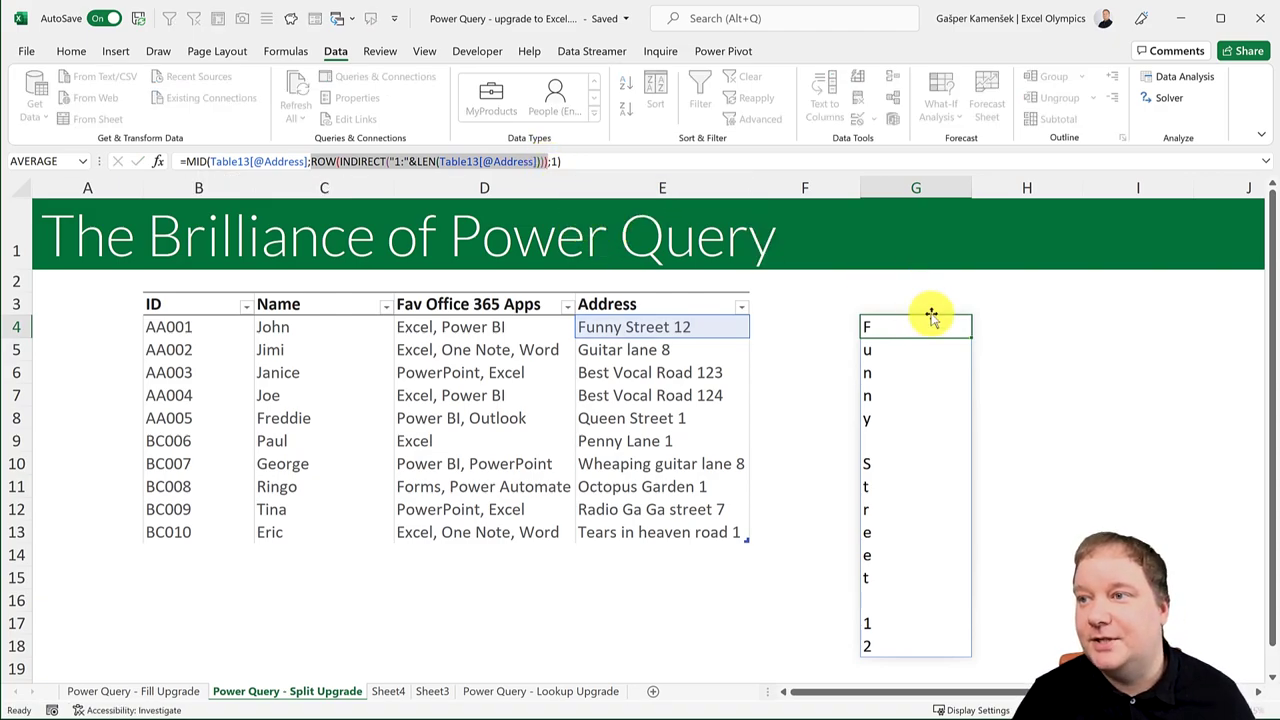
Step: Compare the MID result in G4 with a space using =" " and convert the comparison to numbers by wrapping it in (--(...))
{"action": "left_click", "coordinate": [581, 161]}
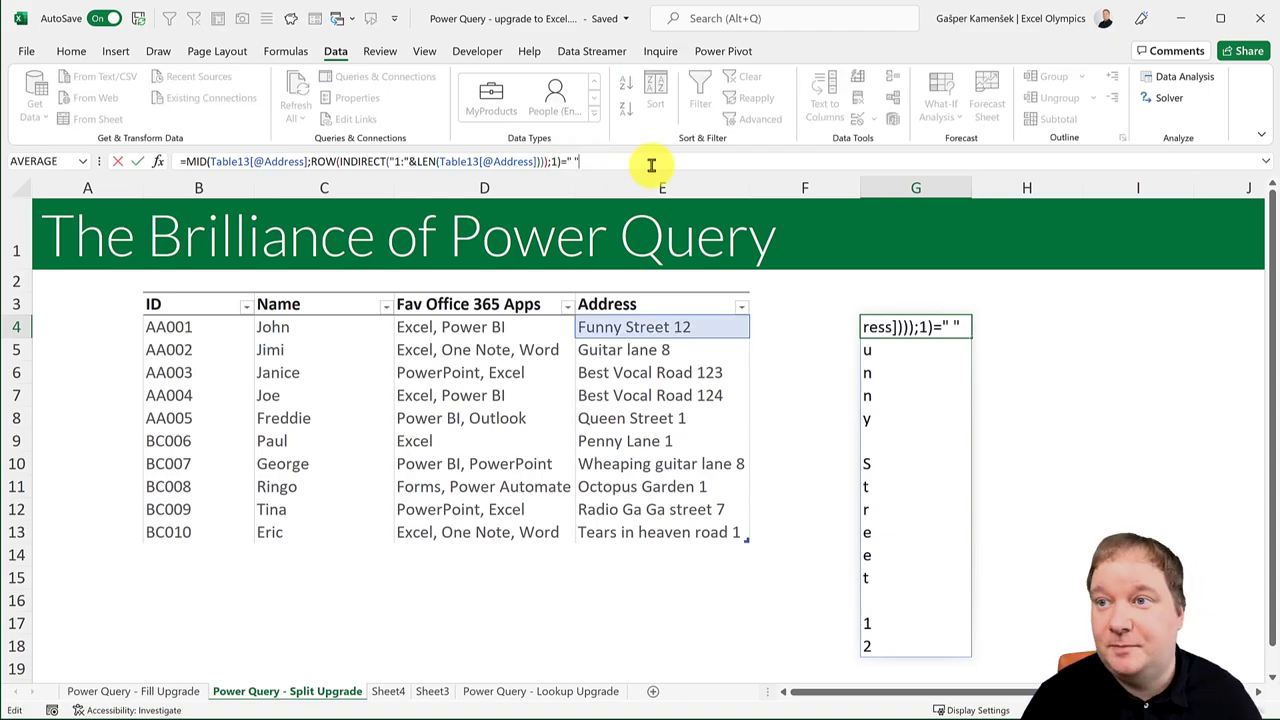
{"action": "key", "text": "Return"}
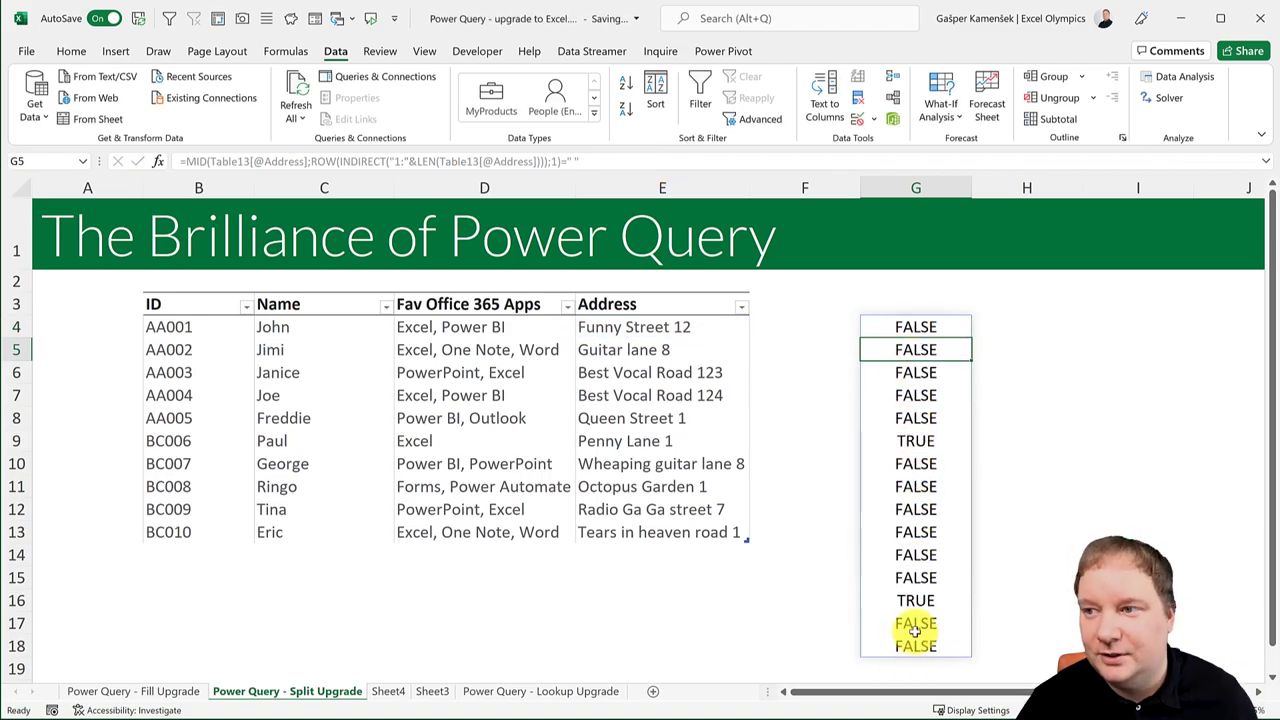
{"action": "left_click", "coordinate": [916, 326]}
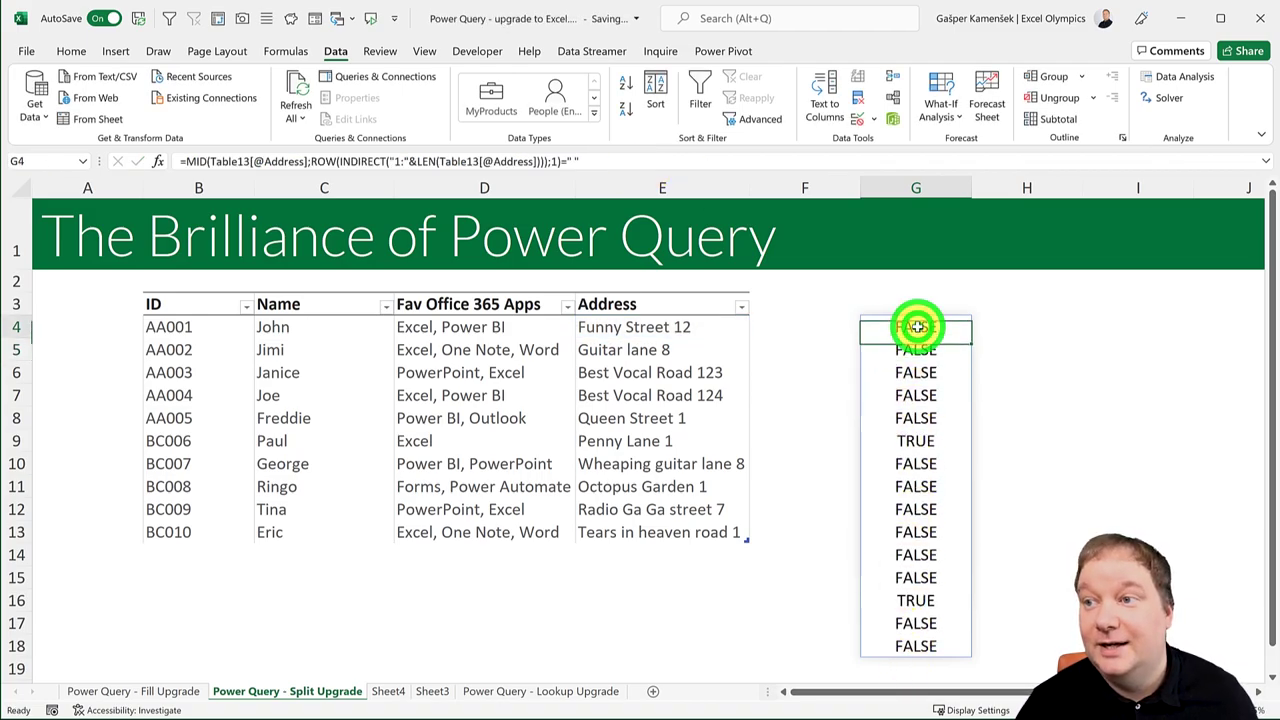
{"action": "left_click", "coordinate": [187, 162]}
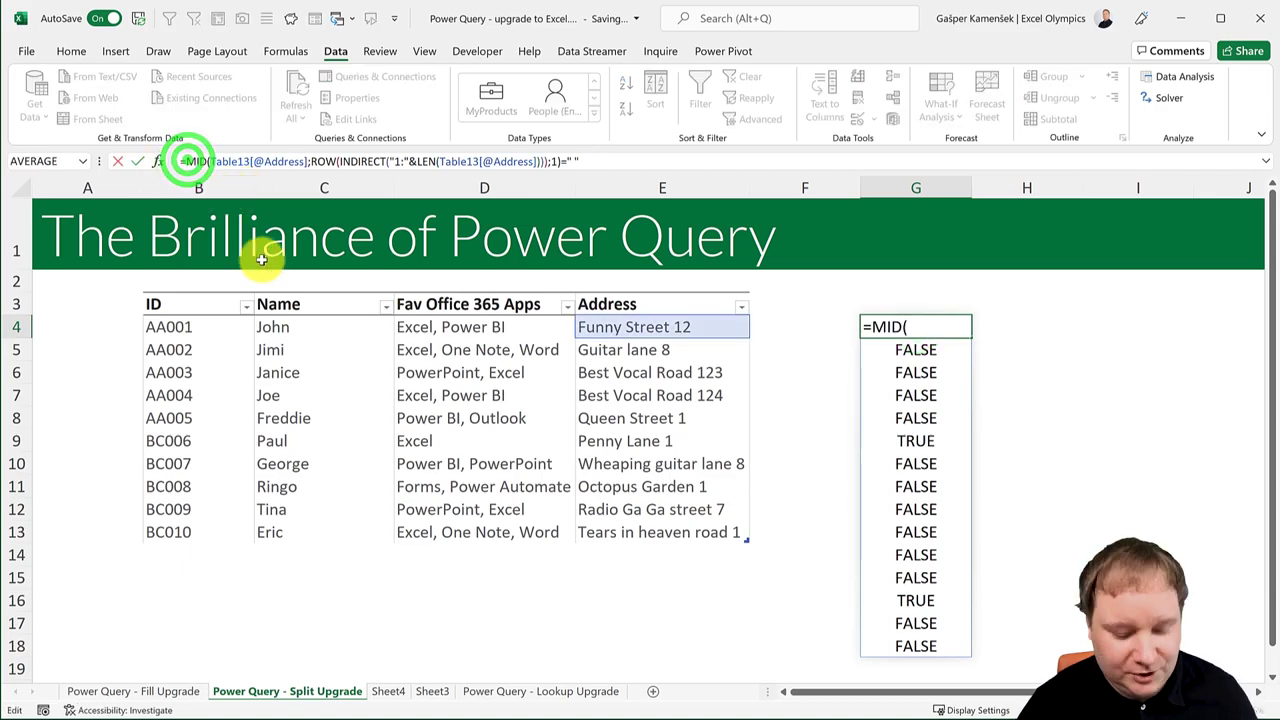
{"action": "type", "text": "(--("}
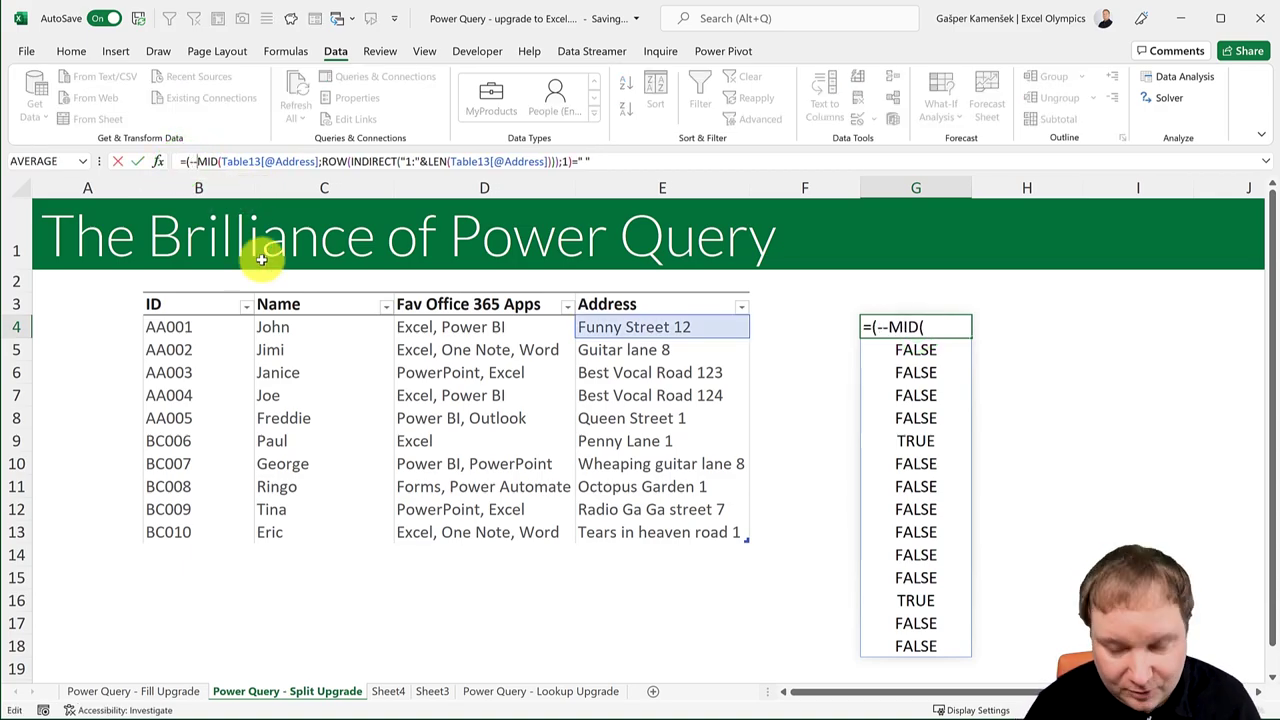
{"action": "left_click", "coordinate": [652, 163]}
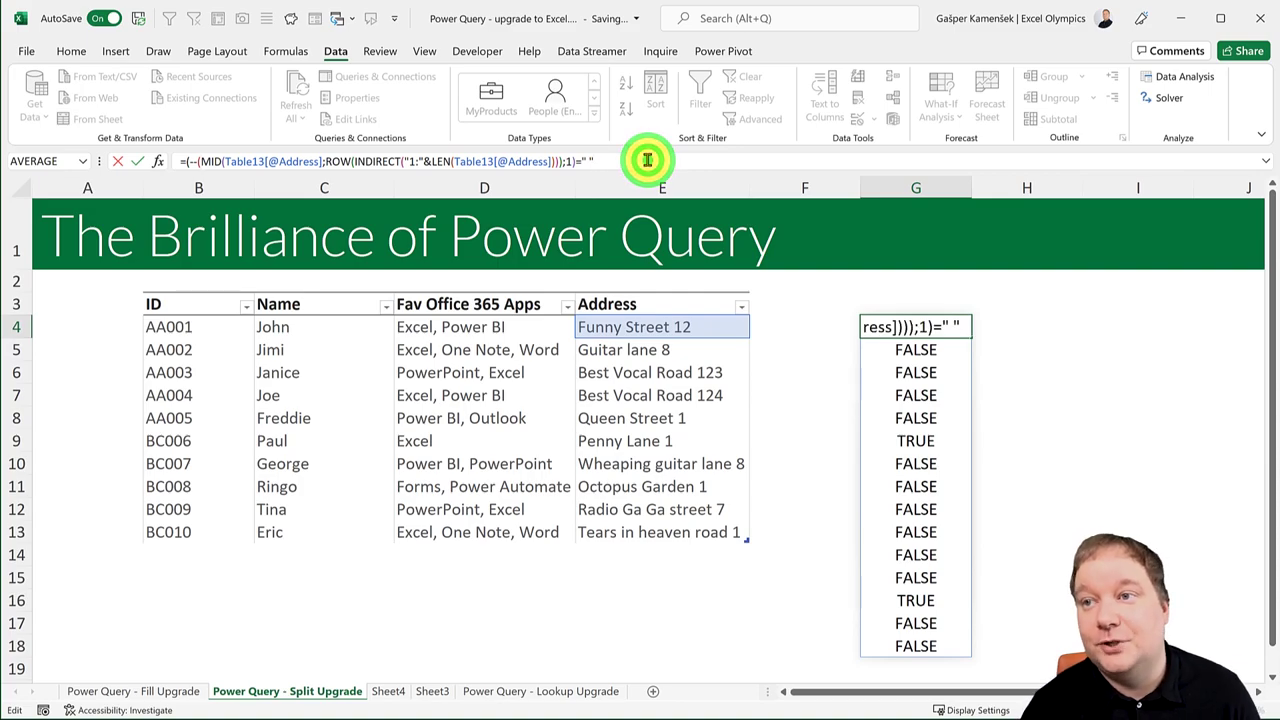
{"action": "type", "text": "))"}
{"action": "key", "text": "Return"}
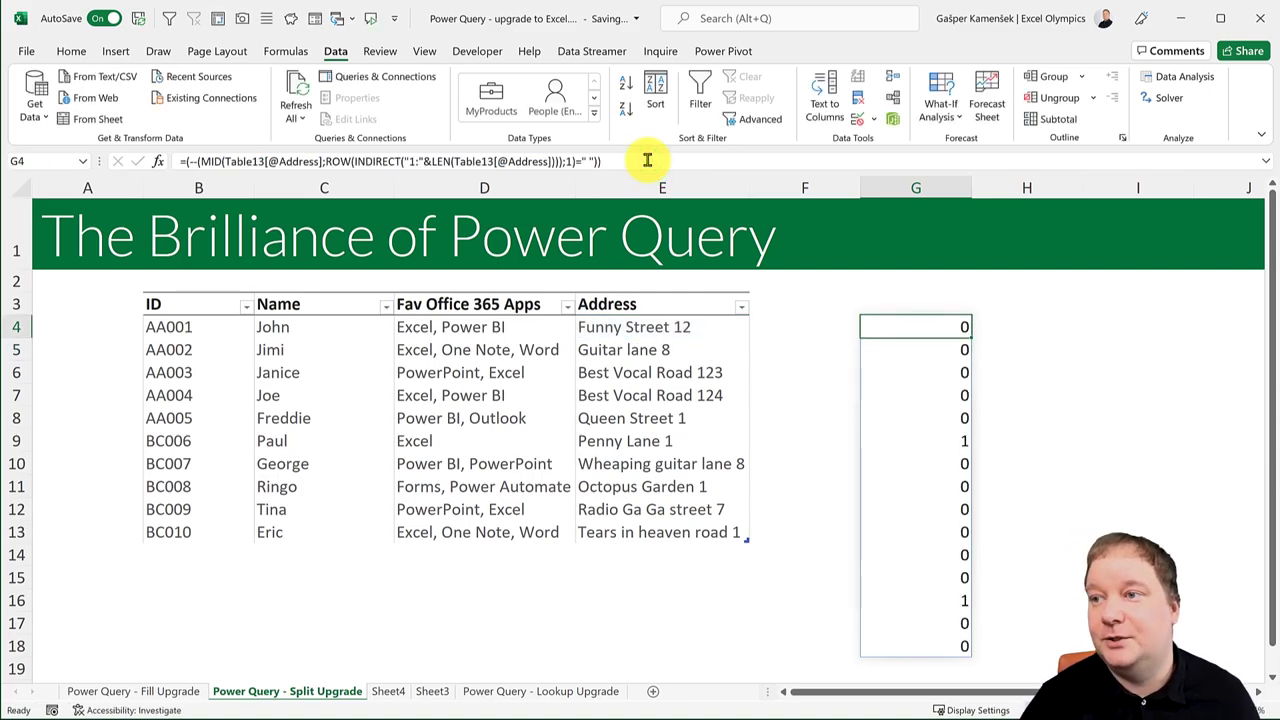
{"action": "left_click", "coordinate": [643, 163]}
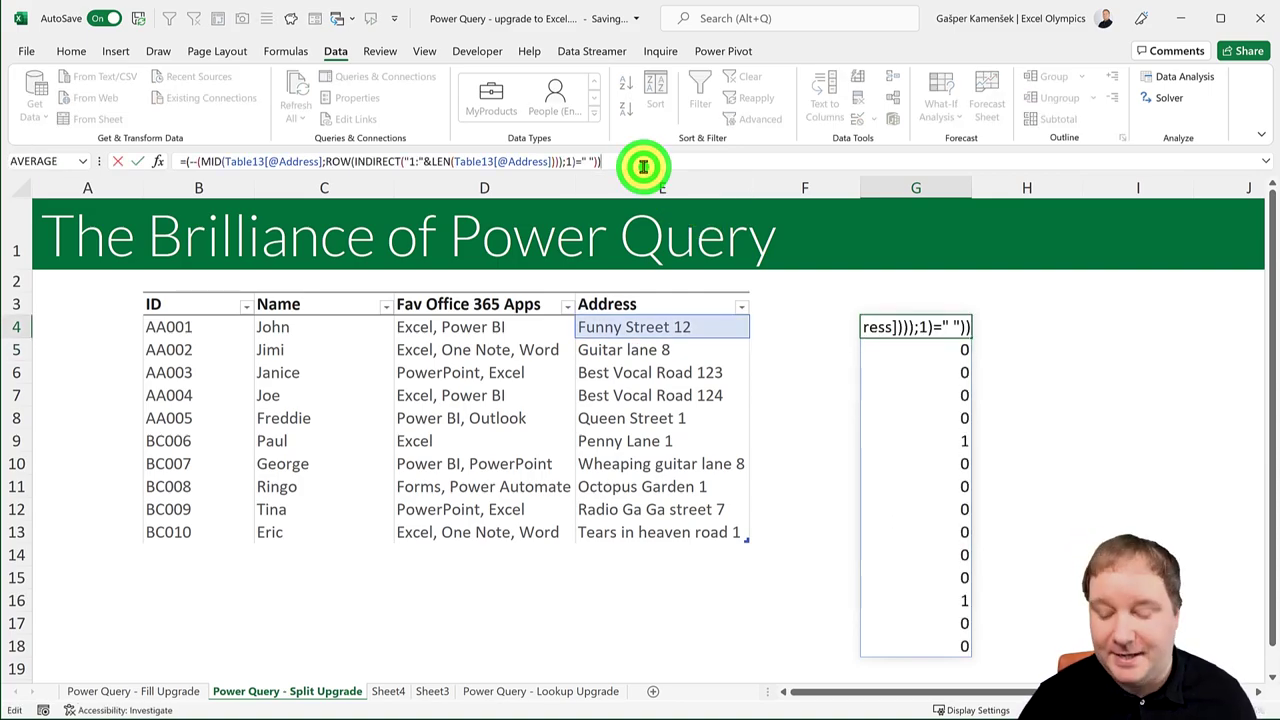
{"action": "type", "text": "*"}
{"action": "key", "text": "ctrl+v"}
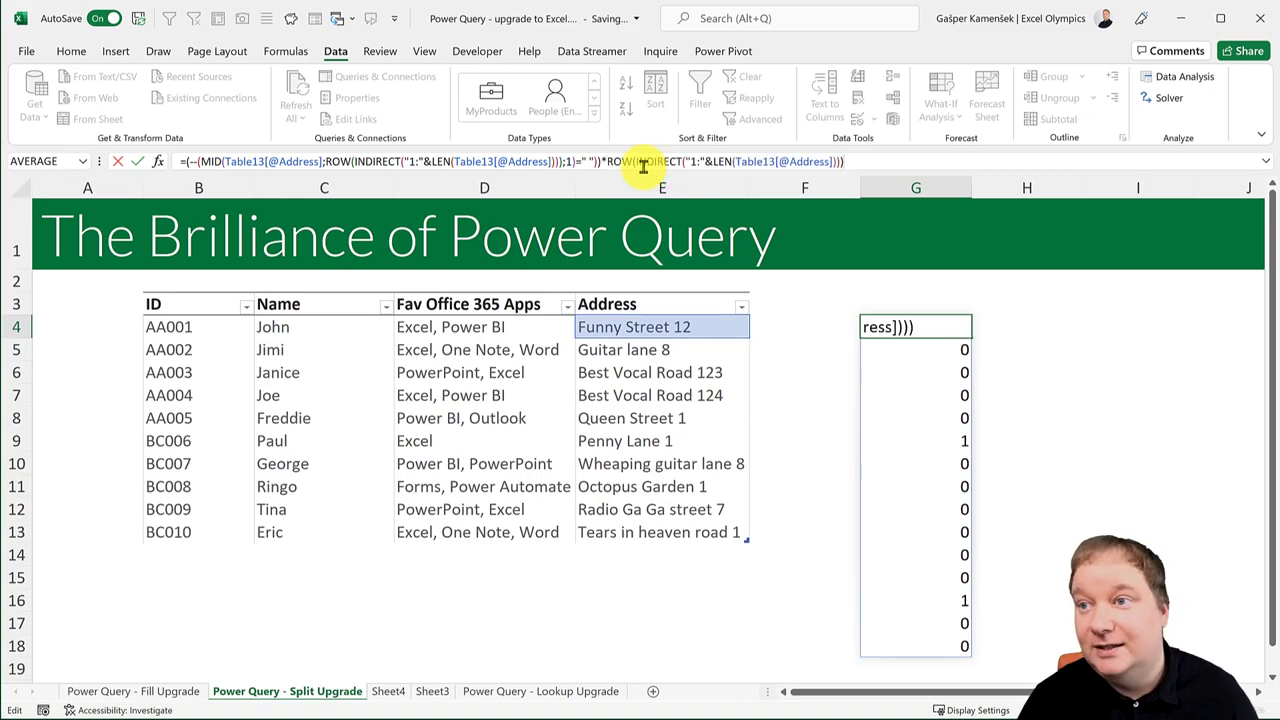
{"action": "key", "text": "Return"}
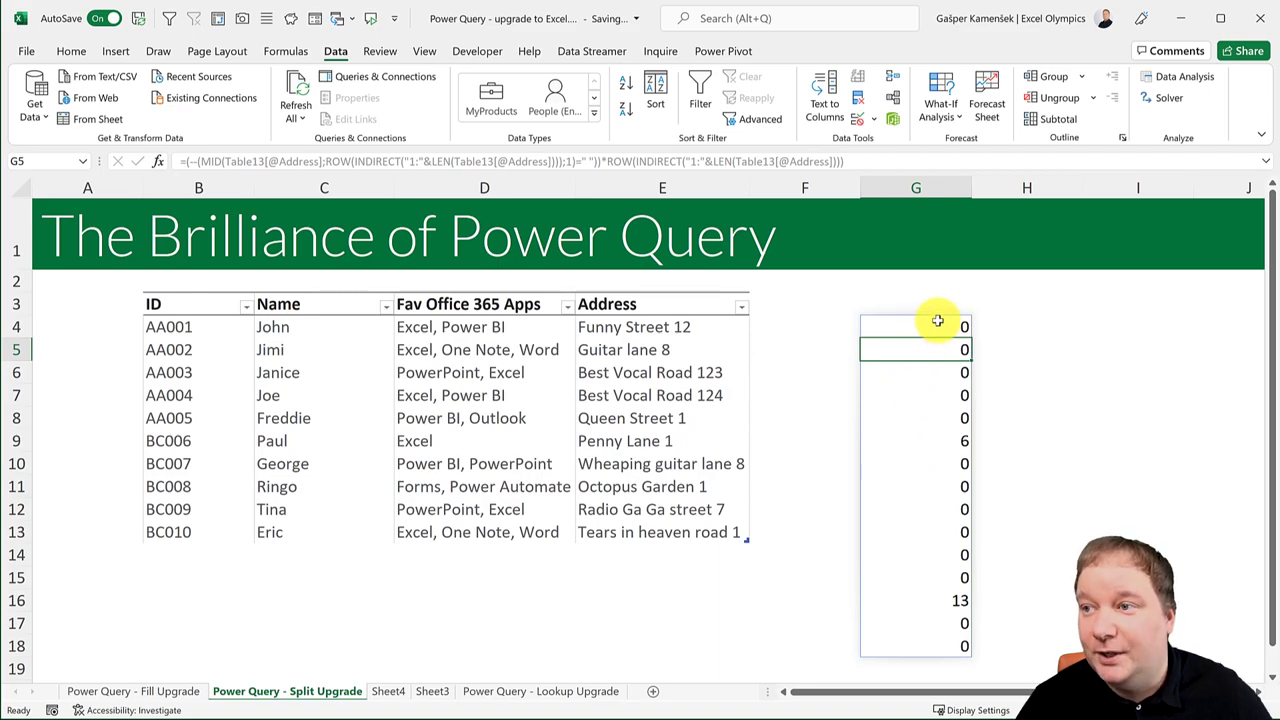
{"action": "left_click", "coordinate": [950, 320]}
{"action": "left_click", "coordinate": [948, 443]}
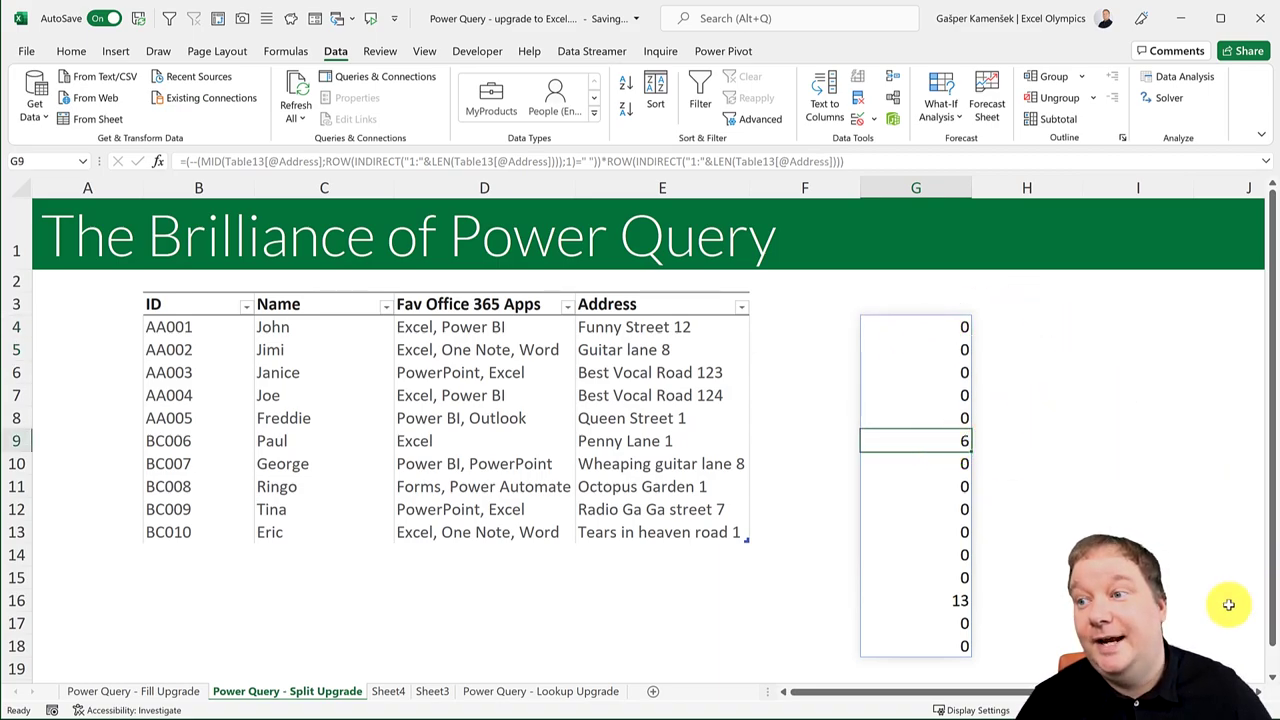
{"action": "left_click", "coordinate": [940, 600]}
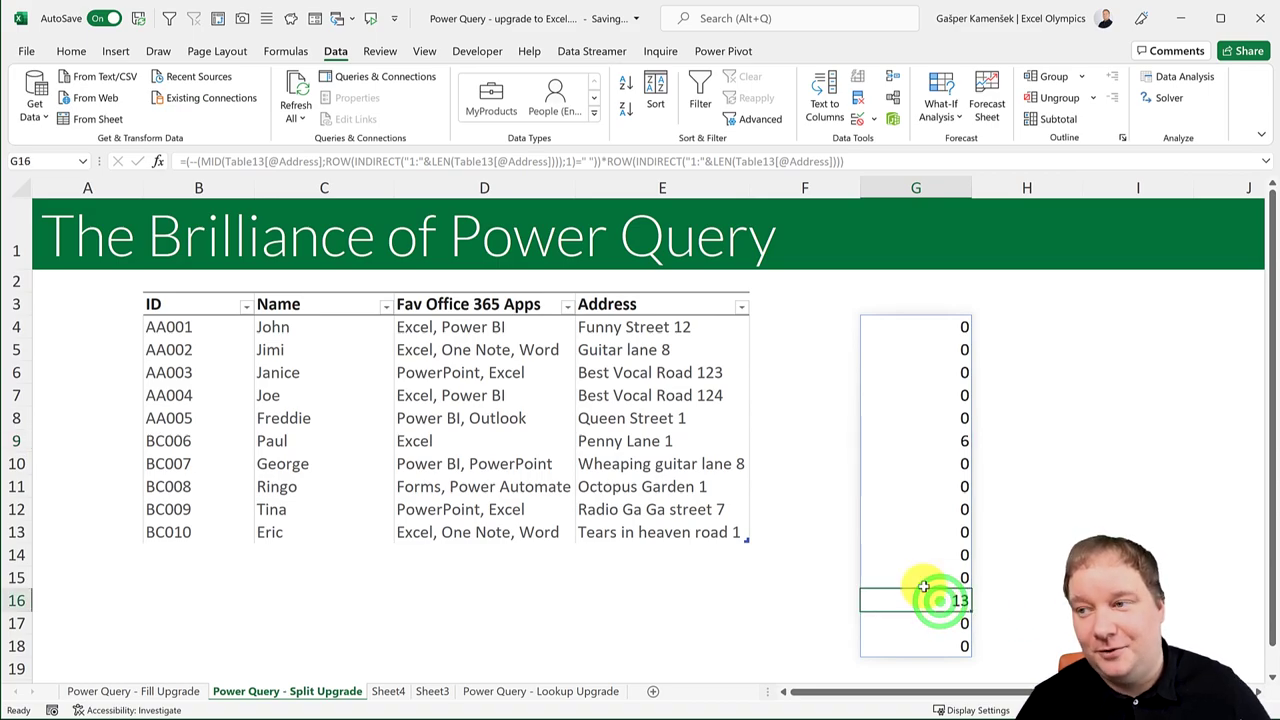
Step: Wrap the whole G4 formula in MAX() and move it to F4 so it fills a new table column beside Address
{"action": "left_click", "coordinate": [940, 325]}
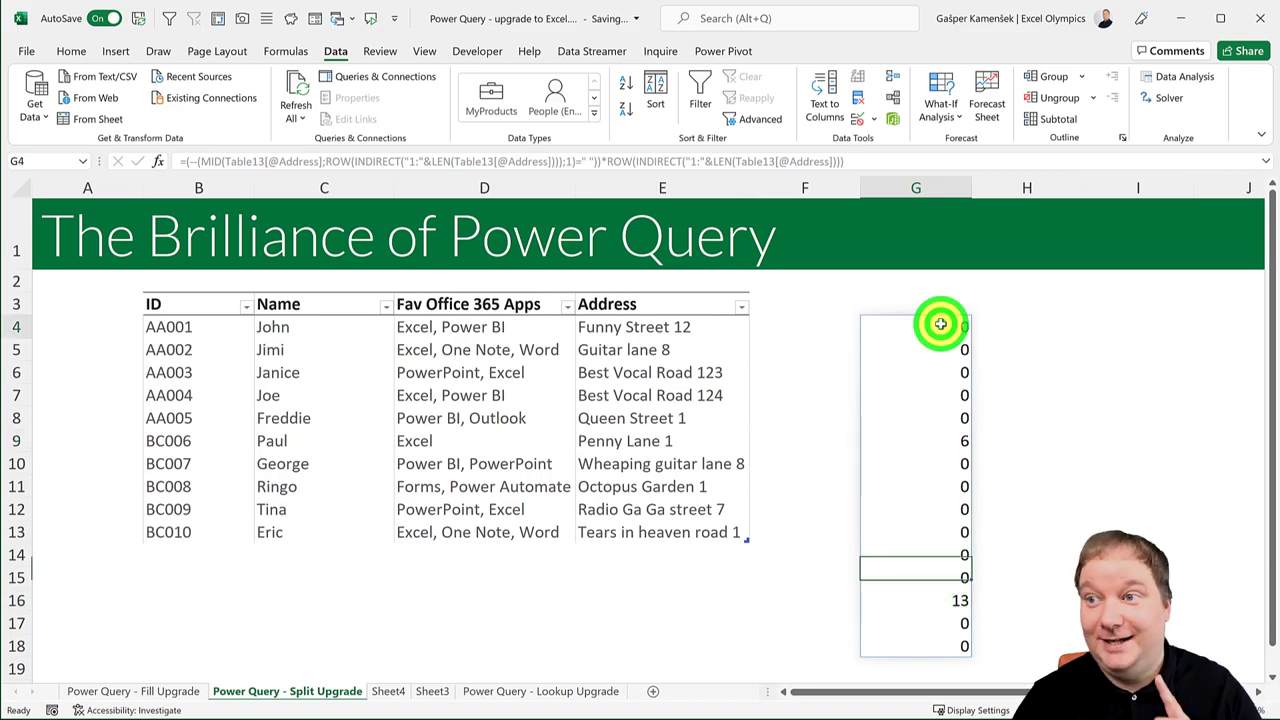
{"action": "left_click", "coordinate": [190, 161]}
{"action": "type", "text": "MAX("}
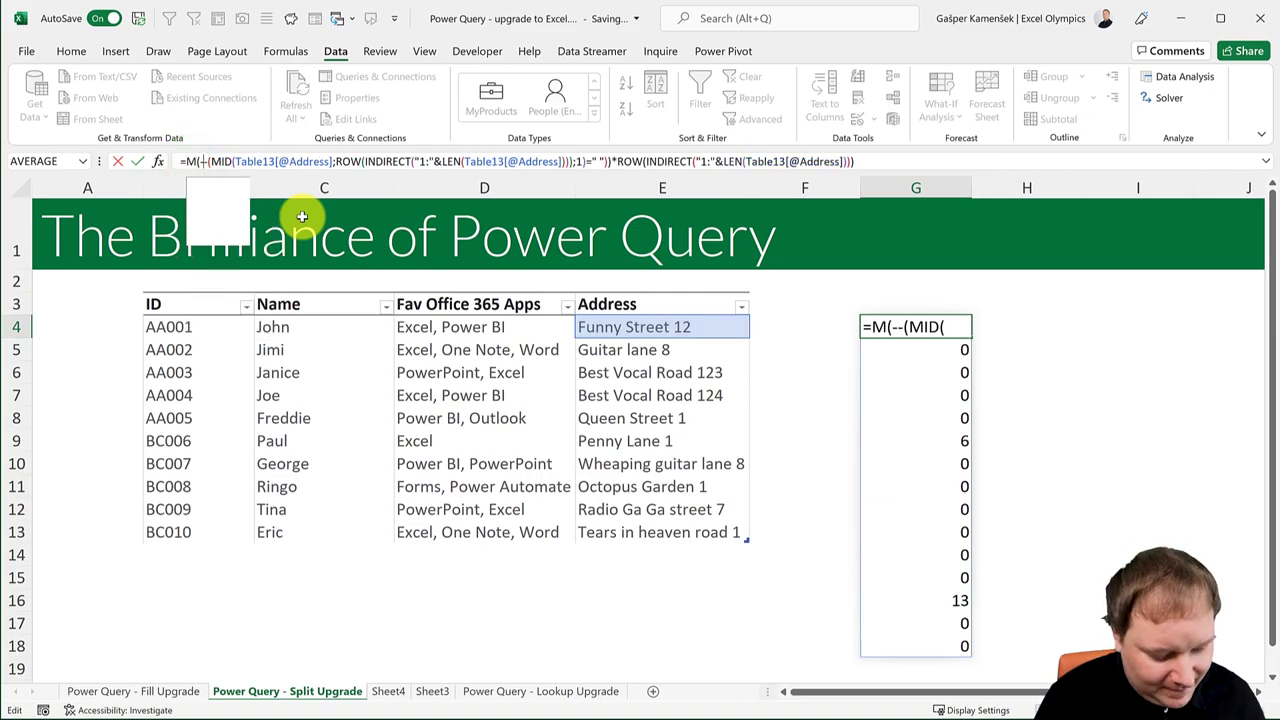
{"action": "left_click", "coordinate": [900, 161]}
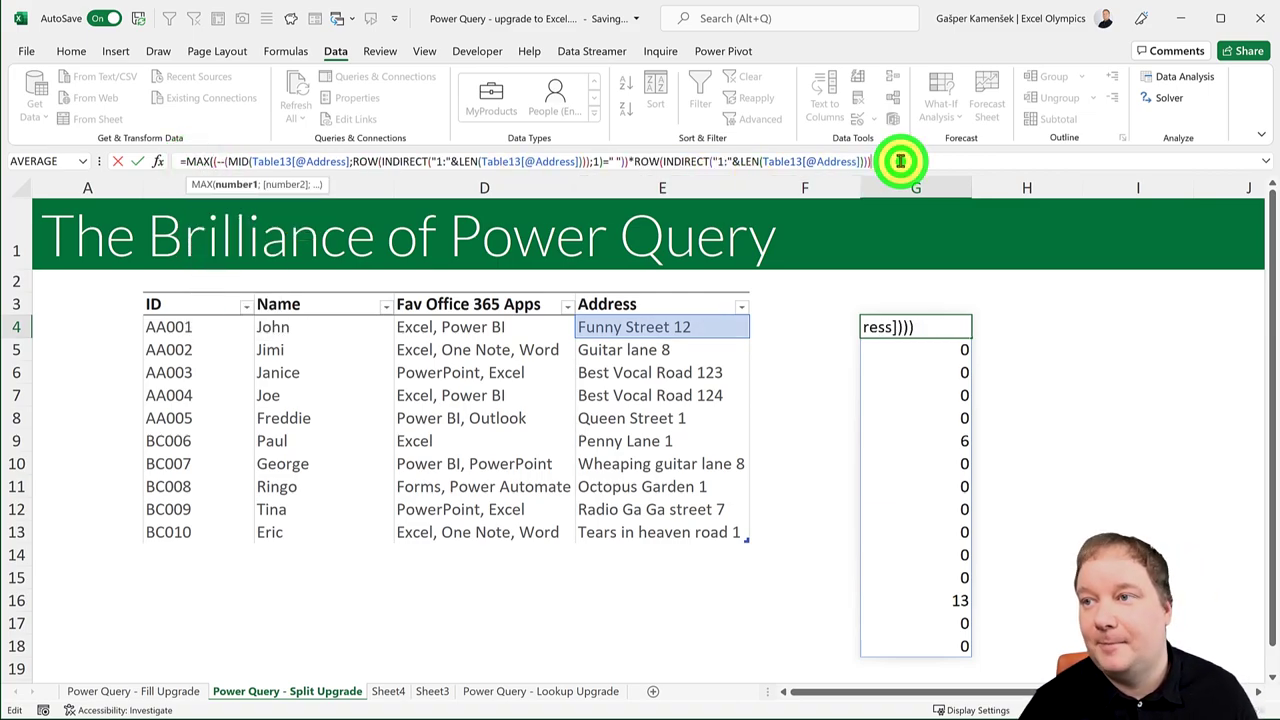
{"action": "type", "text": ")"}
{"action": "key", "text": "Return"}
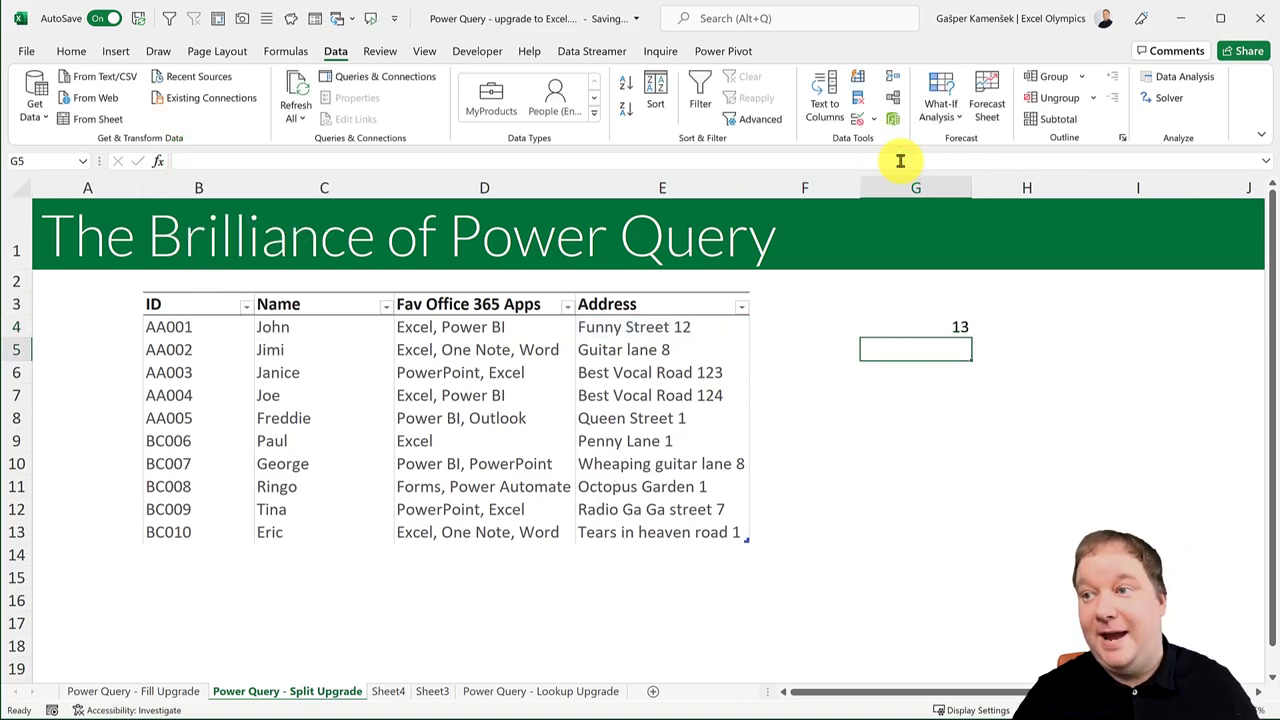
{"action": "left_click", "coordinate": [932, 327]}
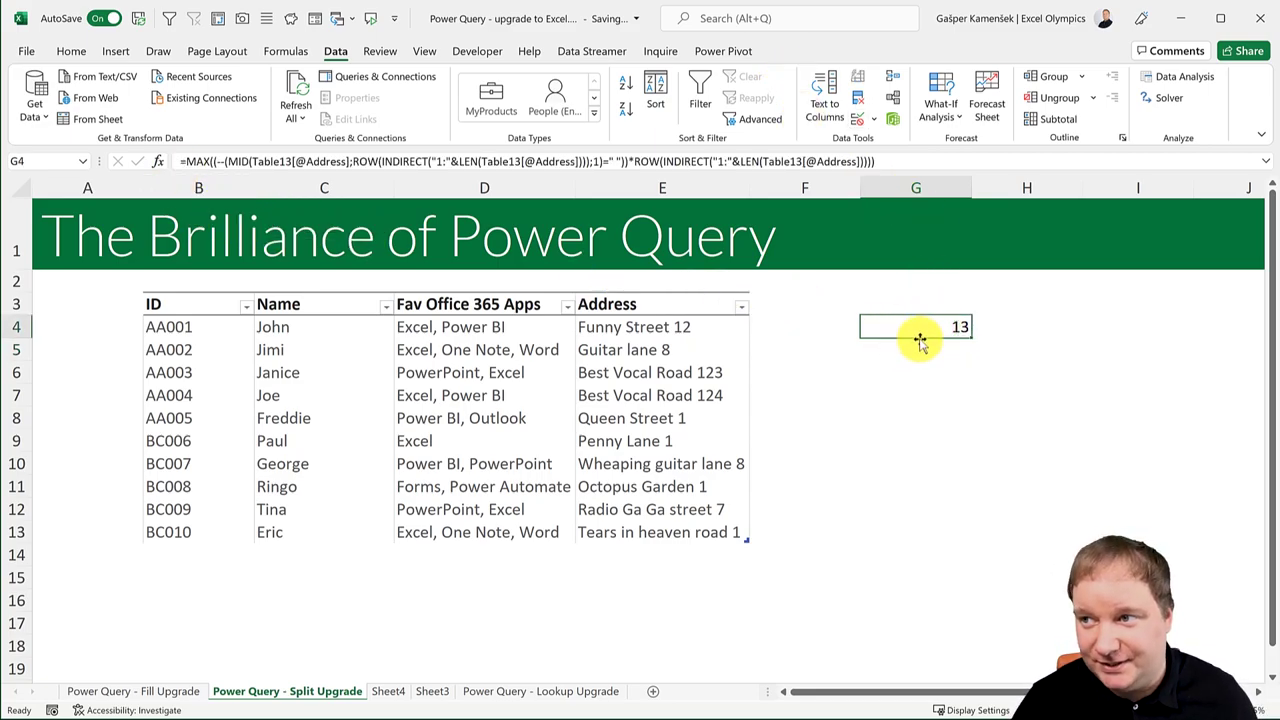
{"action": "left_click_drag", "start_coordinate": [917, 339], "coordinate": [817, 337]}
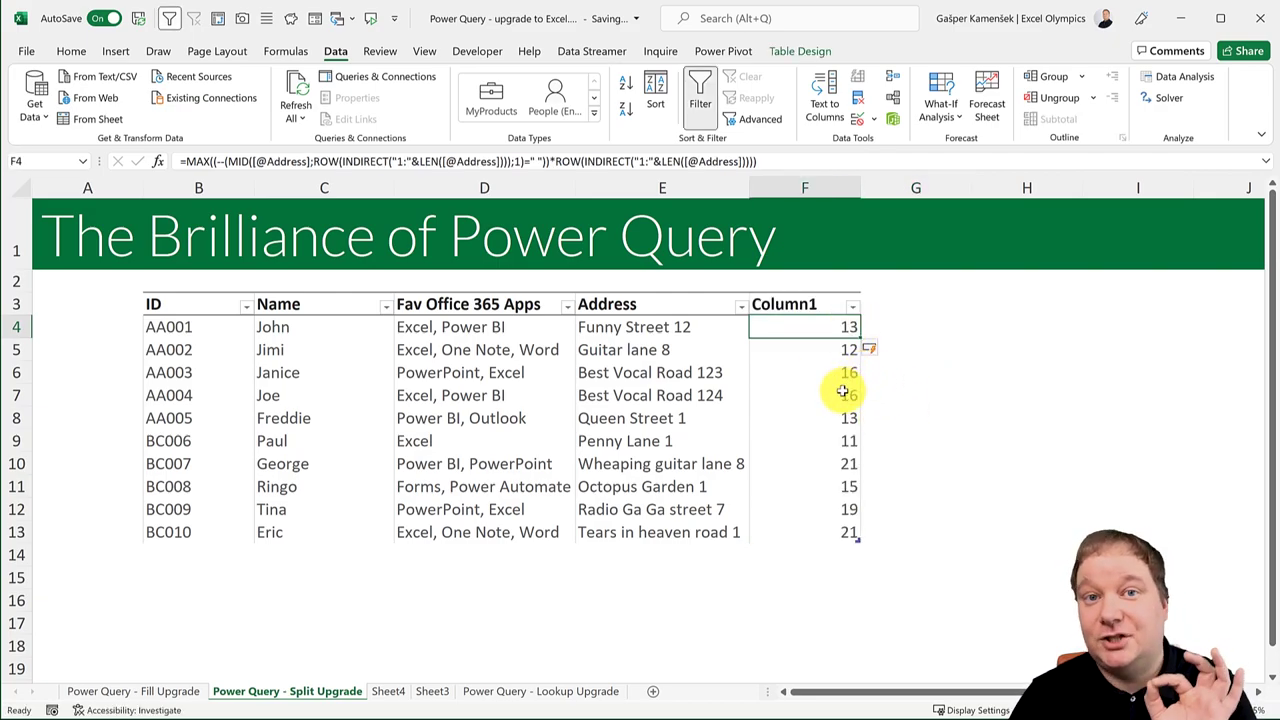
{"action": "left_click", "coordinate": [185, 158]}
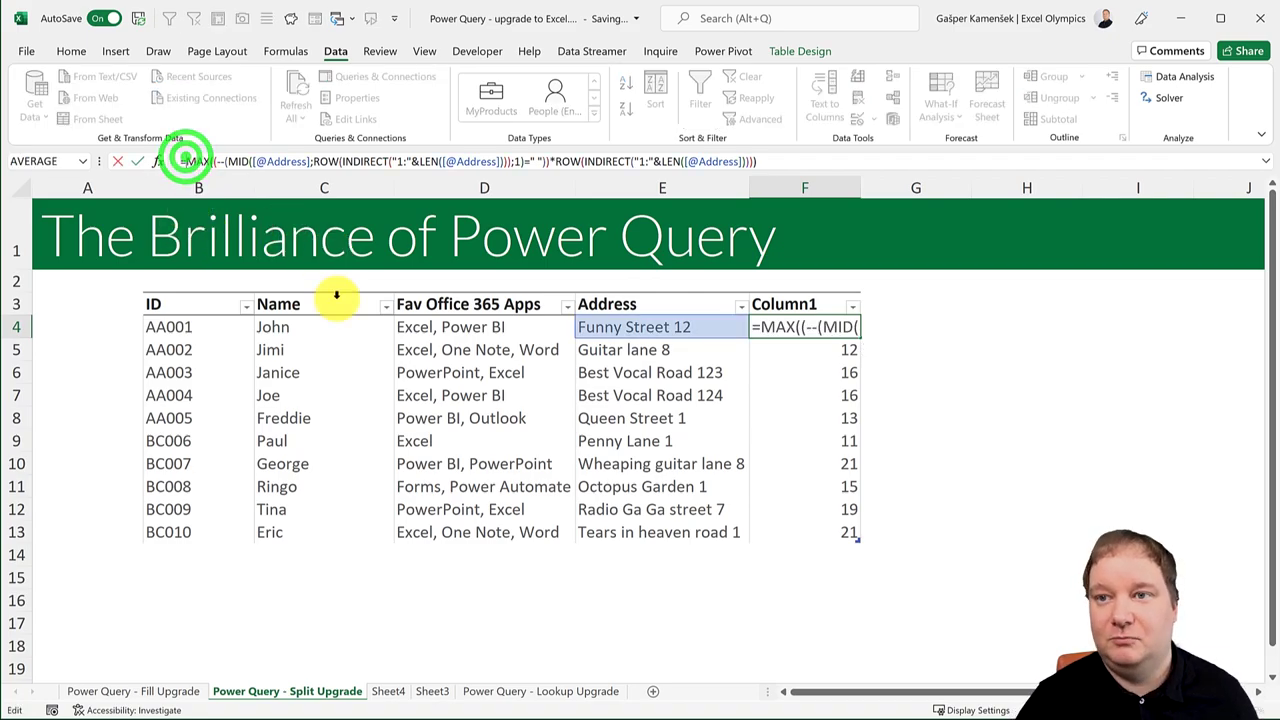
{"action": "type", "text": "MID"}
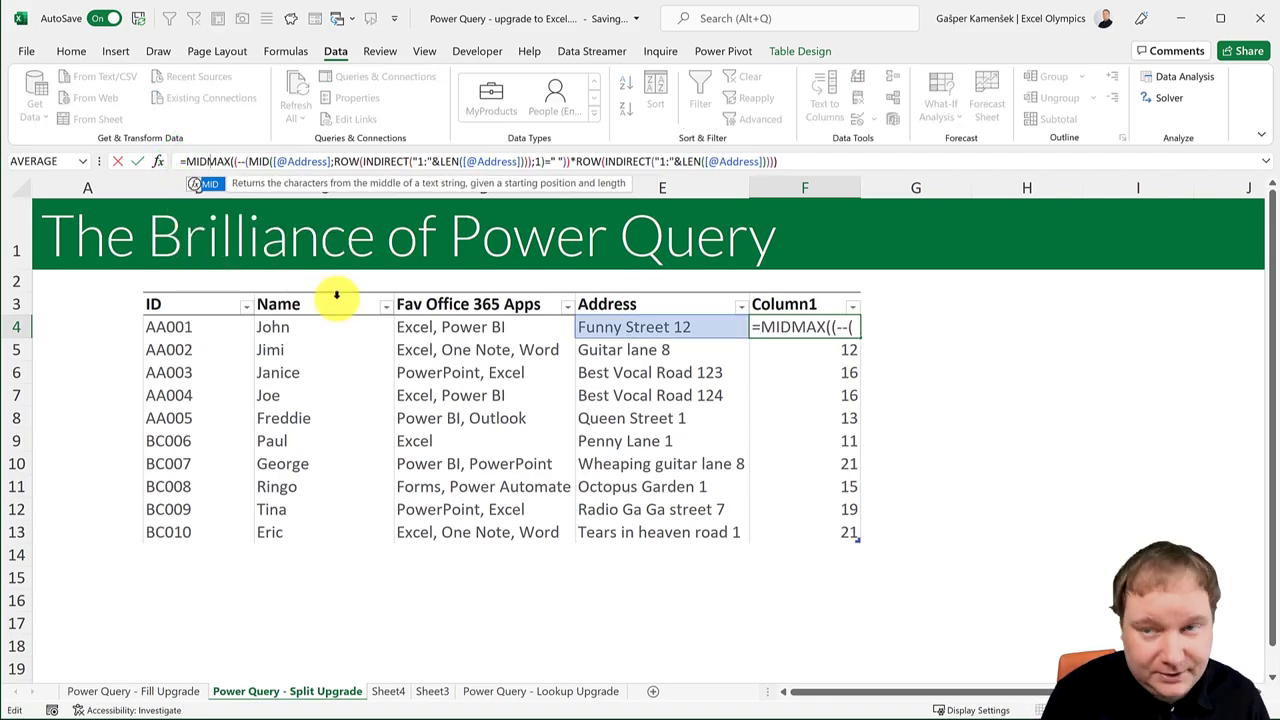
{"action": "type", "text": "("}
{"action": "left_click", "coordinate": [612, 327]}
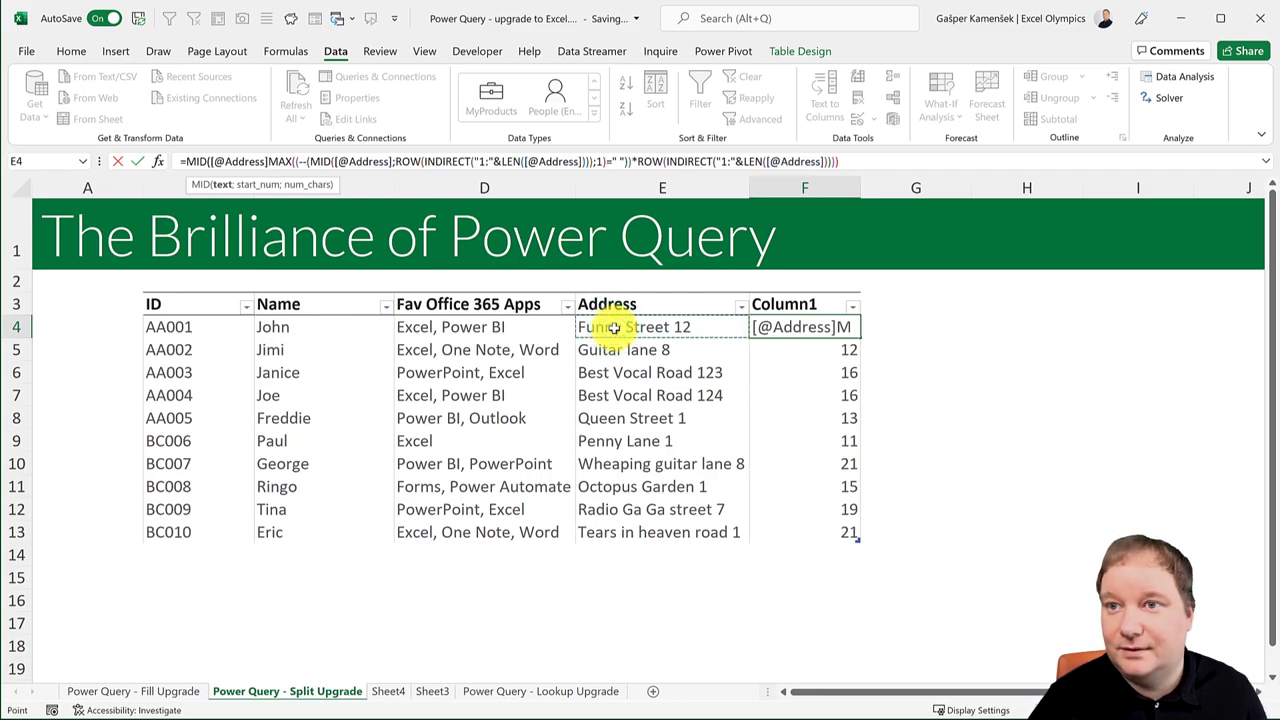
{"action": "type", "text": ";"}
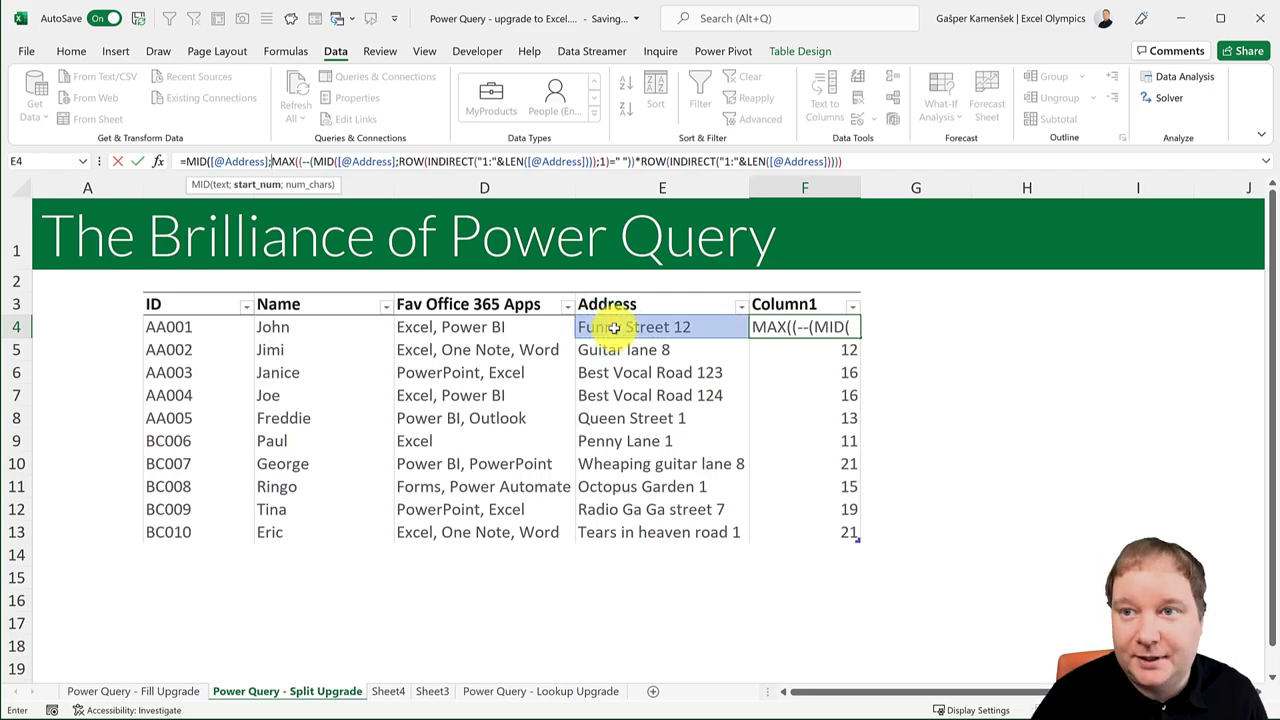
{"action": "left_click", "coordinate": [865, 162]}
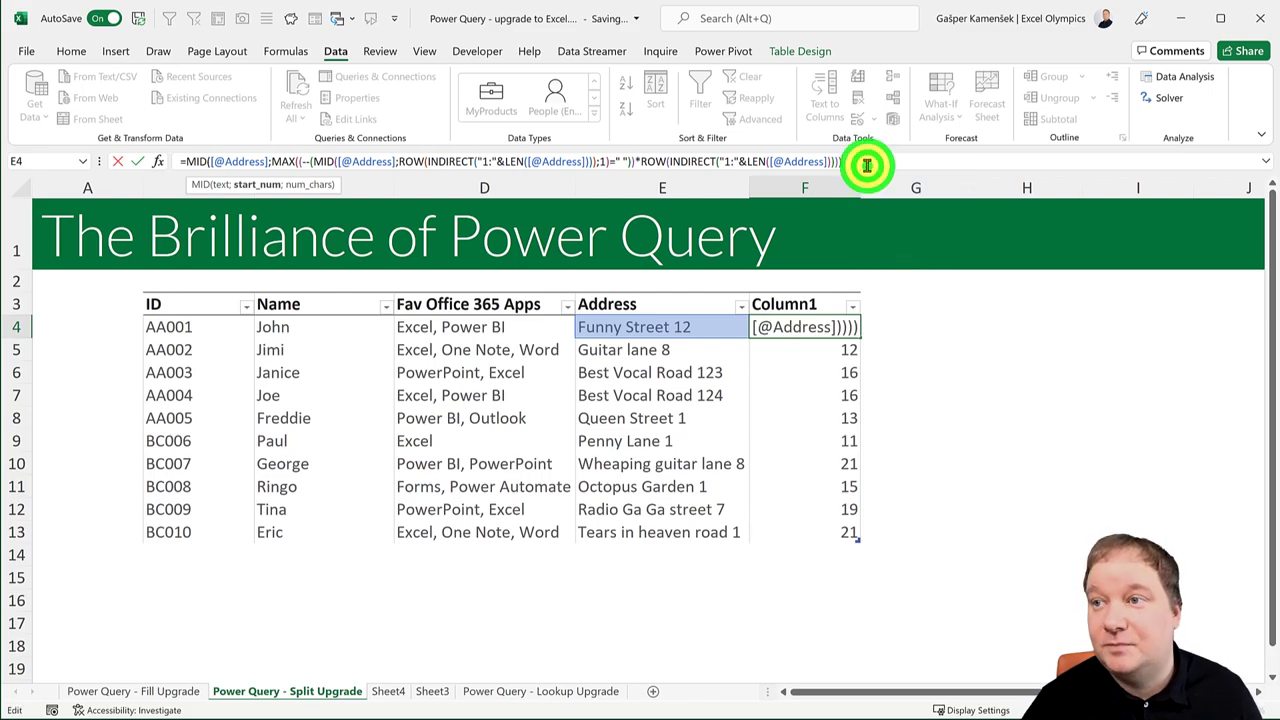
{"action": "type", "text": "+1;"}
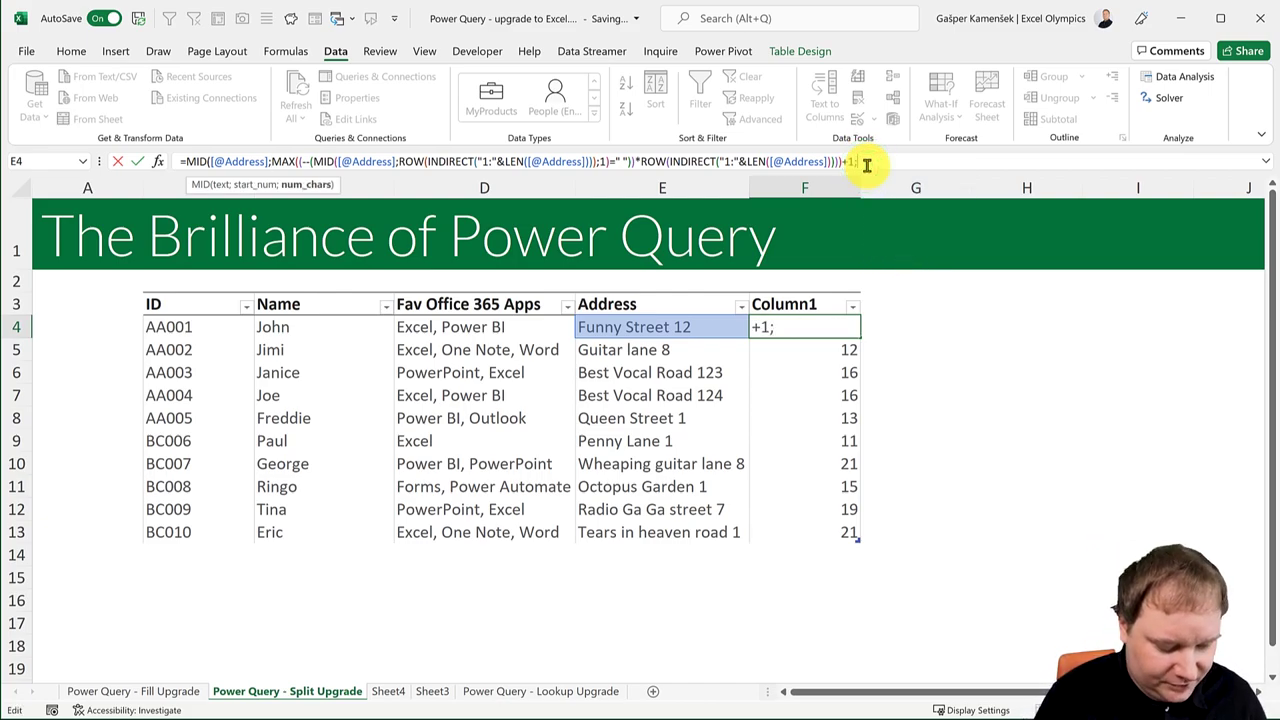
{"action": "type", "text": "50)"}
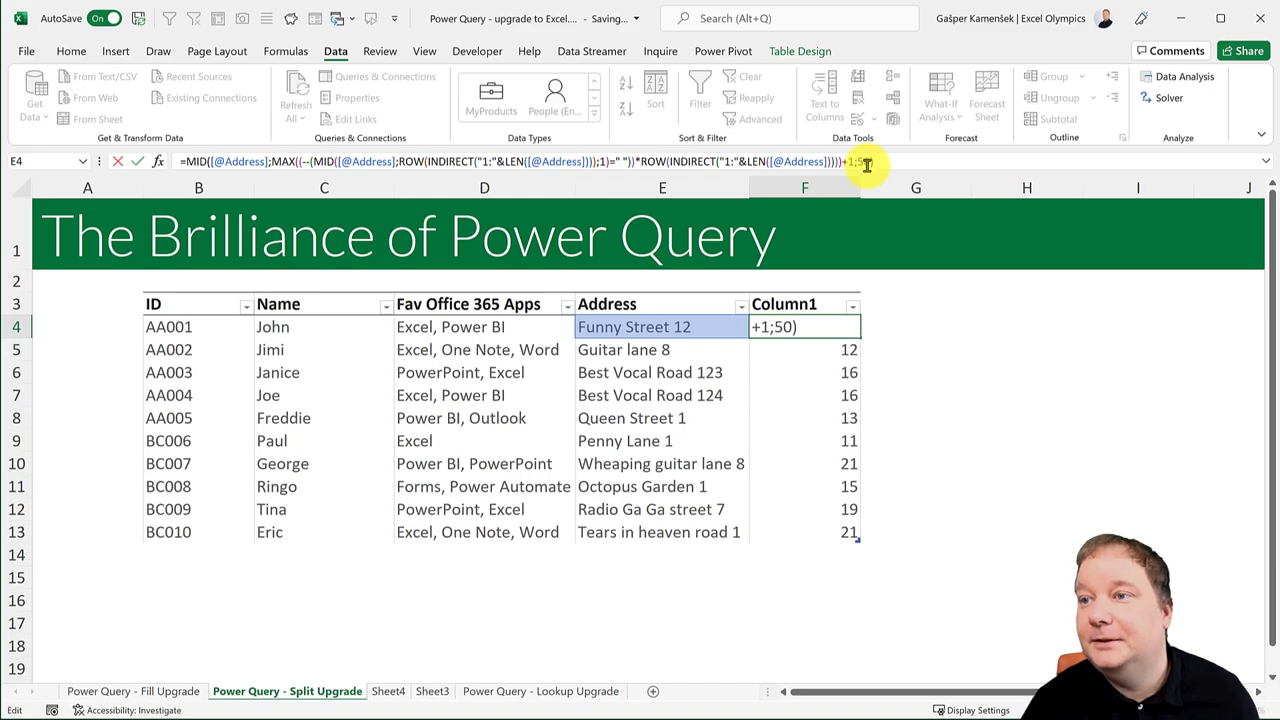
{"action": "key", "text": "Return"}
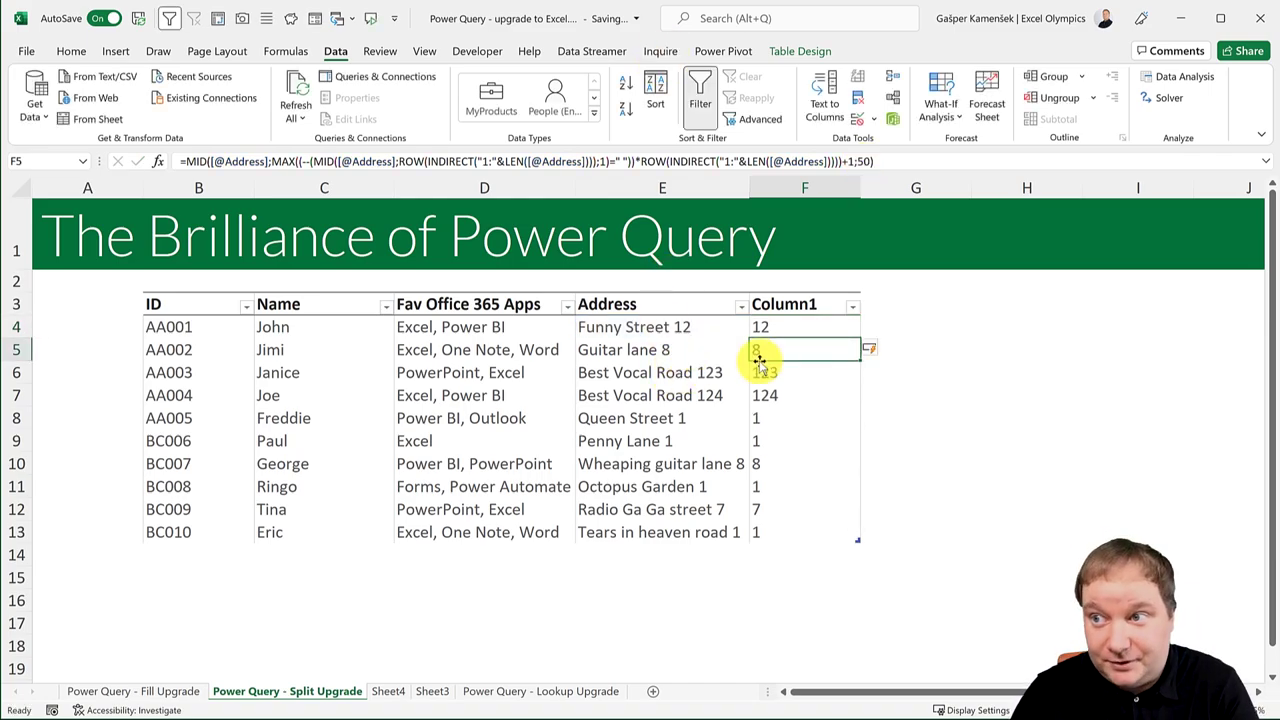
{"action": "left_click", "coordinate": [779, 331]}
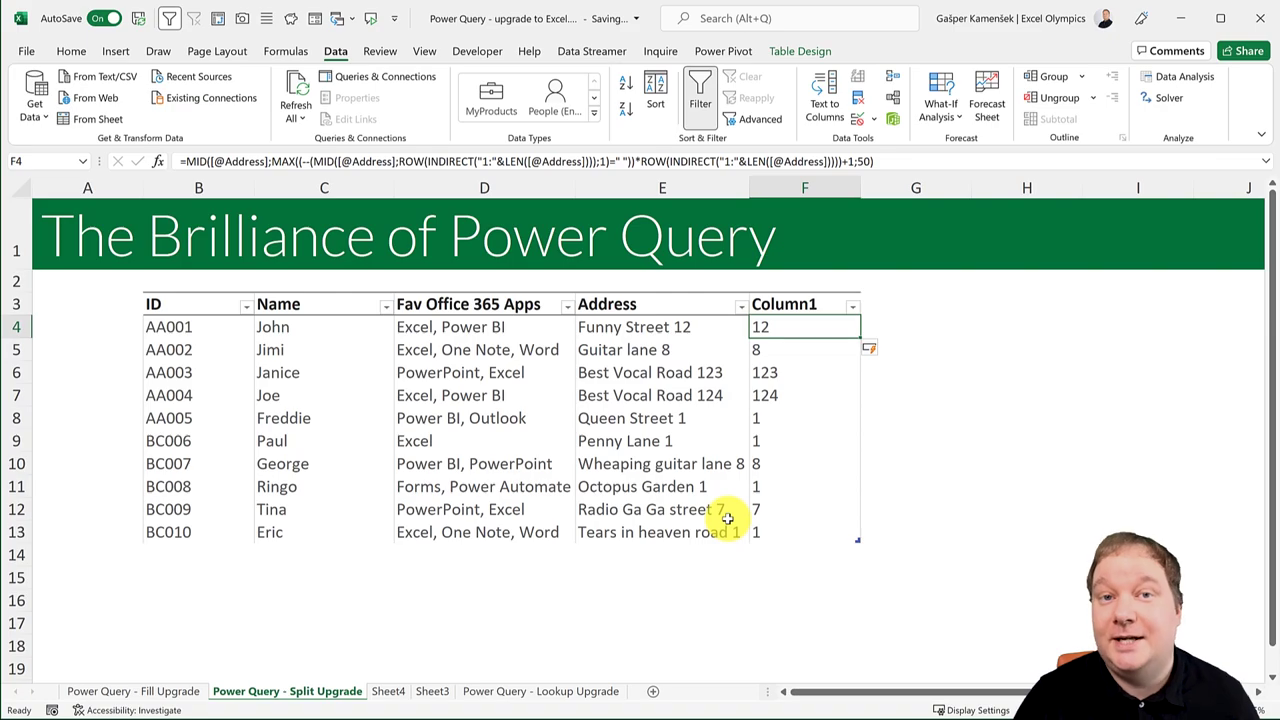
Step: Delete worksheet column F containing the house number formulas
{"action": "left_click", "coordinate": [684, 330]}
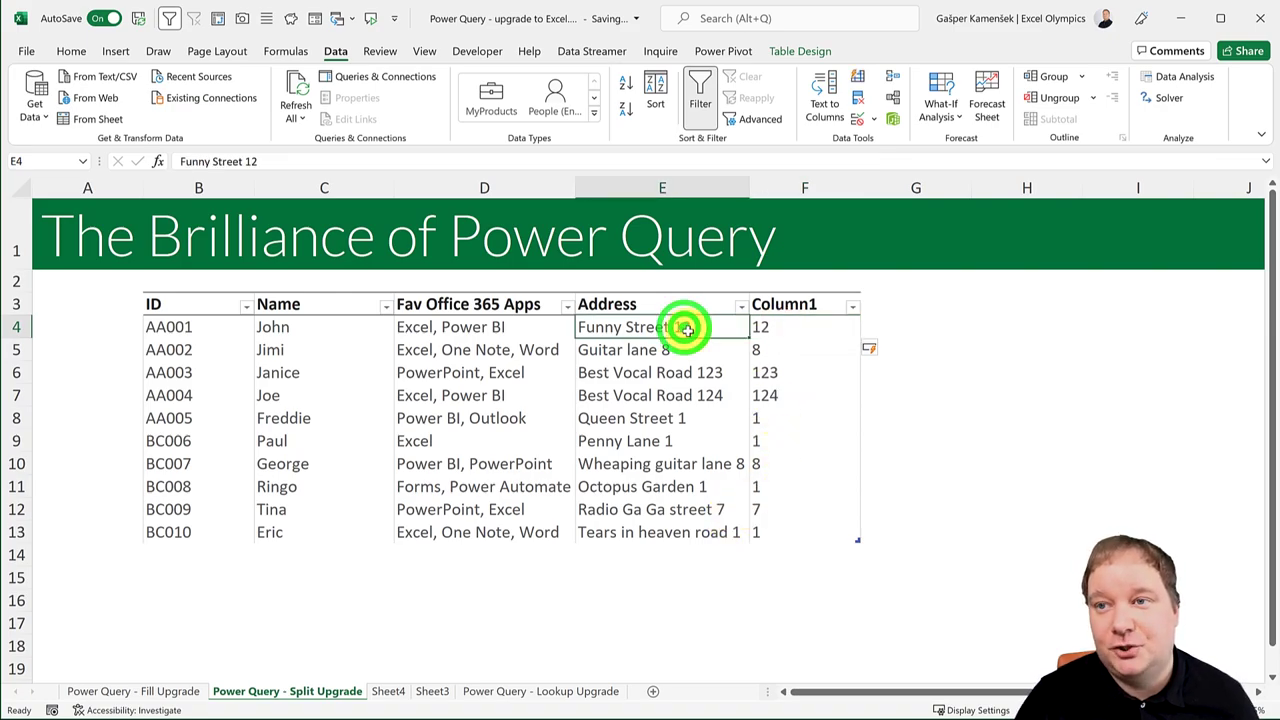
{"action": "left_click", "coordinate": [805, 188]}
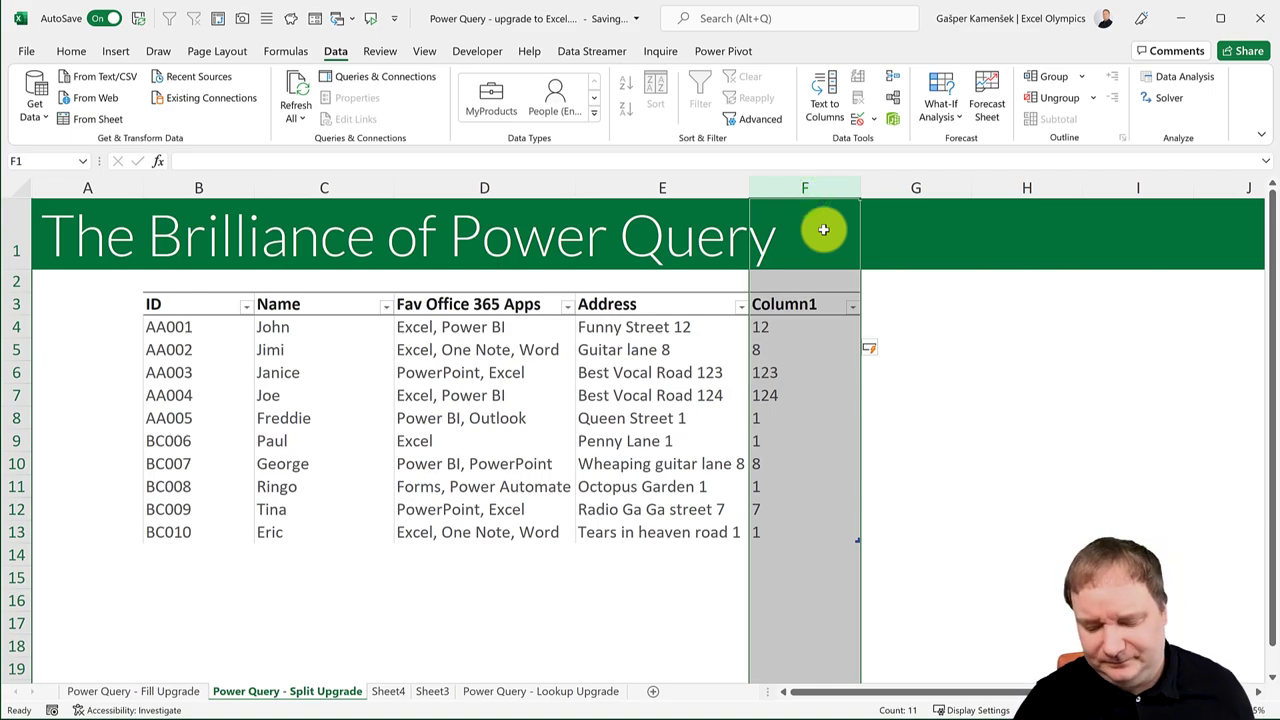
{"action": "left_click", "coordinate": [761, 327]}
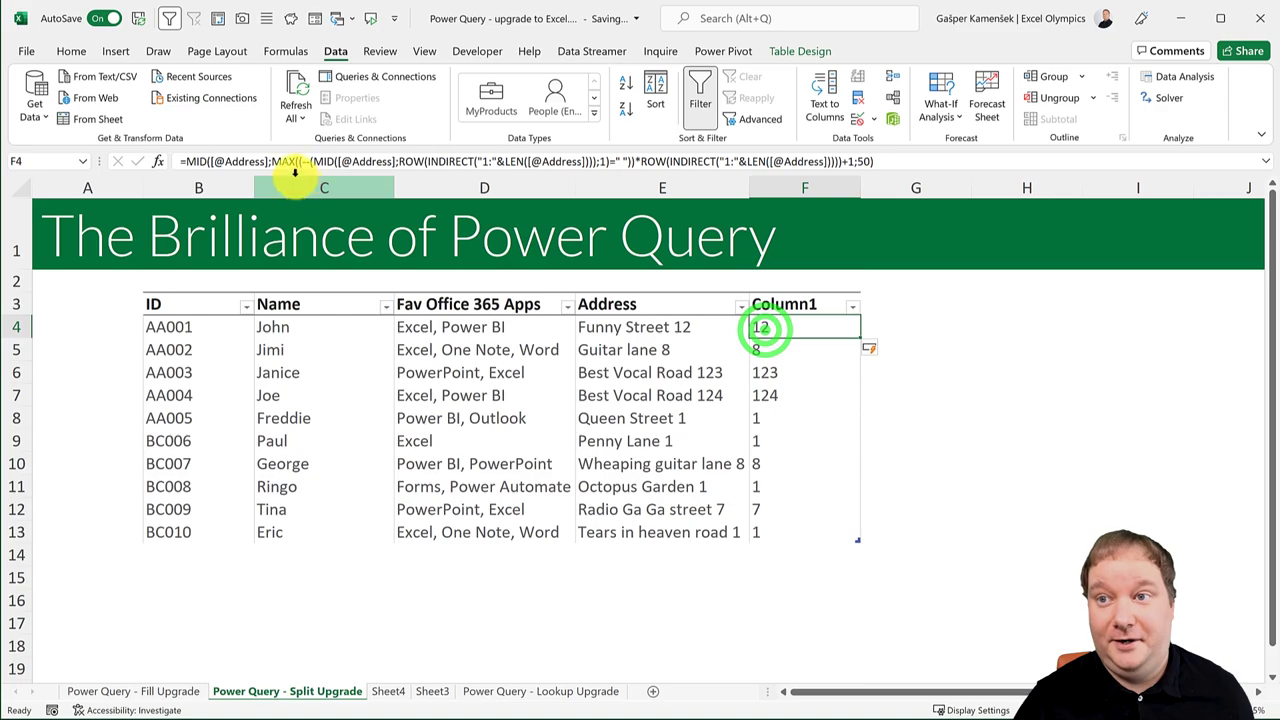
{"action": "left_click", "coordinate": [785, 187]}
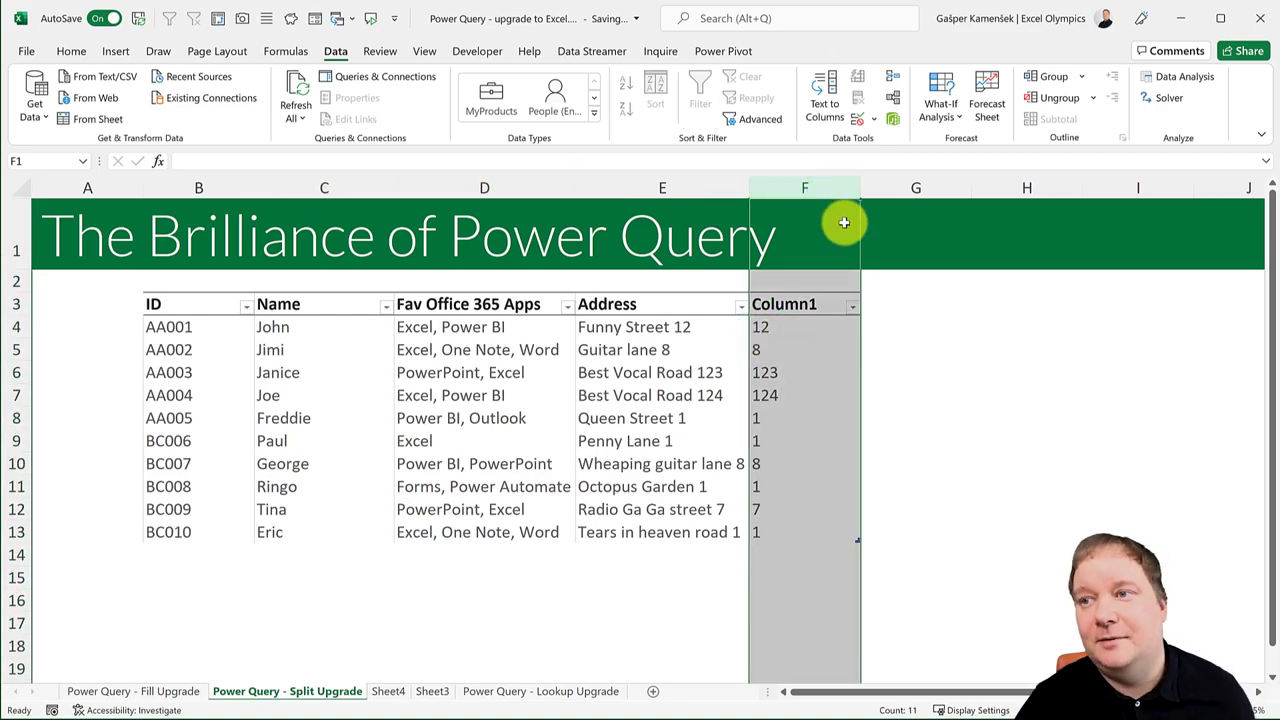
{"action": "key", "text": "ctrl+minus"}
Step: Load the table with the Address column into the Power Query Editor
{"action": "left_click", "coordinate": [680, 326]}
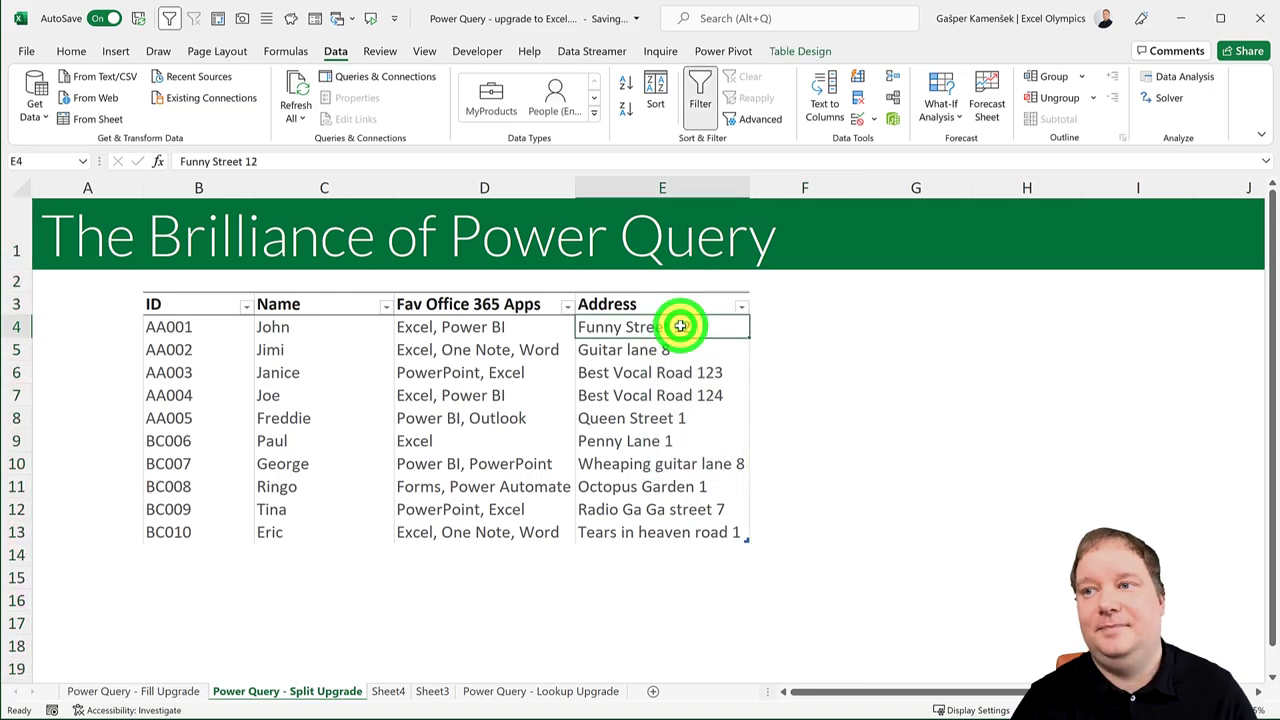
{"action": "left_click", "coordinate": [648, 374]}
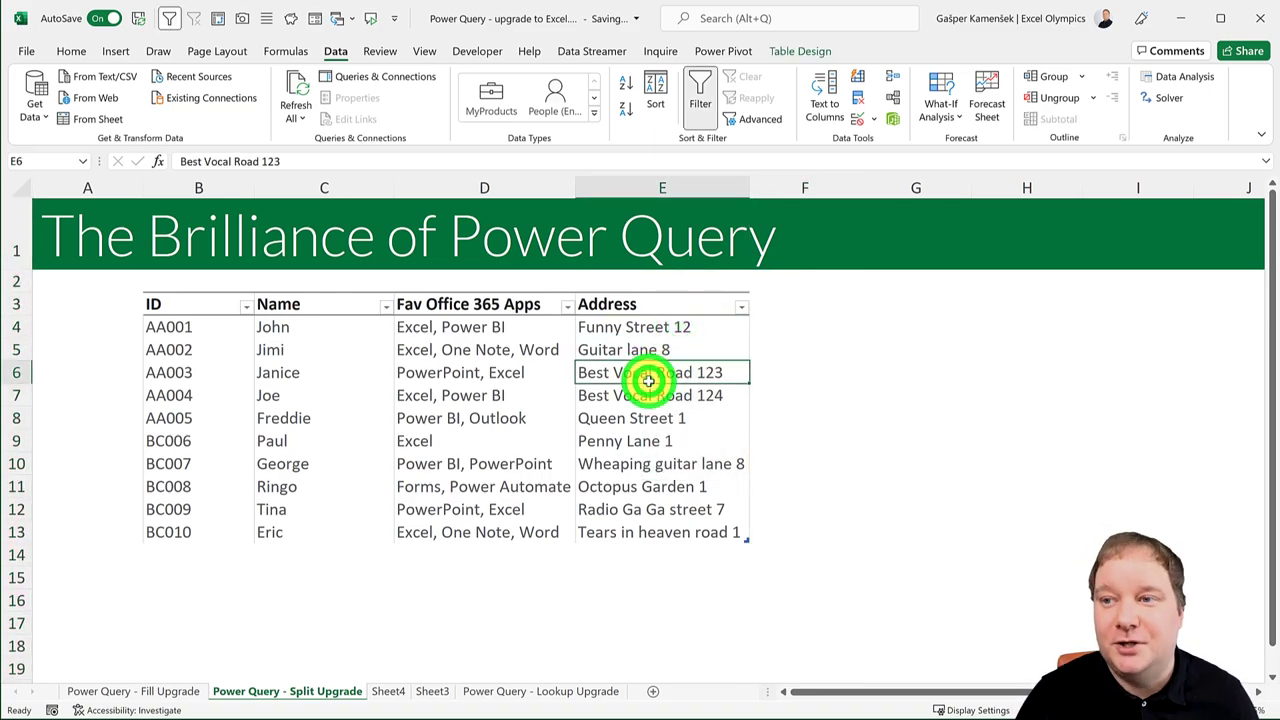
{"action": "left_click", "coordinate": [82, 116]}
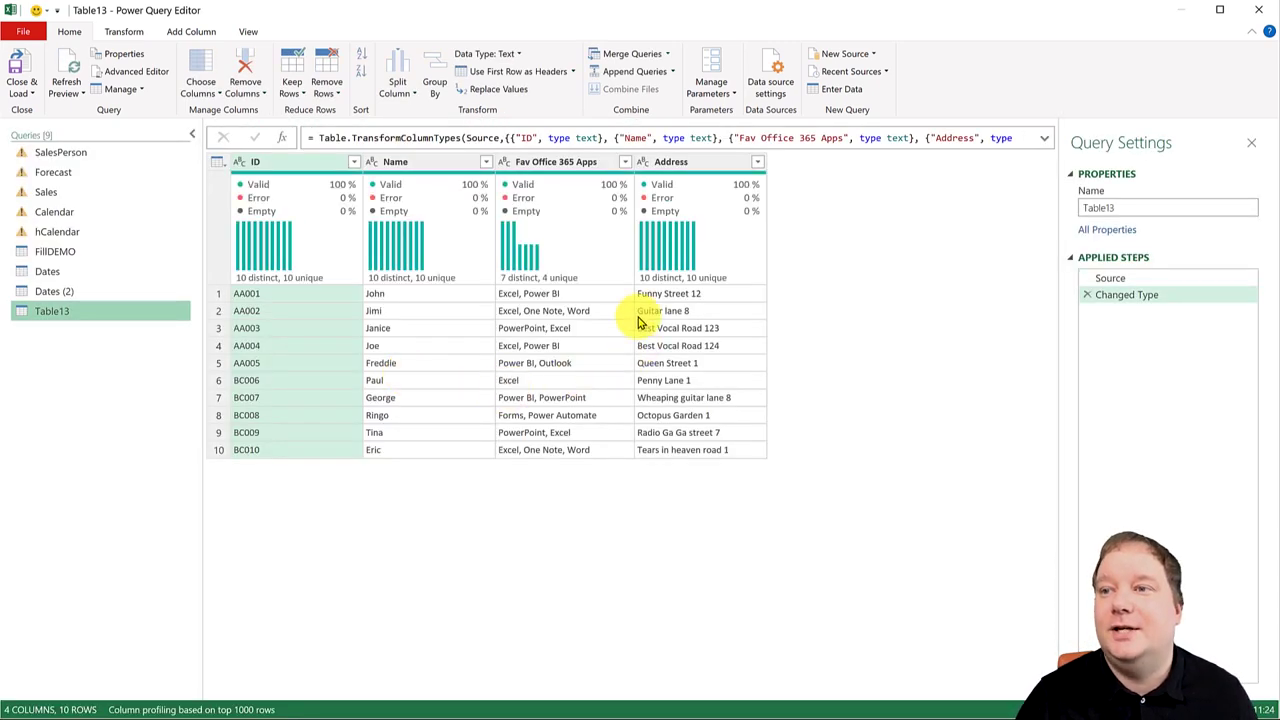
Step: Split the Address column by delimiter, using Space at the right-most delimiter
{"action": "left_click", "coordinate": [688, 165]}
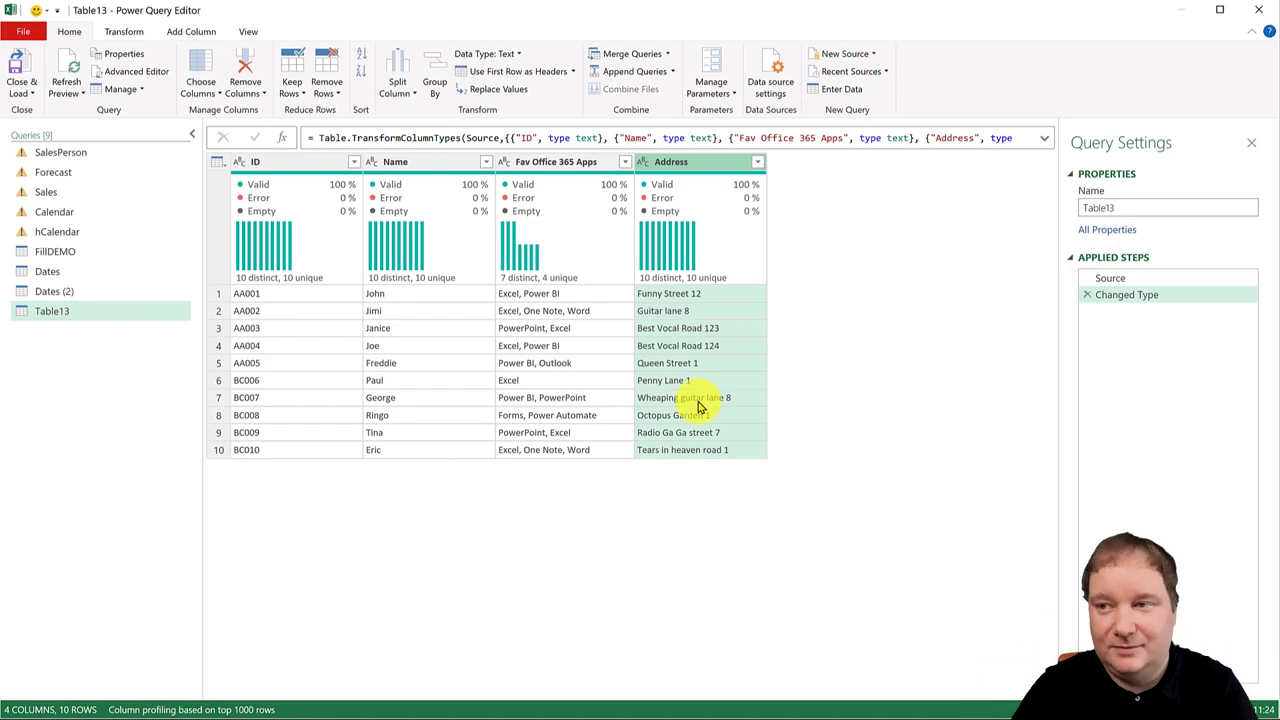
{"action": "left_click_drag", "start_coordinate": [706, 163], "coordinate": [214, 70]}
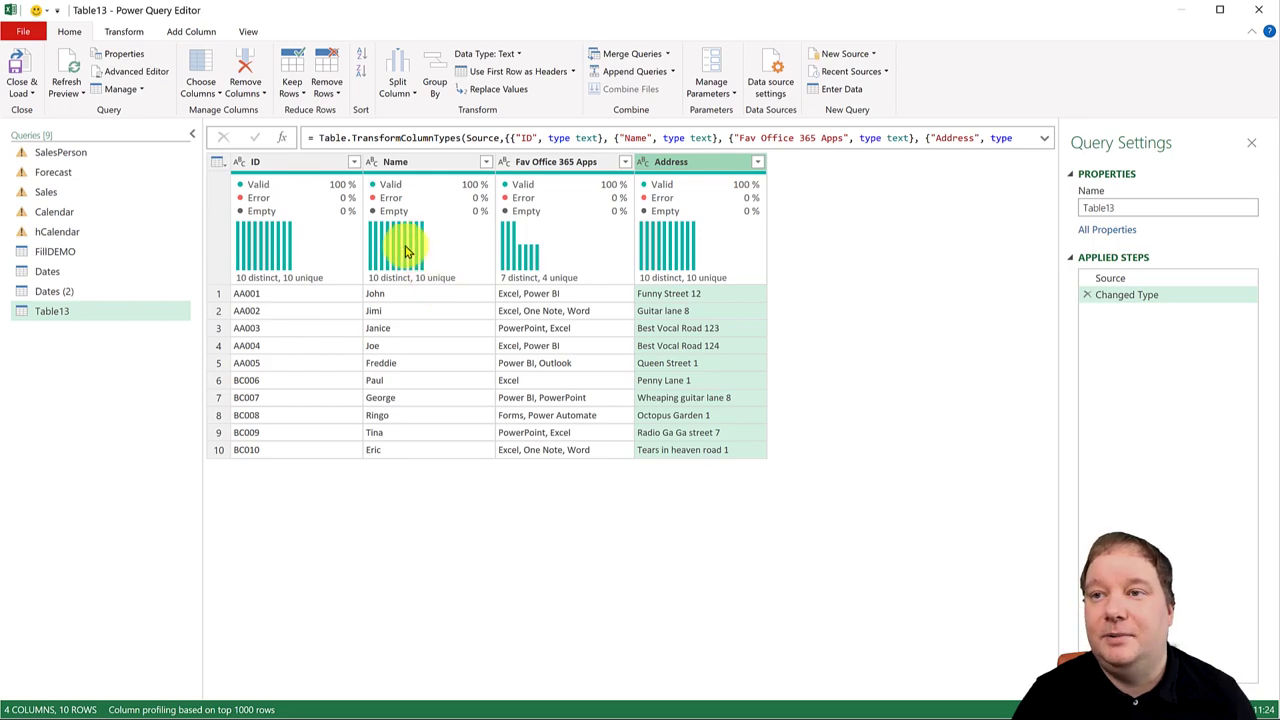
{"action": "left_click", "coordinate": [396, 88]}
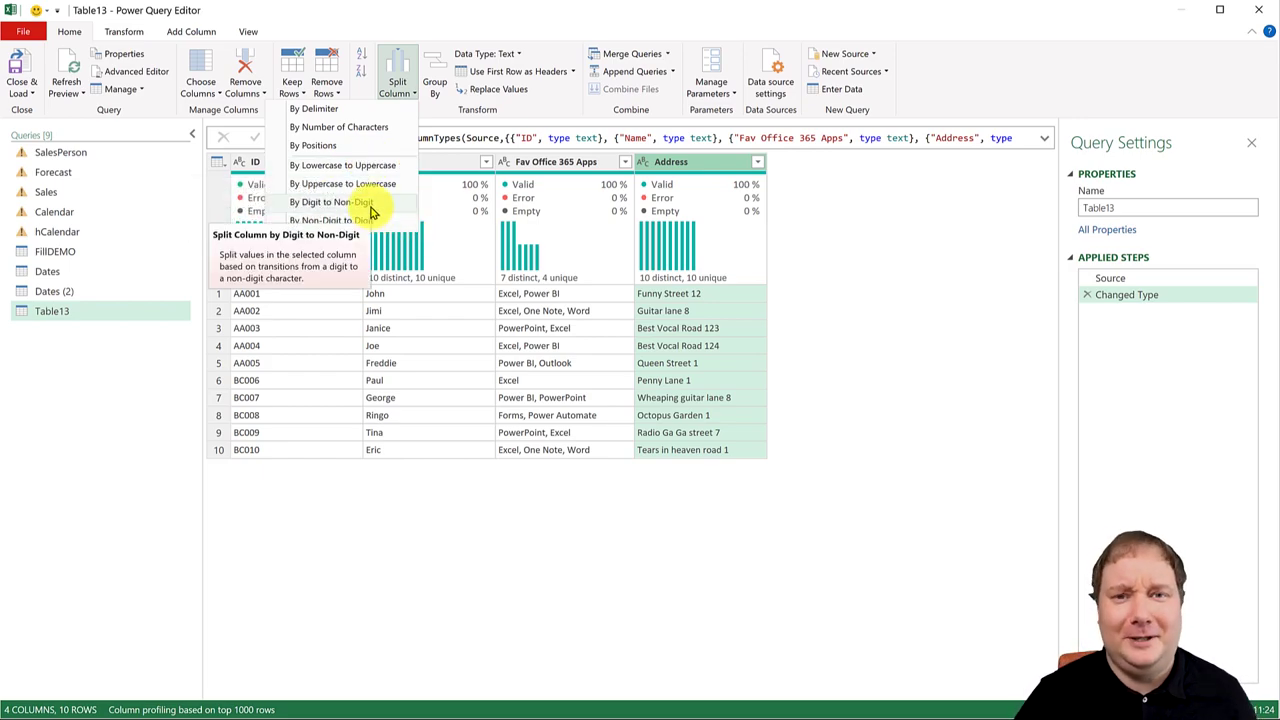
{"action": "left_click", "coordinate": [340, 109]}
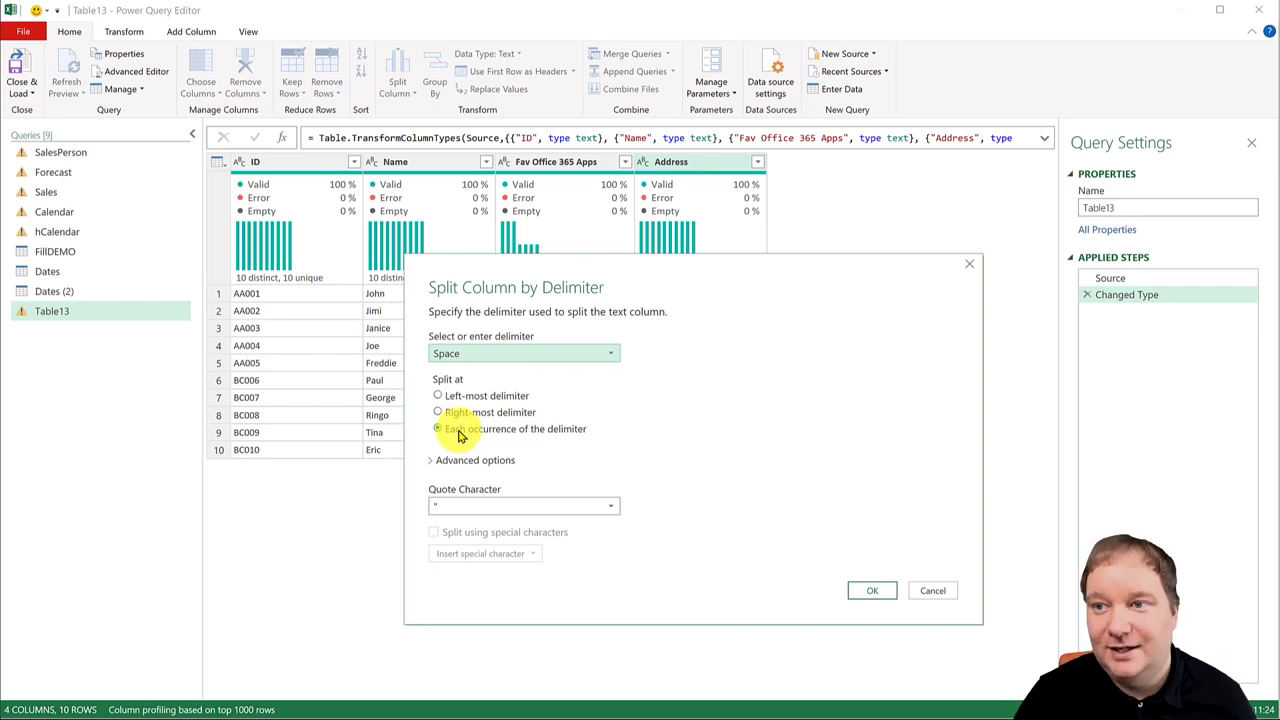
{"action": "left_click", "coordinate": [441, 413]}
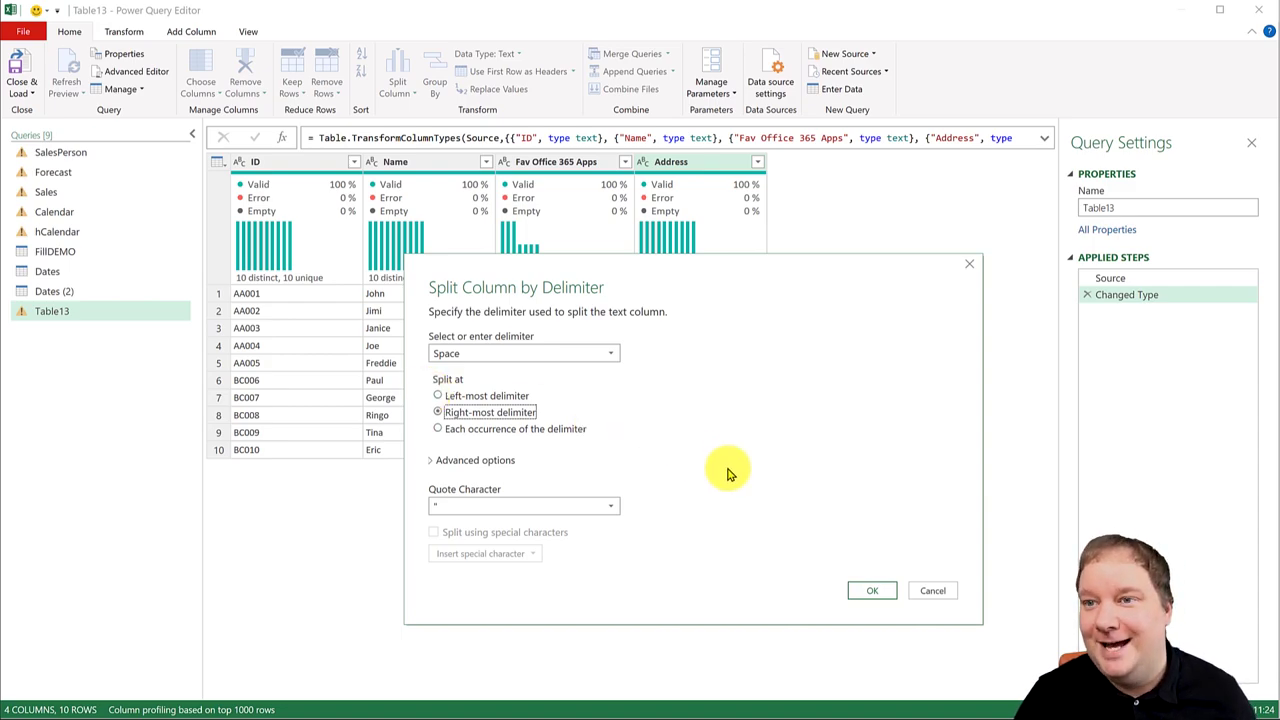
{"action": "left_click", "coordinate": [609, 355]}
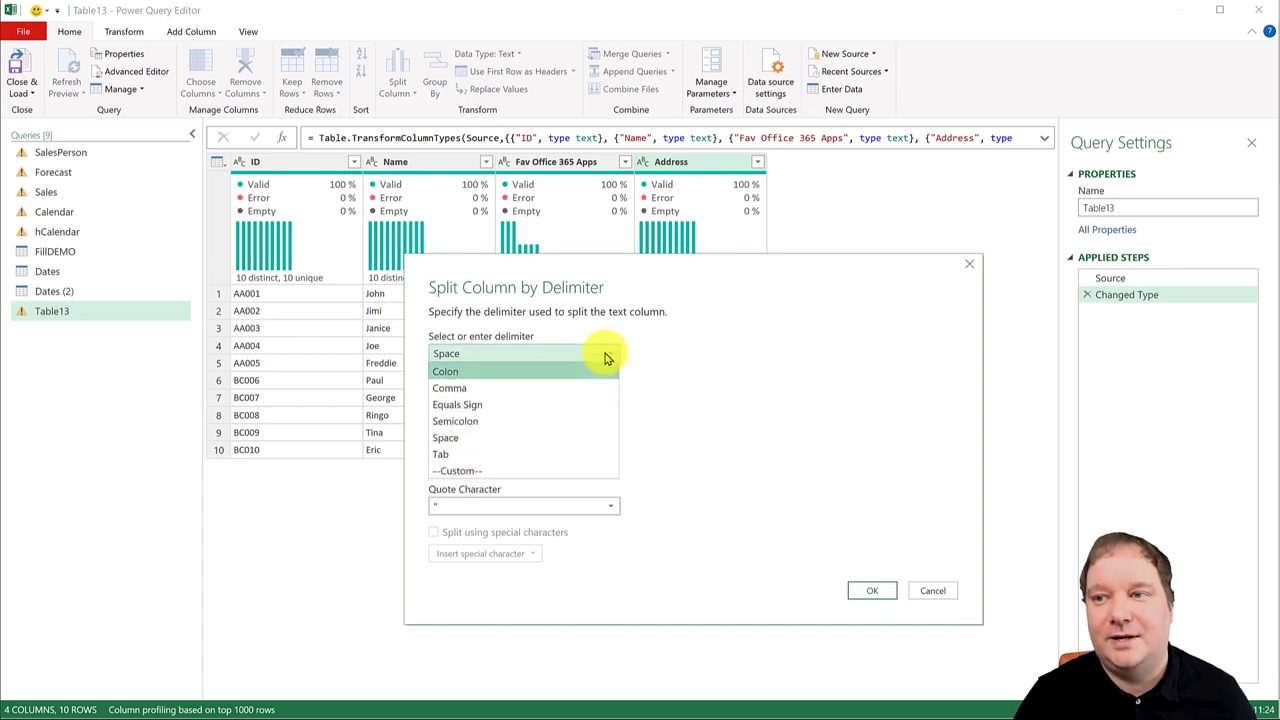
{"action": "left_click", "coordinate": [609, 353]}
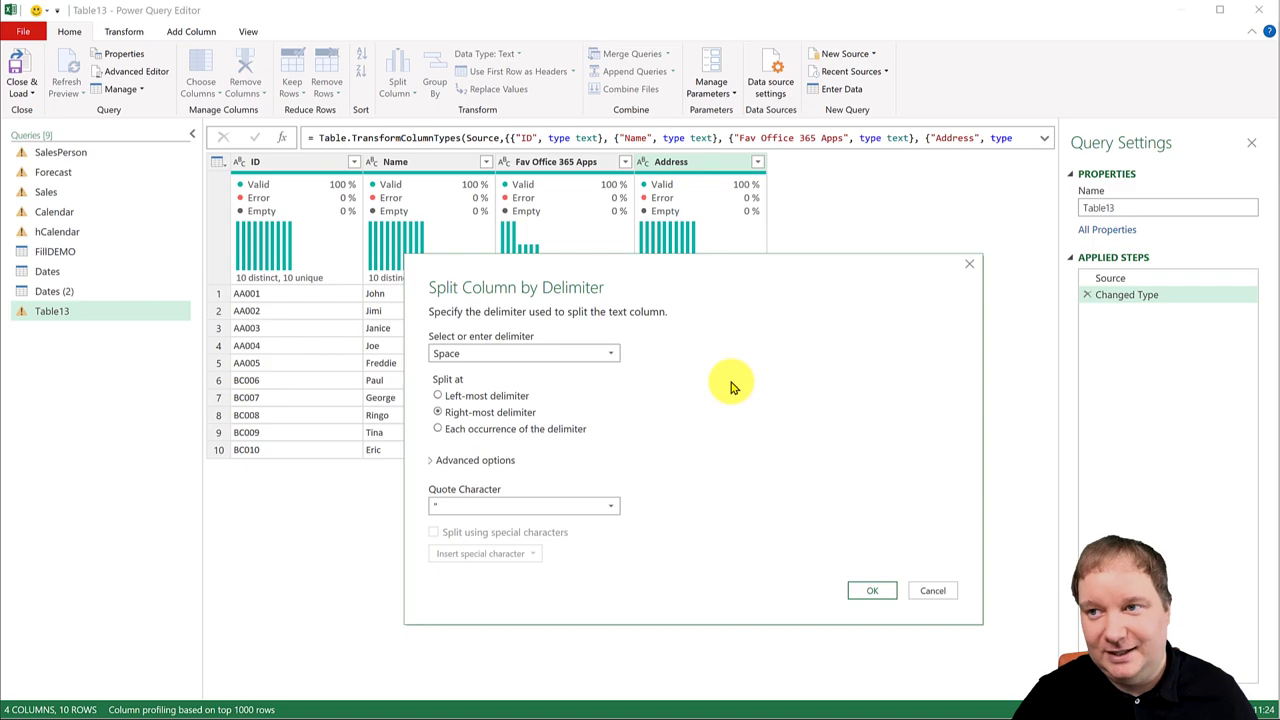
{"action": "left_click", "coordinate": [875, 593]}
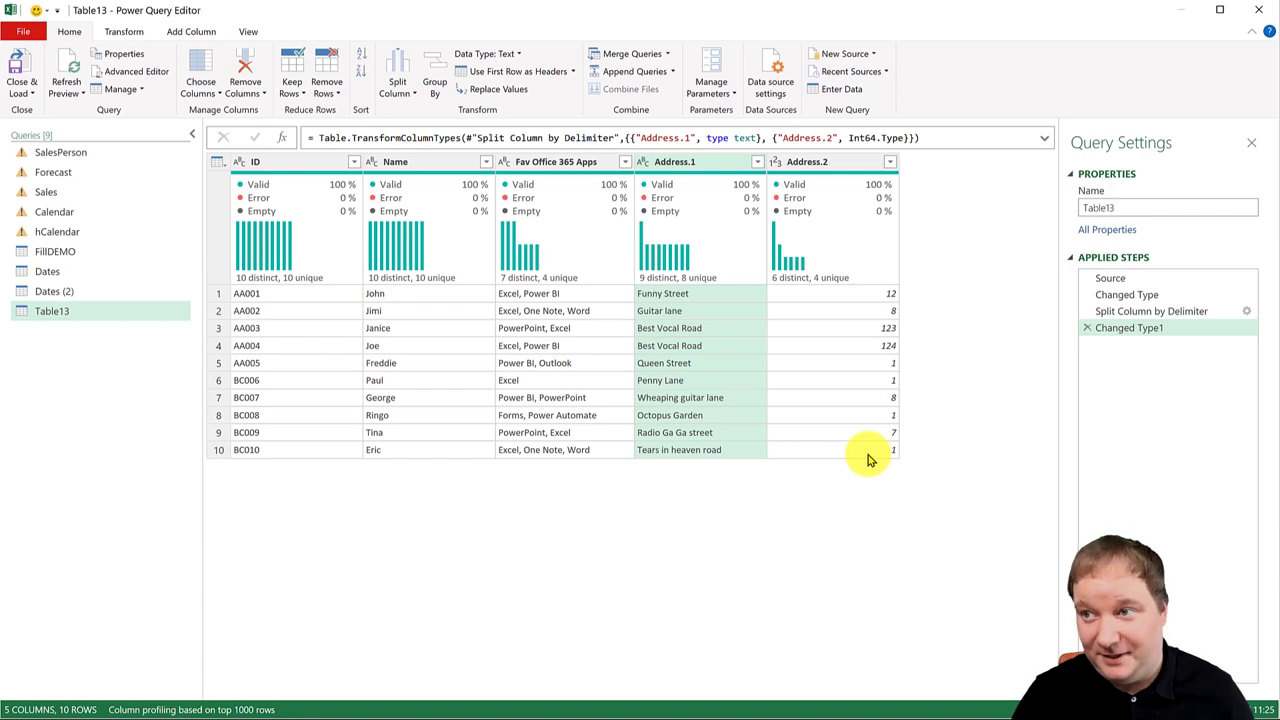
Step: Set up a split by delimiter on the Fav Office 365 Apps column with a custom delimiter of comma followed by a space
{"action": "left_click", "coordinate": [545, 162]}
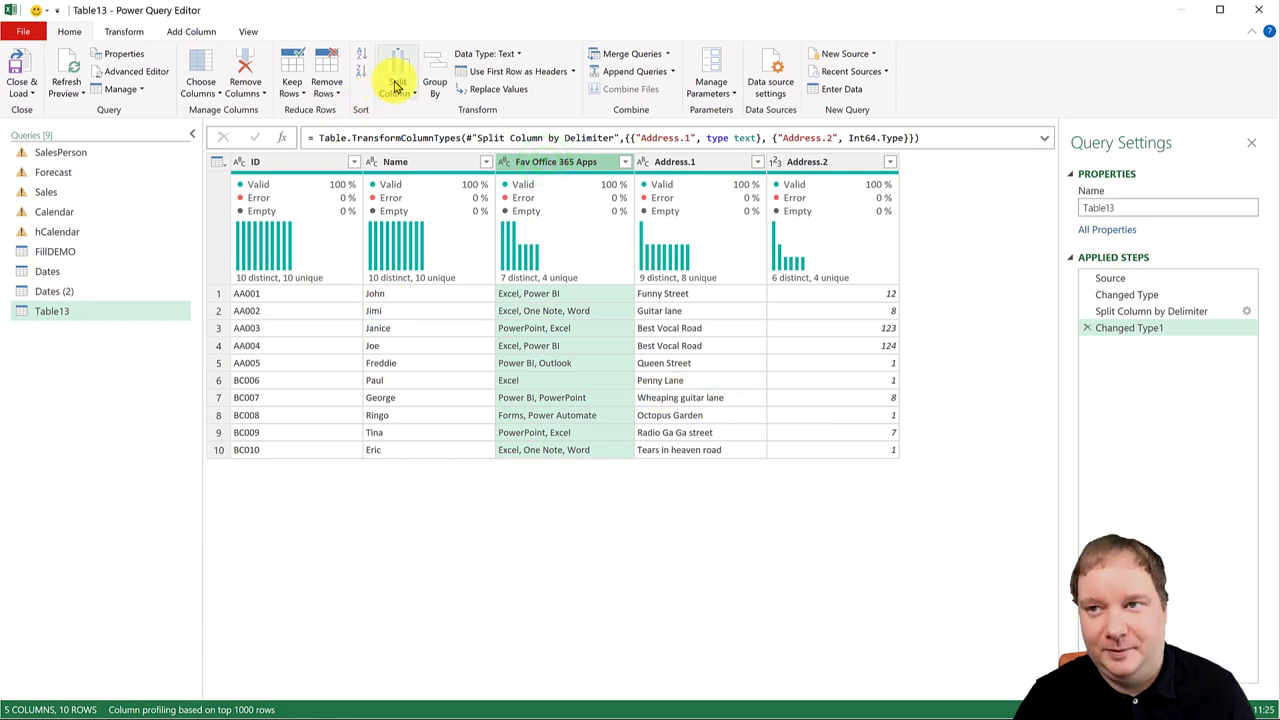
{"action": "left_click", "coordinate": [396, 85]}
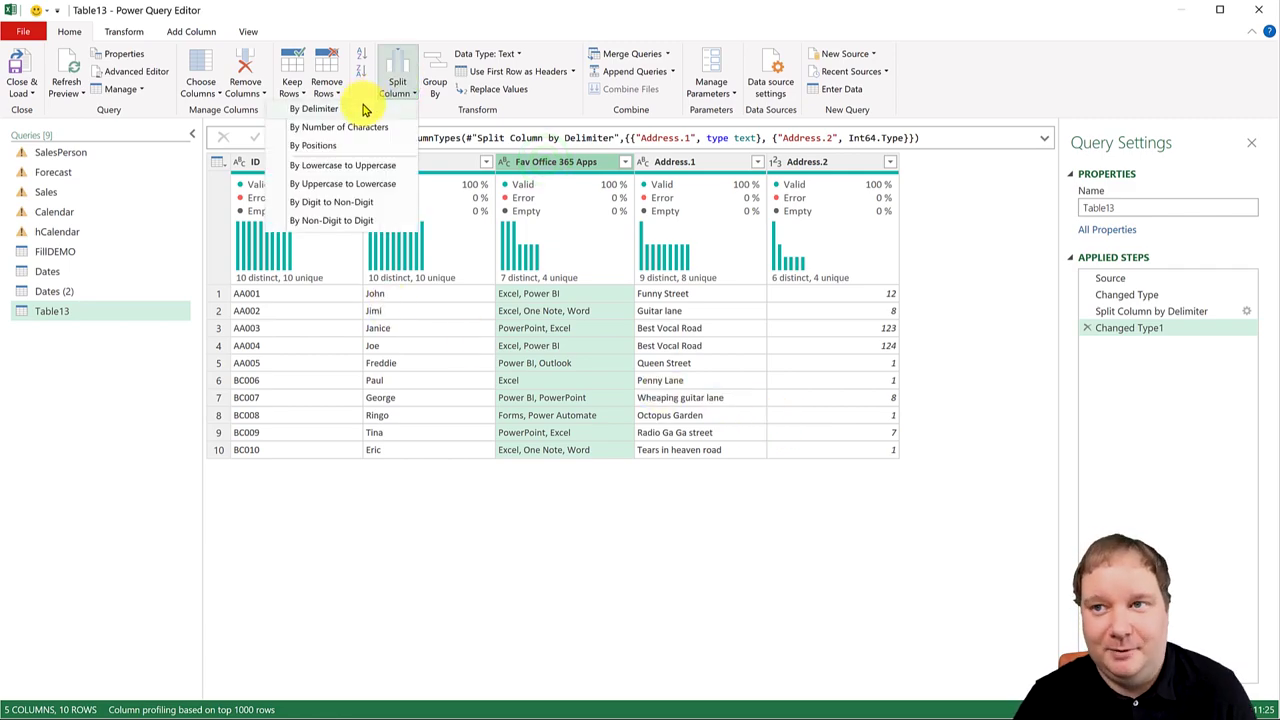
{"action": "left_click", "coordinate": [362, 104]}
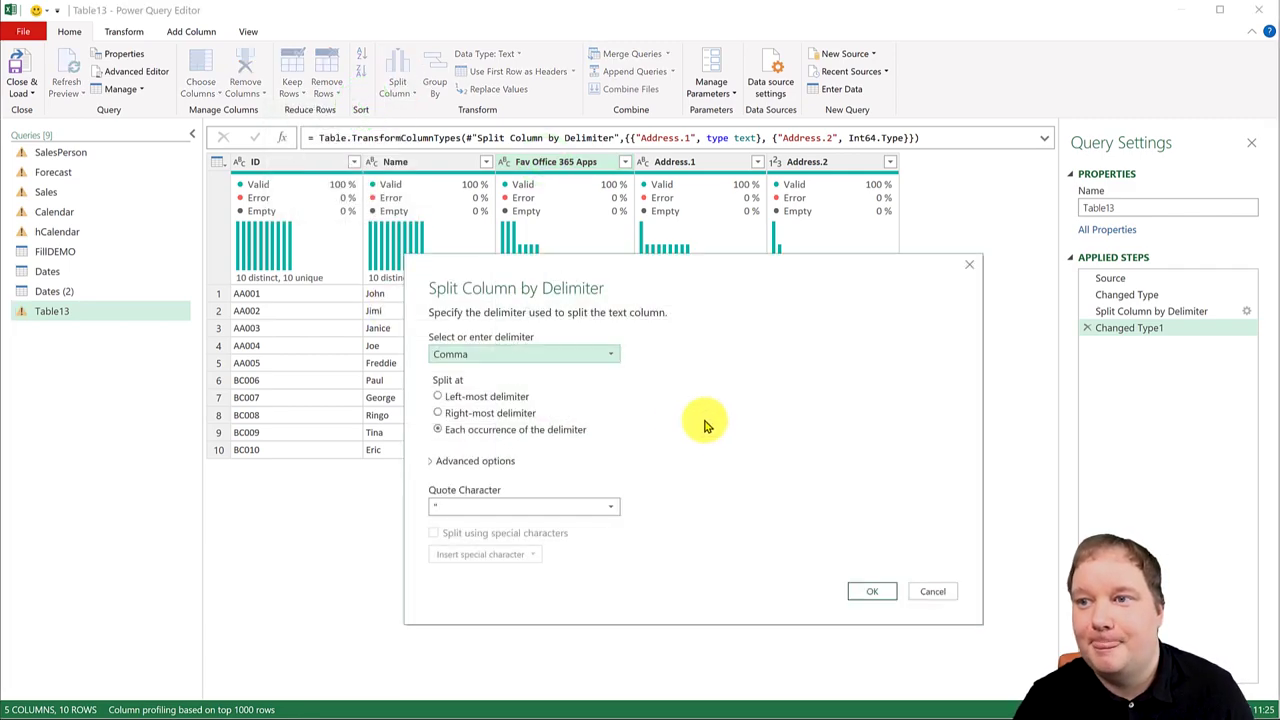
{"action": "left_click", "coordinate": [592, 354]}
{"action": "left_click", "coordinate": [533, 472]}
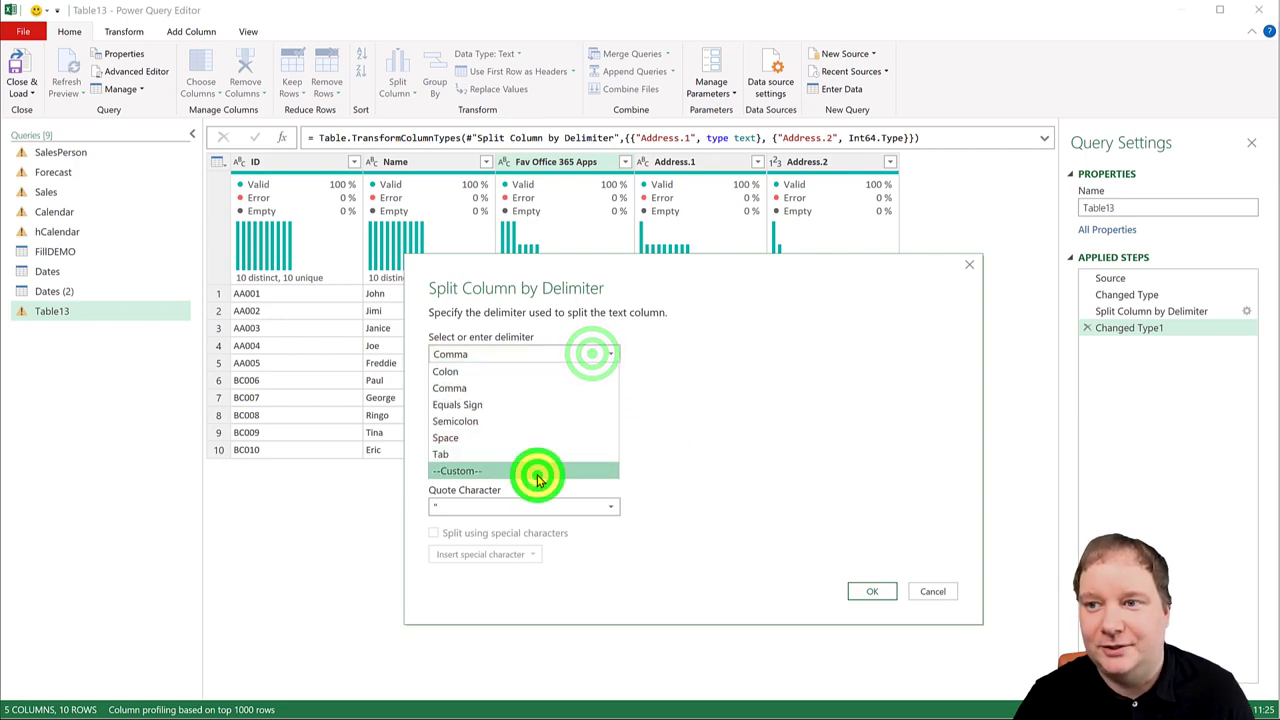
{"action": "left_click", "coordinate": [499, 374]}
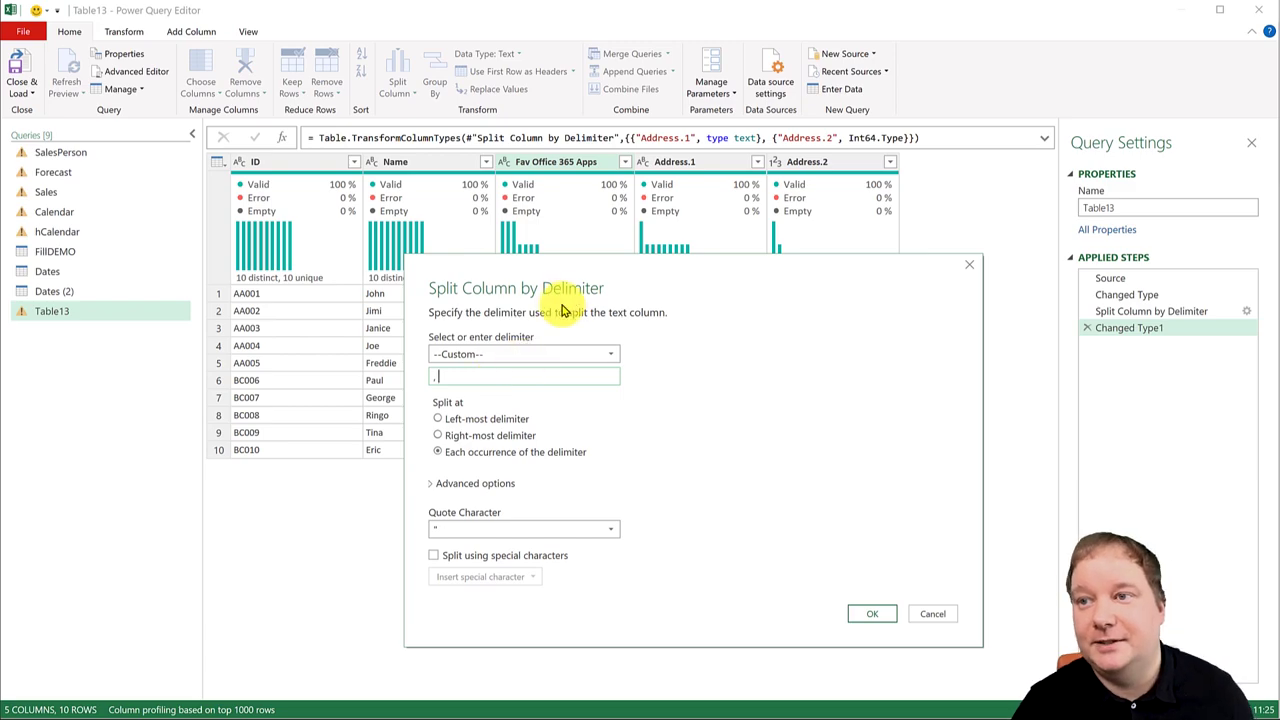
{"action": "left_click_drag", "start_coordinate": [593, 267], "coordinate": [727, 163]}
{"action": "type", "text": ","}
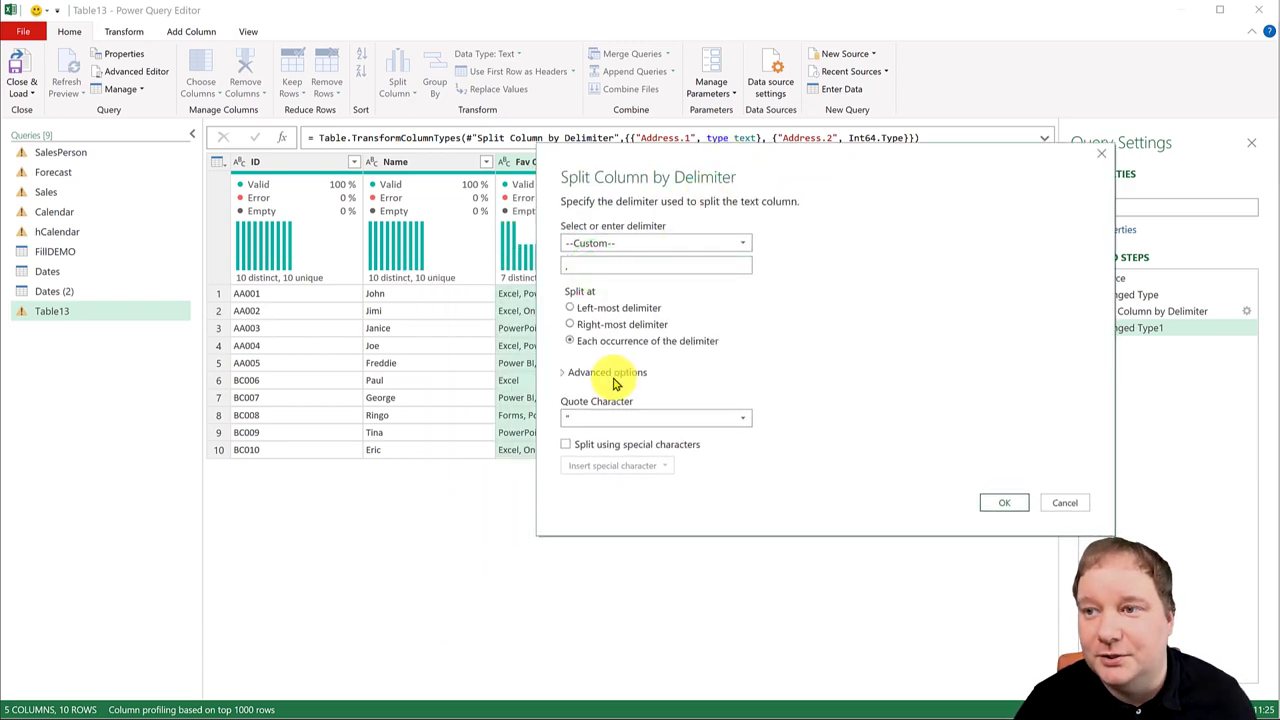
Step: Set the advanced split option to Rows, apply the split, and inspect the first two app values
{"action": "left_click", "coordinate": [603, 373]}
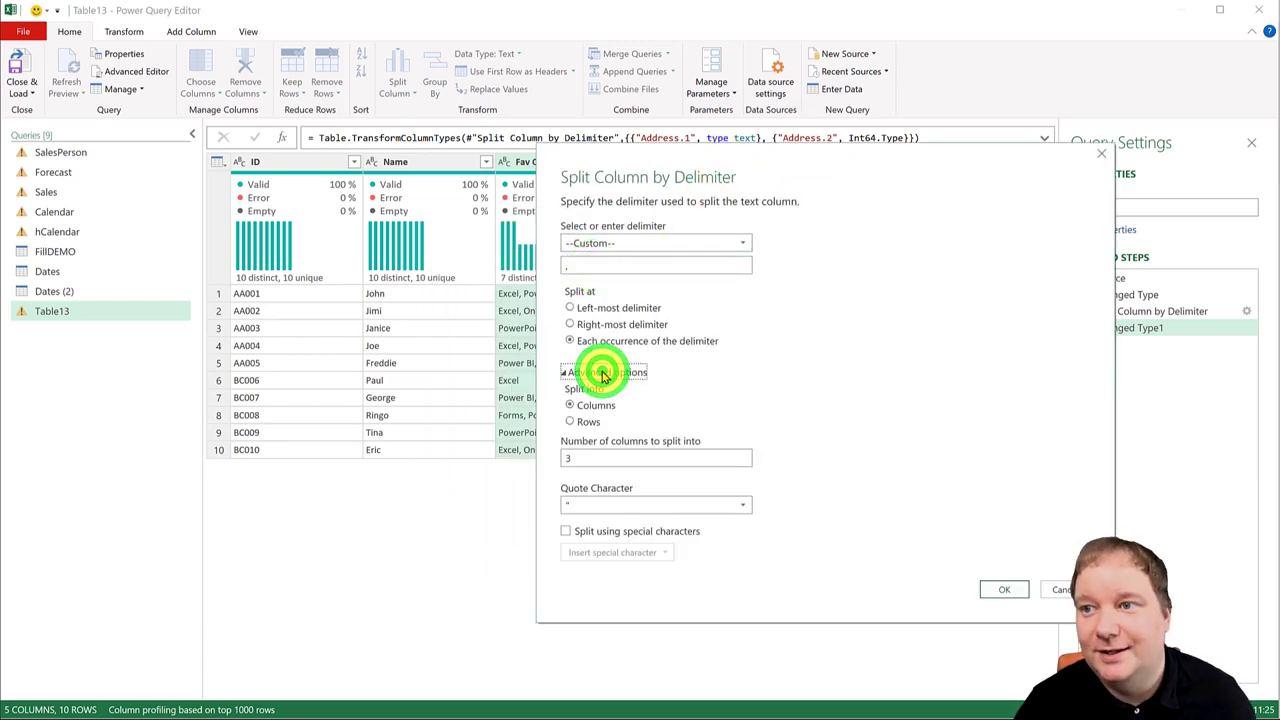
{"action": "left_click", "coordinate": [571, 421]}
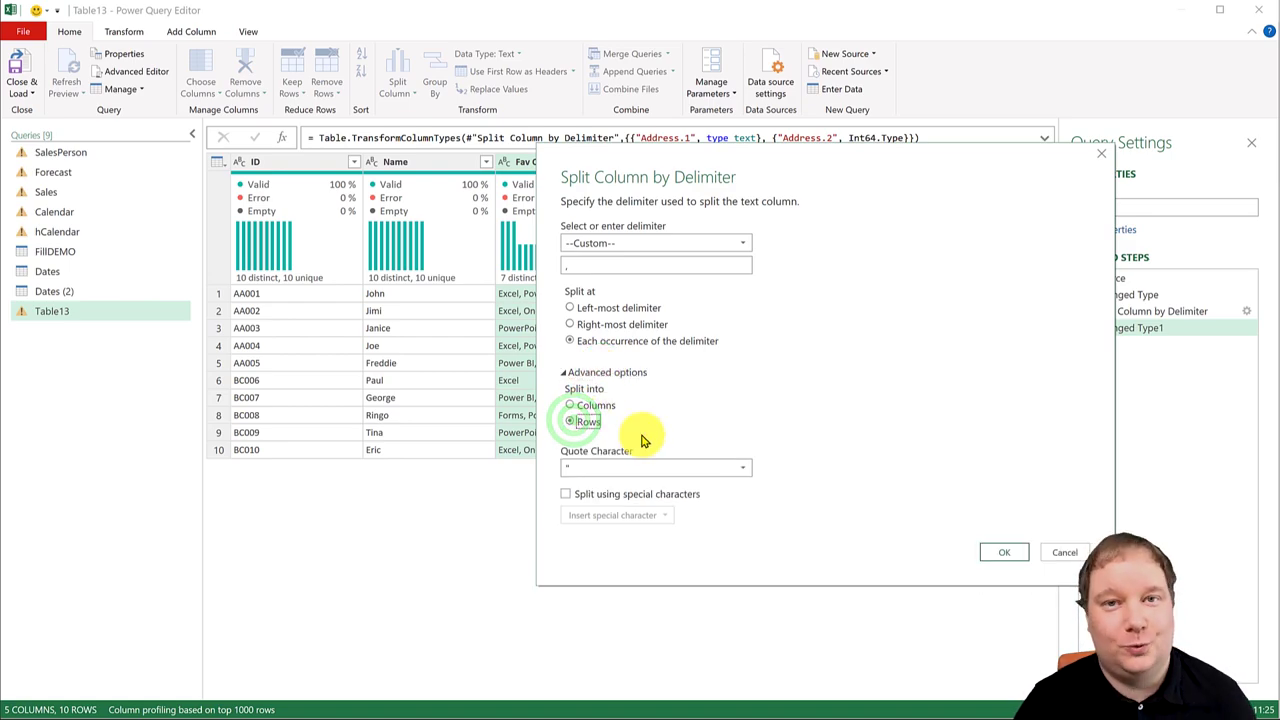
{"action": "left_click", "coordinate": [1004, 552]}
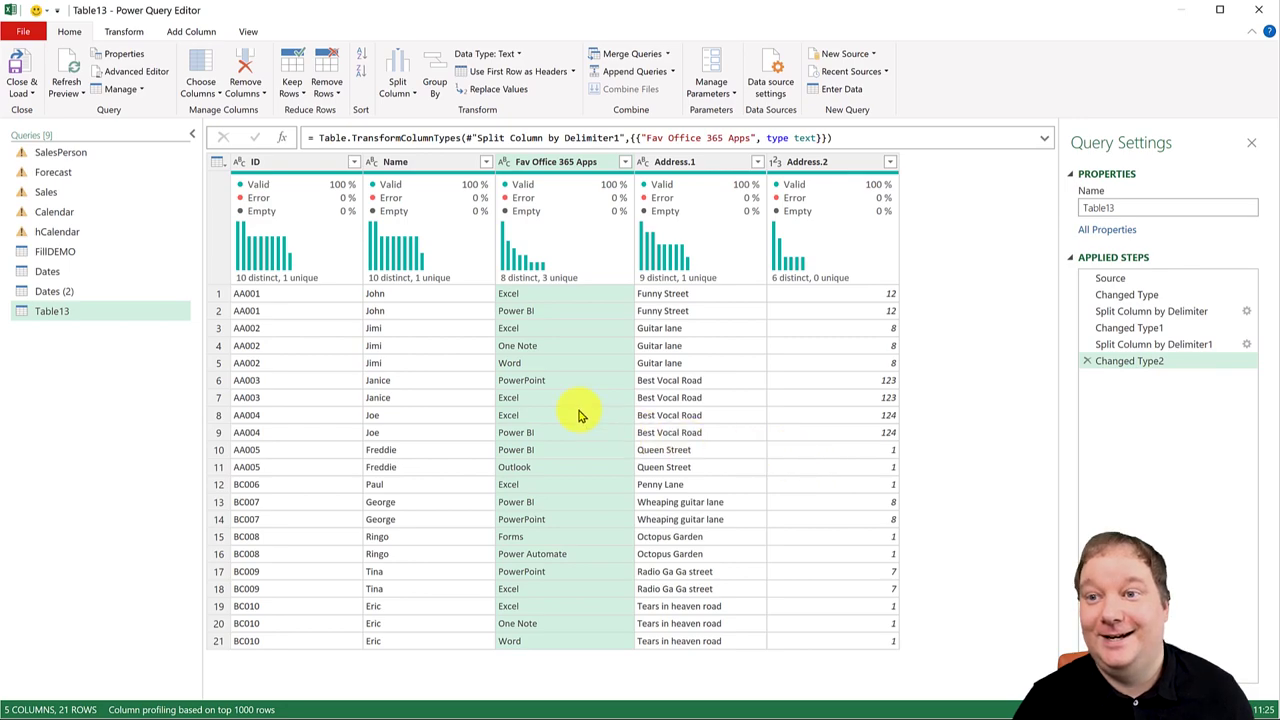
{"action": "left_click", "coordinate": [556, 293]}
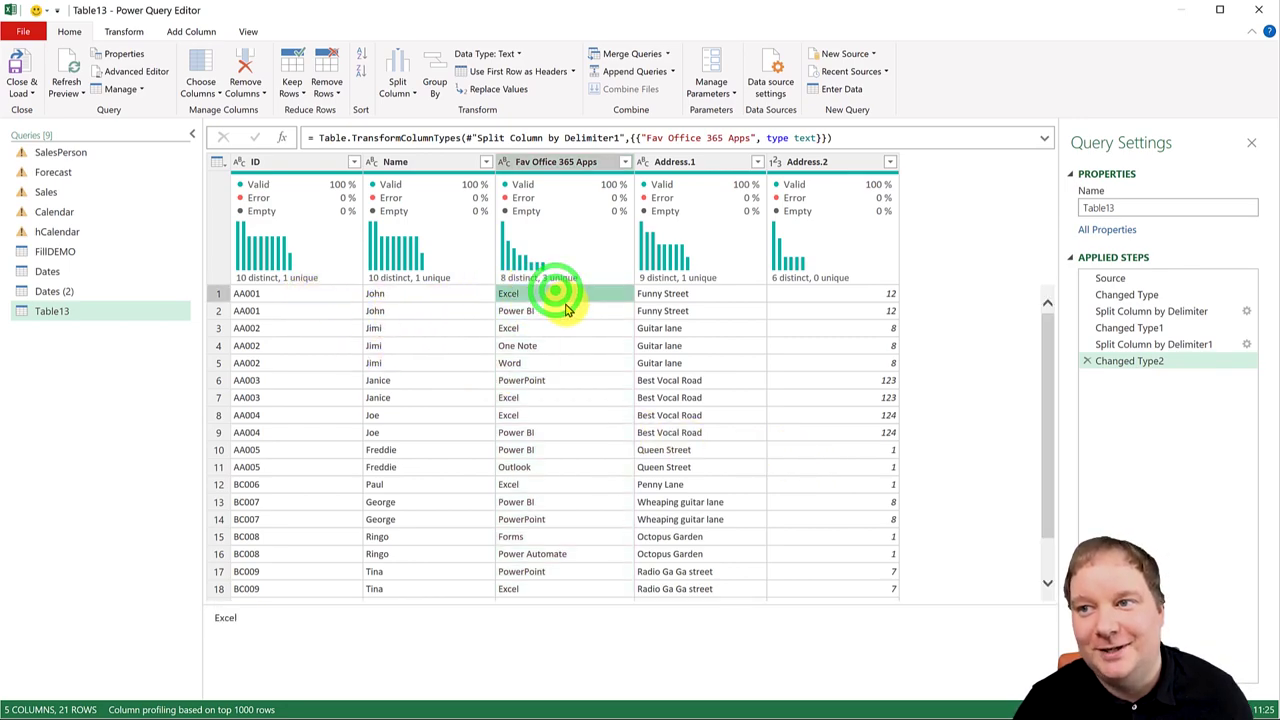
{"action": "left_click", "coordinate": [562, 311]}
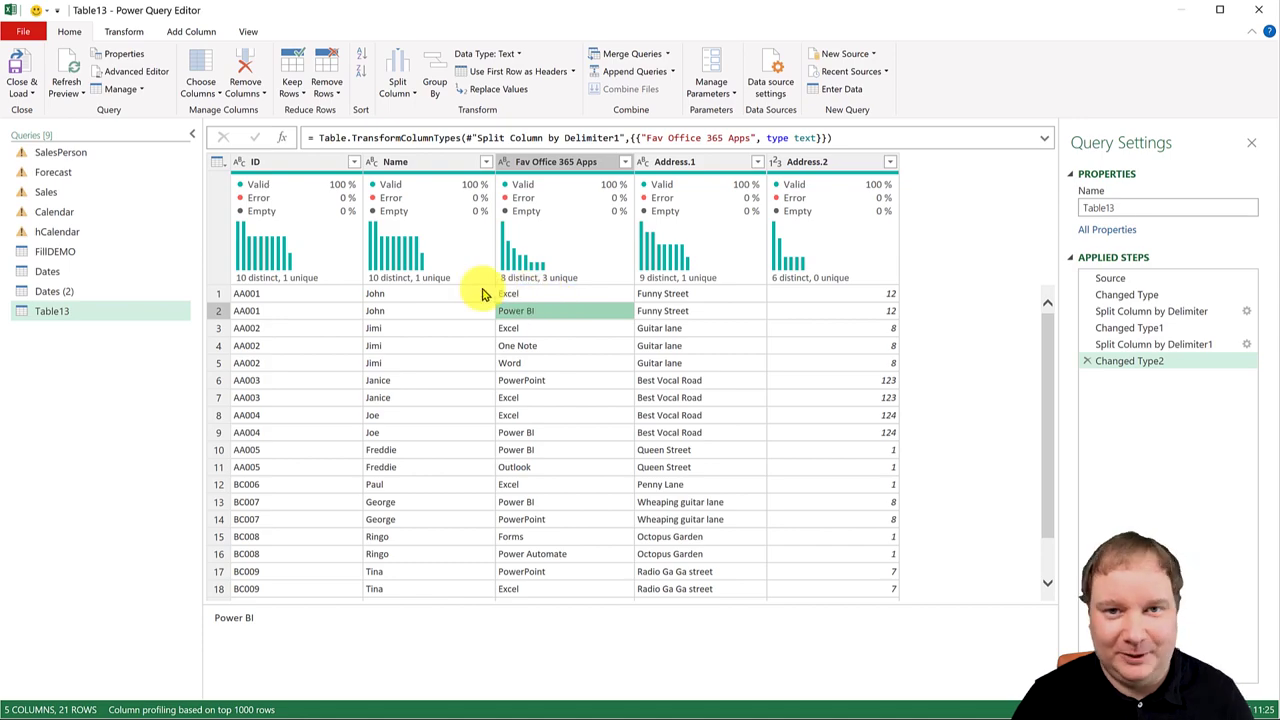
Step: Close the query editor and load the Table13 query as a connection only
{"action": "left_click", "coordinate": [20, 86]}
{"action": "left_click", "coordinate": [40, 110]}
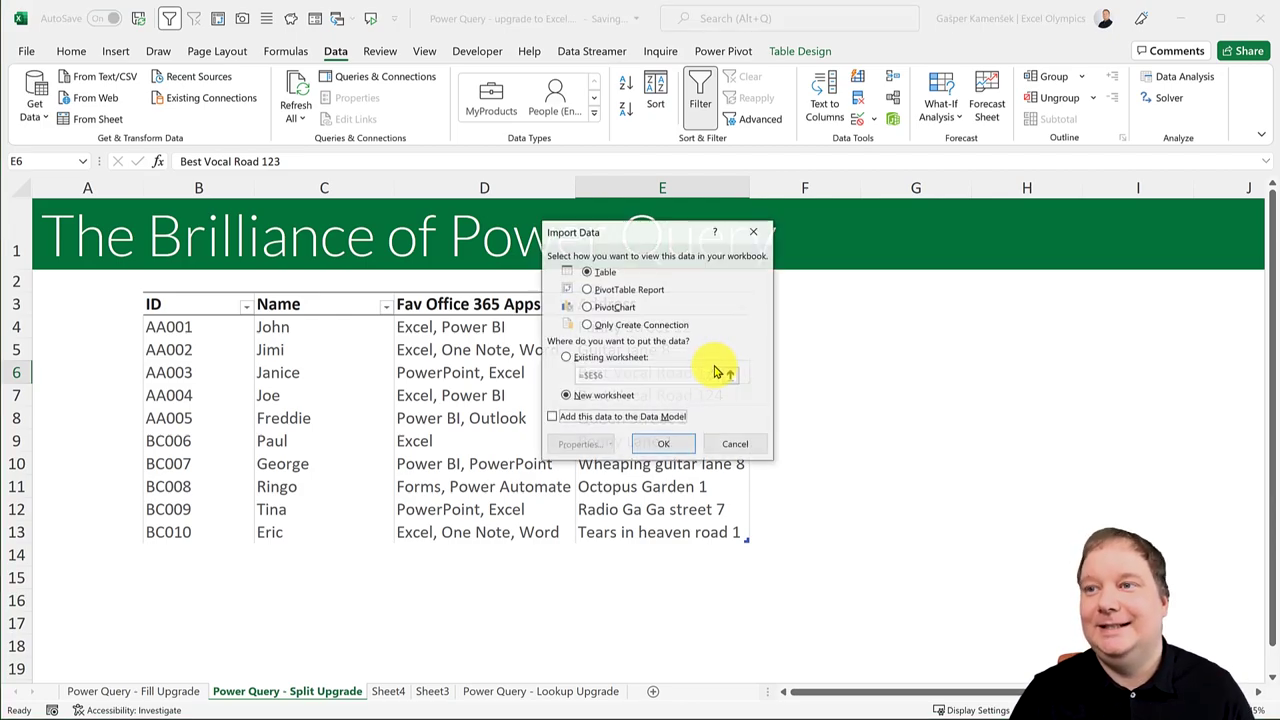
{"action": "left_click", "coordinate": [618, 325]}
{"action": "left_click", "coordinate": [660, 443]}
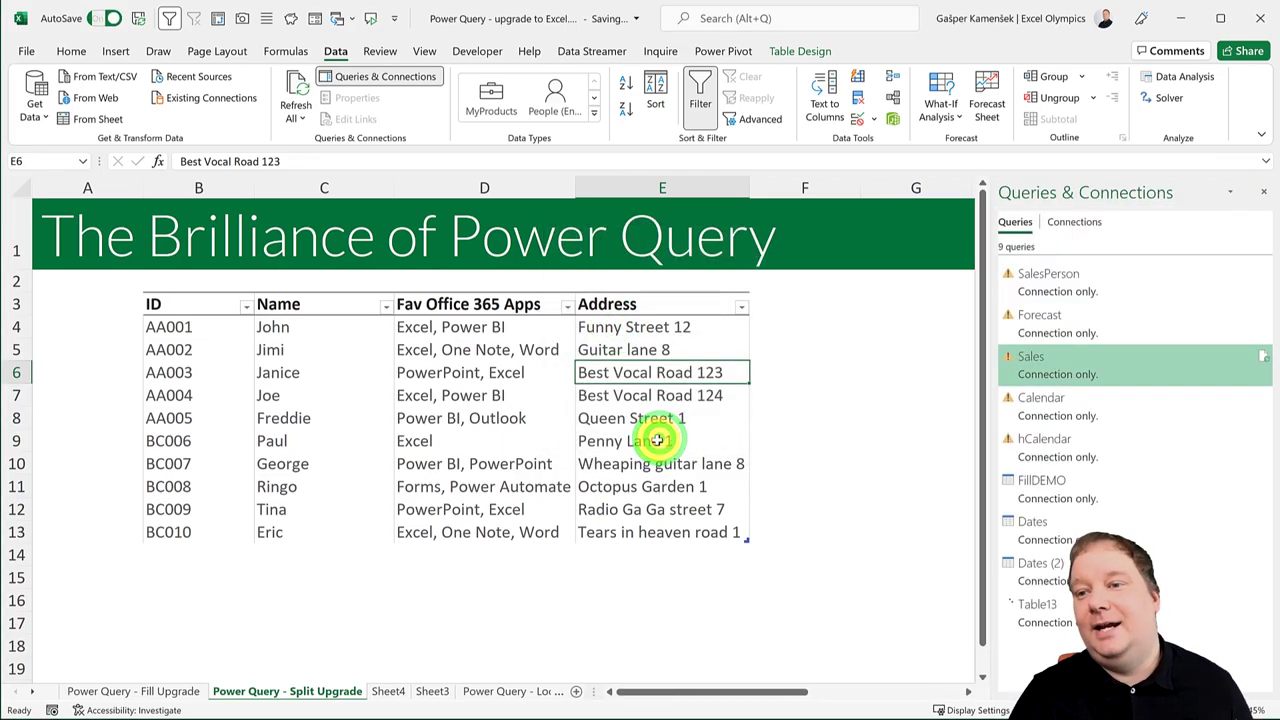
Step: On the Power Query - Lookup Upgrade sheet, hide the queries list and examine where ID 1 occurs in both tables
{"action": "left_click", "coordinate": [493, 691]}
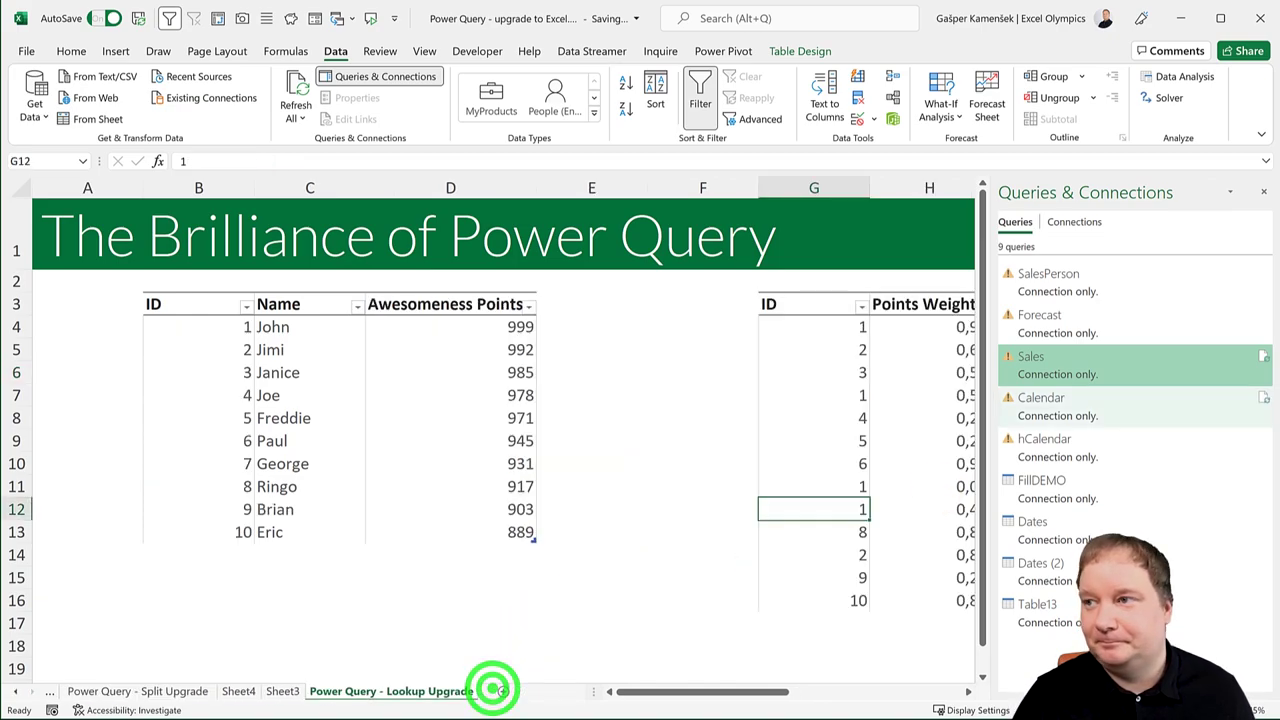
{"action": "left_click", "coordinate": [1263, 191]}
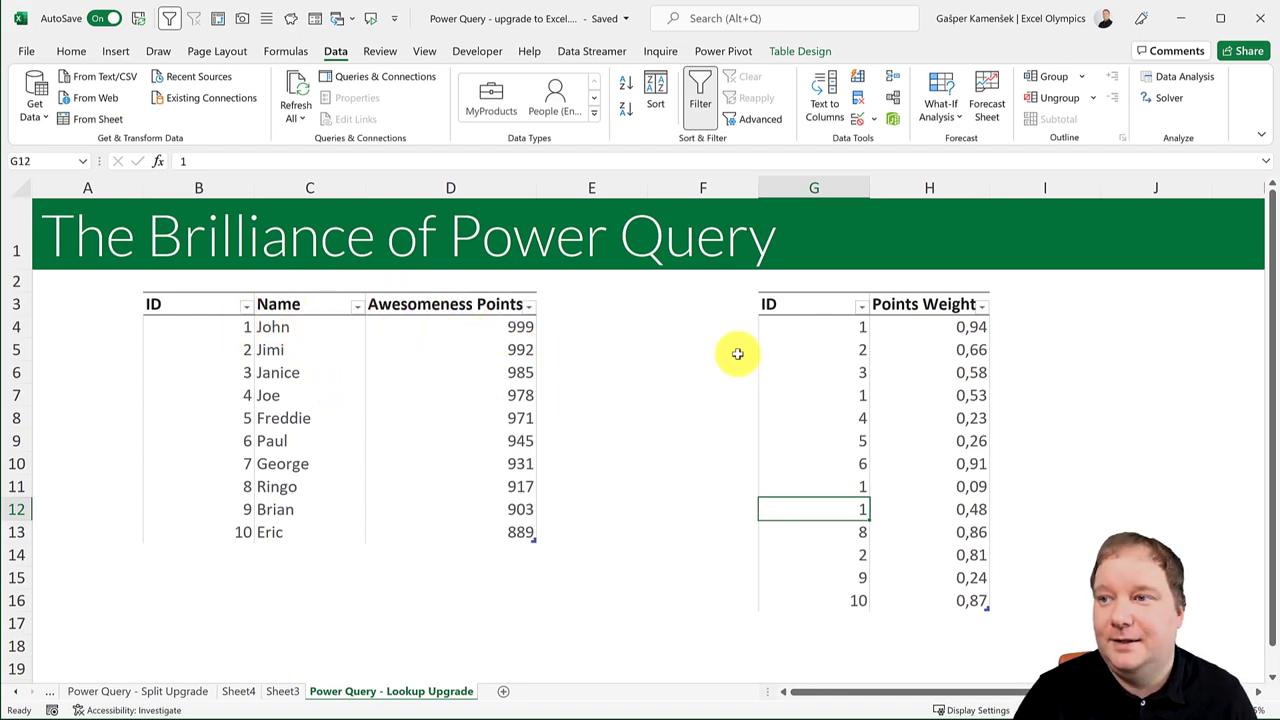
{"action": "left_click", "coordinate": [838, 328]}
{"action": "left_click", "coordinate": [238, 328]}
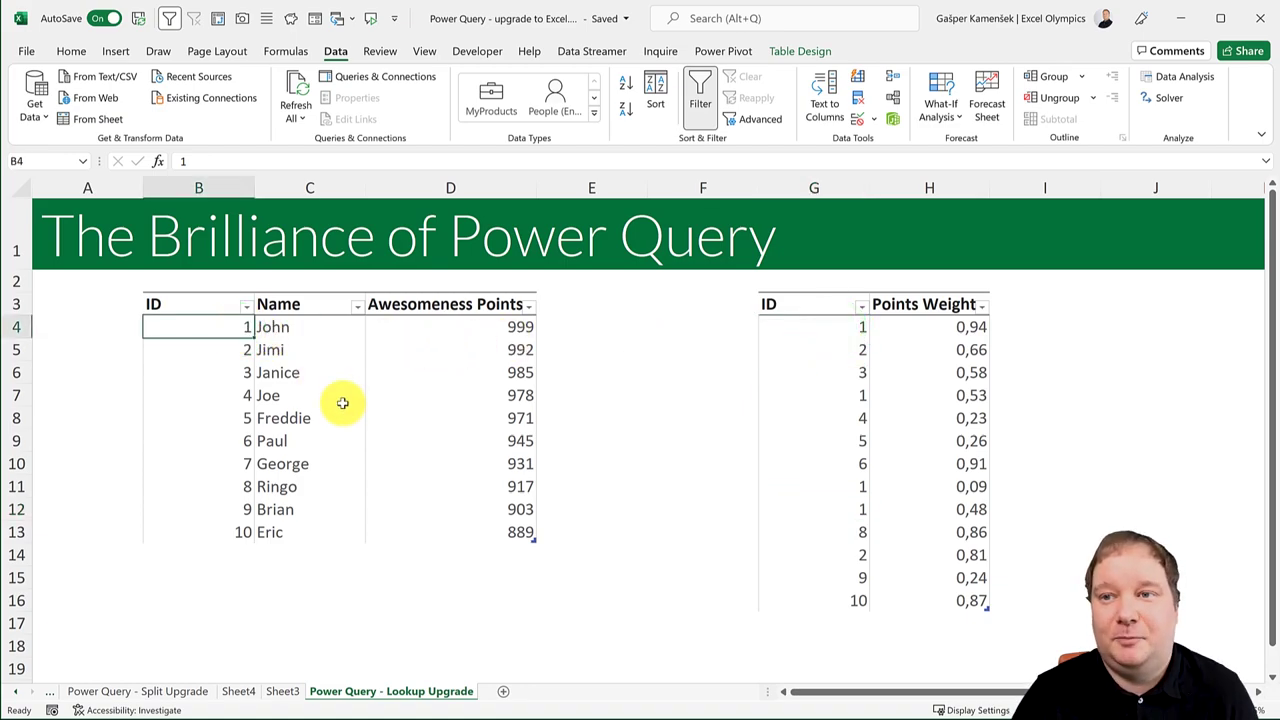
{"action": "left_click", "coordinate": [223, 323]}
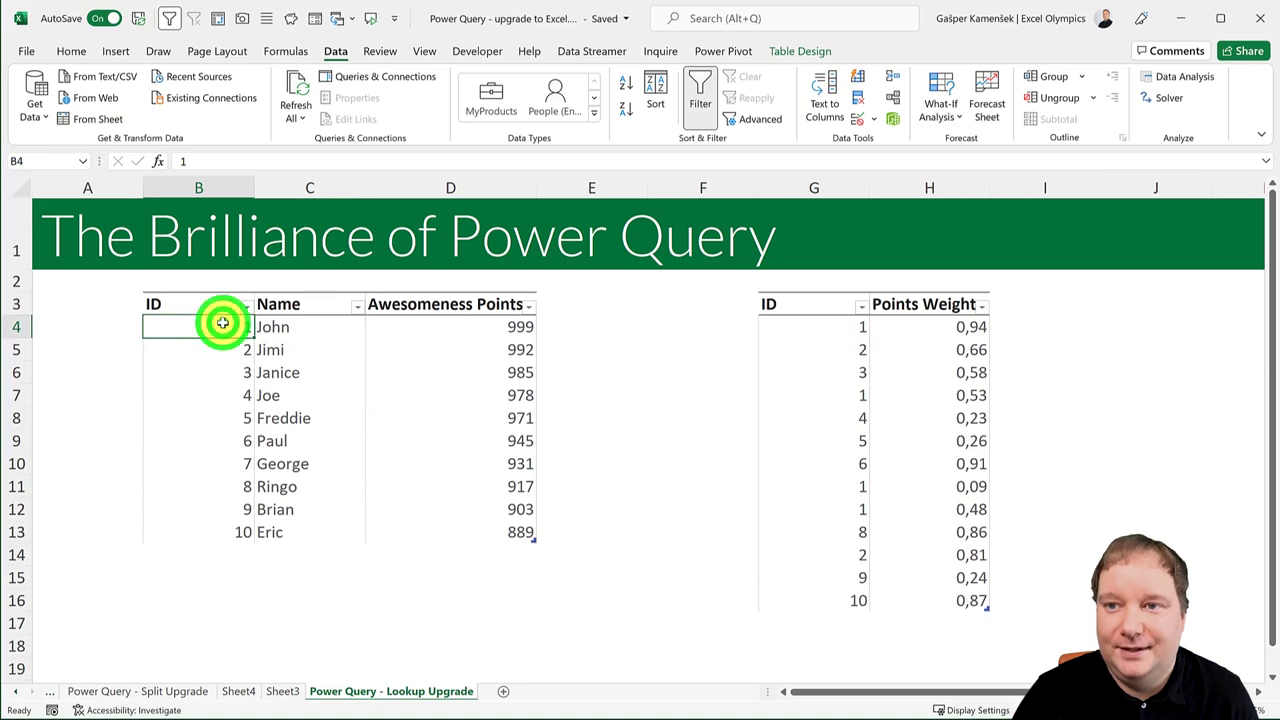
{"action": "left_click", "coordinate": [826, 327]}
{"action": "left_click", "coordinate": [855, 398]}
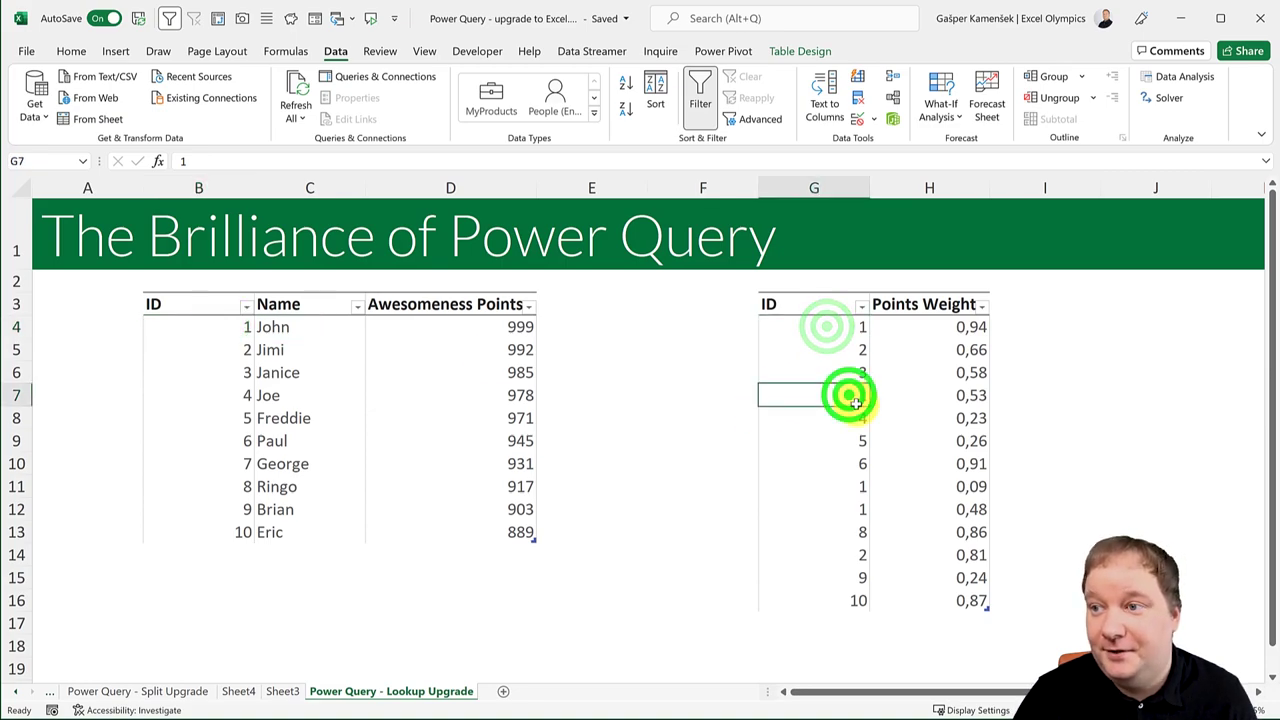
{"action": "left_click", "coordinate": [847, 470]}
{"action": "left_click_drag", "start_coordinate": [842, 487], "coordinate": [842, 509]}
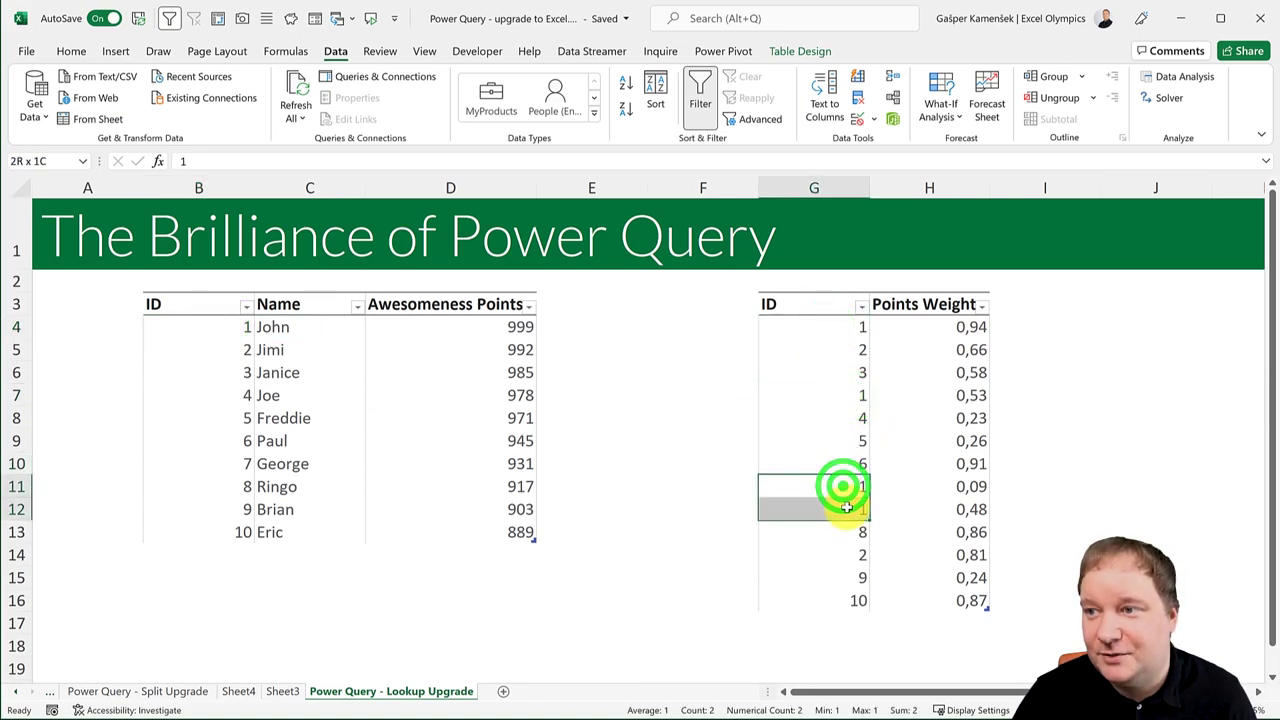
{"action": "left_click", "coordinate": [843, 393], "text": "ctrl"}
{"action": "left_click", "coordinate": [840, 330], "text": "ctrl"}
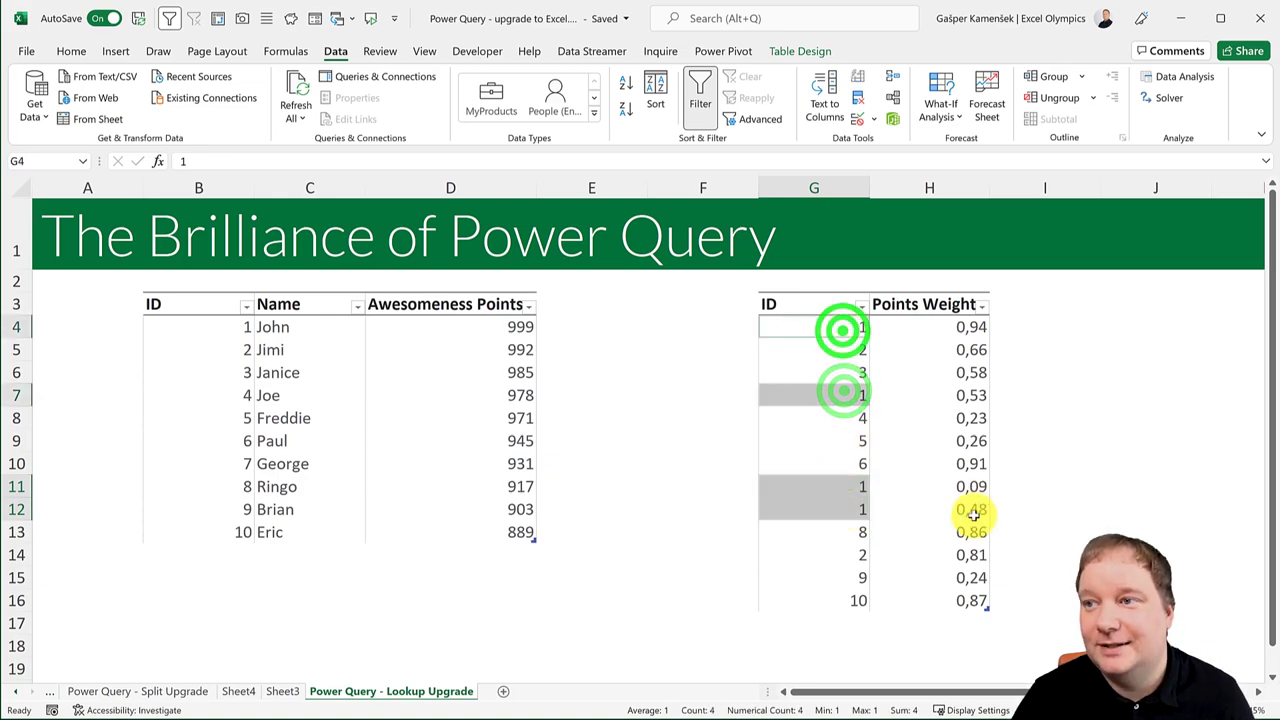
{"action": "left_click", "coordinate": [560, 326]}
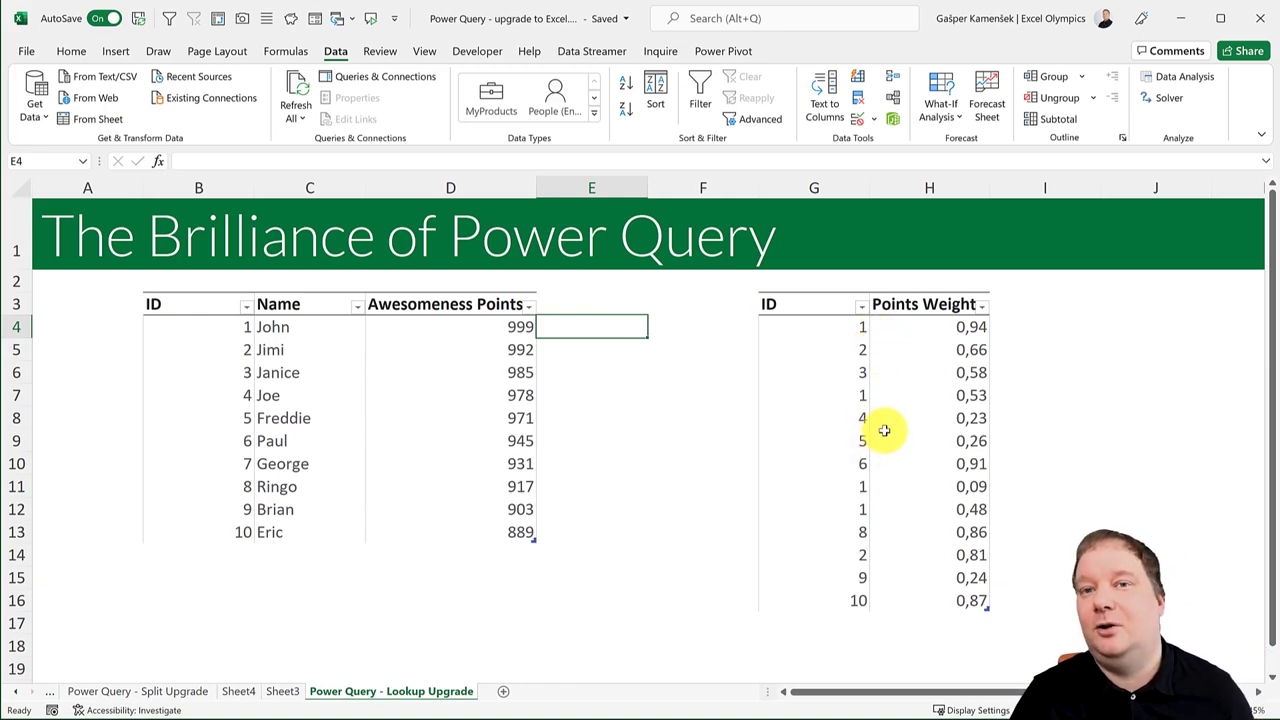
Step: Check the names of both tables, and load MainTable with the Awesomeness Points column into the Power Query Editor
{"action": "left_click", "coordinate": [506, 416]}
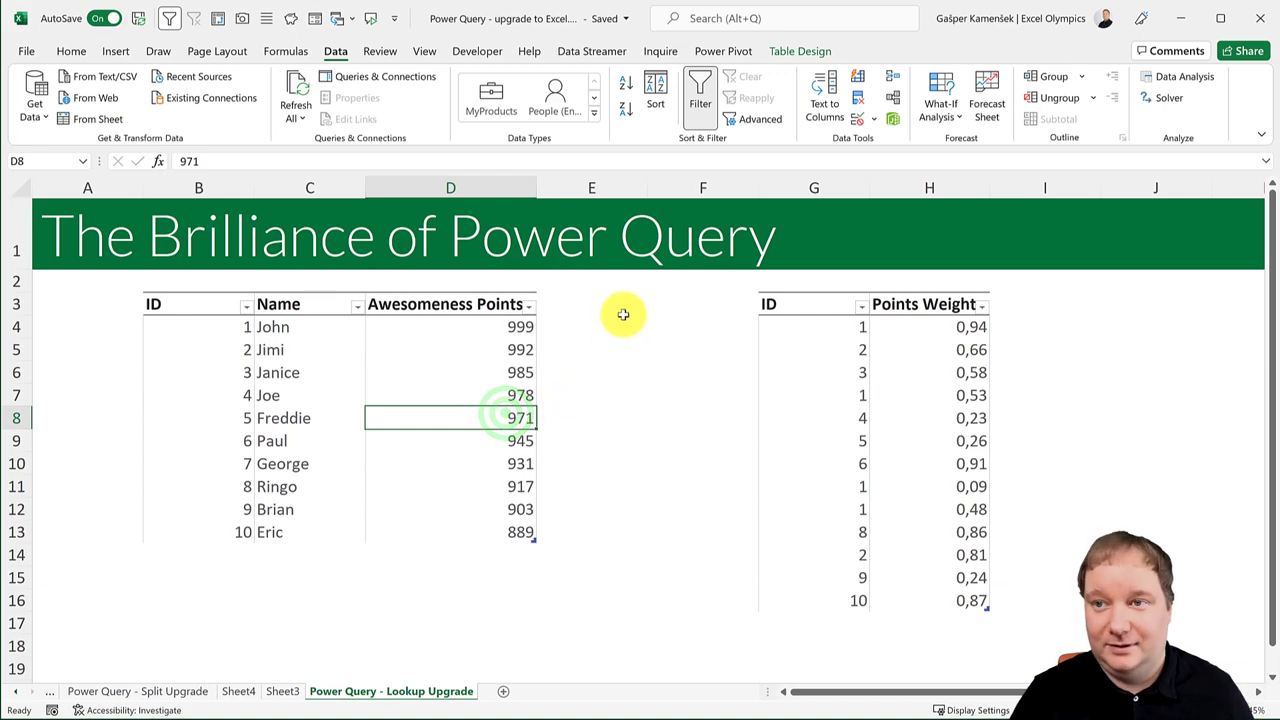
{"action": "left_click", "coordinate": [780, 52]}
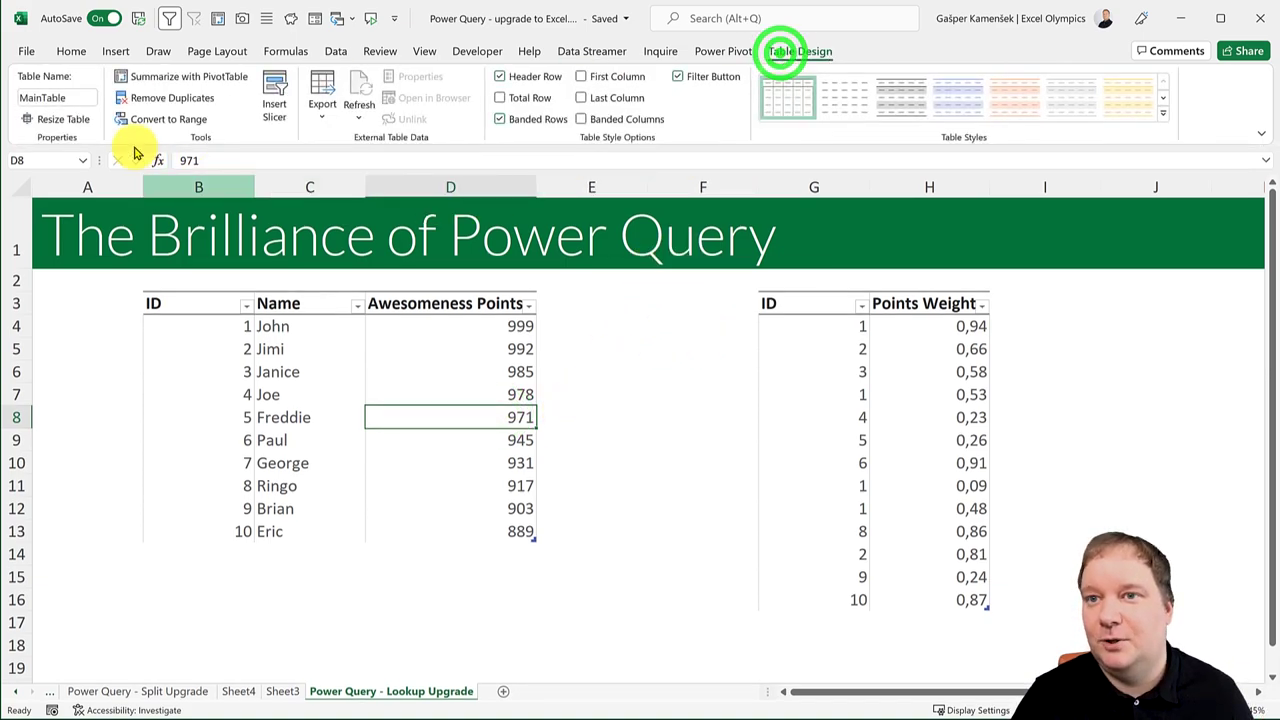
{"action": "left_click", "coordinate": [886, 399]}
{"action": "left_click", "coordinate": [460, 407]}
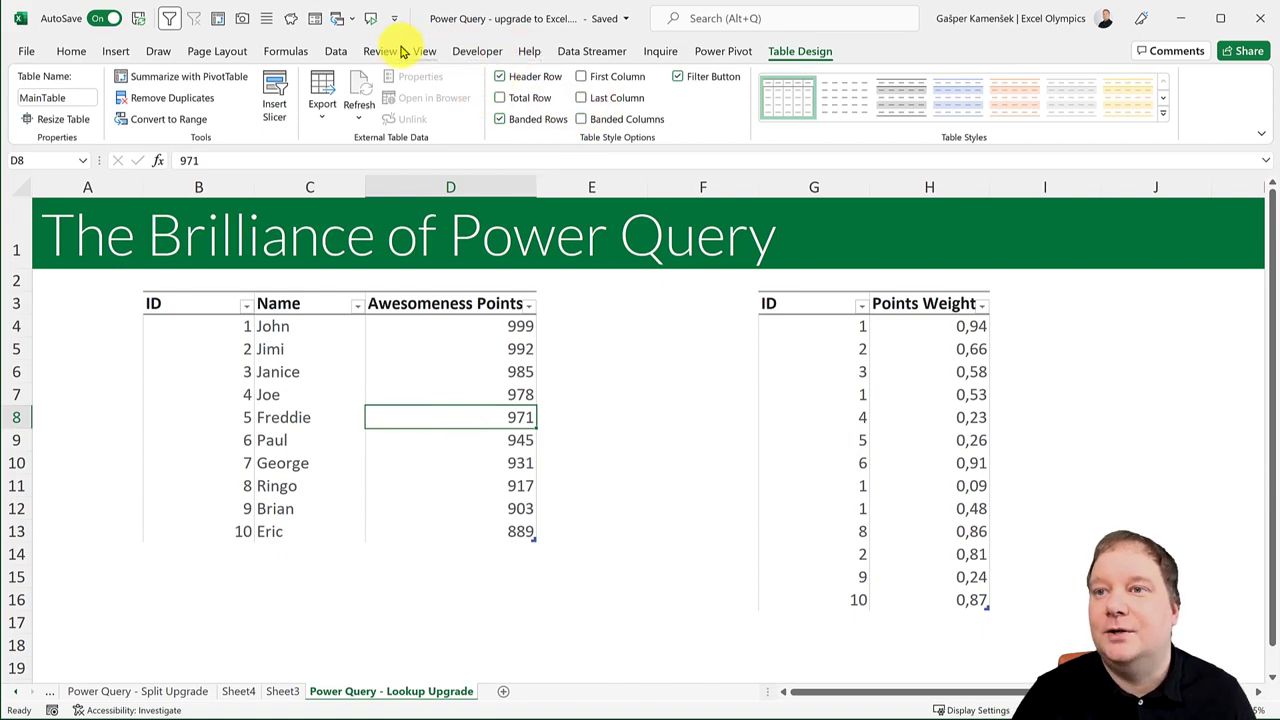
{"action": "left_click", "coordinate": [337, 48]}
{"action": "left_click", "coordinate": [100, 114]}
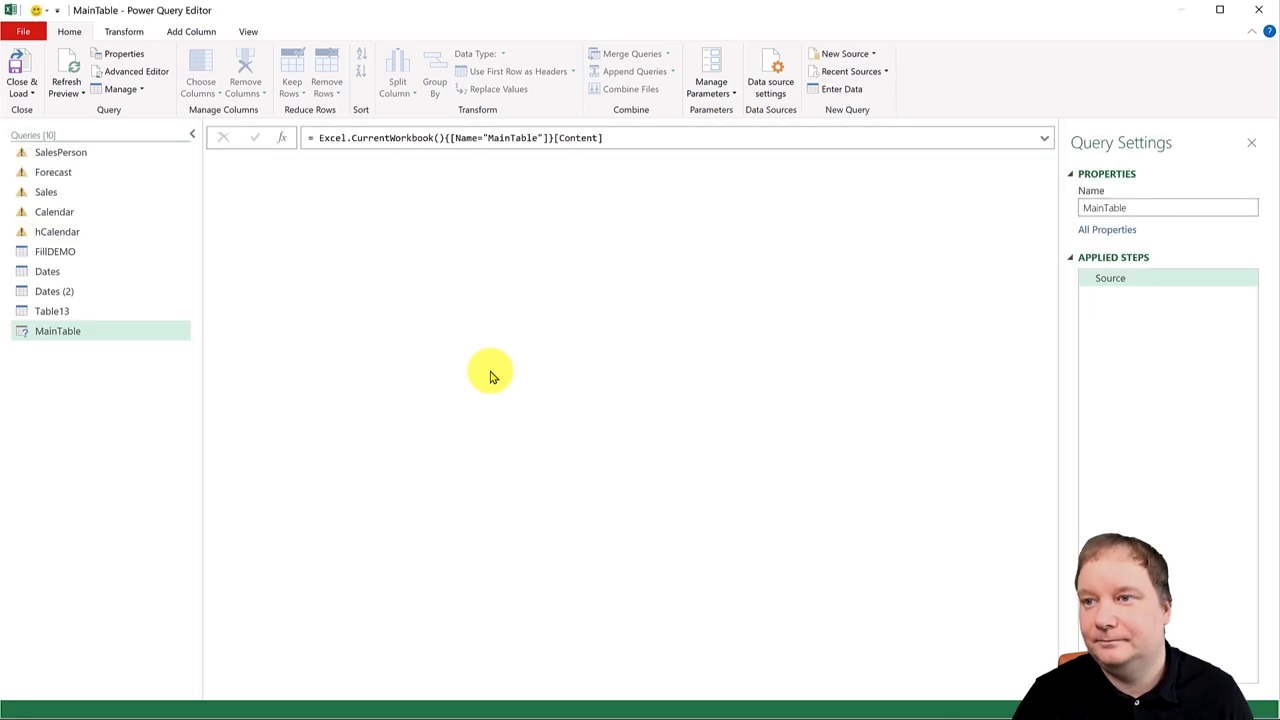
Step: Duplicate the MainTable query and remove the Changed Type step from the copy
{"action": "right_click", "coordinate": [85, 338]}
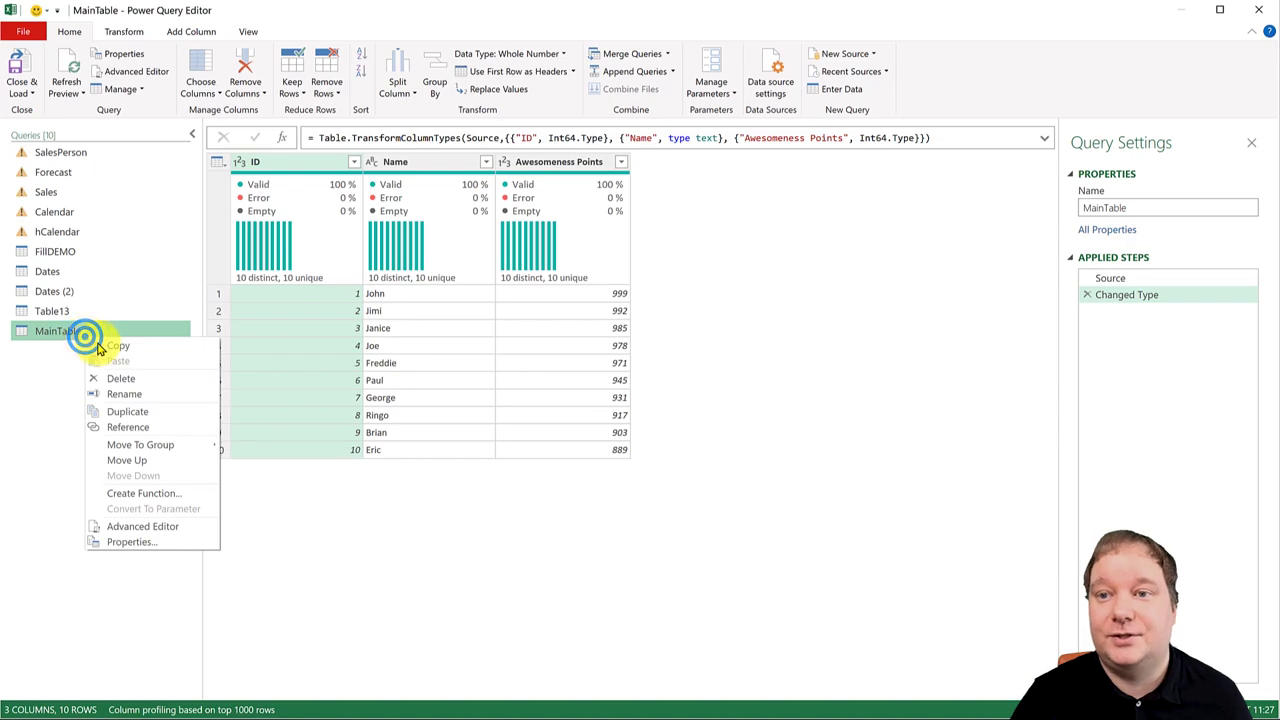
{"action": "left_click", "coordinate": [144, 415]}
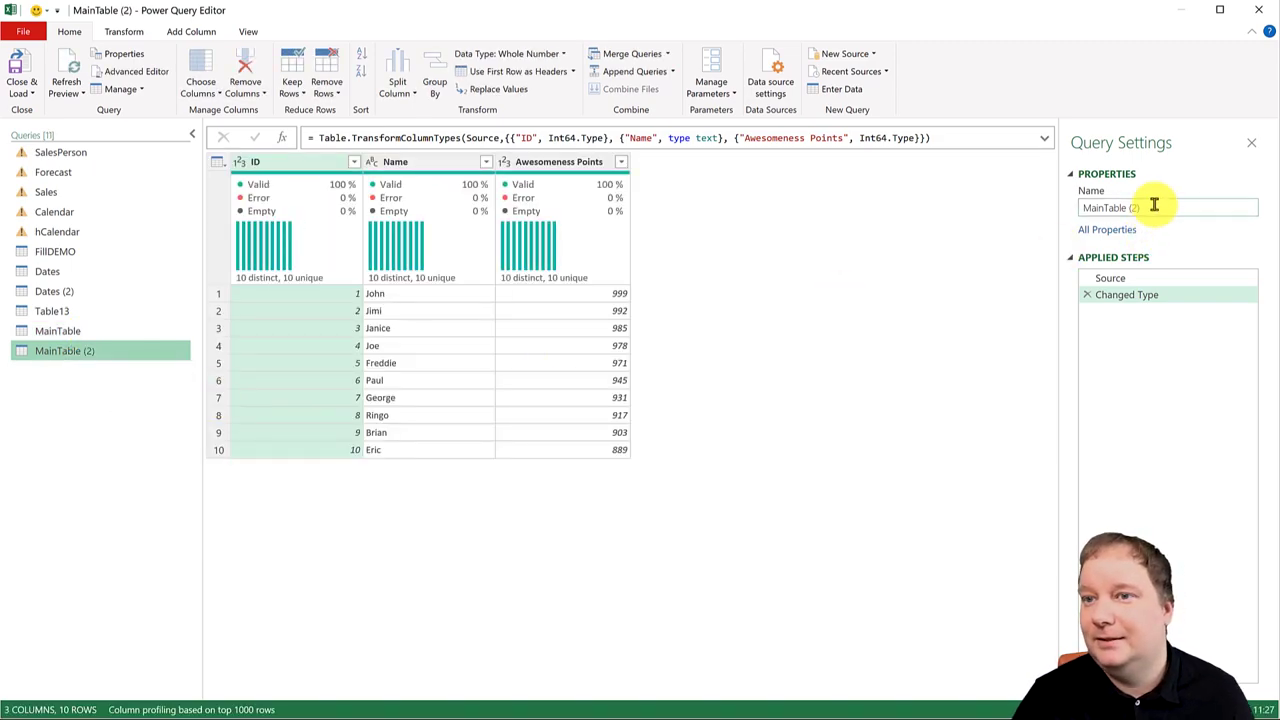
{"action": "left_click", "coordinate": [1083, 294]}
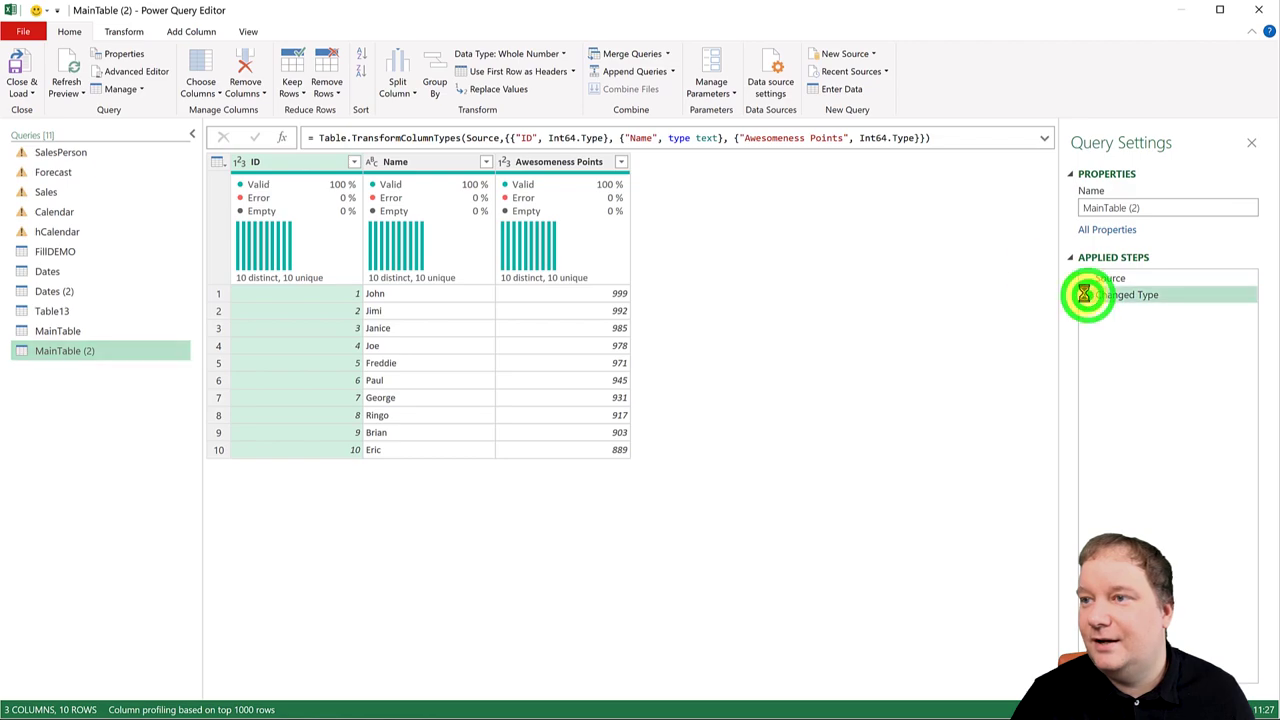
Step: Reduce the copied query's source formula to = Excel.CurrentWorkbook() and drill into the LookupTable table
{"action": "left_click_drag", "start_coordinate": [648, 137], "coordinate": [449, 140]}
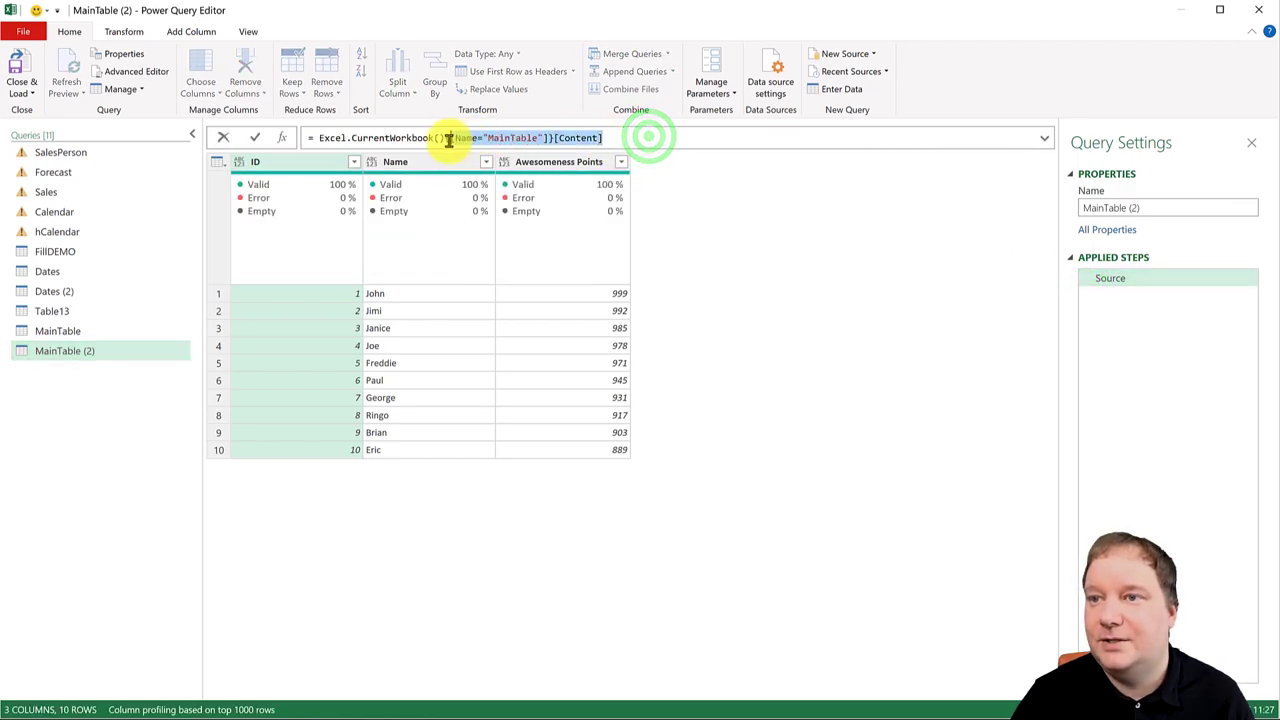
{"action": "key", "text": "Delete"}
{"action": "key", "text": "Return"}
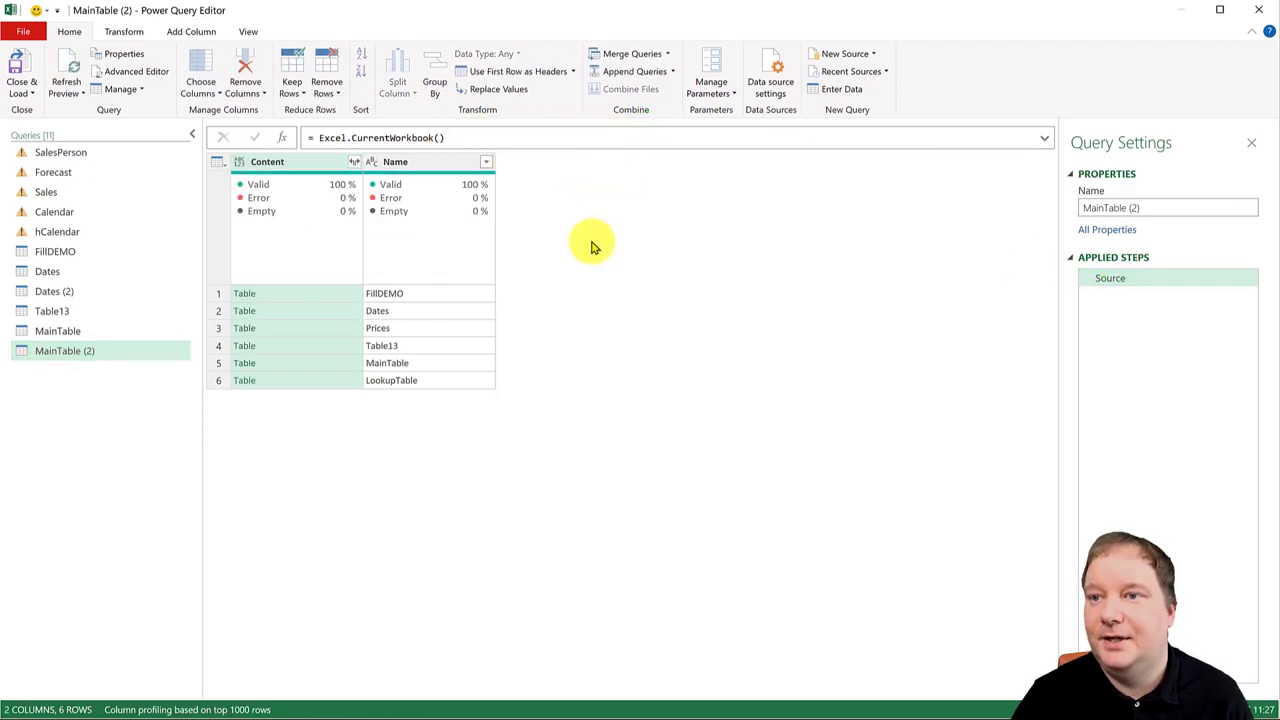
{"action": "left_click", "coordinate": [245, 380]}
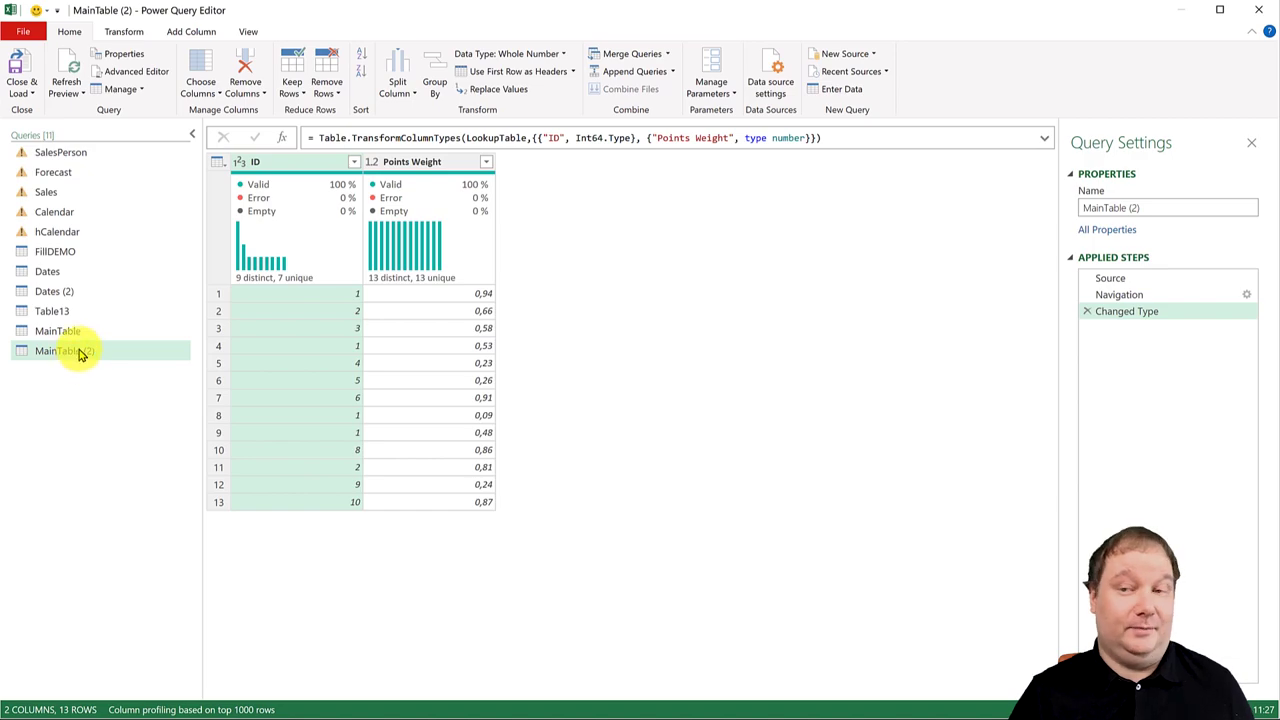
Step: Rename the duplicated query as Lookup Table
{"action": "double_click", "coordinate": [1150, 207]}
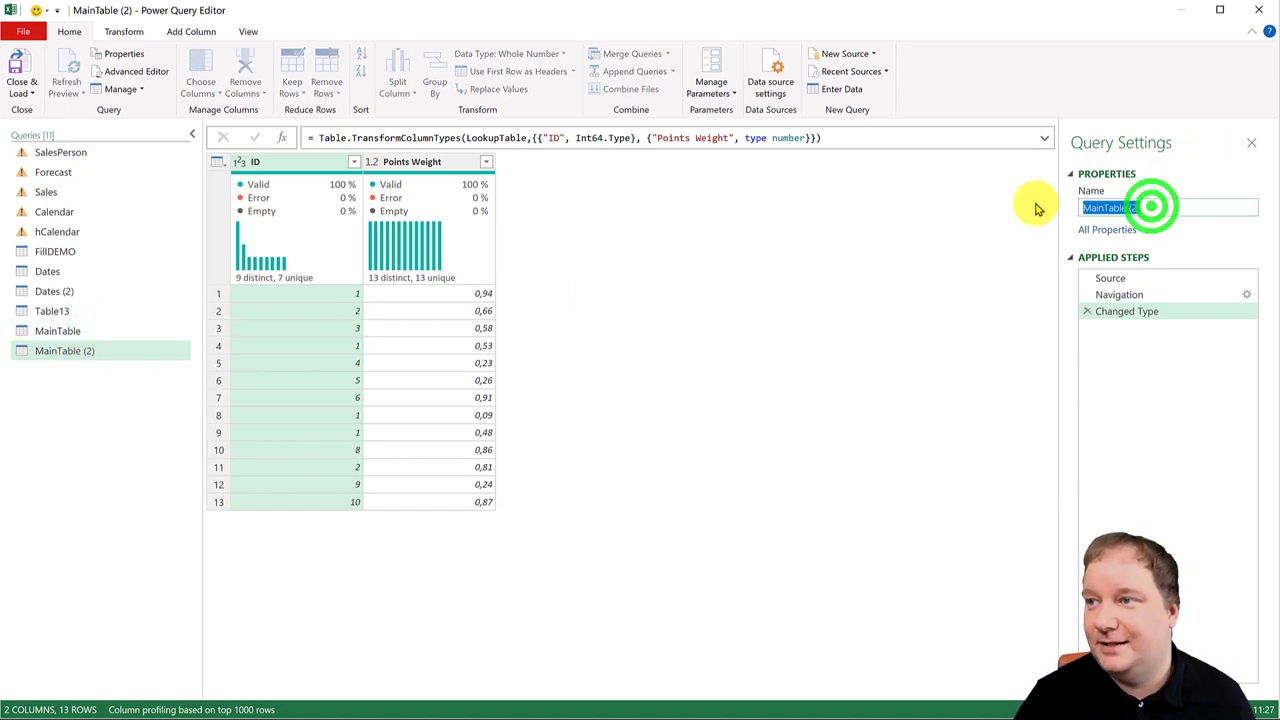
{"action": "type", "text": "Lookup"}
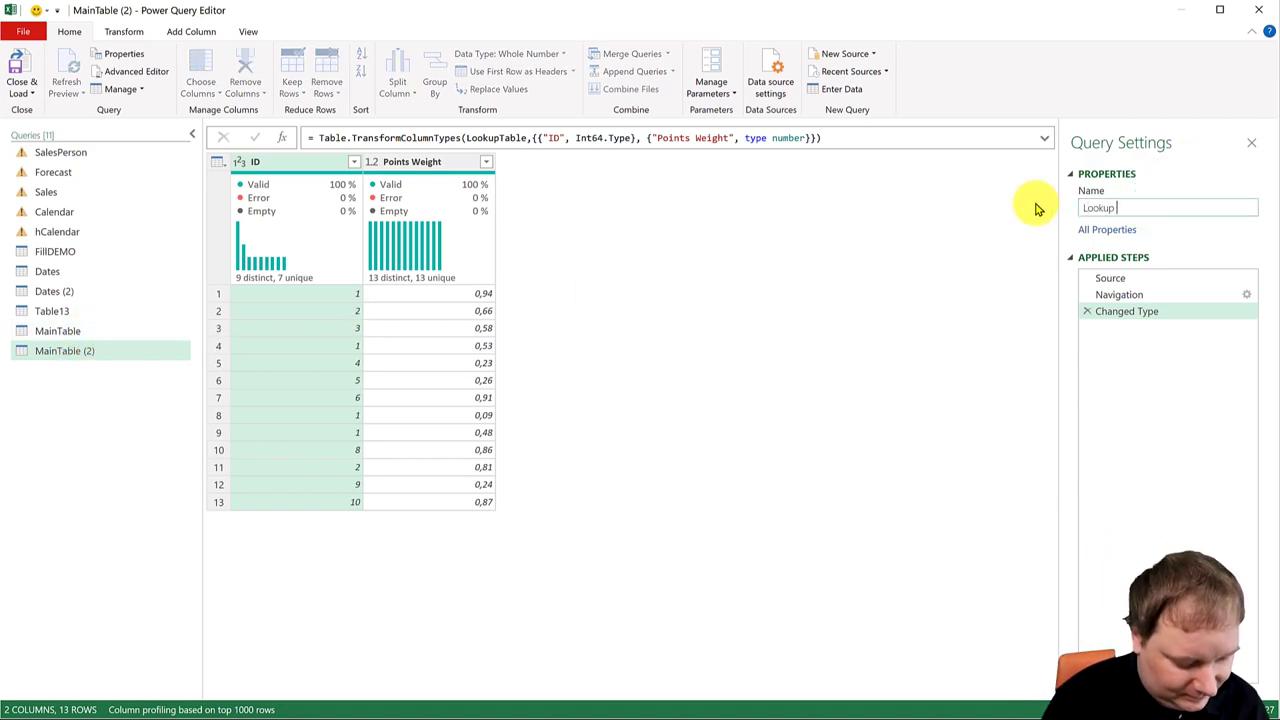
{"action": "type", "text": " Table"}
{"action": "key", "text": "Return"}
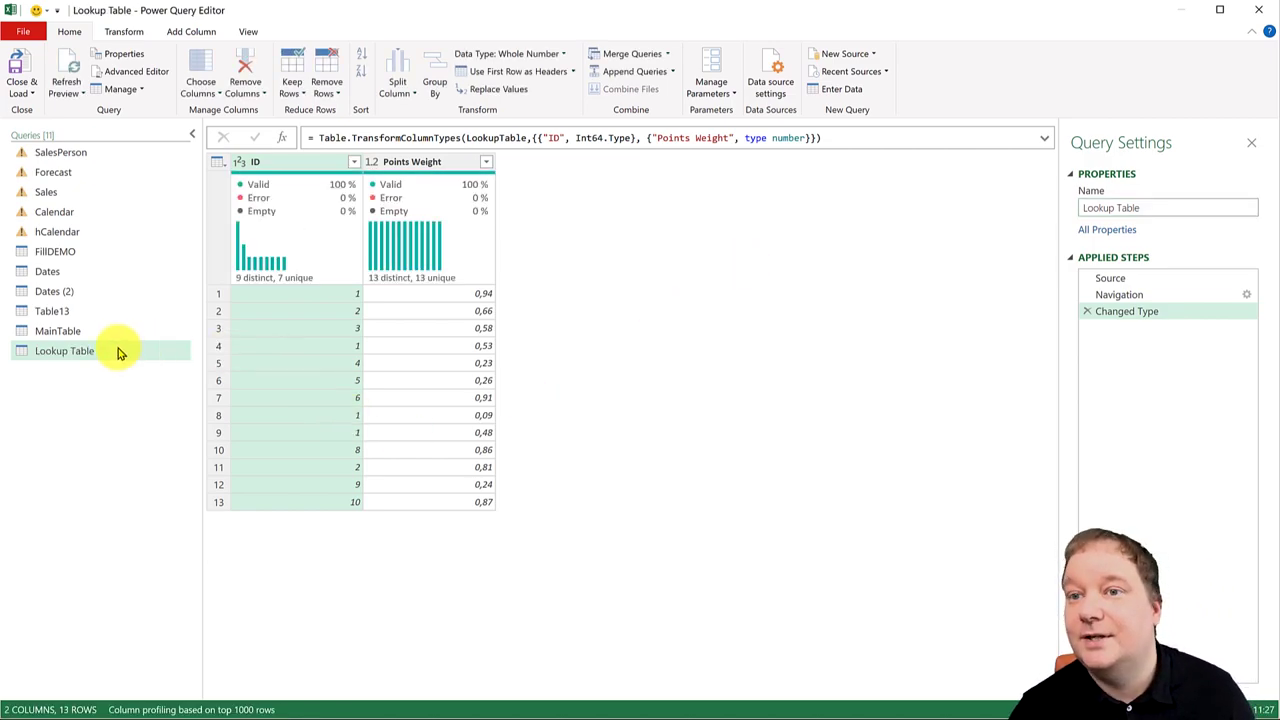
Step: Merge the MainTable query with Lookup Table, matching their ID columns with a Left Outer join
{"action": "left_click", "coordinate": [78, 330]}
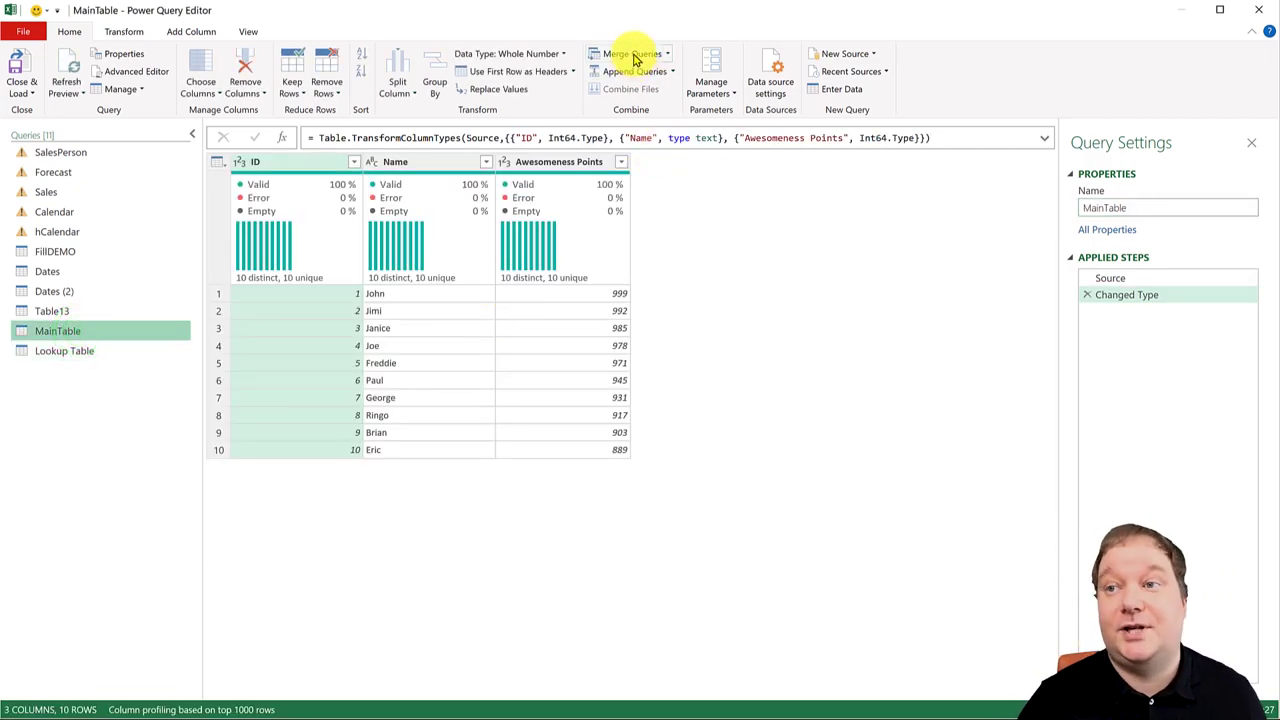
{"action": "left_click", "coordinate": [633, 57]}
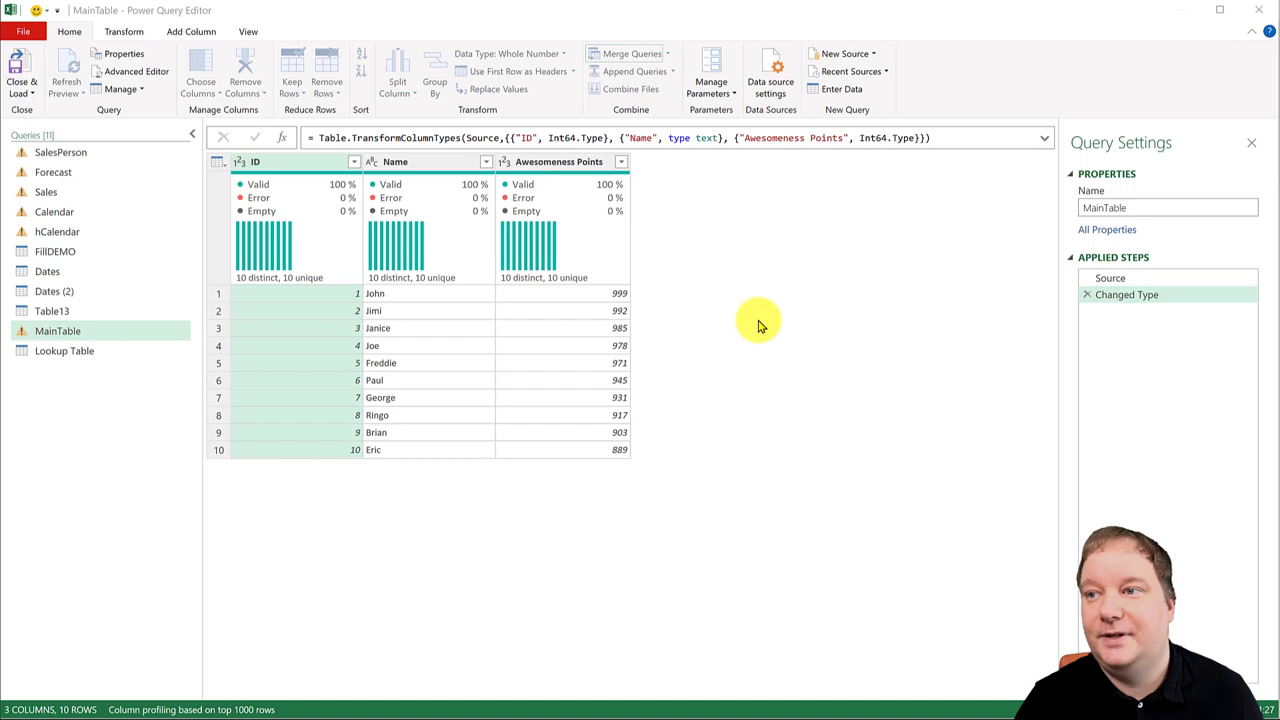
{"action": "left_click", "coordinate": [572, 421]}
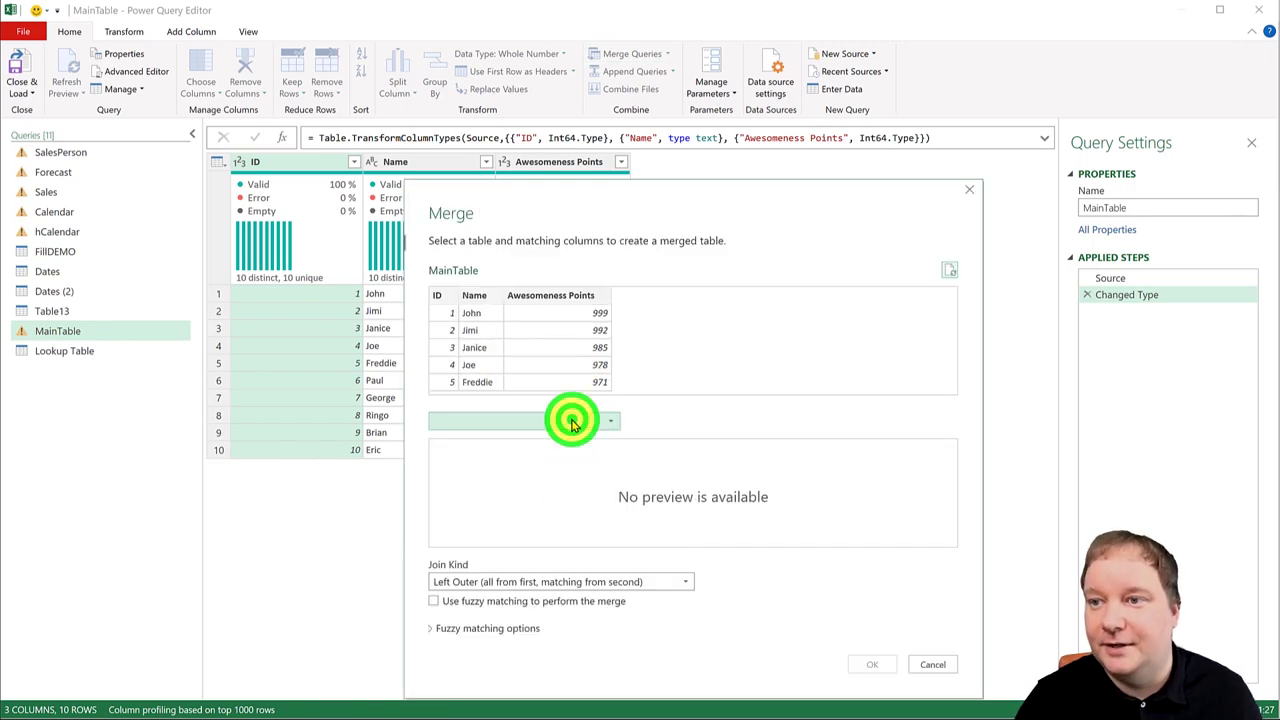
{"action": "left_click", "coordinate": [505, 502]}
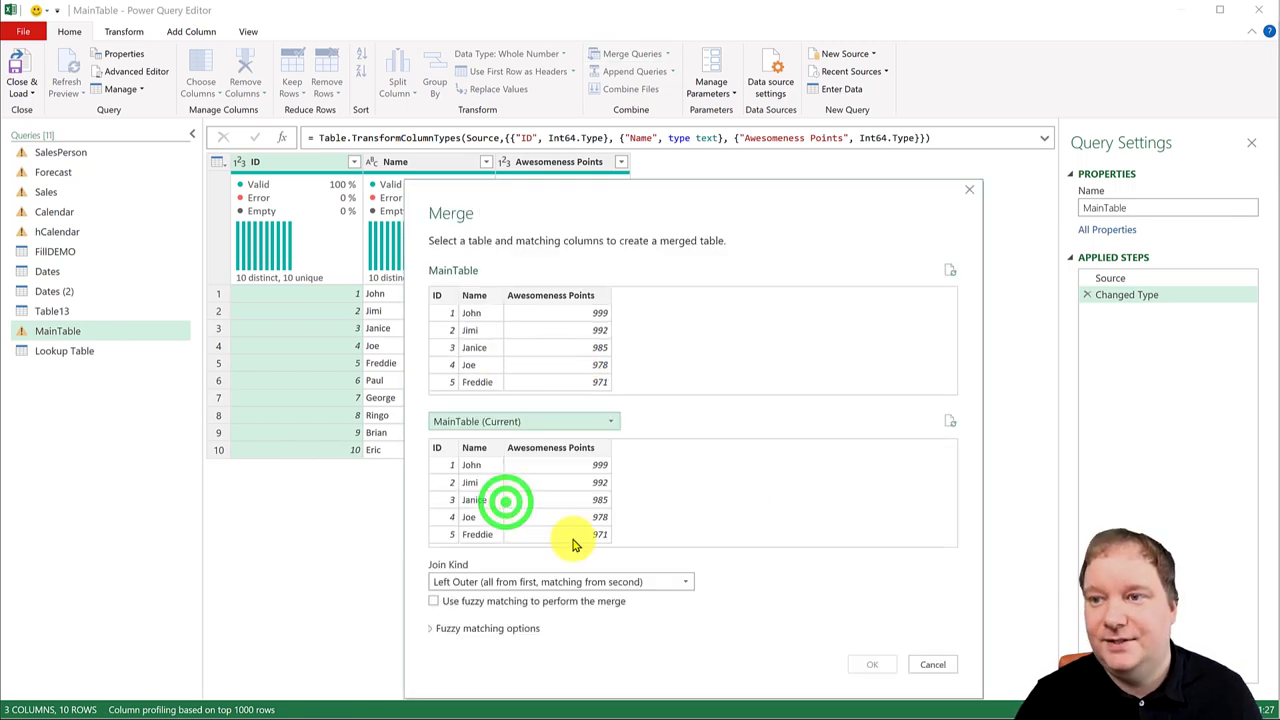
{"action": "left_click", "coordinate": [440, 294]}
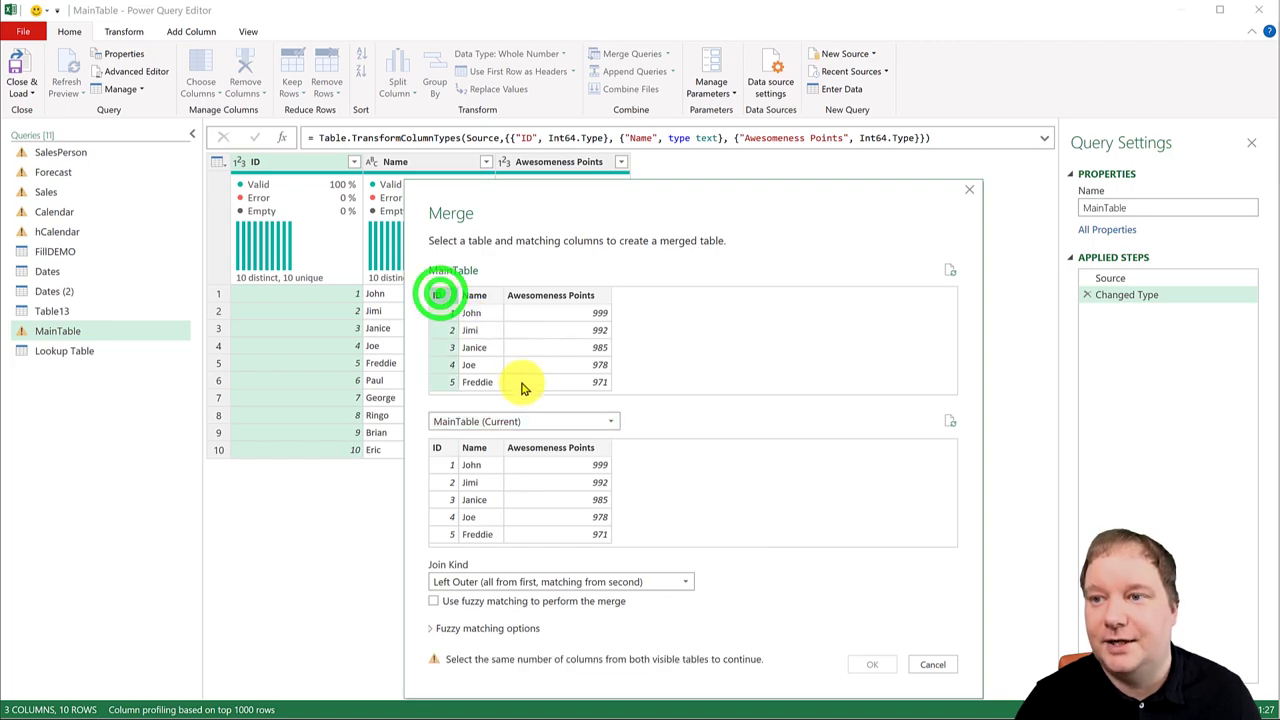
{"action": "left_click", "coordinate": [440, 448]}
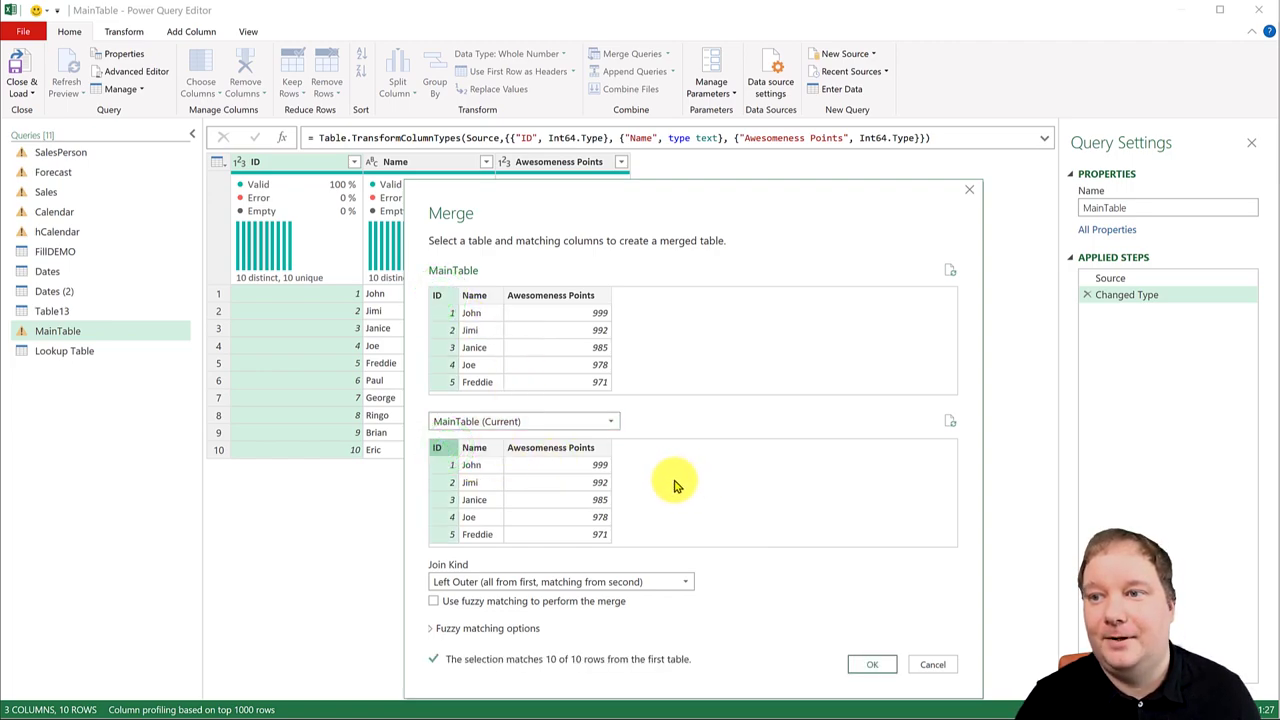
{"action": "left_click", "coordinate": [563, 421]}
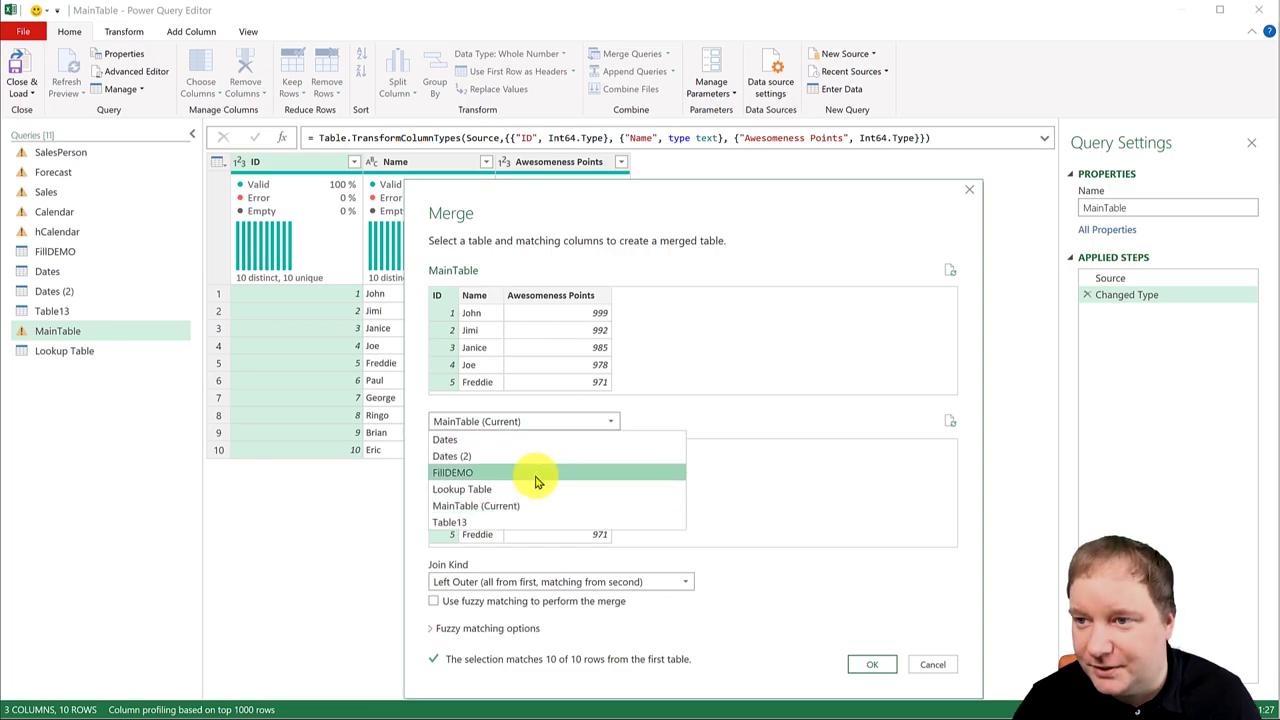
{"action": "left_click", "coordinate": [535, 489]}
{"action": "left_click", "coordinate": [443, 448]}
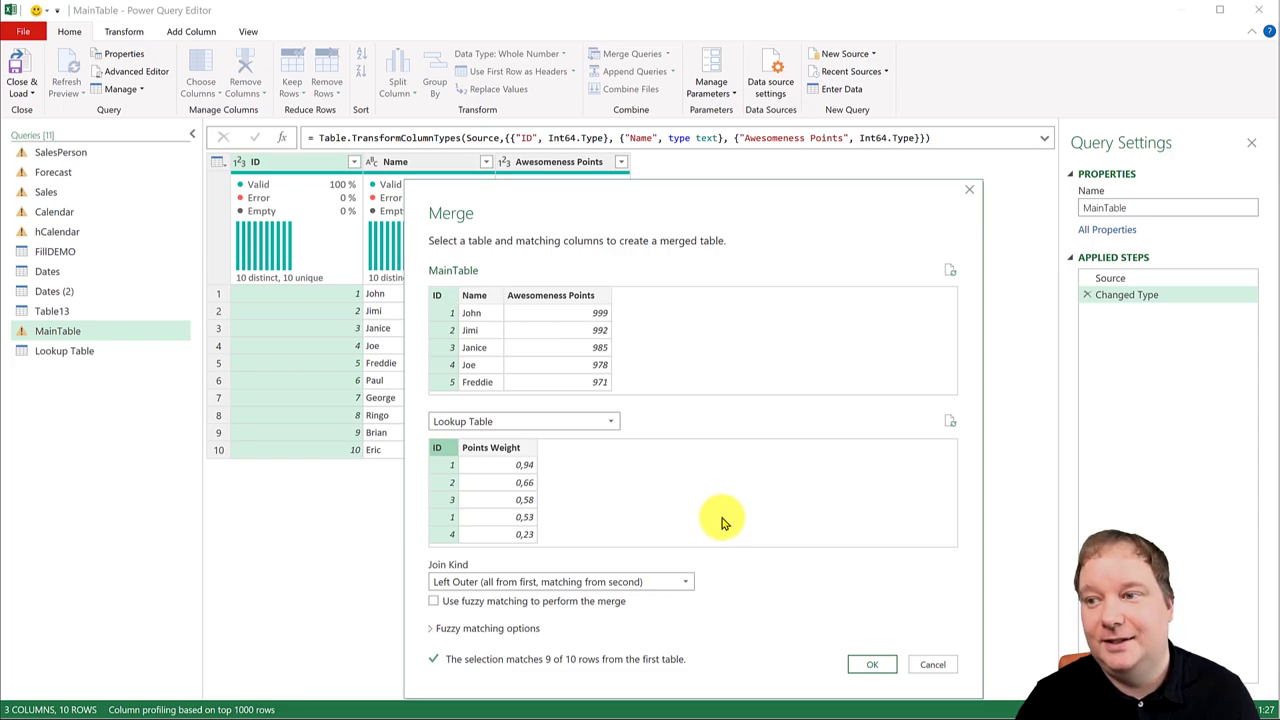
{"action": "left_click", "coordinate": [864, 666]}
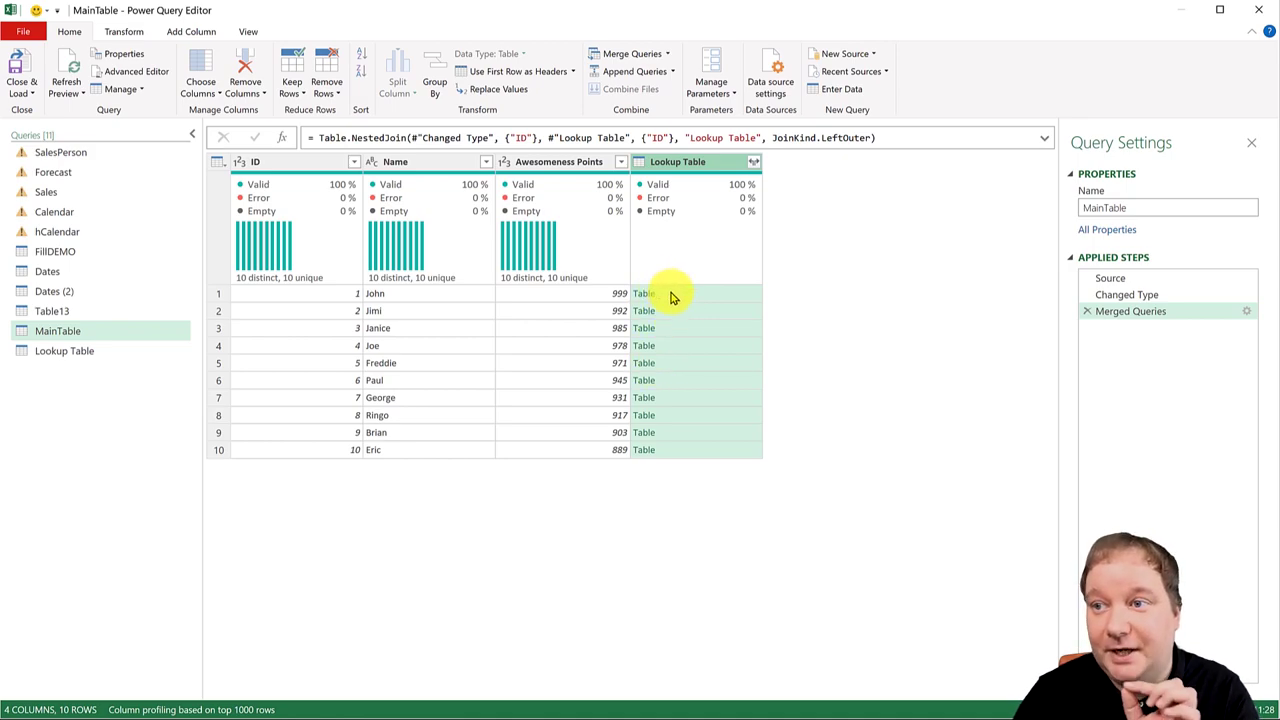
Step: Preview the first row's nested table and expand only Points Weight from the Lookup Table column, without the original column name prefix
{"action": "left_click", "coordinate": [677, 298]}
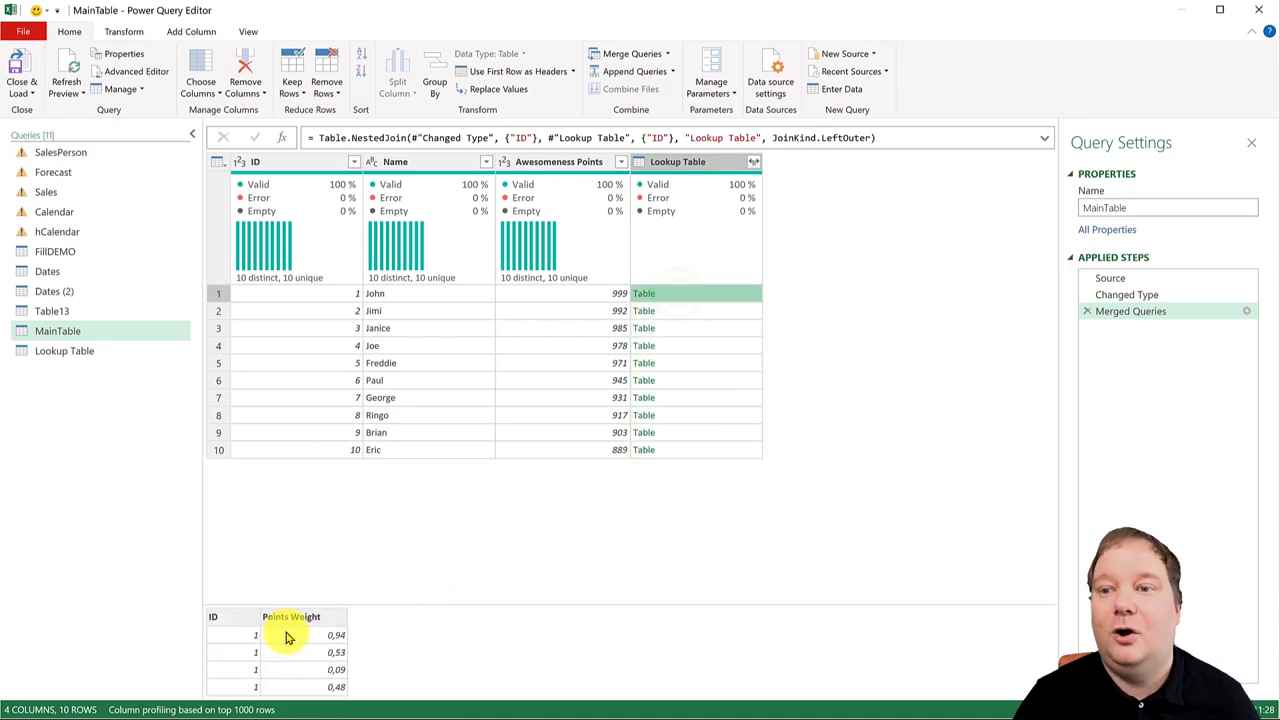
{"action": "left_click", "coordinate": [753, 161]}
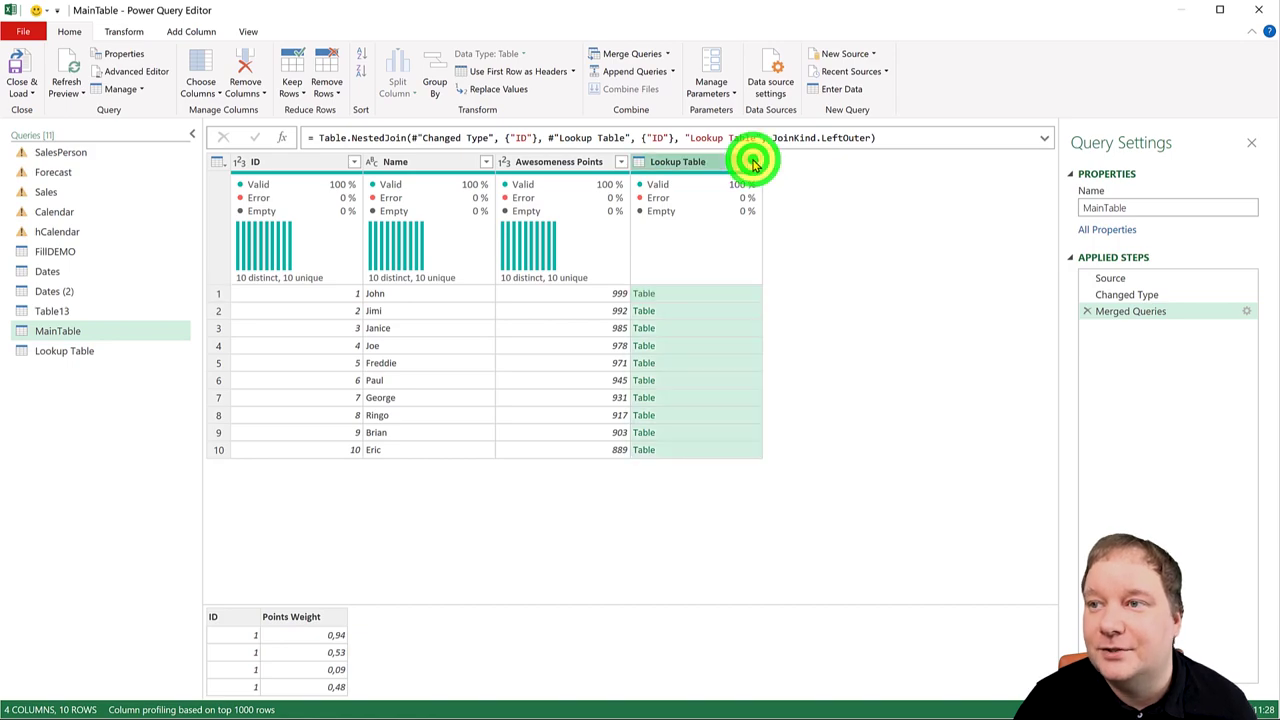
{"action": "left_click", "coordinate": [511, 261]}
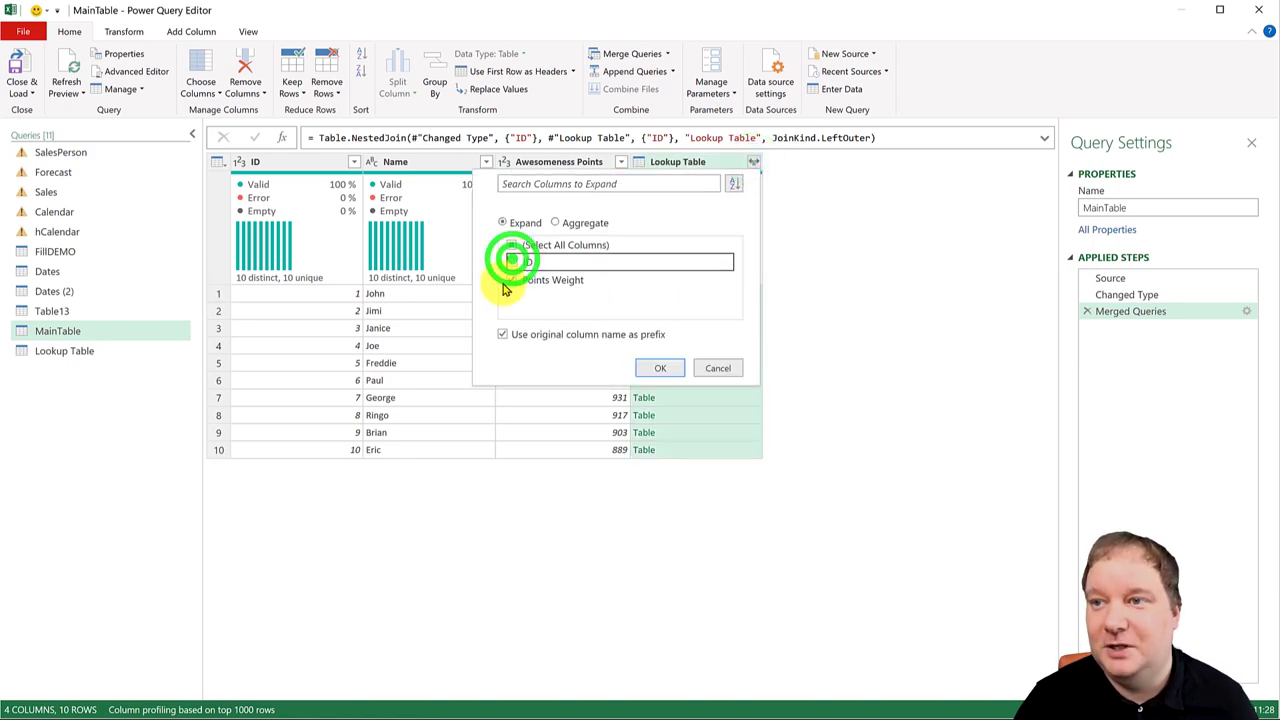
{"action": "left_click", "coordinate": [502, 334]}
{"action": "left_click", "coordinate": [659, 368]}
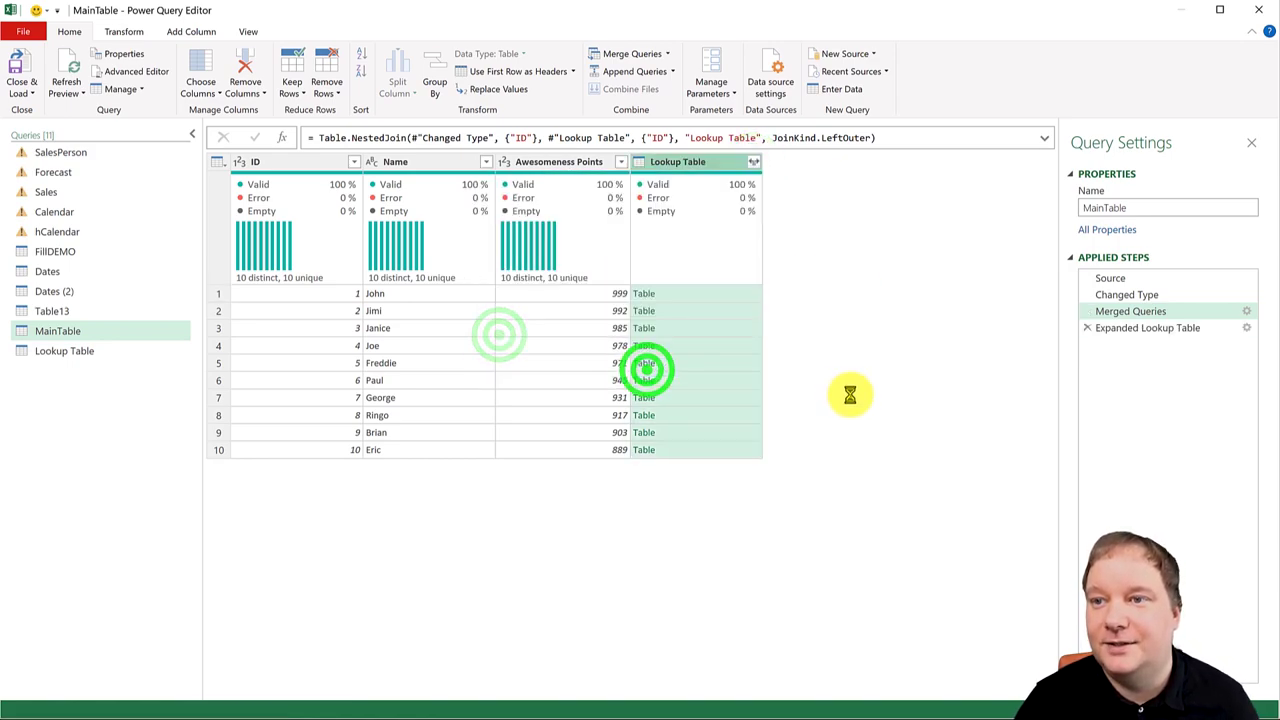
Step: Examine the repeated rows for ID 1 and the Points Weight value in each of them
{"action": "left_click", "coordinate": [330, 293]}
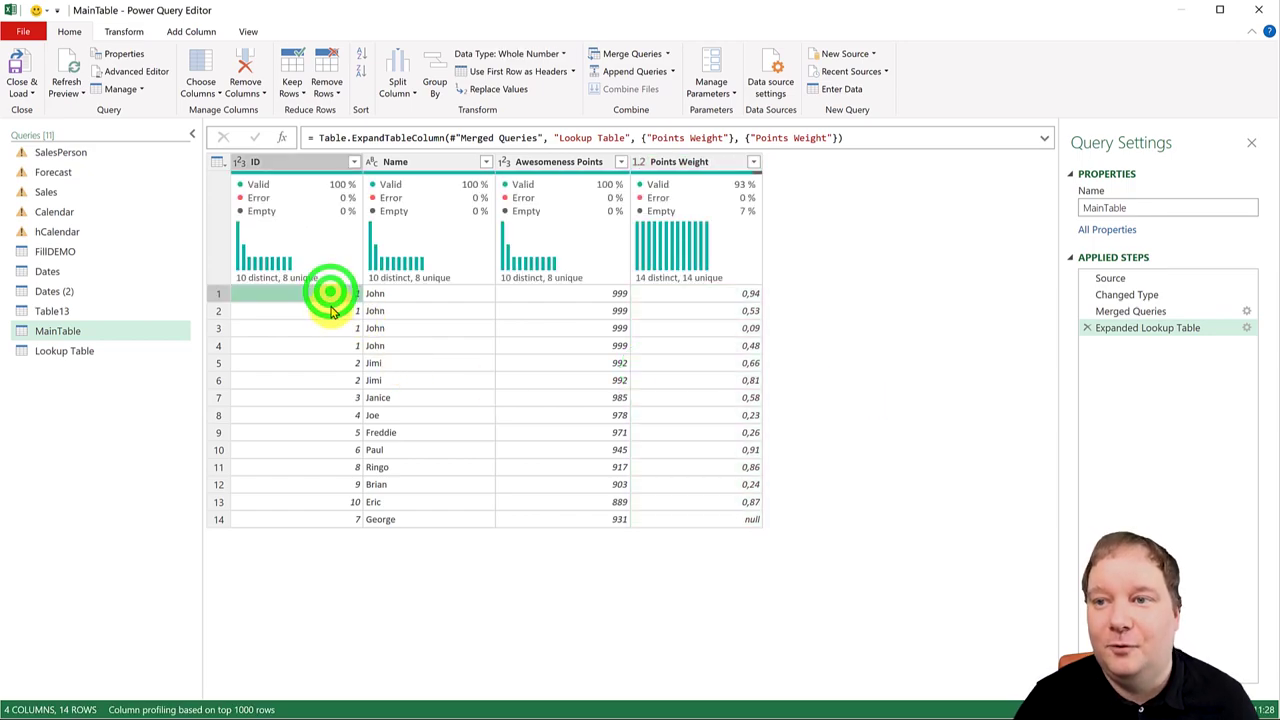
{"action": "left_click", "coordinate": [333, 346]}
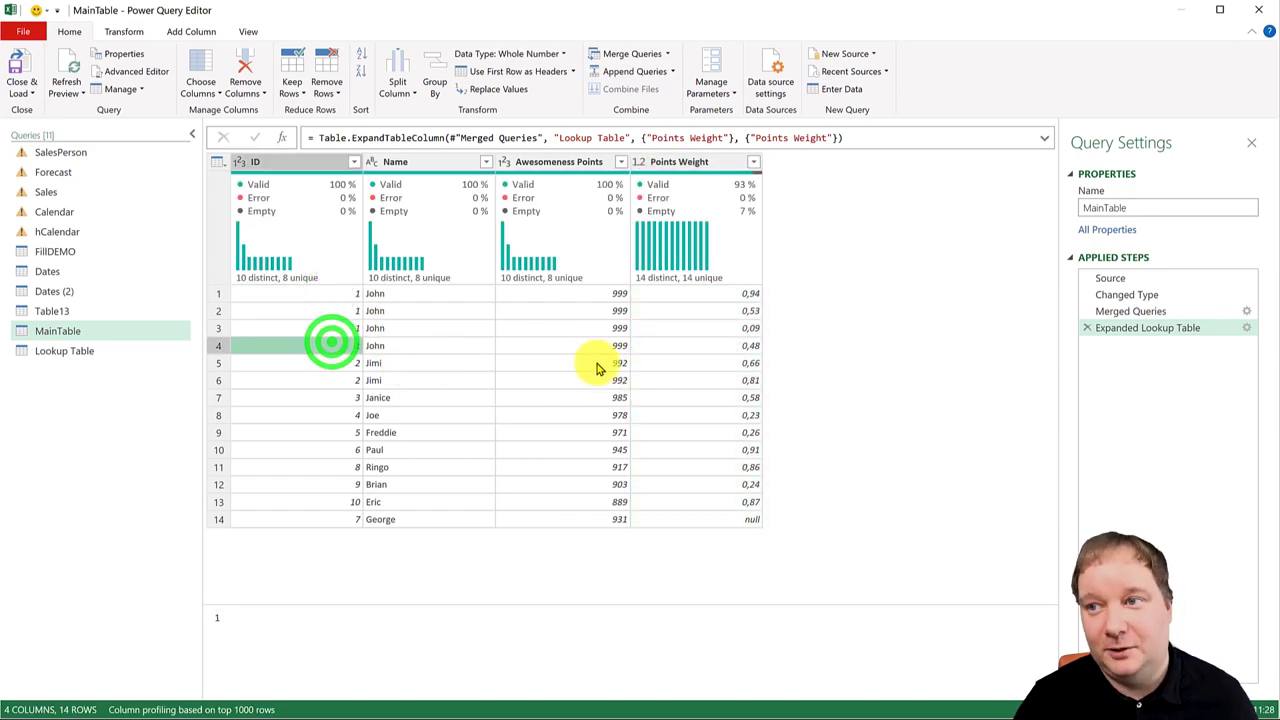
{"action": "left_click", "coordinate": [723, 292]}
{"action": "left_click", "coordinate": [722, 311]}
{"action": "left_click", "coordinate": [722, 328]}
{"action": "left_click", "coordinate": [718, 346]}
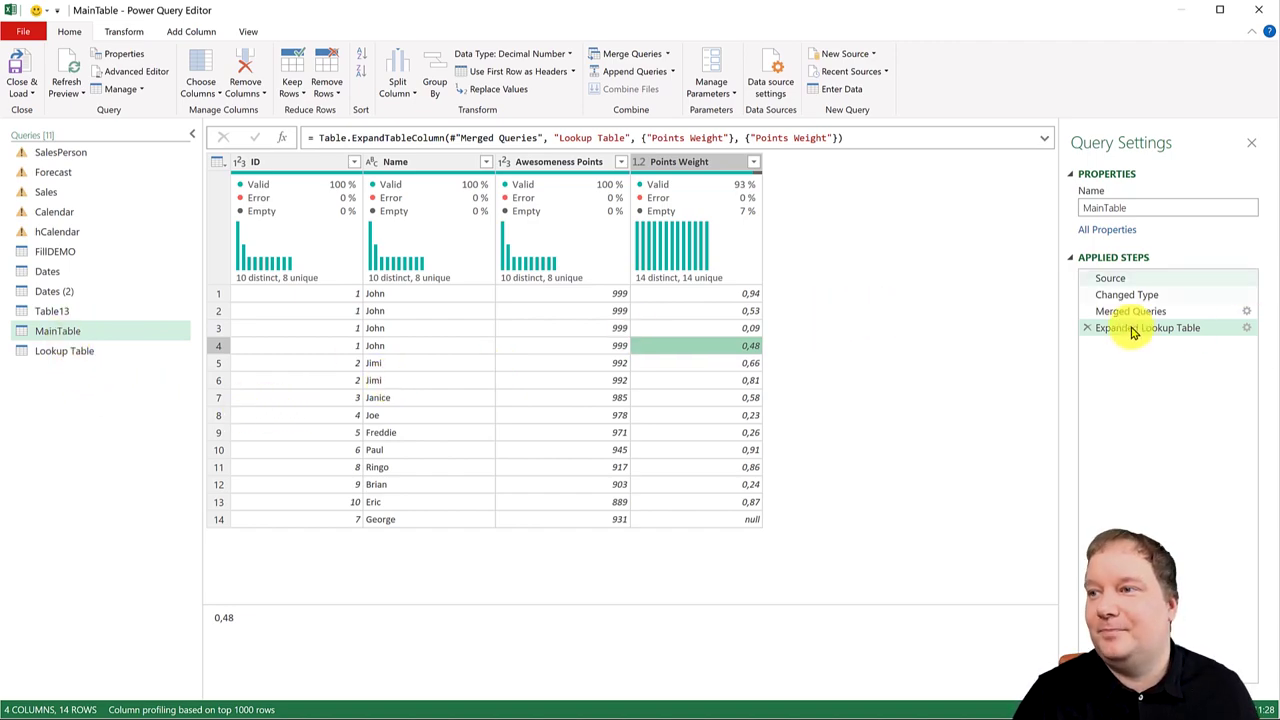
Step: Delete the Expanded Lookup Table and Merged Queries steps from the MainTable query
{"action": "left_click", "coordinate": [1089, 331]}
{"action": "left_click", "coordinate": [1087, 311]}
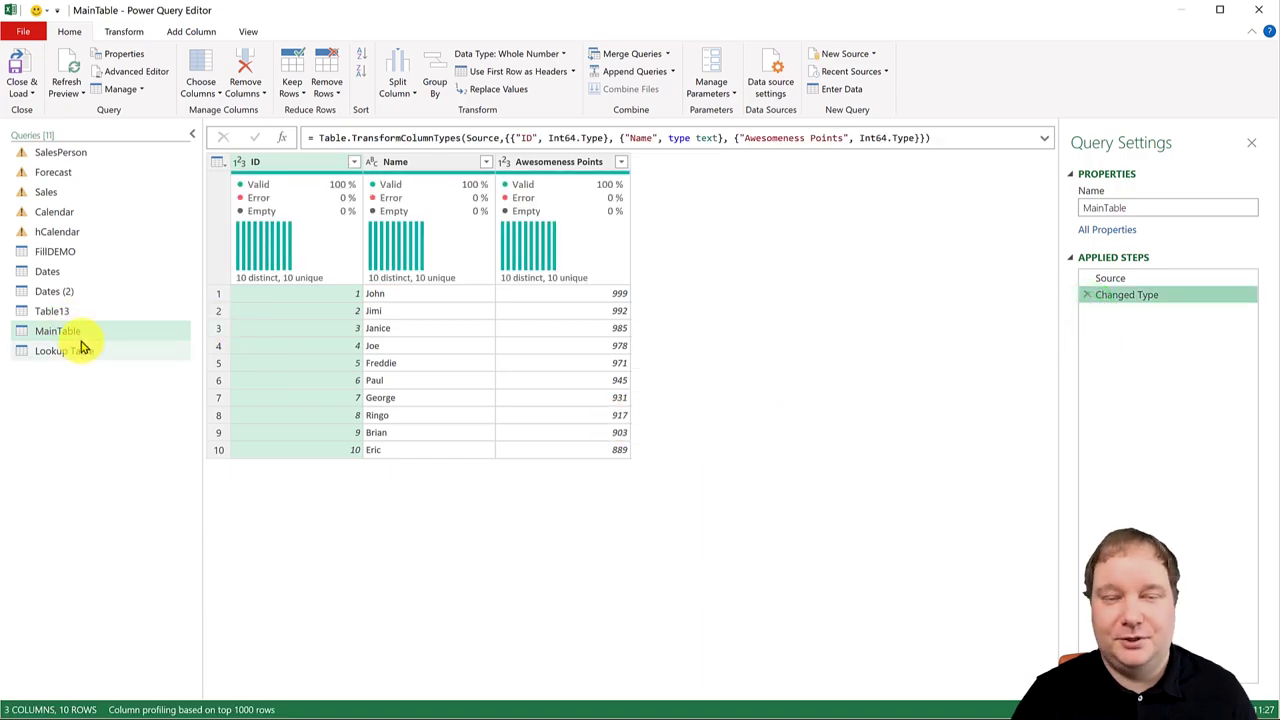
Step: Set up a merge of MainTable with Lookup Table, matching the ID column in both tables
{"action": "left_click", "coordinate": [621, 56]}
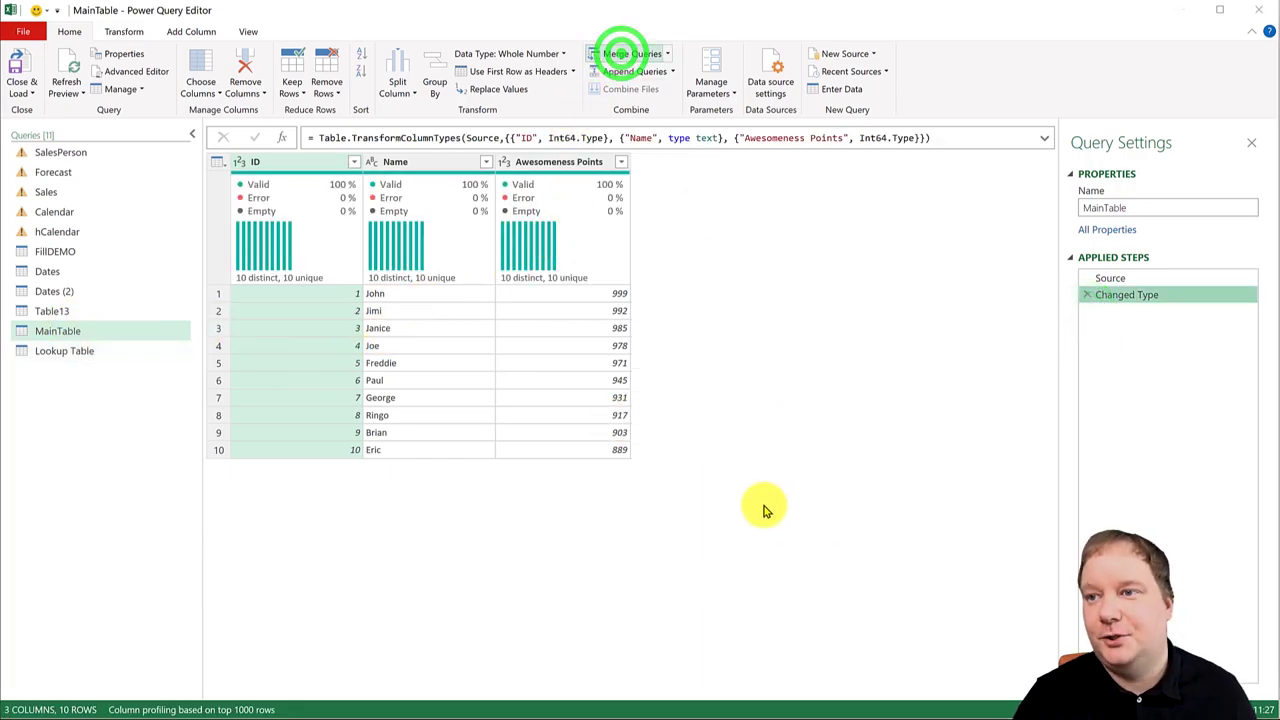
{"action": "left_click", "coordinate": [574, 424]}
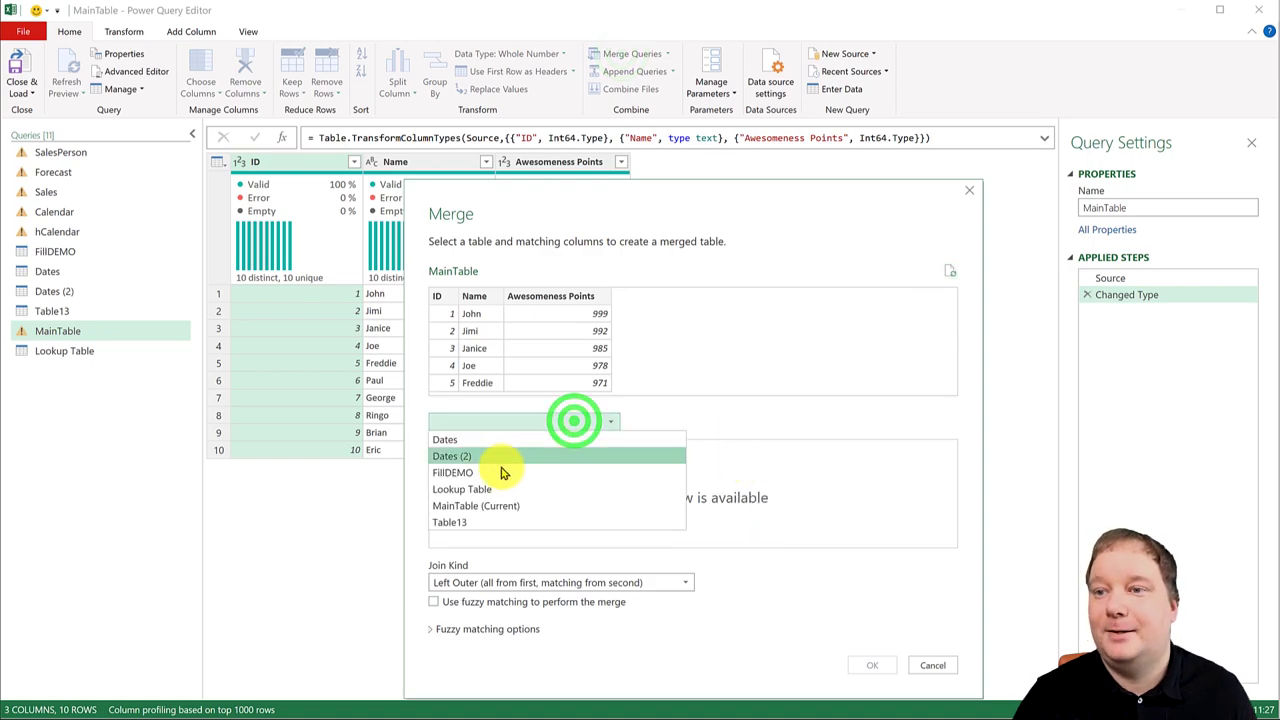
{"action": "left_click", "coordinate": [492, 487]}
{"action": "left_click", "coordinate": [438, 296]}
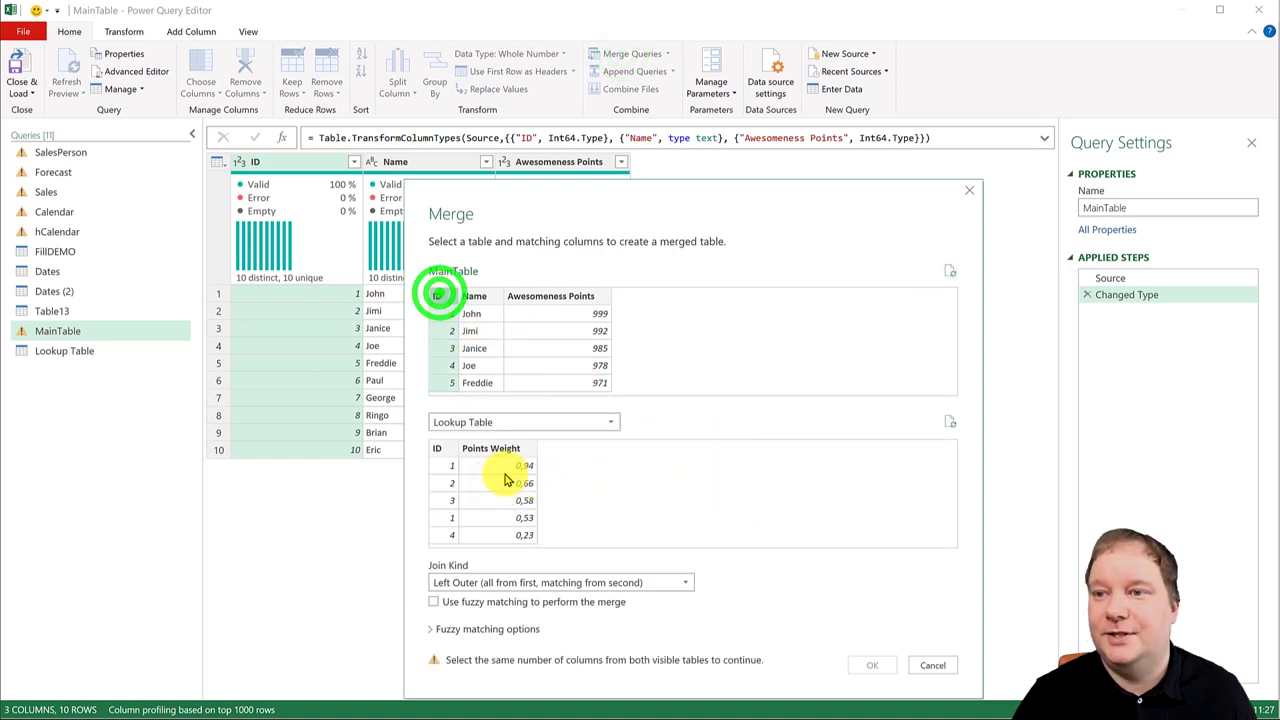
{"action": "left_click", "coordinate": [437, 448]}
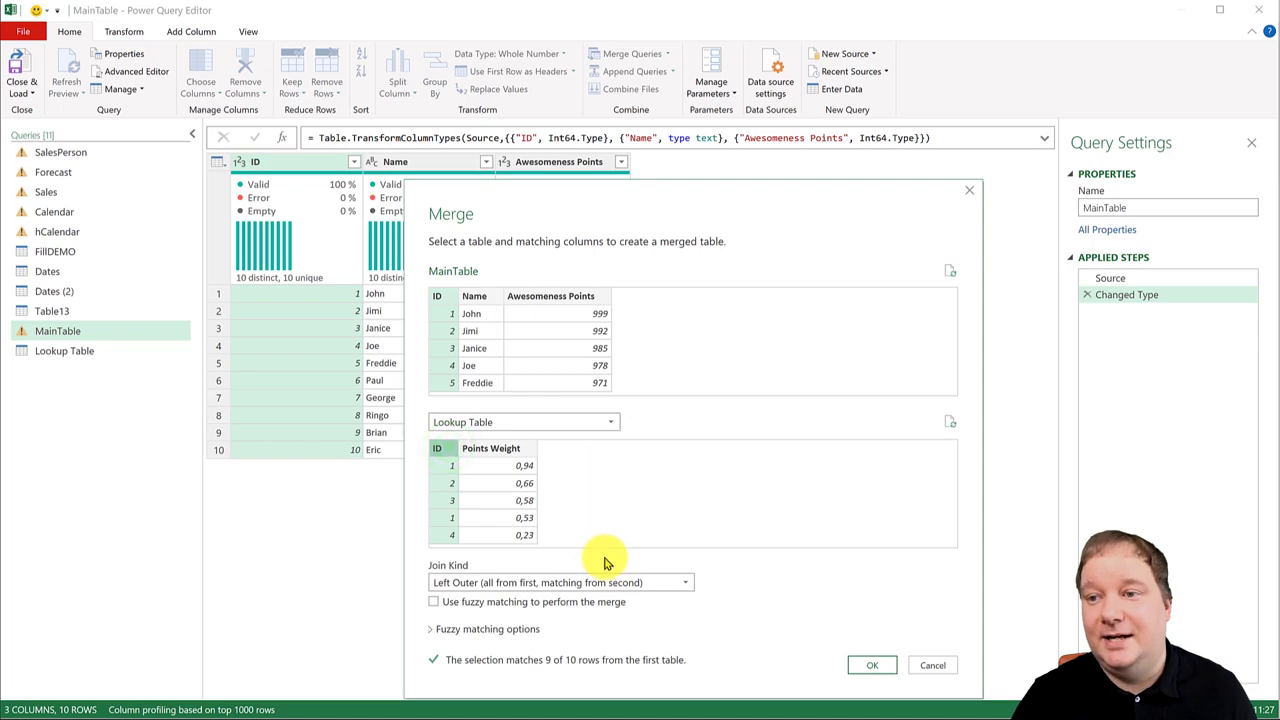
Step: Try the Left Anti and Right Anti join kinds, and complete the merge with Left Anti (rows only in first)
{"action": "left_click", "coordinate": [565, 592]}
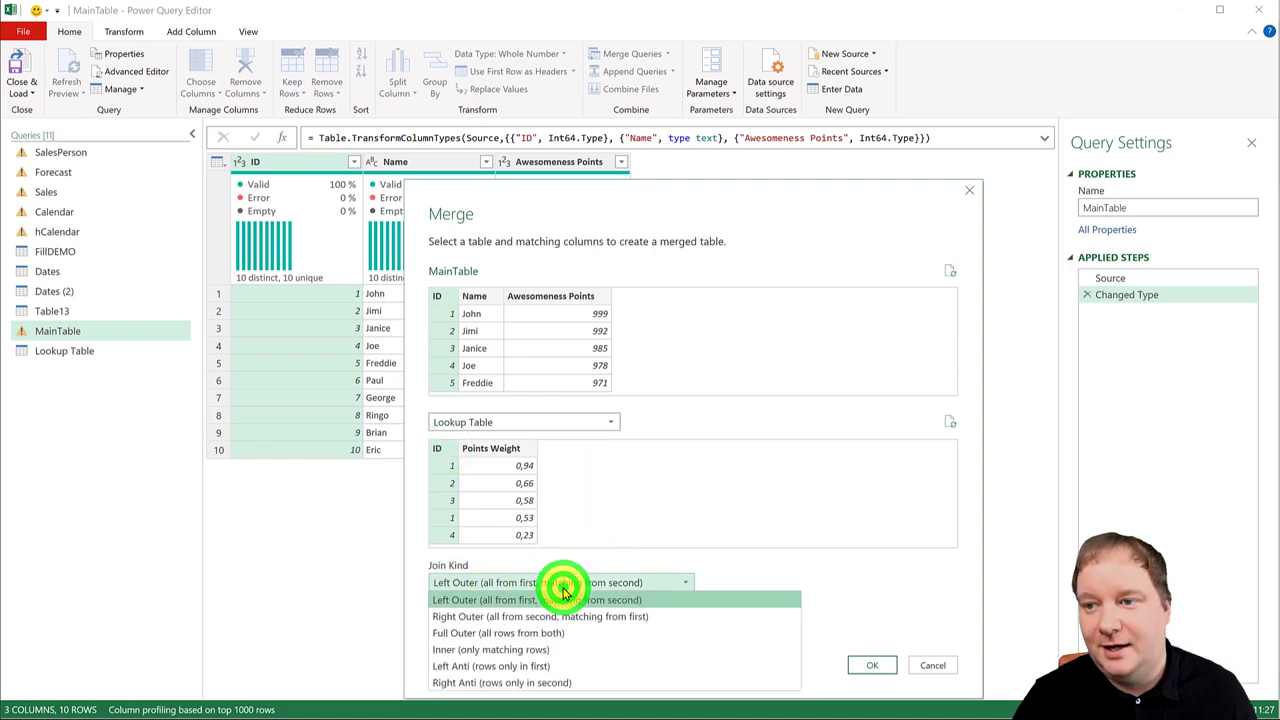
{"action": "left_click", "coordinate": [553, 667]}
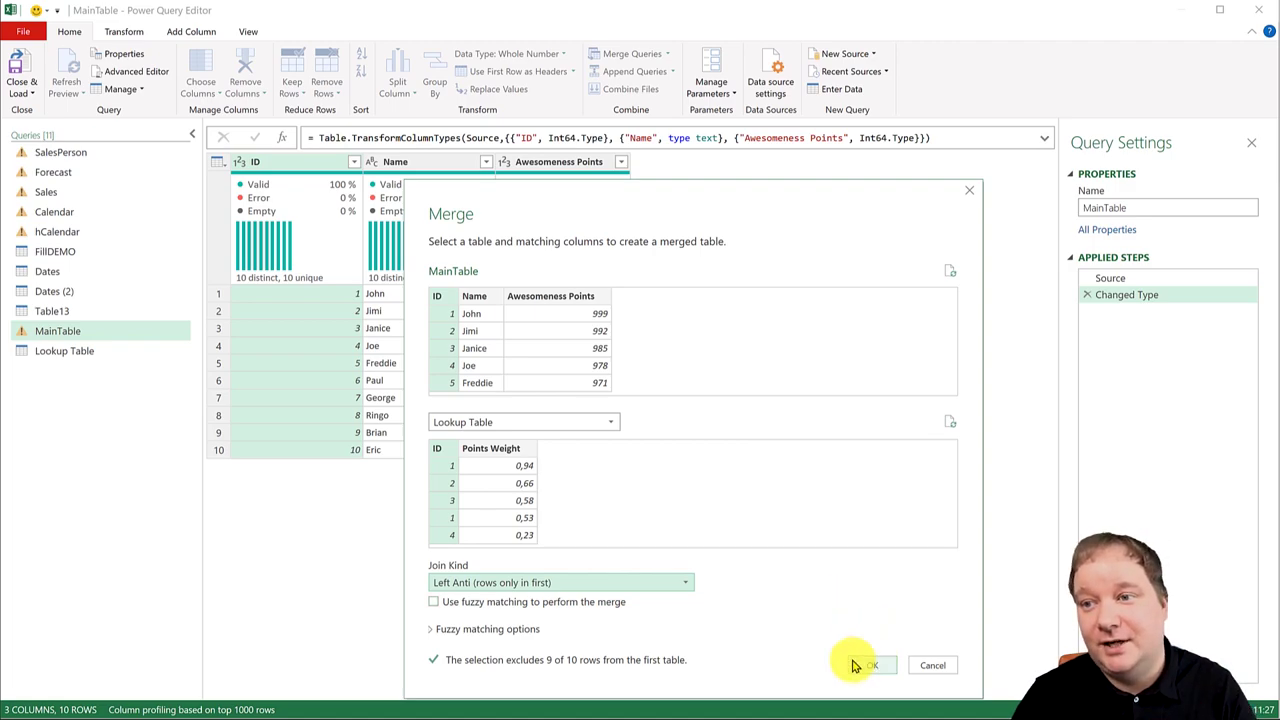
{"action": "left_click", "coordinate": [648, 585]}
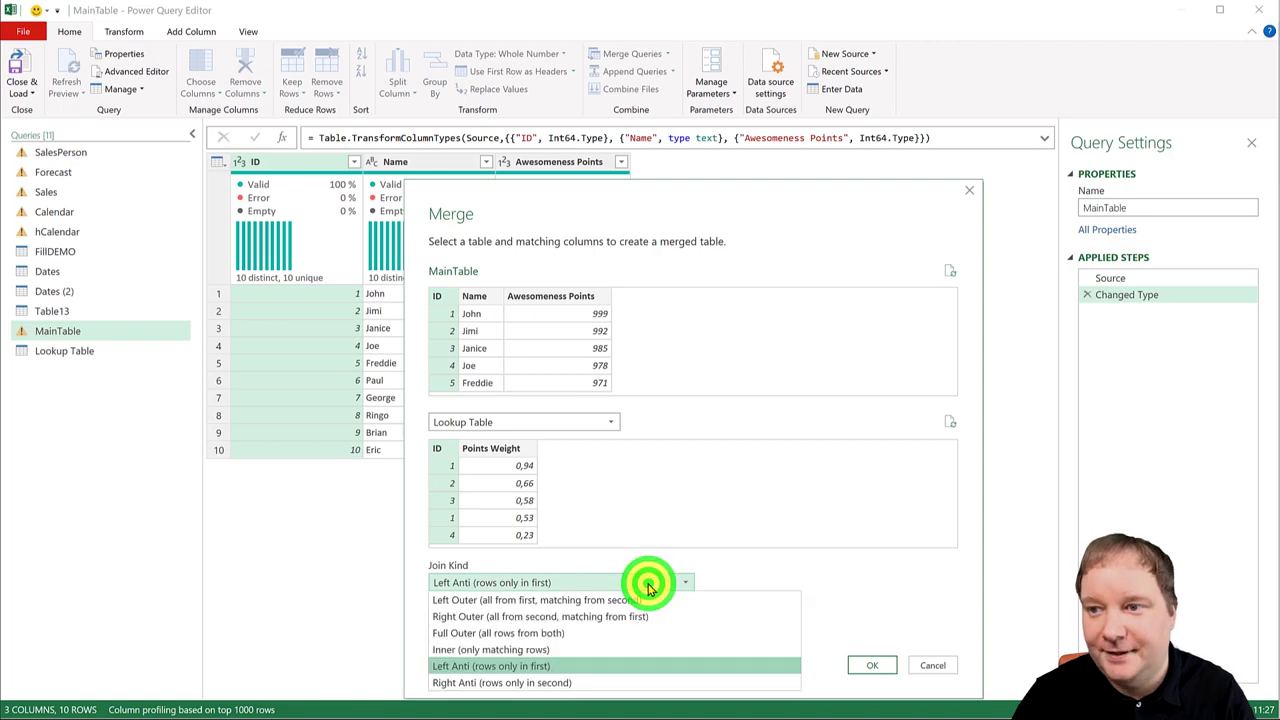
{"action": "left_click", "coordinate": [519, 684]}
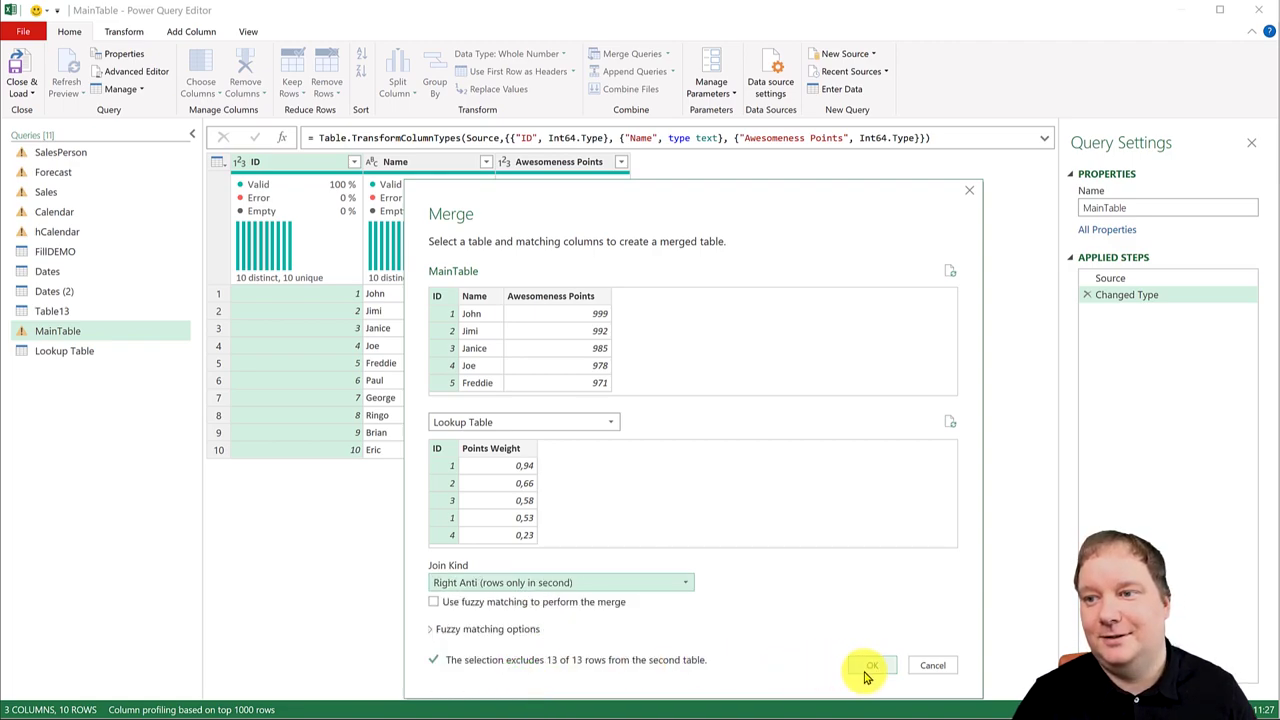
{"action": "left_click", "coordinate": [597, 577]}
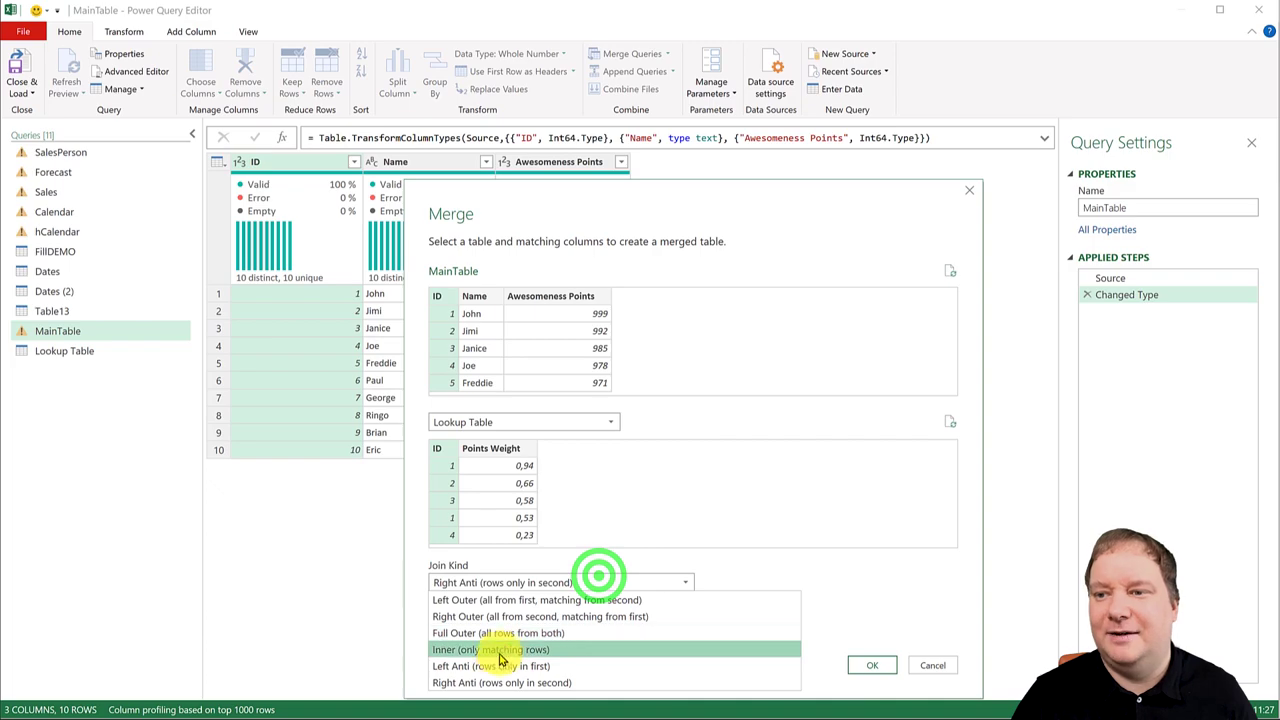
{"action": "left_click", "coordinate": [497, 668]}
{"action": "left_click", "coordinate": [866, 663]}
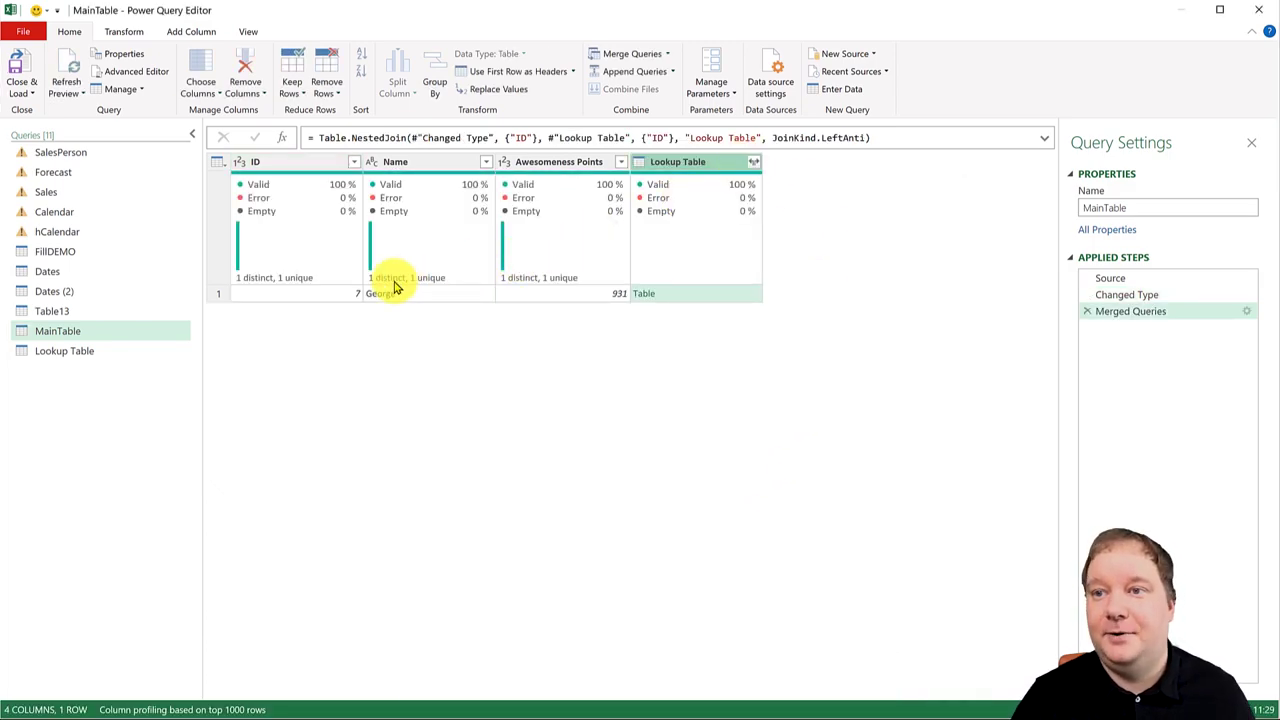
Step: Inspect the unmatched row's ID and nested table, and compare it with the IDs in the Lookup Table query
{"action": "left_click", "coordinate": [336, 293]}
{"action": "left_click", "coordinate": [426, 294]}
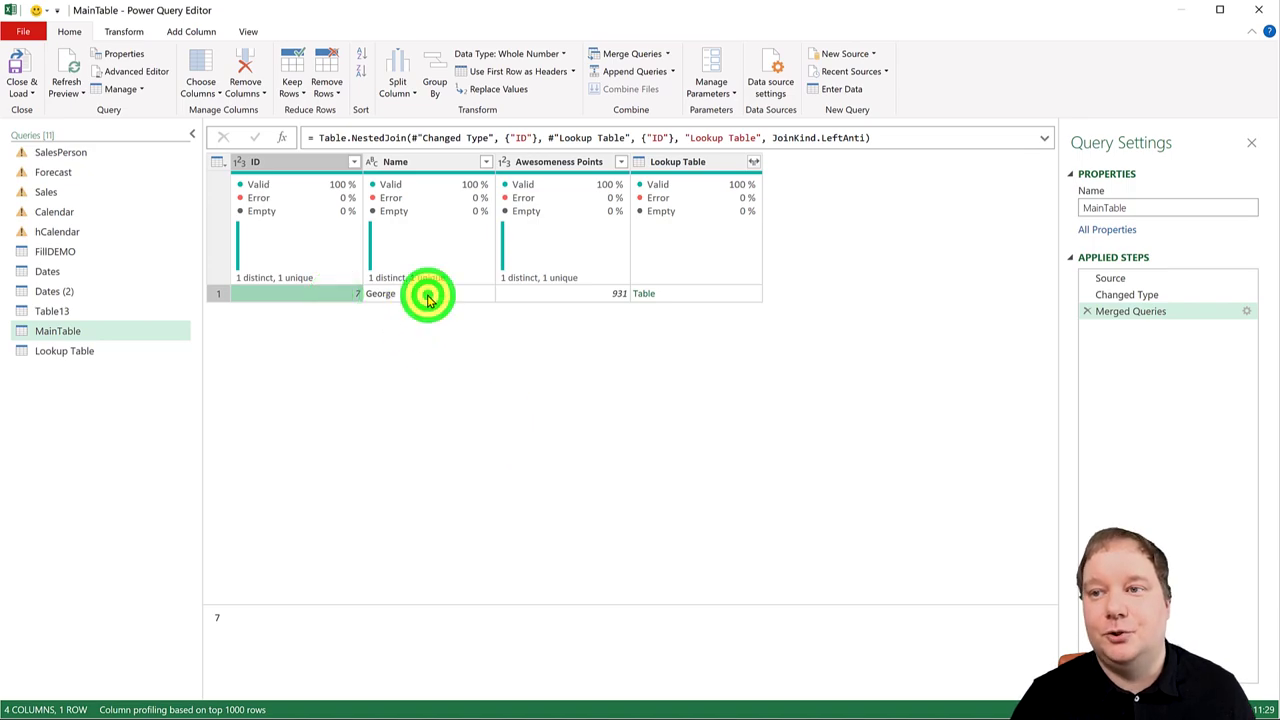
{"action": "left_click", "coordinate": [310, 295]}
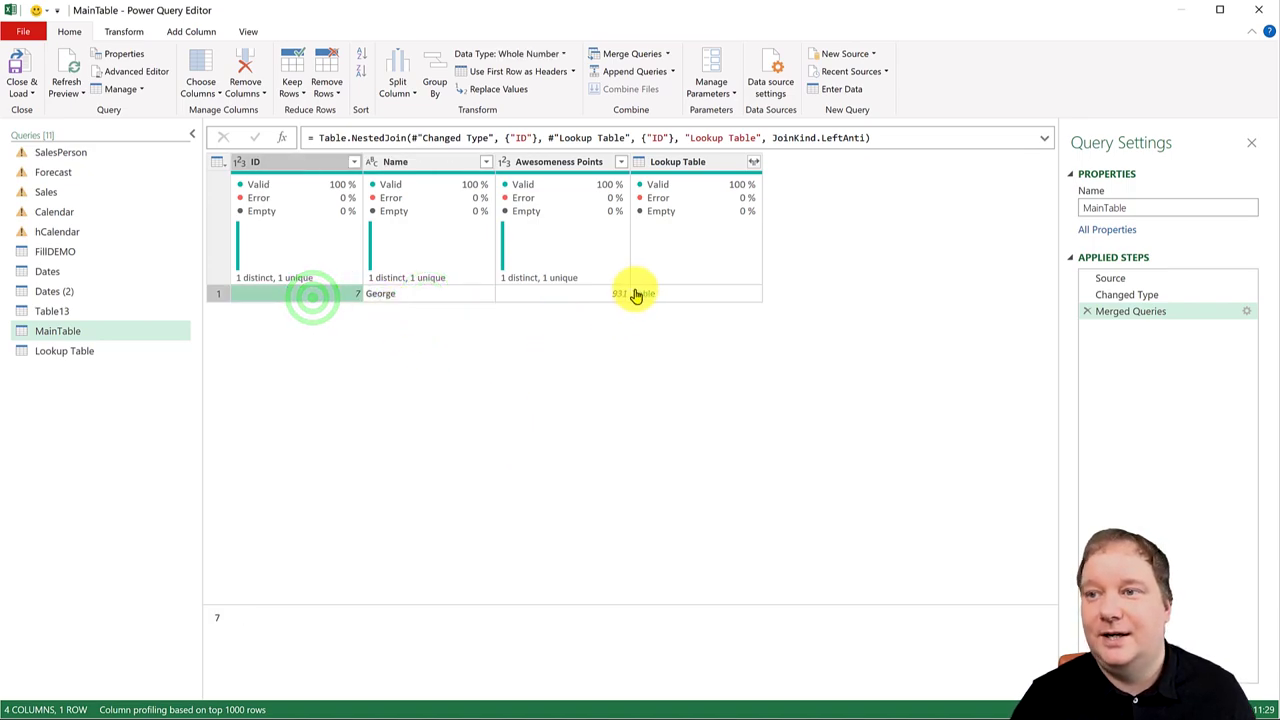
{"action": "left_click", "coordinate": [680, 293]}
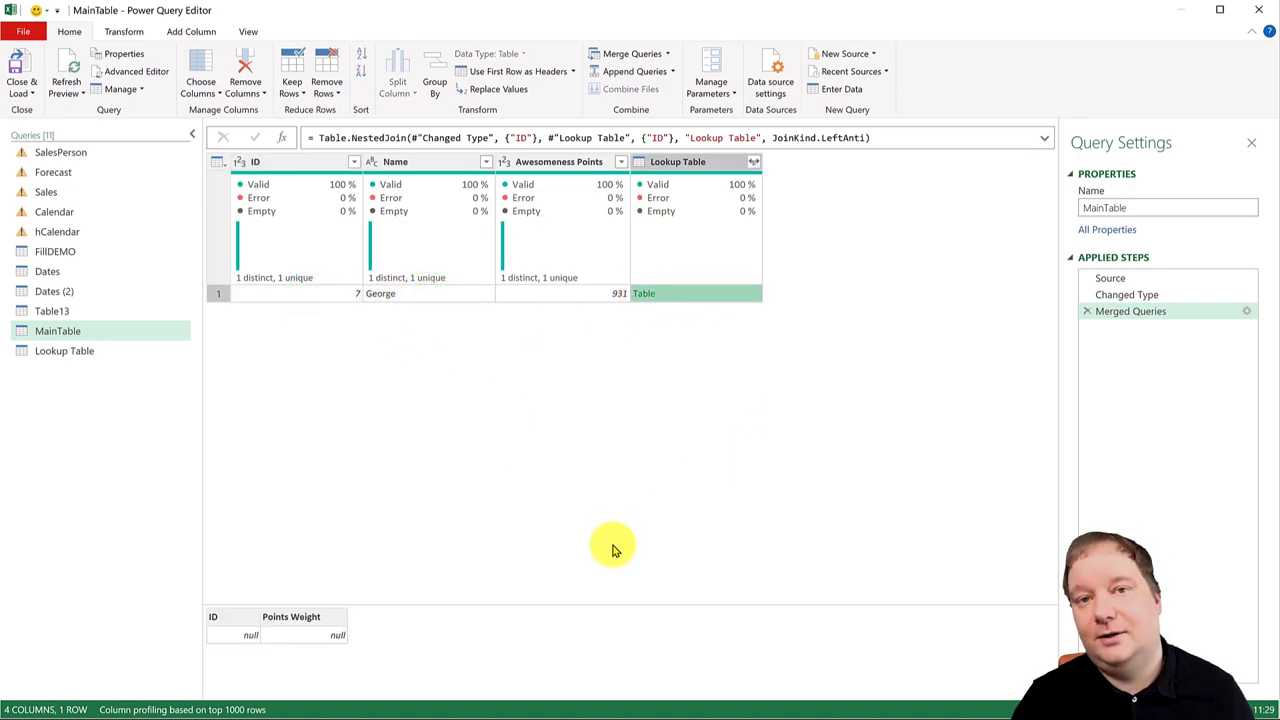
{"action": "left_click", "coordinate": [66, 352]}
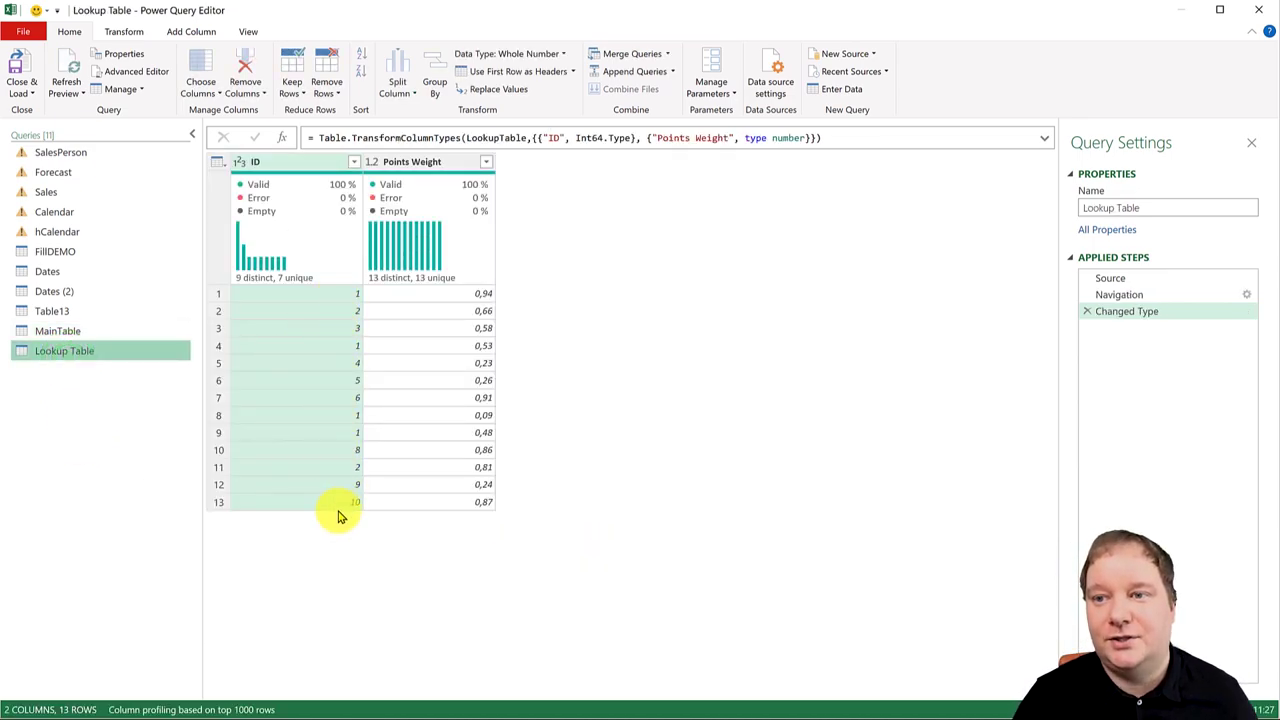
{"action": "left_click", "coordinate": [45, 331]}
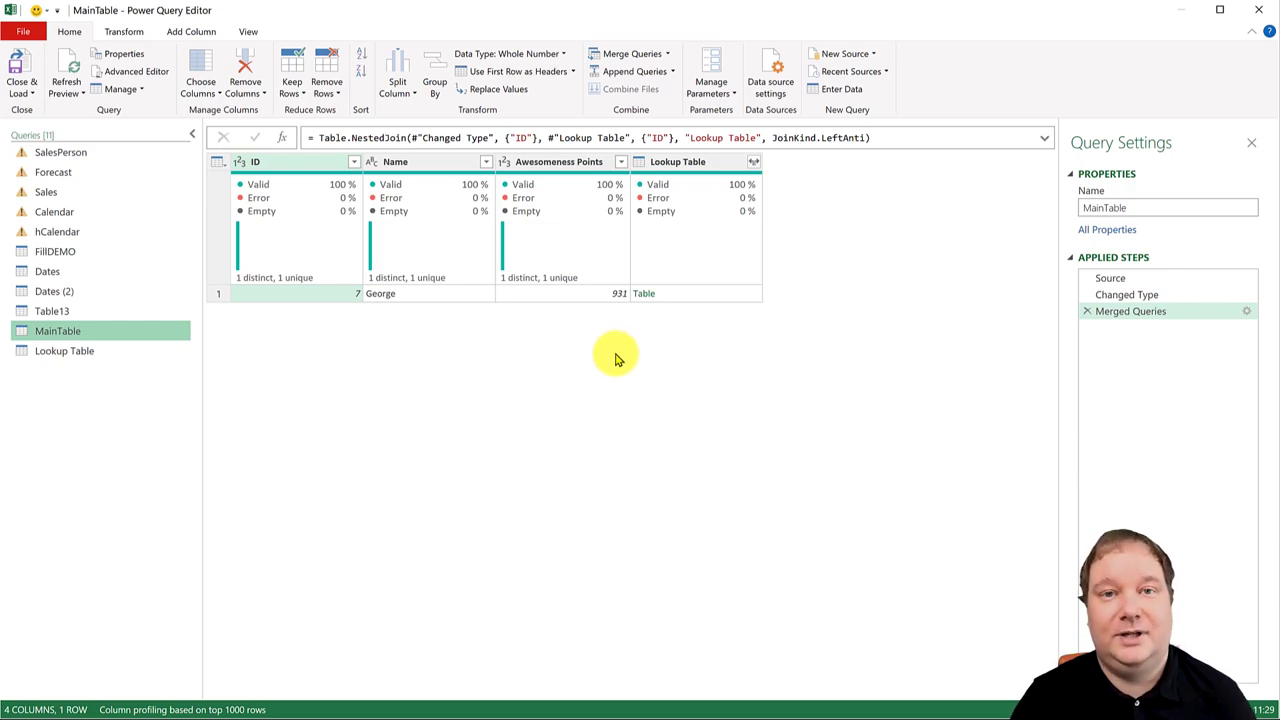
Step: Close the query editor and load the new queries to the workbook as Only Create Connection
{"action": "left_click", "coordinate": [20, 96]}
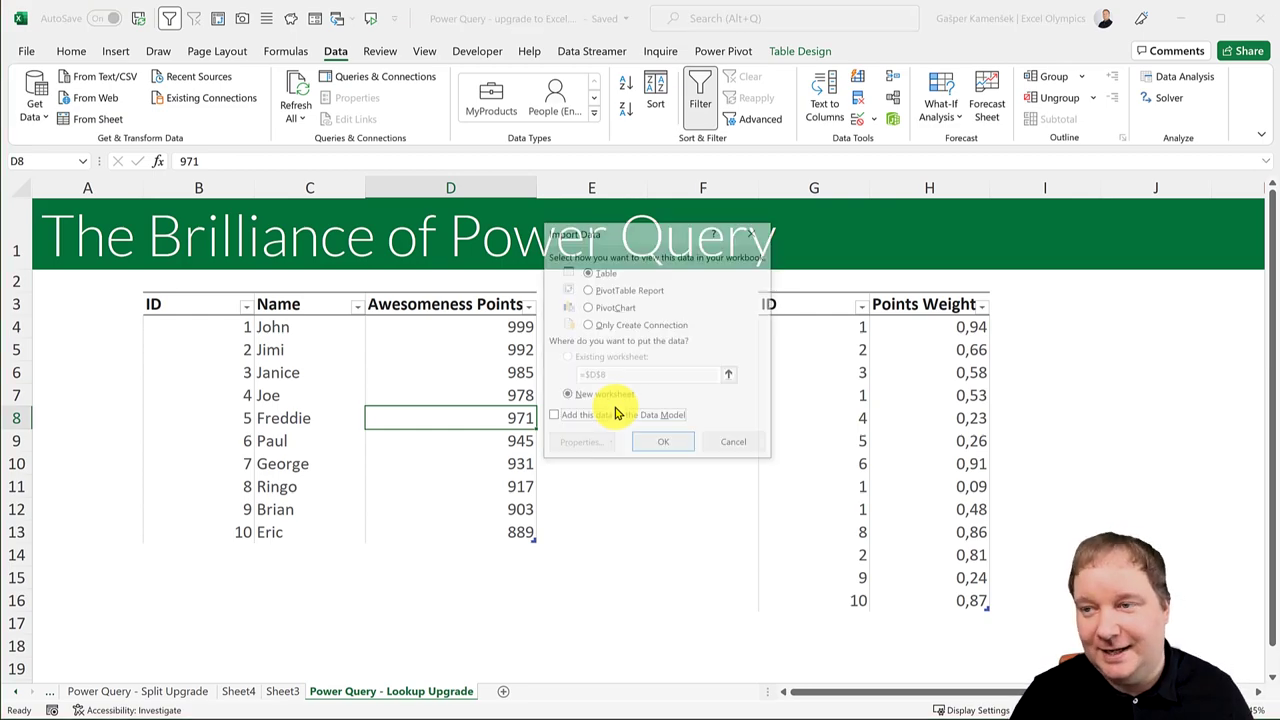
{"action": "left_click", "coordinate": [618, 325]}
{"action": "left_click", "coordinate": [660, 443]}
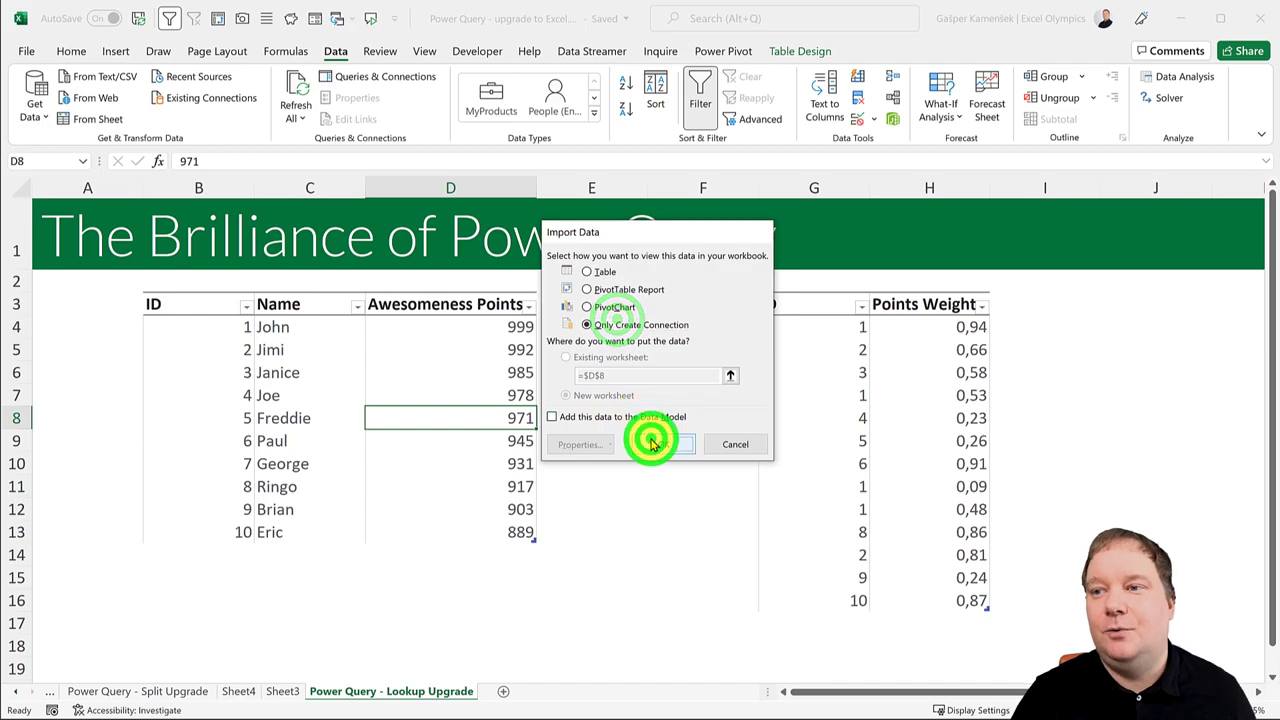
Step: Open the Power Query - Fill Upgrade worksheet and close the Queries & Connections pane
{"action": "left_click", "coordinate": [120, 690]}
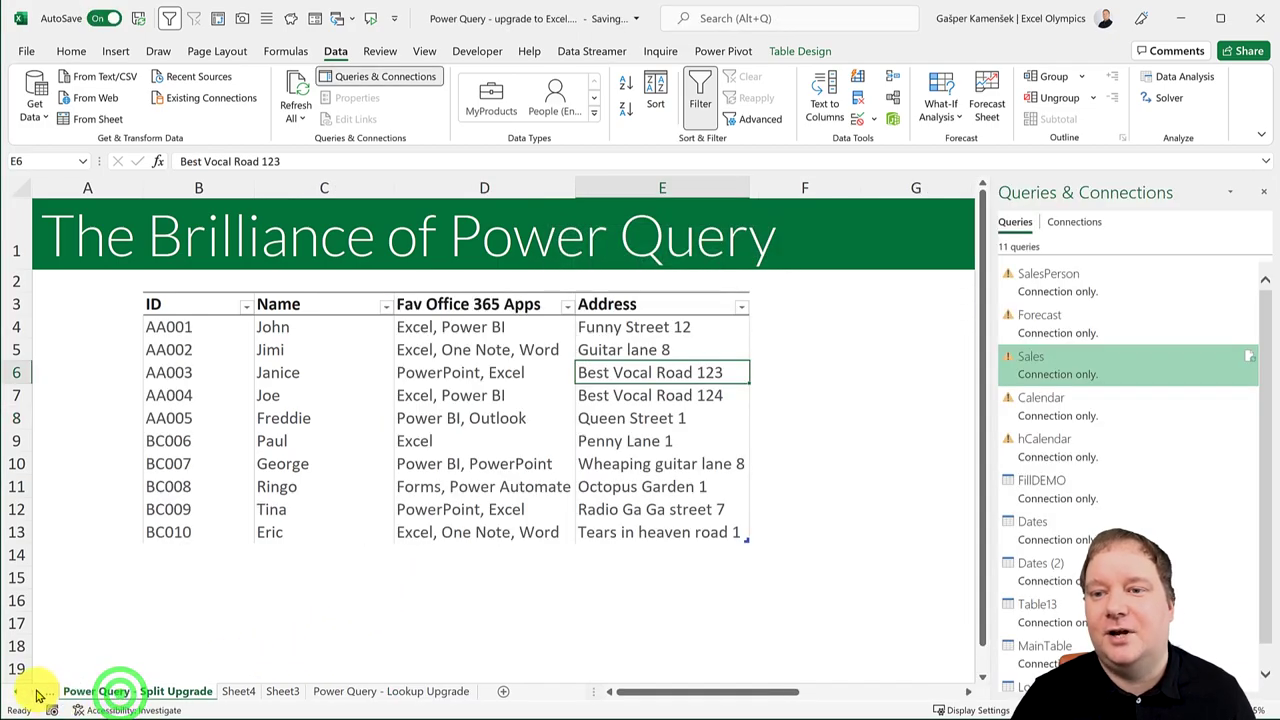
{"action": "left_click", "coordinate": [15, 691]}
{"action": "left_click", "coordinate": [90, 691]}
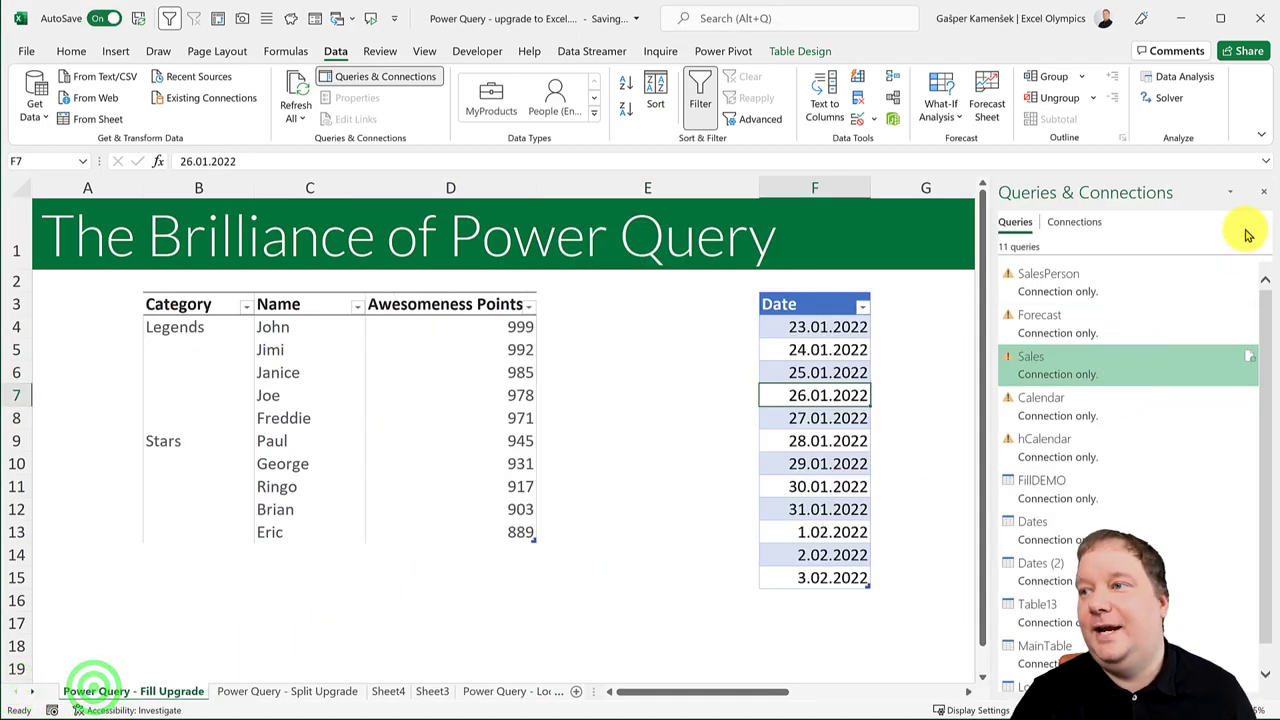
{"action": "left_click", "coordinate": [1263, 191]}
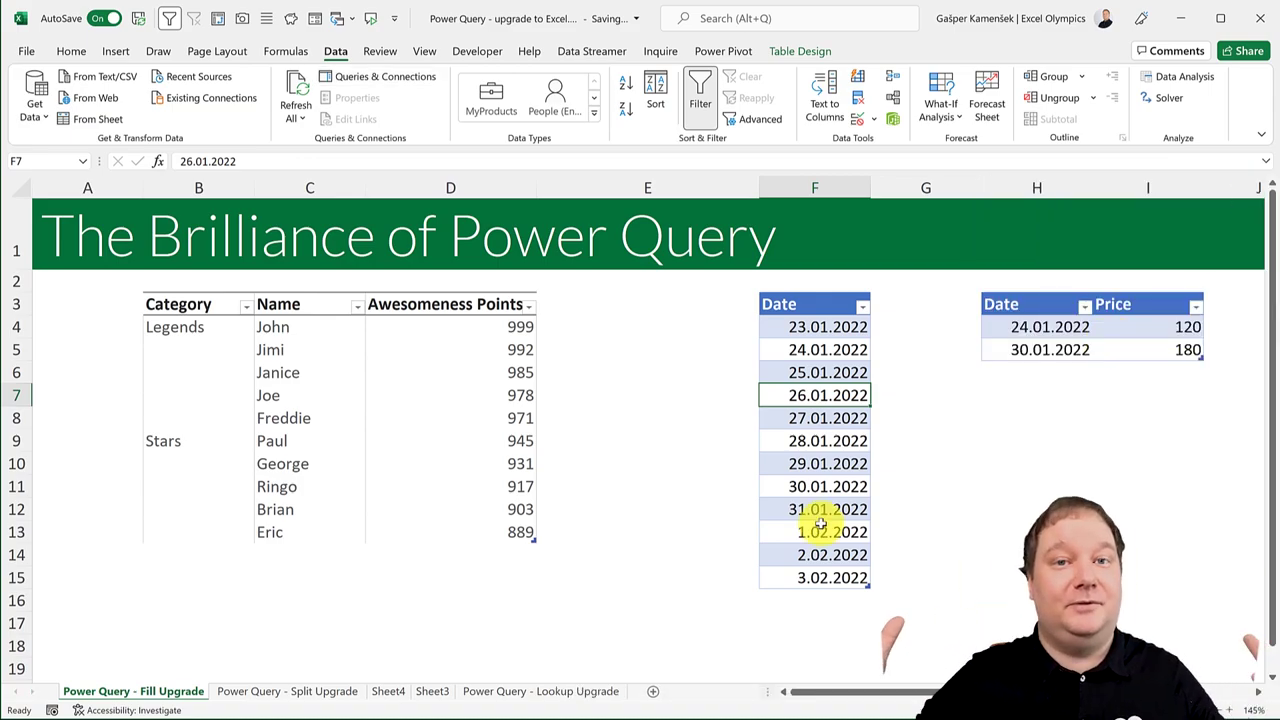